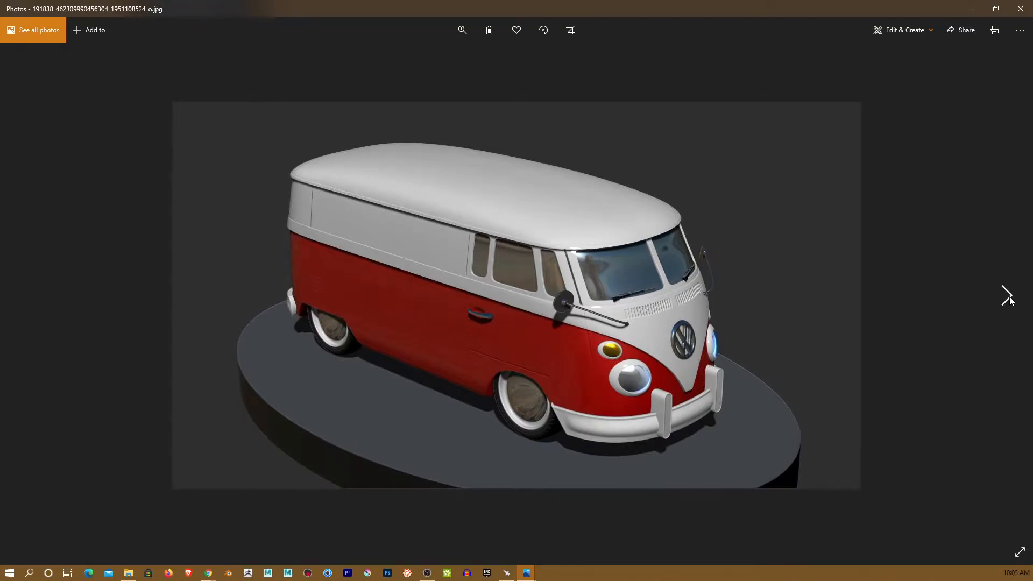
- Step through the VW bus, tank, Mini, owl and Hannya mask images to the Malus Series render
click(1009, 297)
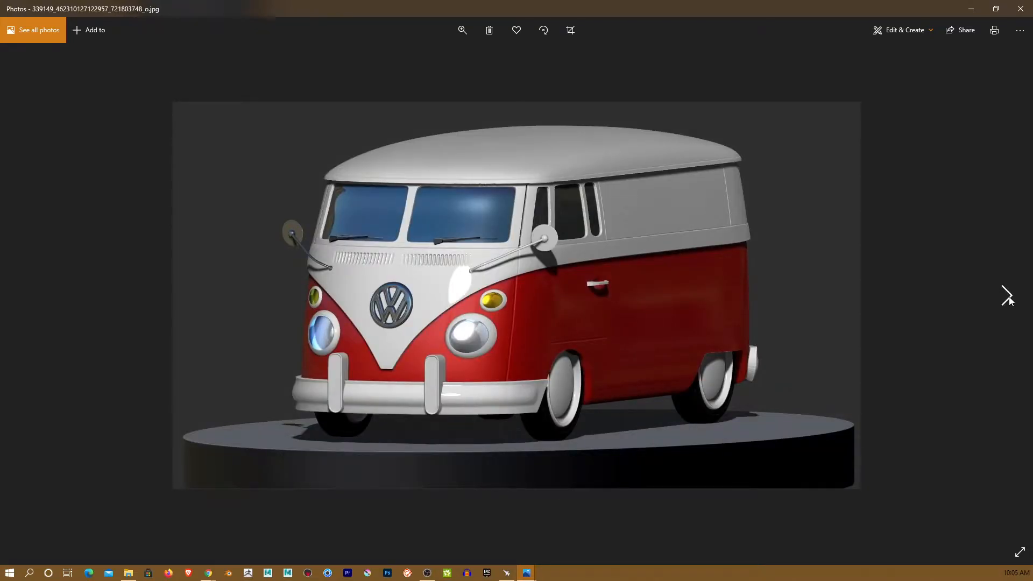
click(1008, 297)
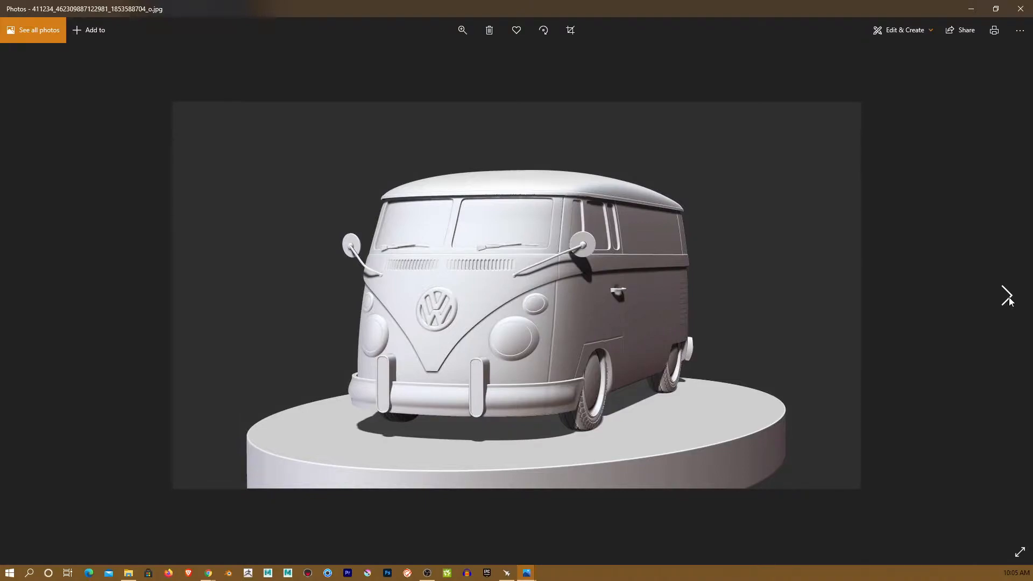
click(1008, 297)
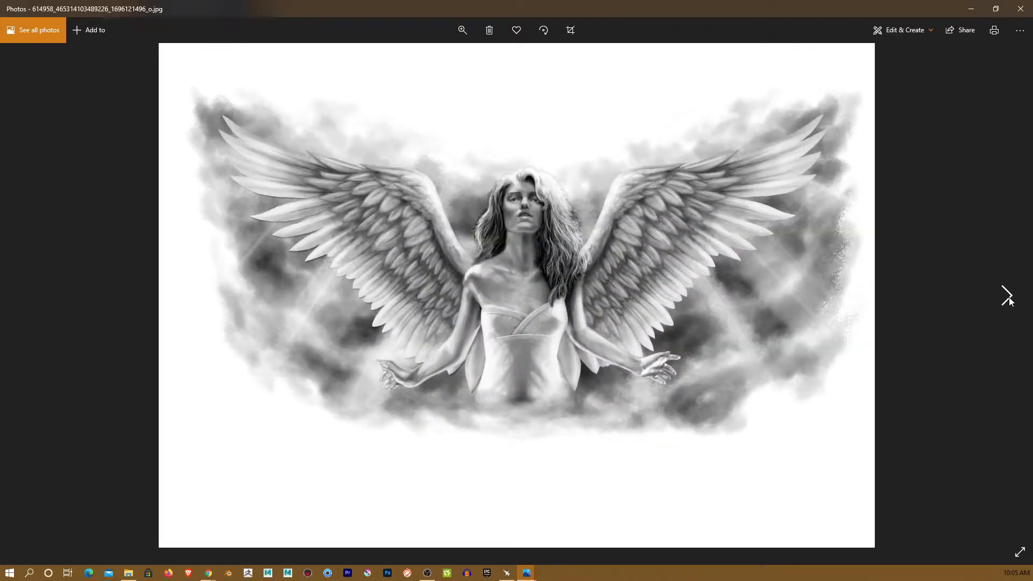
click(1008, 297)
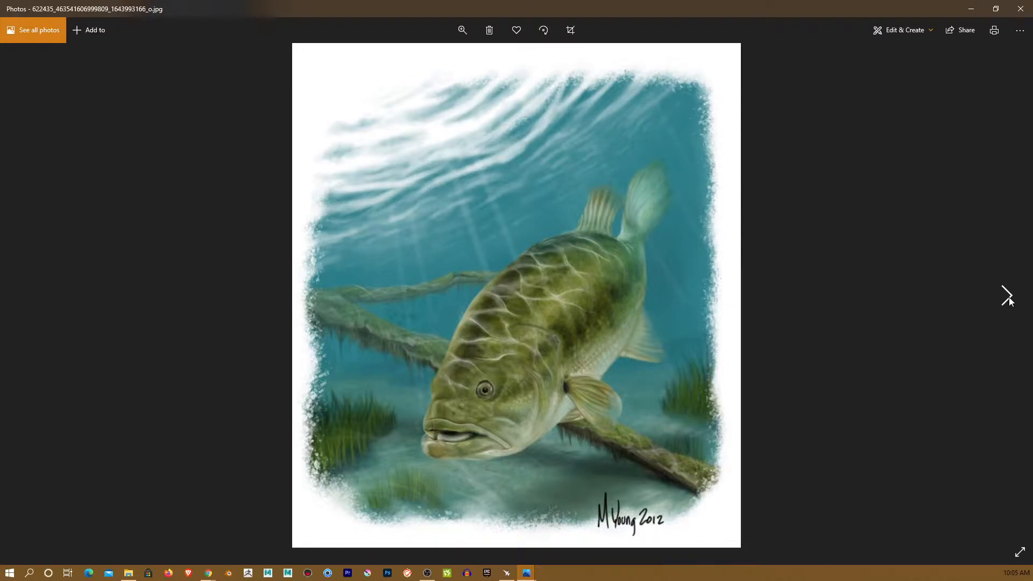
click(1008, 297)
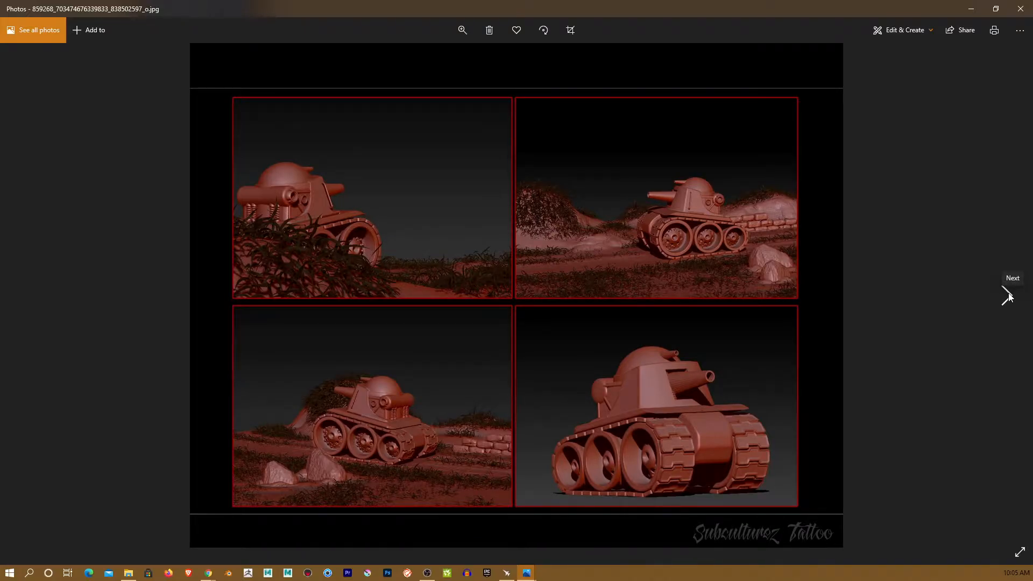
click(1008, 296)
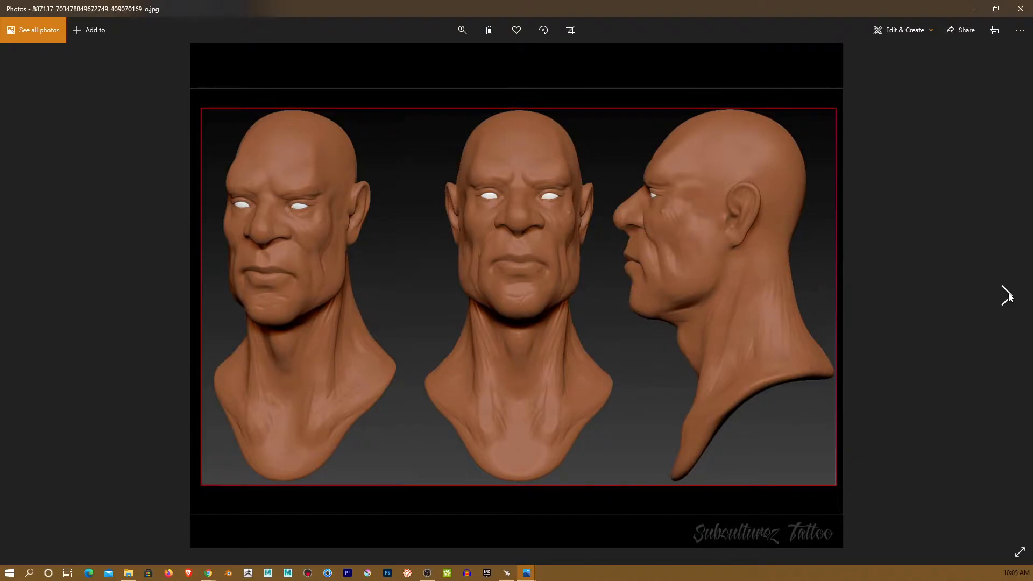
click(1008, 296)
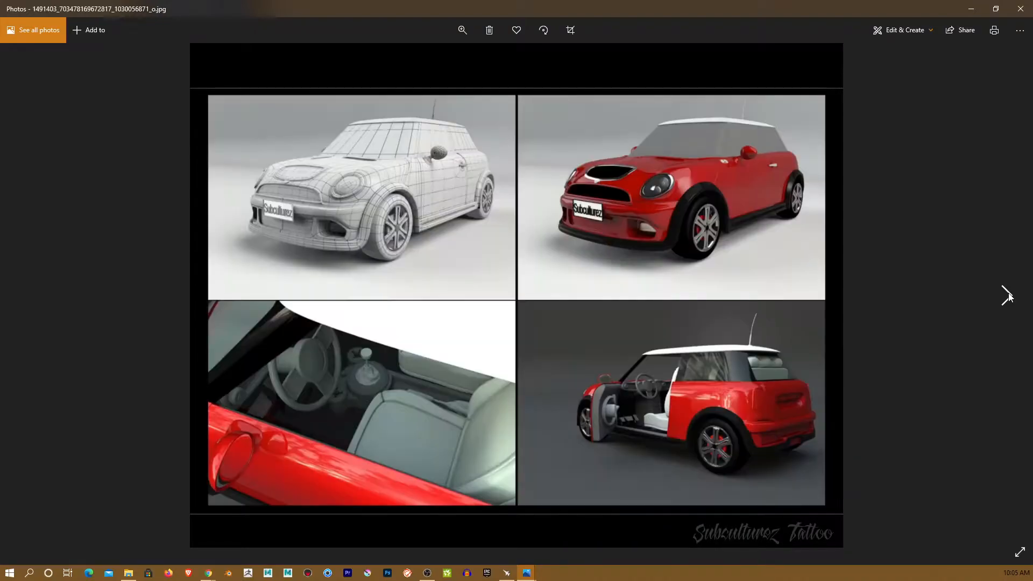
click(1008, 296)
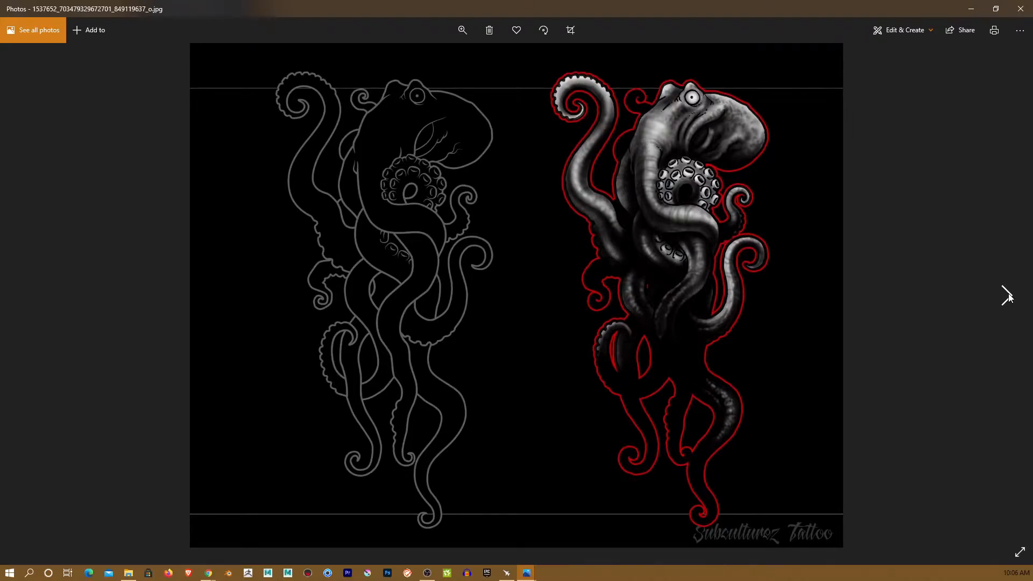
click(1008, 296)
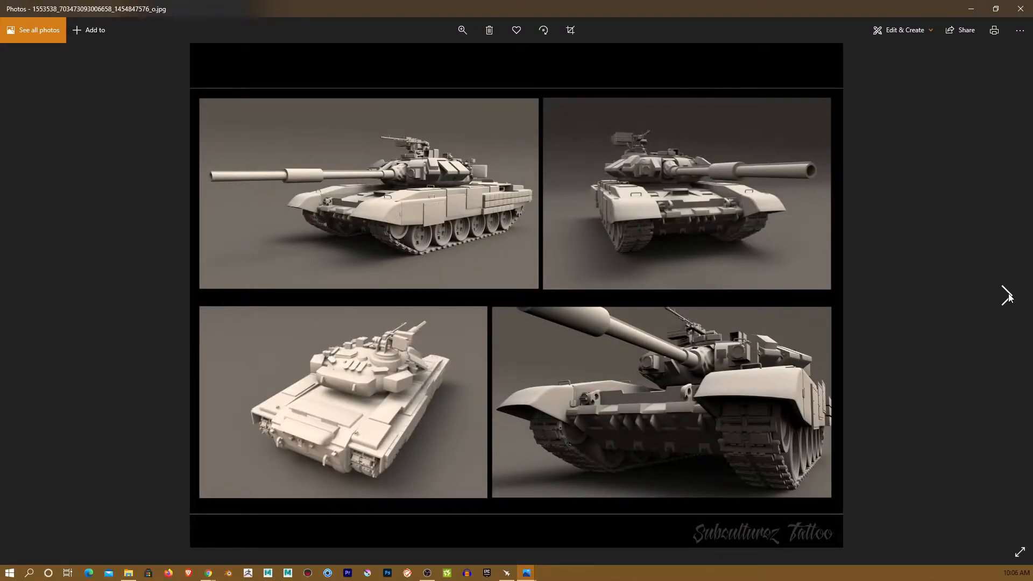
click(1008, 296)
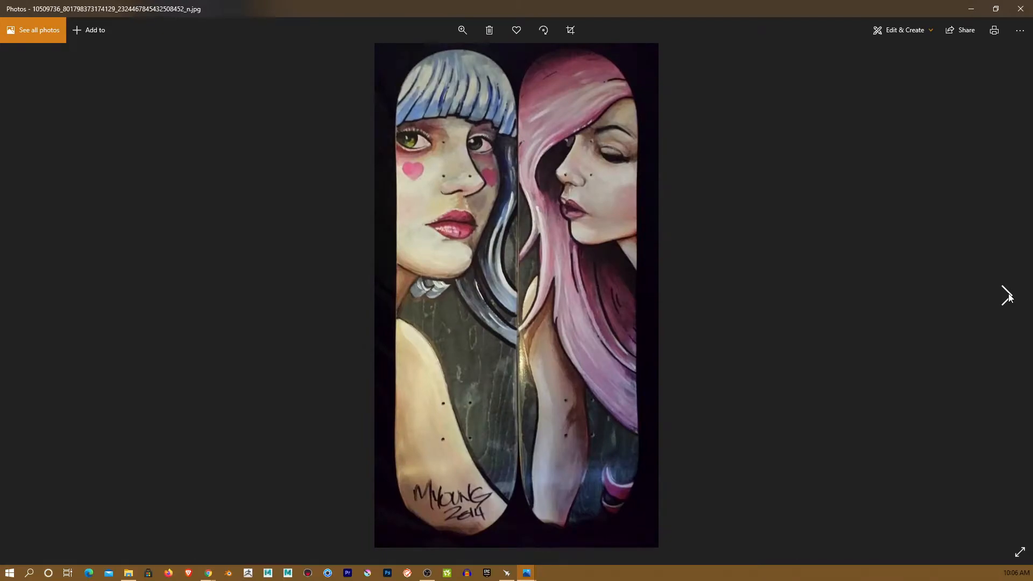
click(1008, 296)
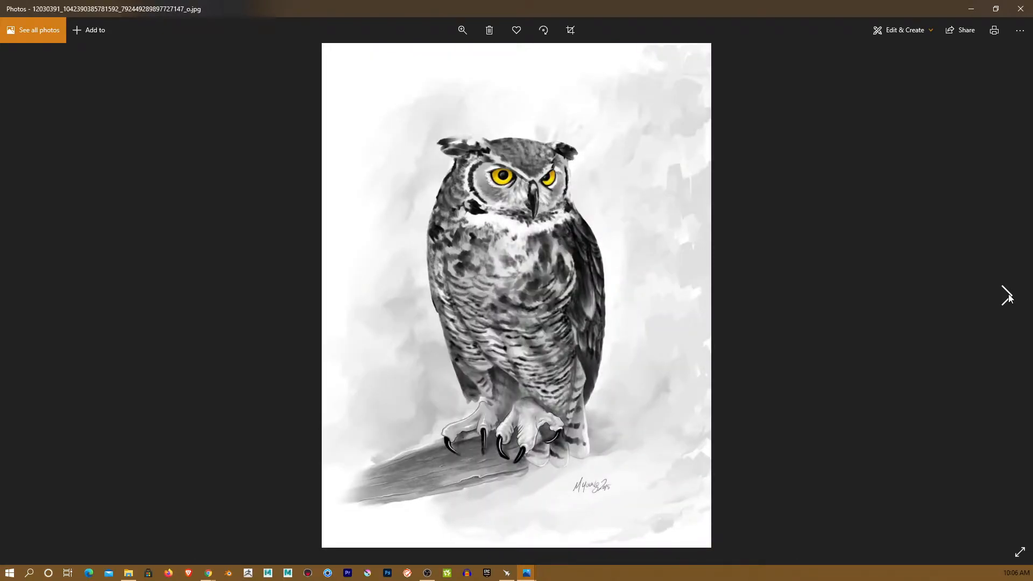
click(1008, 296)
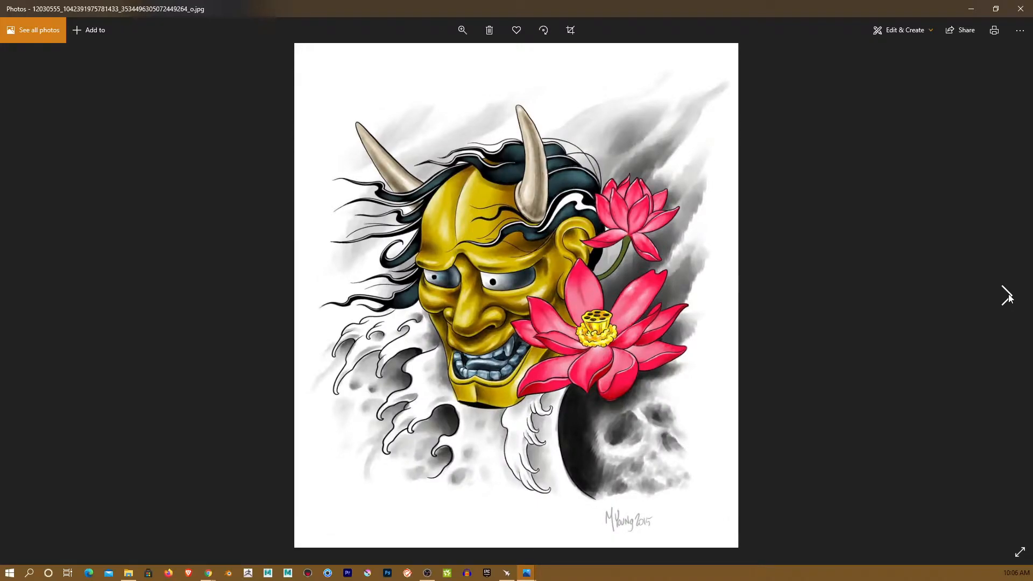
click(1008, 296)
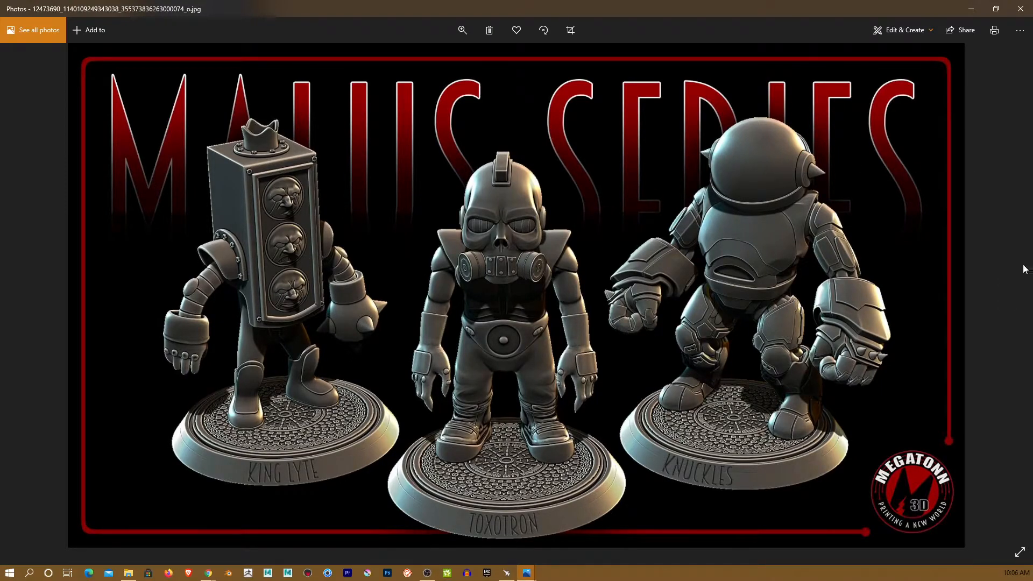
- Browse the head sculpts from AlienHead_001 through KingLyte and Mummy_010 to the Toxitron_001 figure
click(1008, 296)
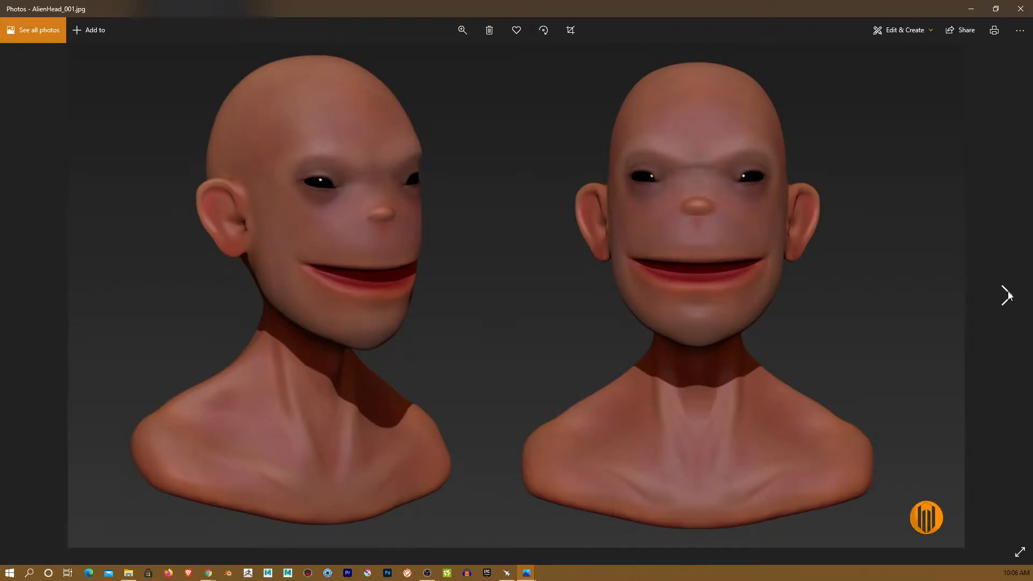
click(1008, 296)
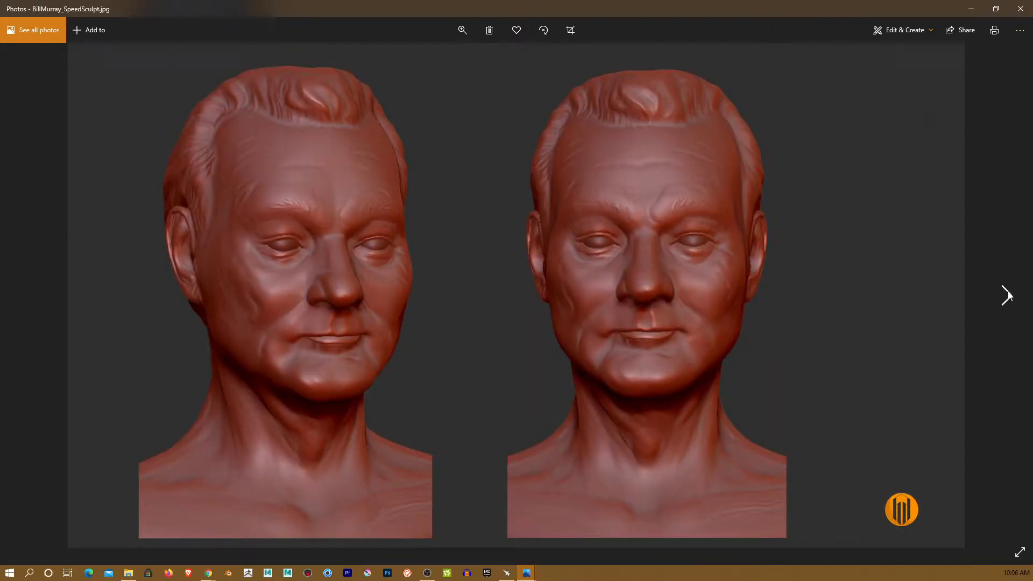
click(1008, 296)
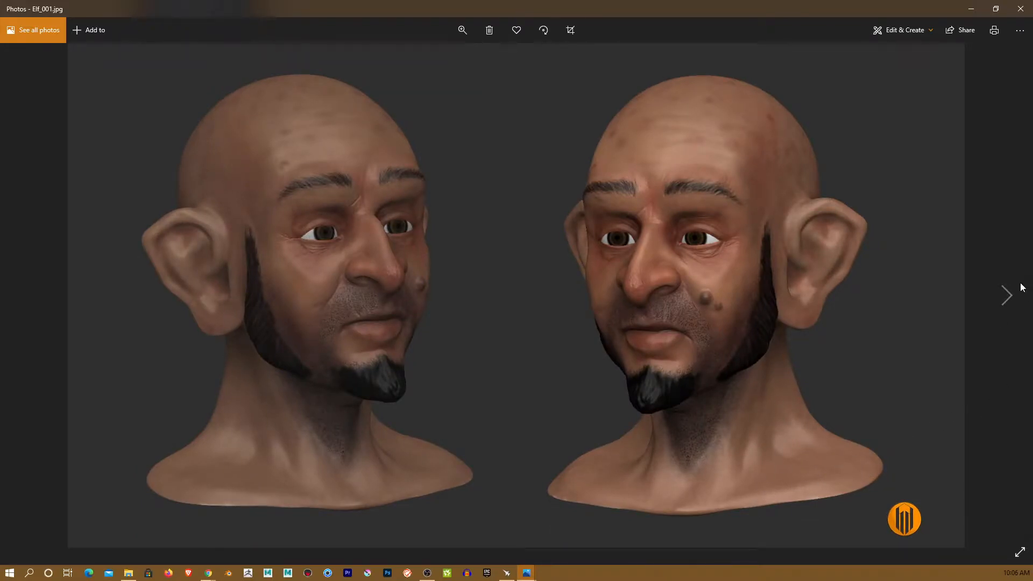
click(1008, 296)
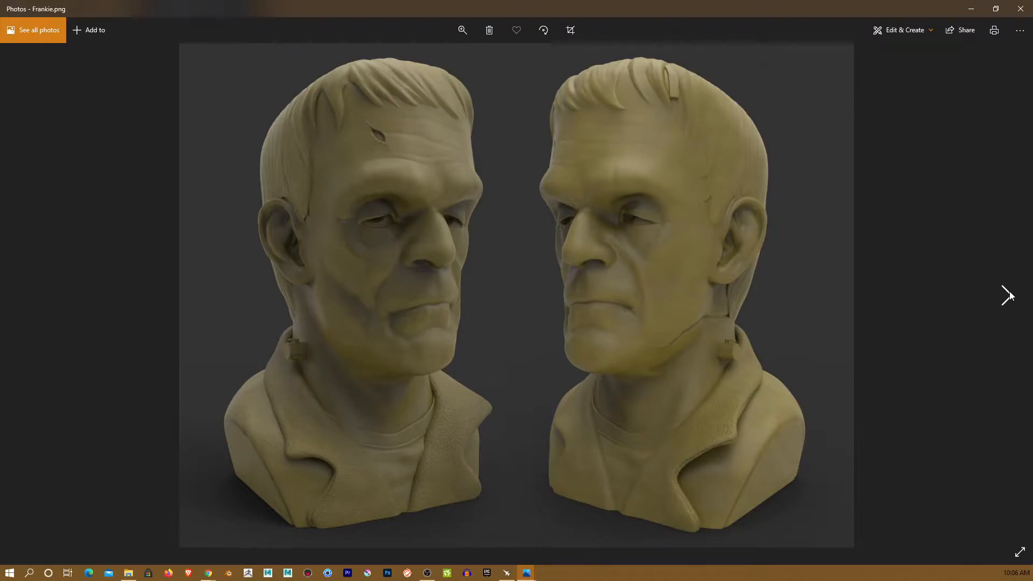
click(1008, 296)
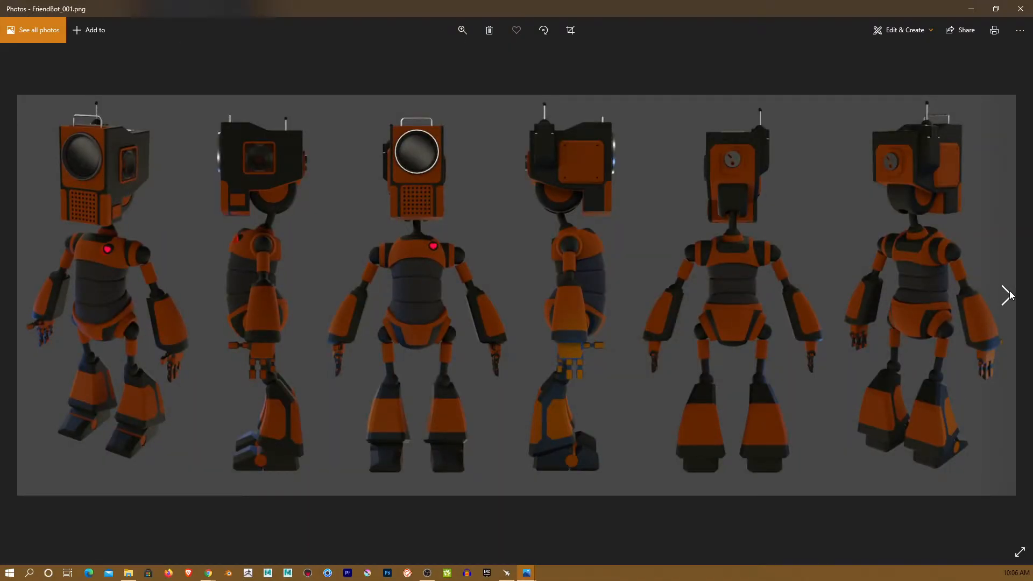
click(1008, 296)
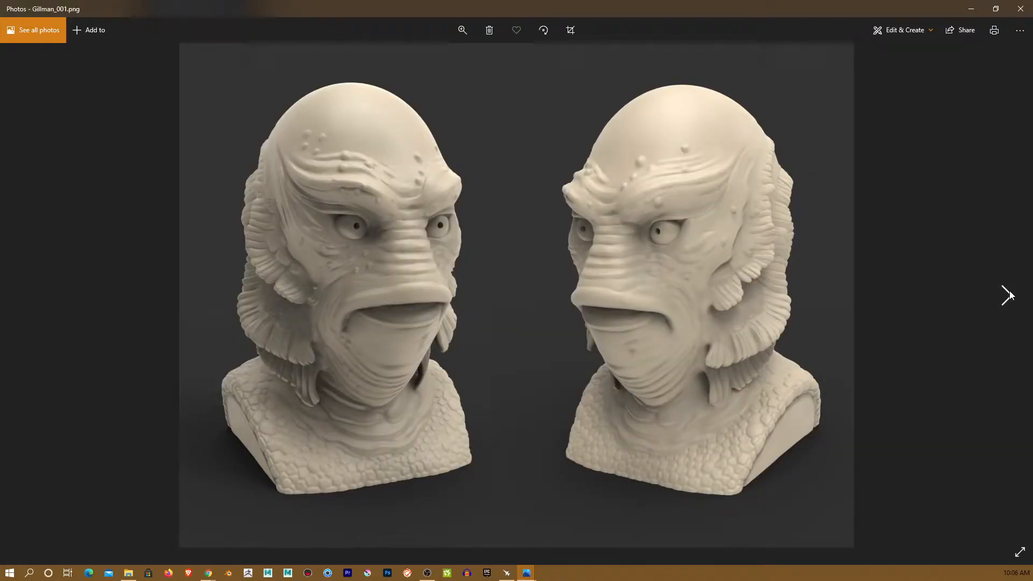
click(1008, 296)
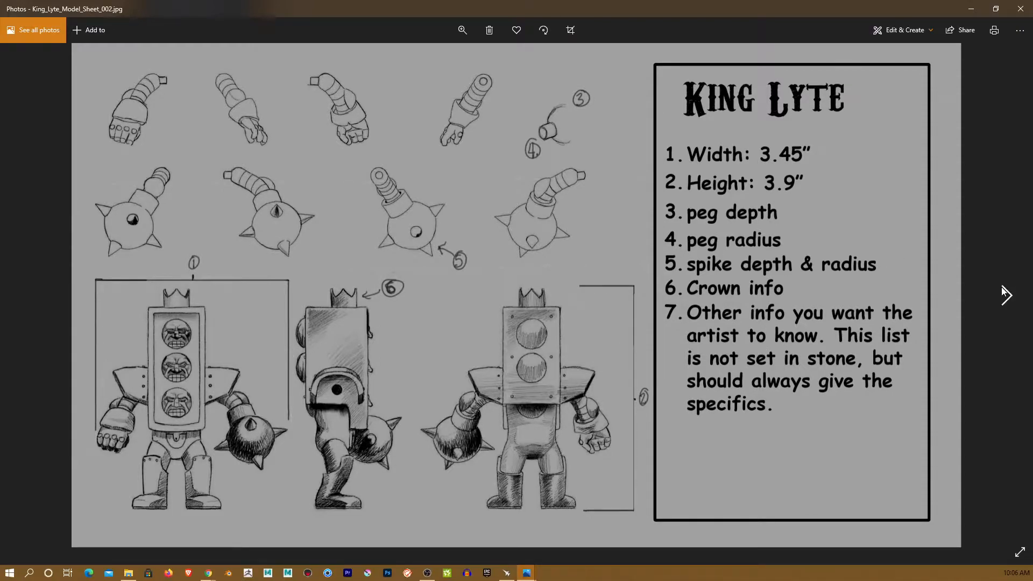
click(1007, 295)
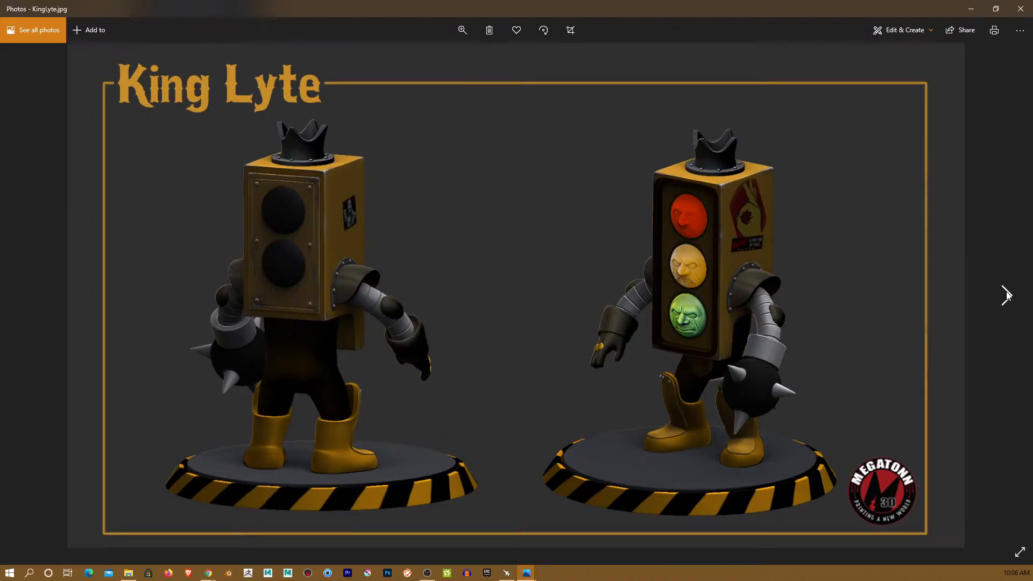
click(1007, 295)
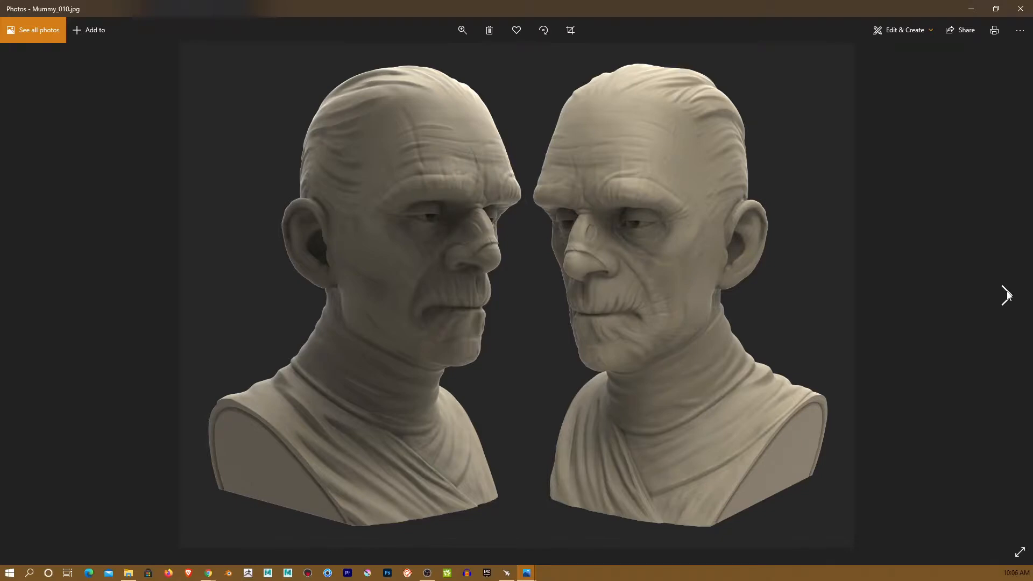
click(1007, 295)
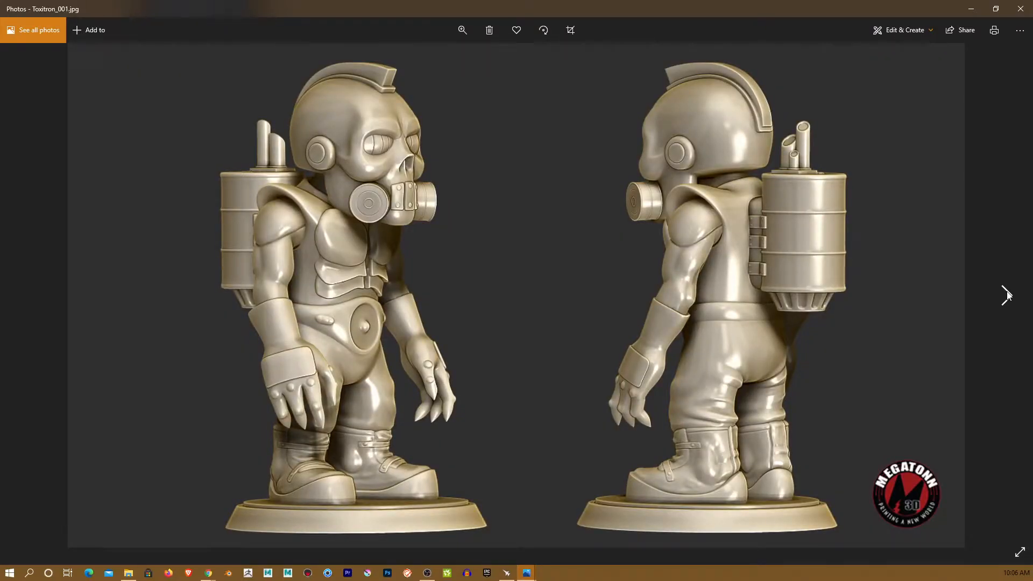
- Continue past the Toxitron sheets and creature busts to the ZGrab03 dwarf sculpt, then close Photos
click(1007, 295)
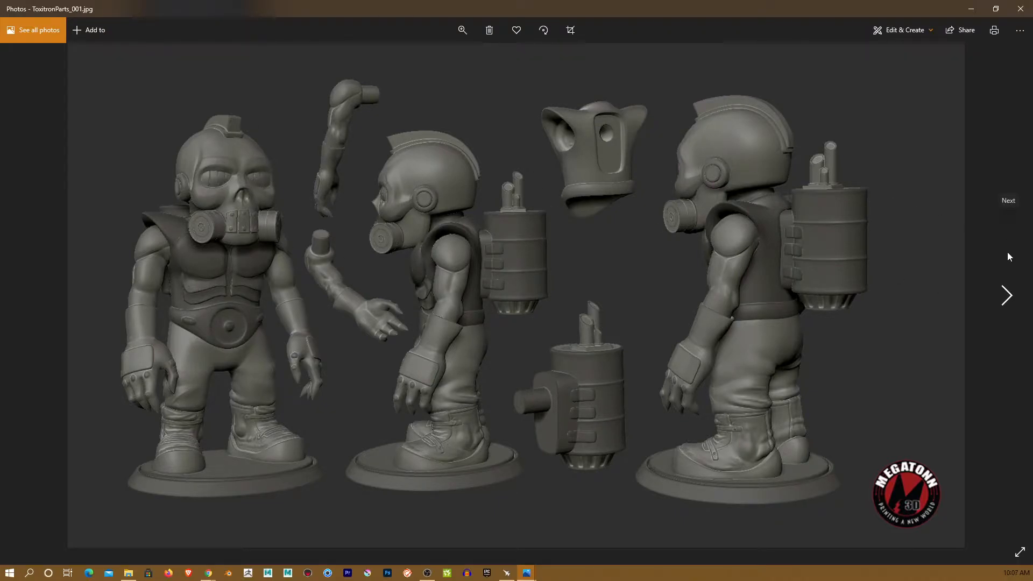
click(1009, 296)
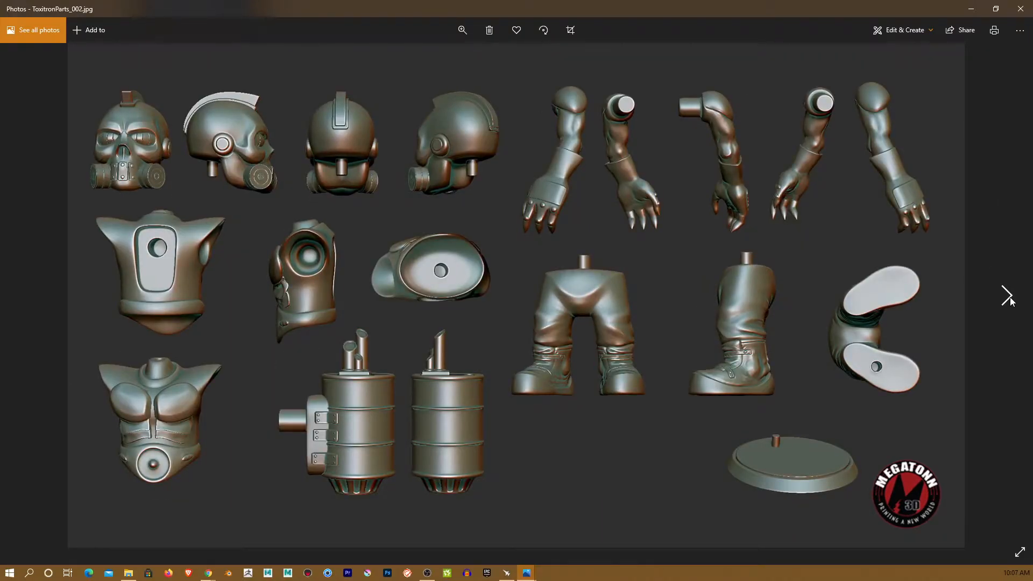
click(1008, 297)
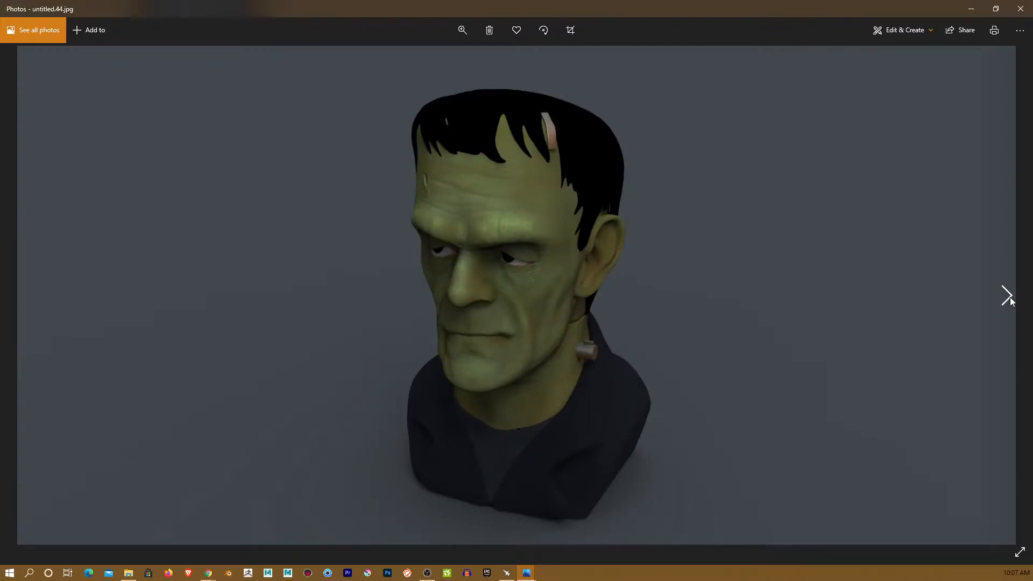
click(1008, 297)
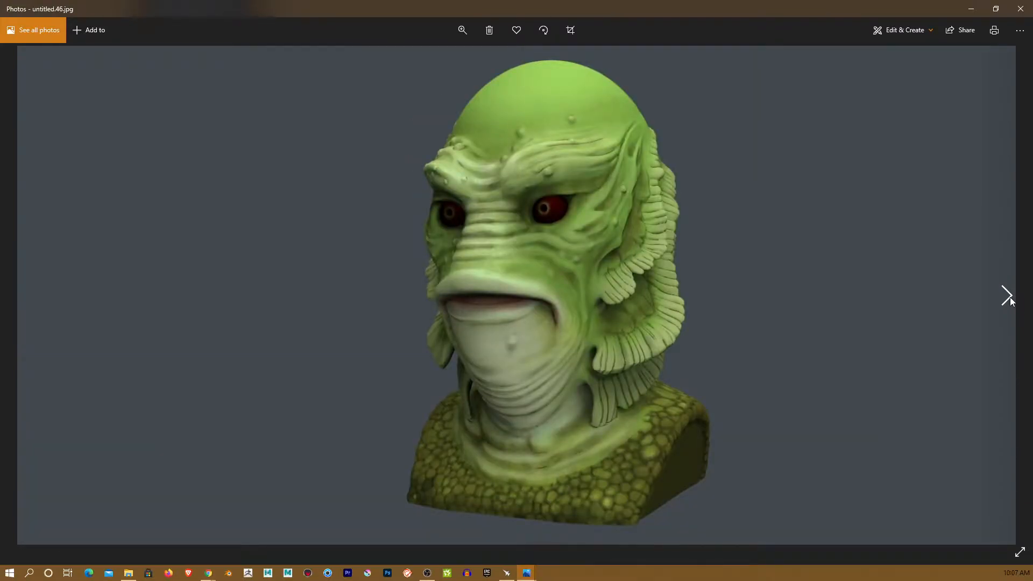
click(1008, 297)
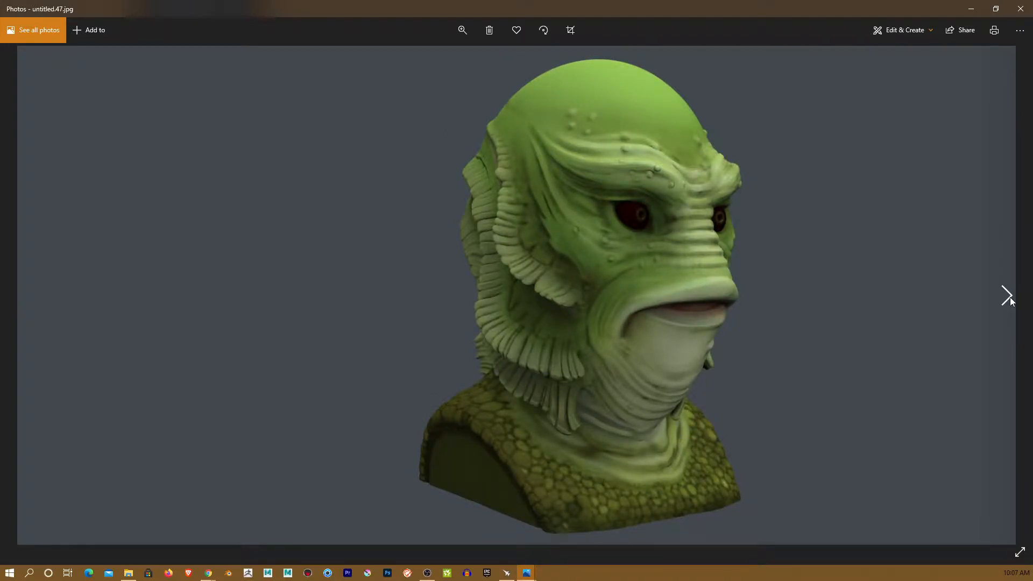
click(1009, 297)
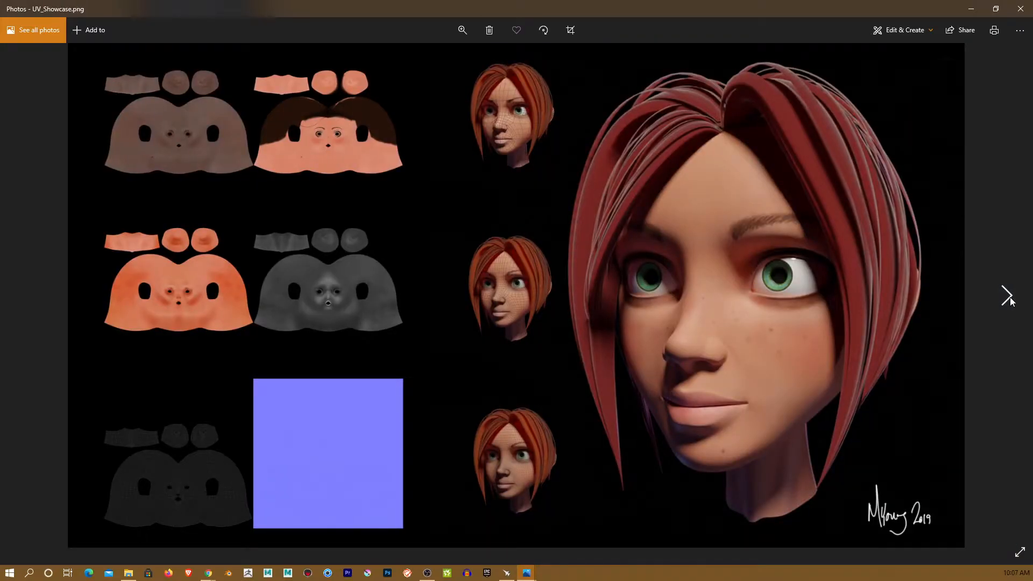
click(1008, 297)
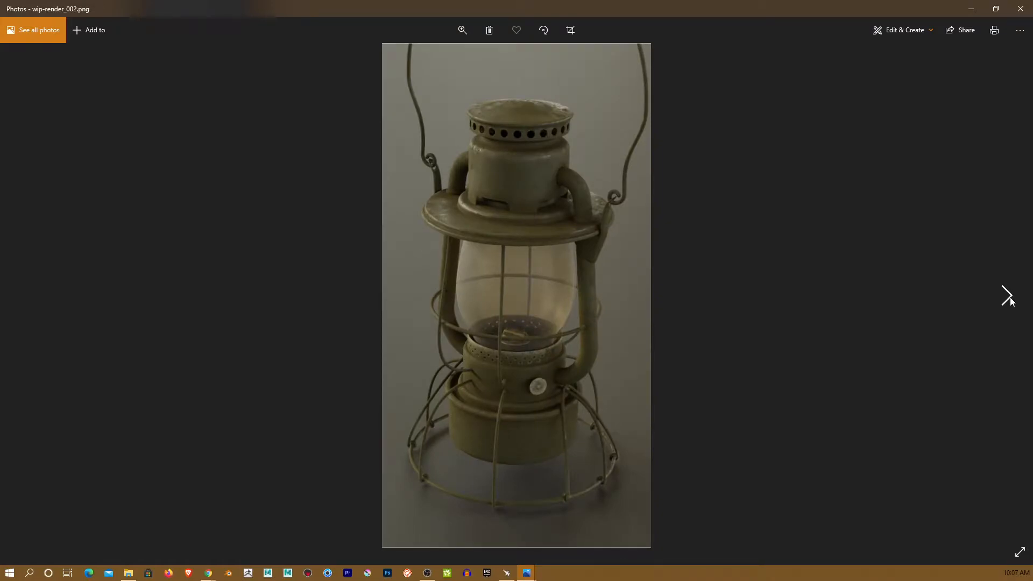
click(1009, 297)
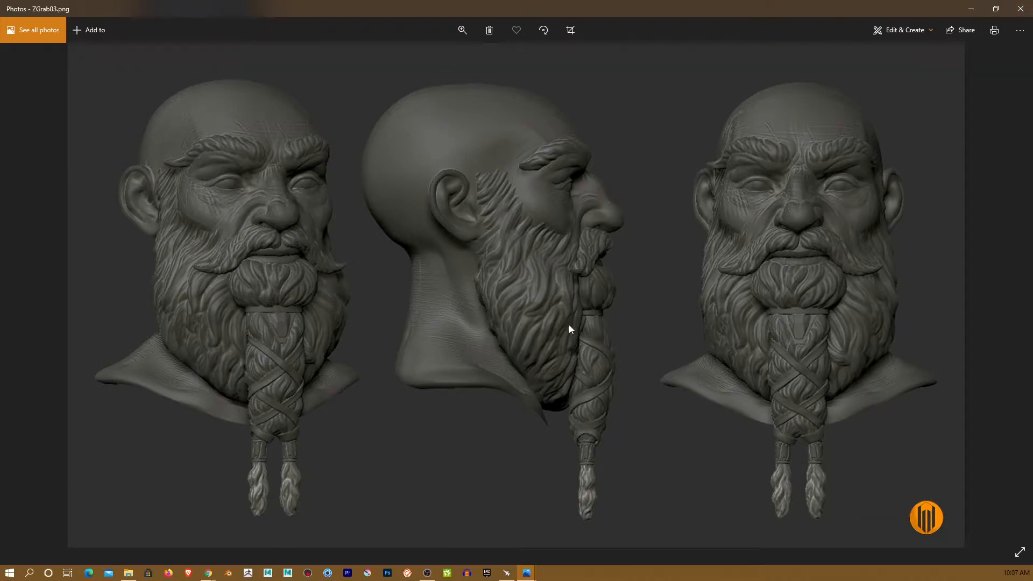
click(1021, 12)
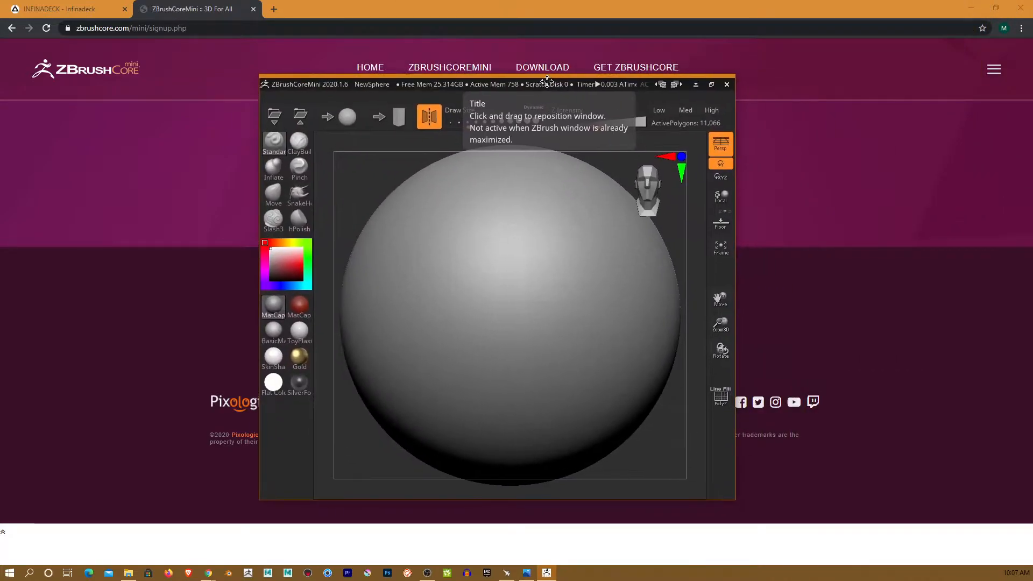
- Maximize the ZBrushCoreMini window so the sphere canvas covers the browser
click(711, 84)
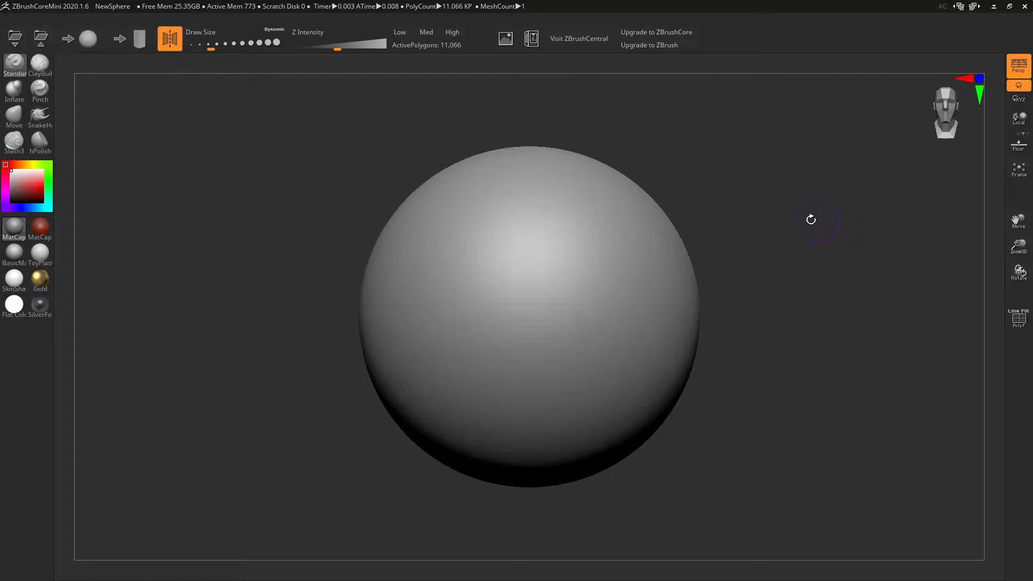
drag(824, 254, 778, 276)
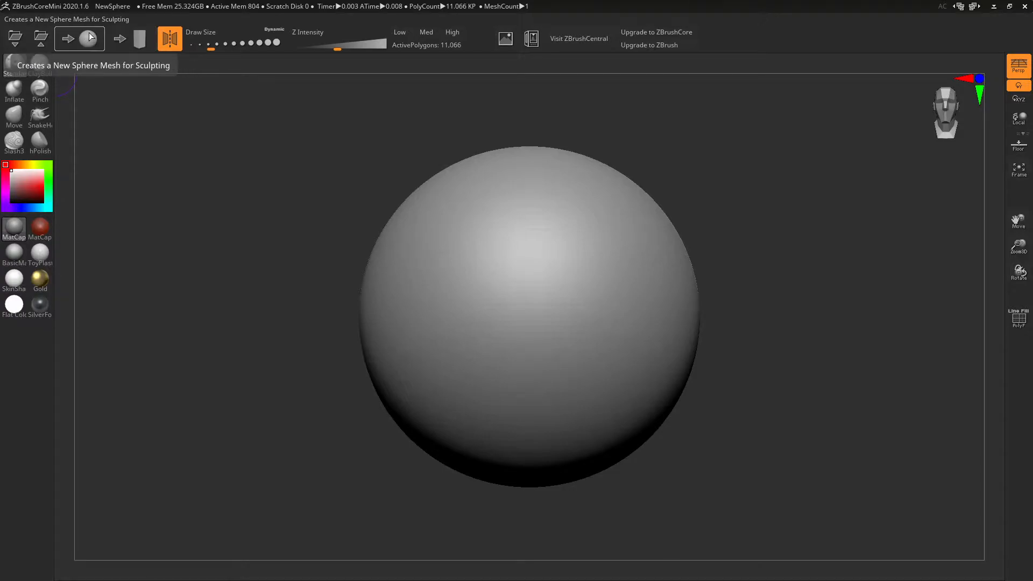
- Load the New Stone starter, then return to a New Sphere, discarding changes both times
click(132, 43)
click(558, 325)
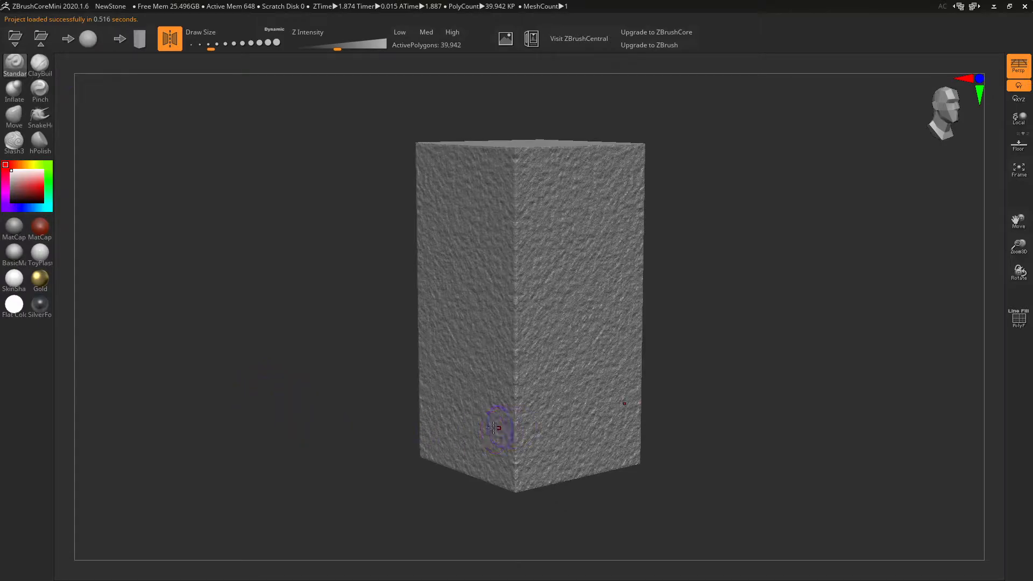
click(88, 40)
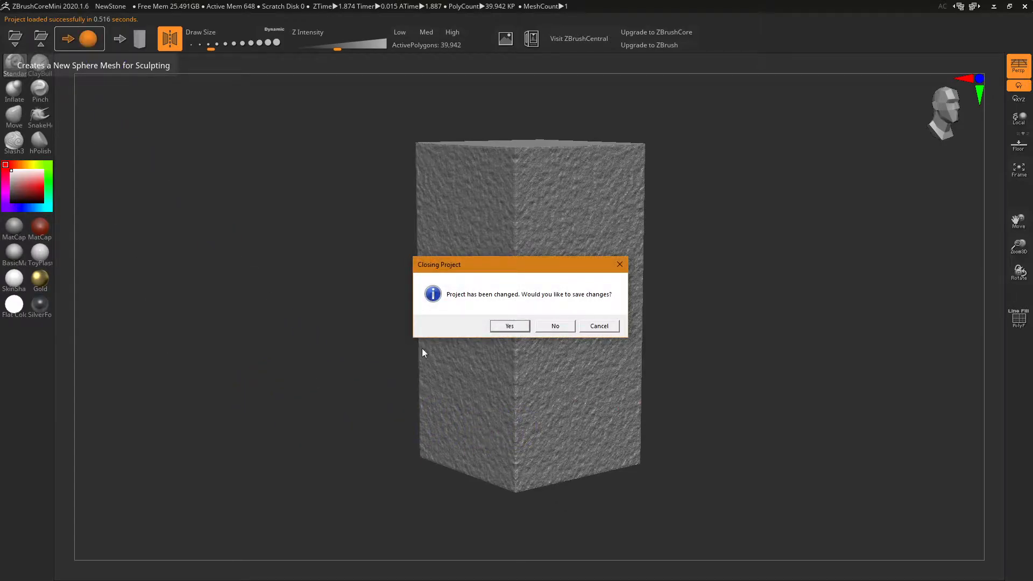
click(555, 327)
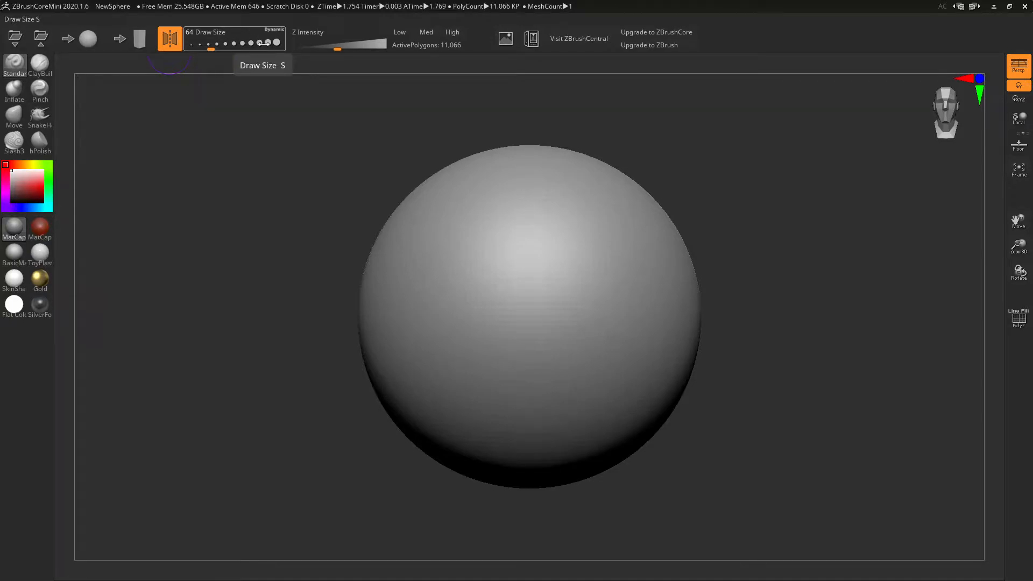
- Raise the brush Draw Size from 64 to about 104, then nudge it larger with the bracket keys
key(s)
key(s)
key(s)
mouse_move(714, 286)
mouse_down()
mouse_move(750, 286)
mouse_move(712, 284)
mouse_up()
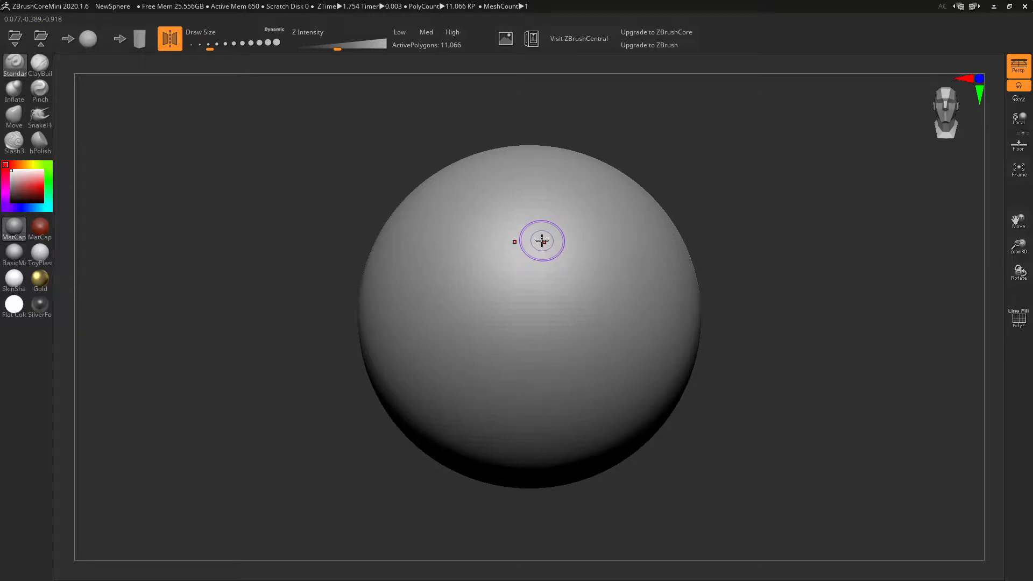
key(bracketright)
key(bracketright)
key(bracketright)
key(bracketright)
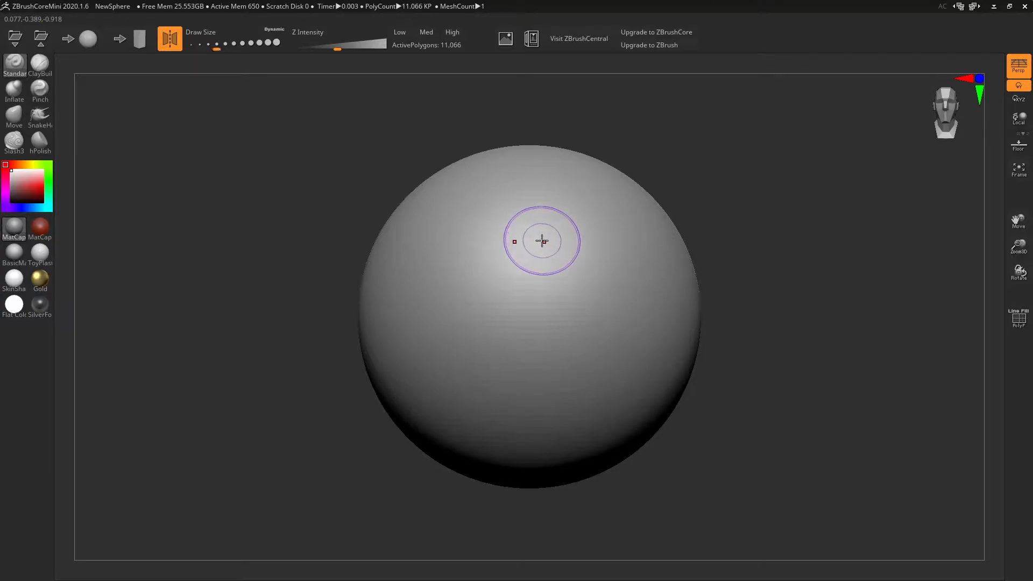
key(bracketleft)
key(bracketleft)
key(bracketleft)
key(bracketleft)
key(bracketleft)
key(bracketleft)
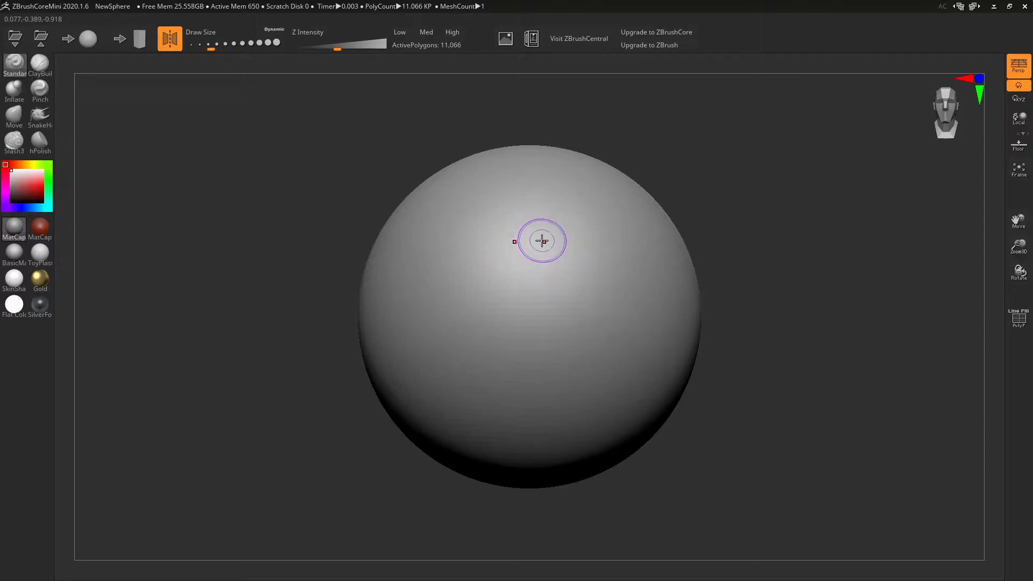
key(bracketright)
key(bracketright)
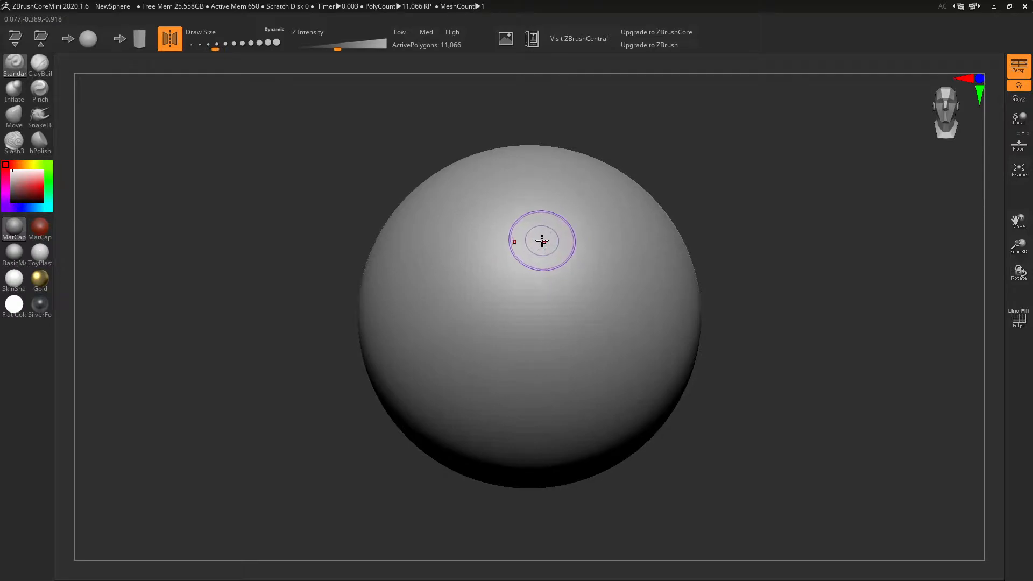
key(bracketright)
key(bracketright)
key(bracketright)
key(bracketright)
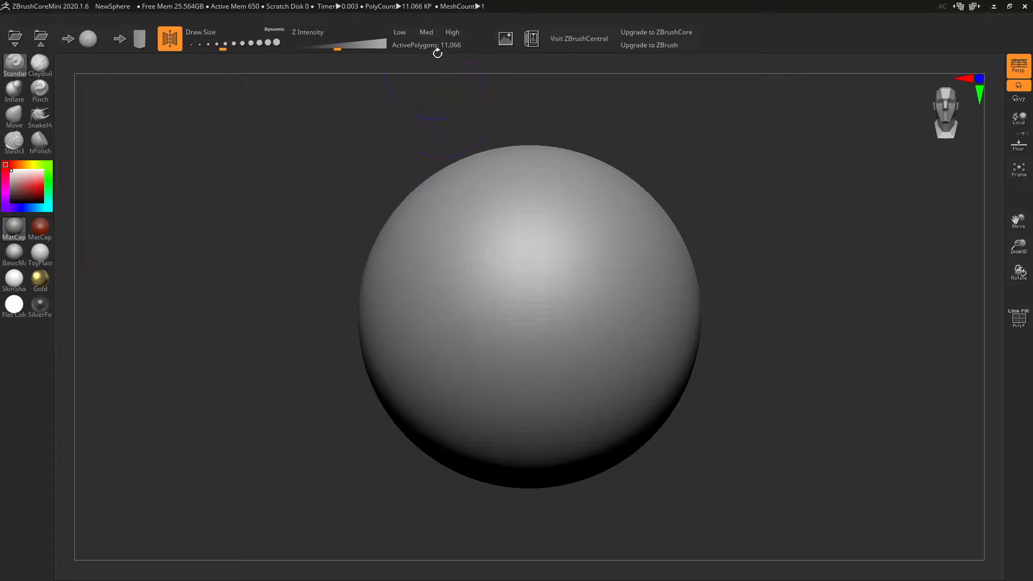
click(1019, 319)
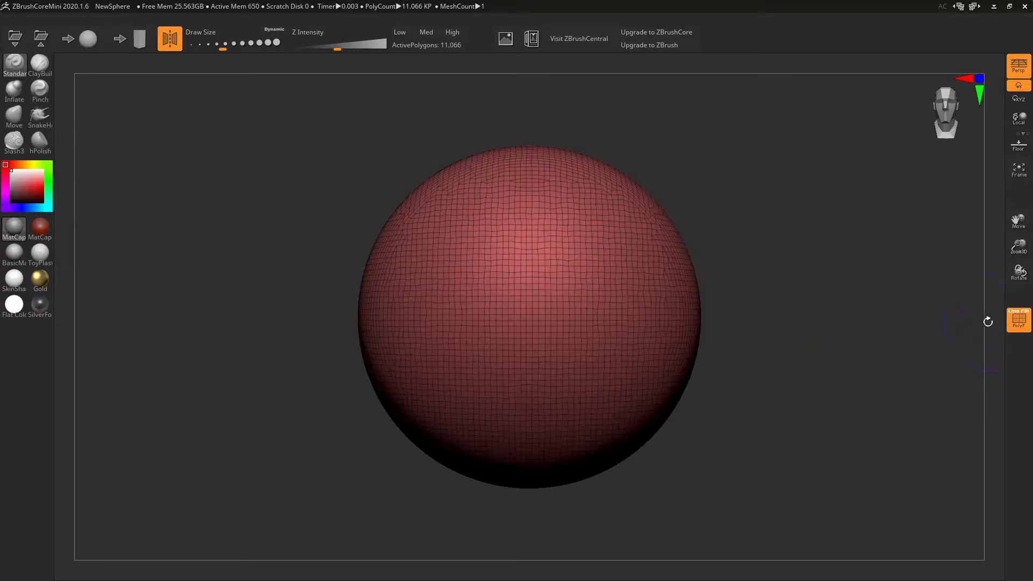
drag(710, 353, 769, 317)
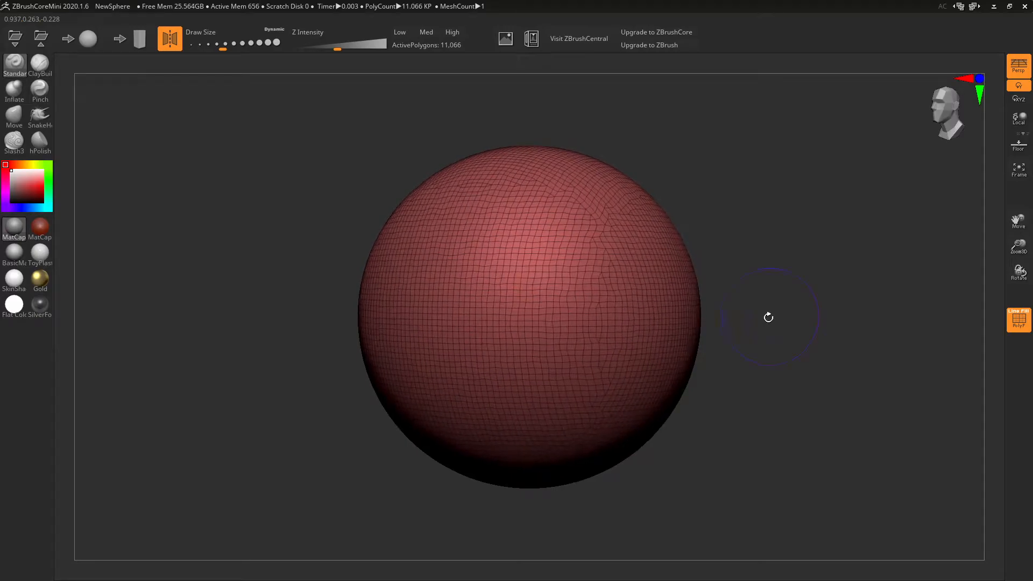
click(1019, 321)
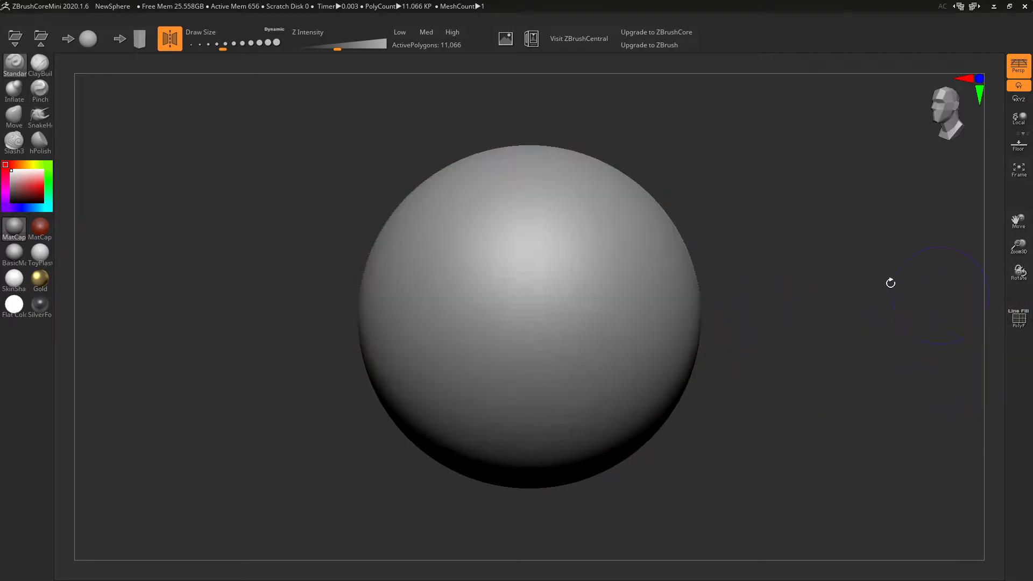
click(400, 32)
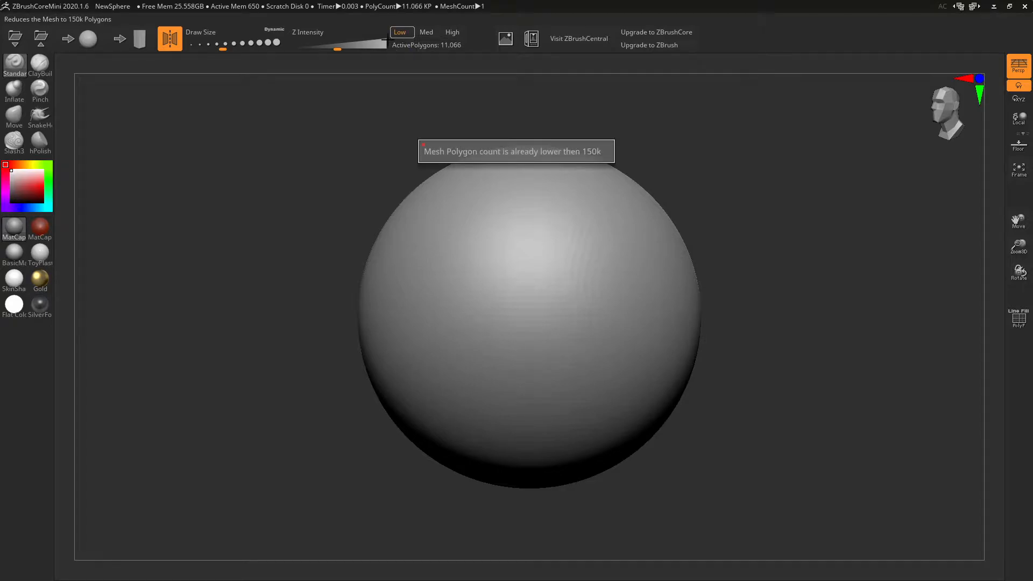
click(426, 33)
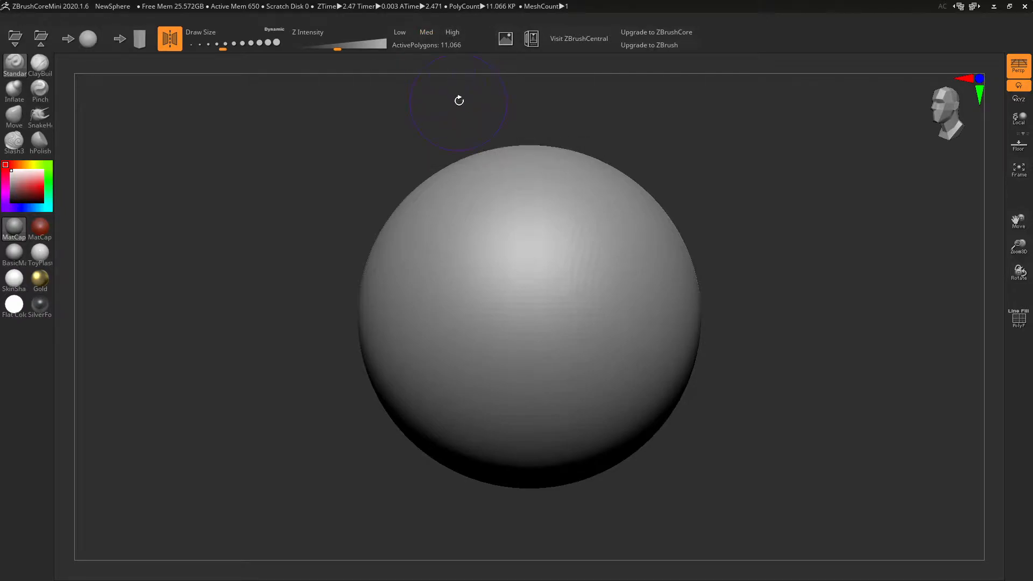
click(452, 32)
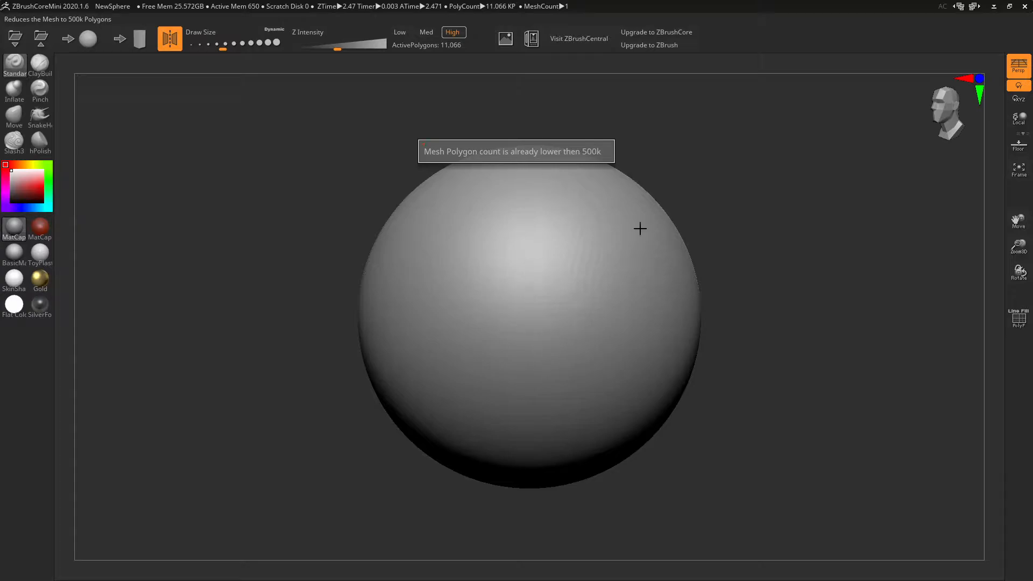
click(401, 33)
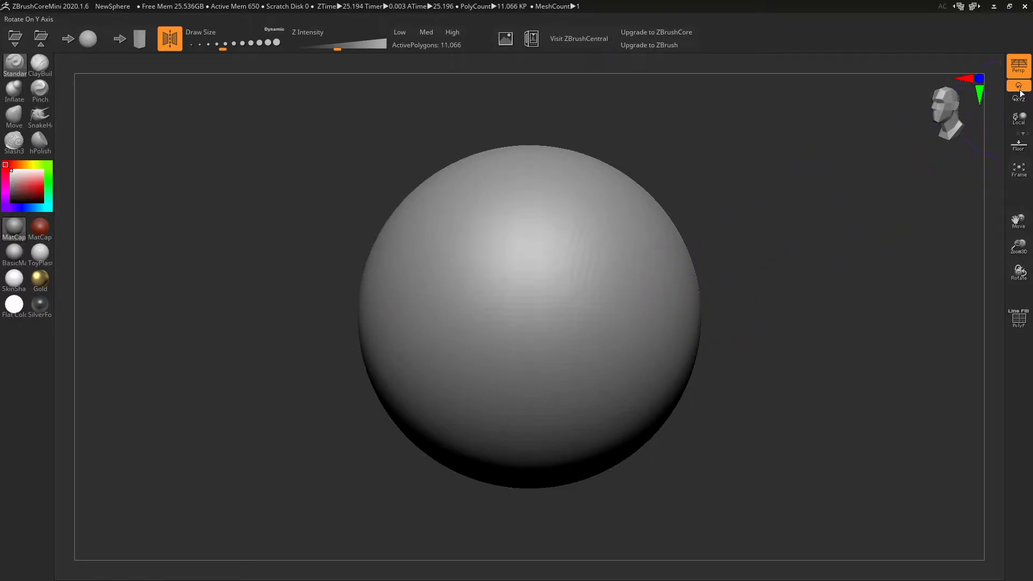
- Turn on the PolyF wireframe overlay and Rxyz free rotation while orbiting the sphere
mouse_move(854, 232)
mouse_down()
mouse_move(769, 238)
mouse_move(858, 237)
mouse_up()
click(1019, 319)
drag(843, 319, 821, 302)
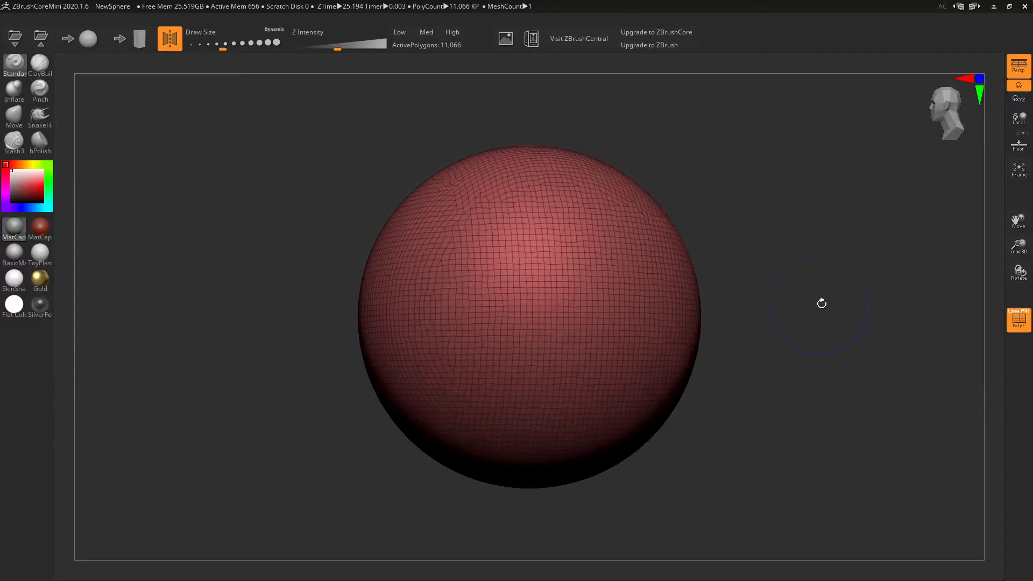
click(1024, 101)
drag(860, 214, 817, 222)
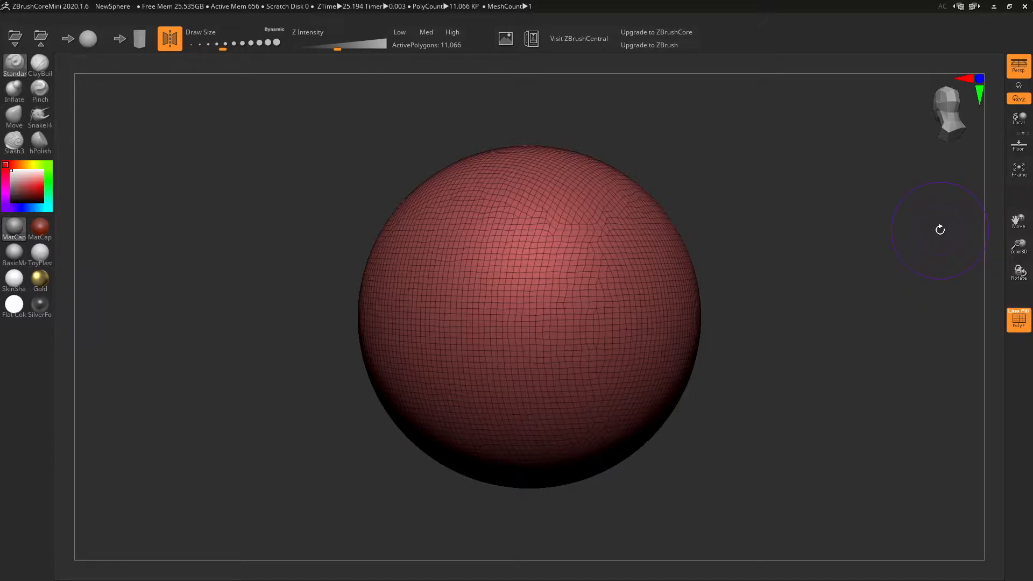
click(1016, 145)
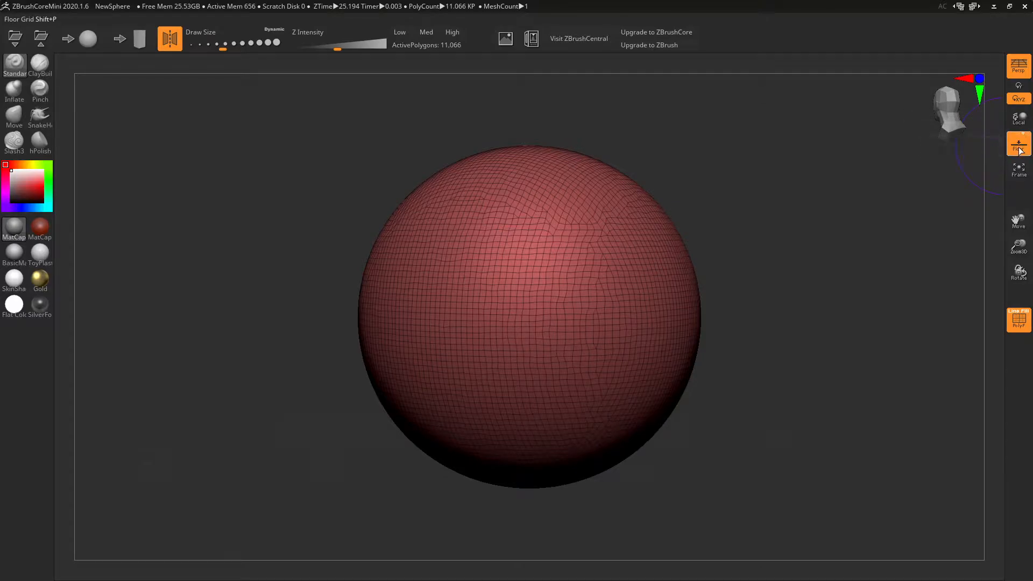
drag(932, 217, 862, 300)
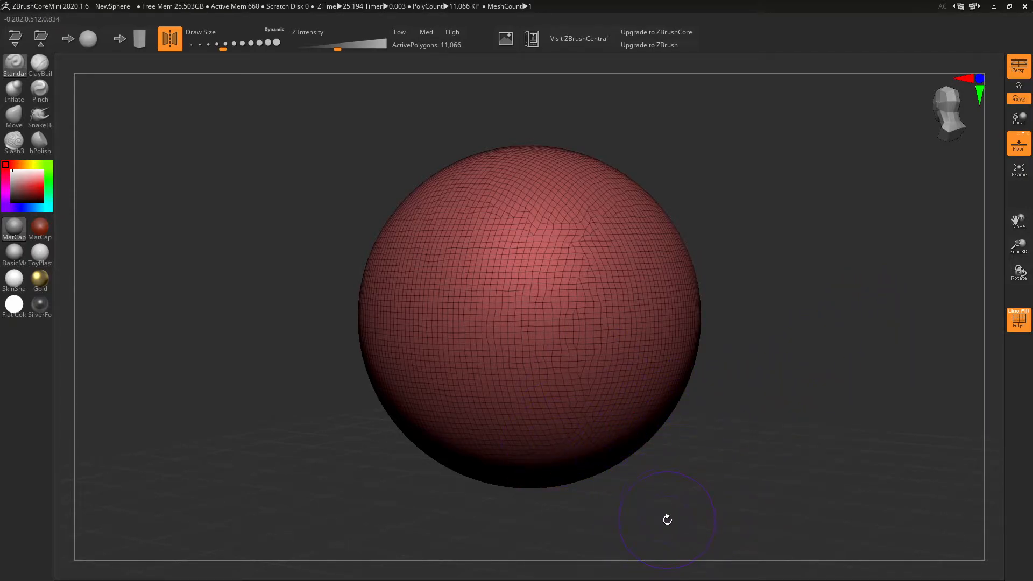
click(1018, 134)
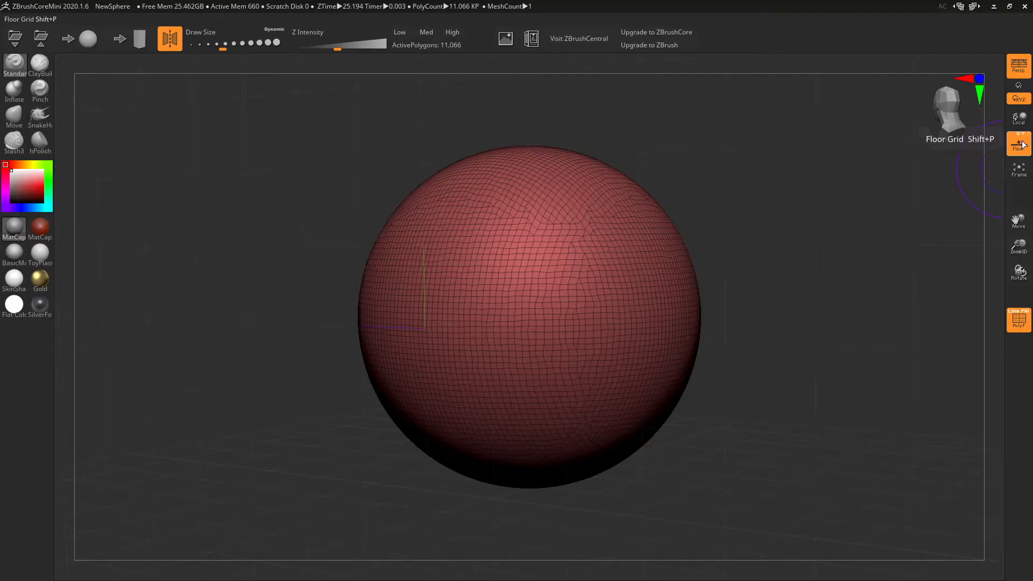
click(1029, 135)
drag(900, 214, 918, 203)
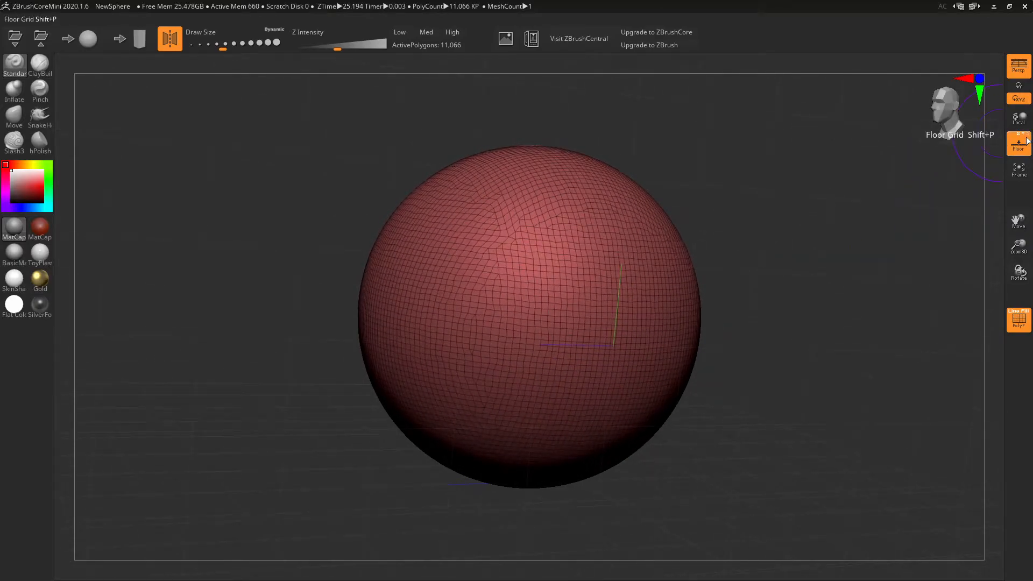
drag(910, 233, 853, 246)
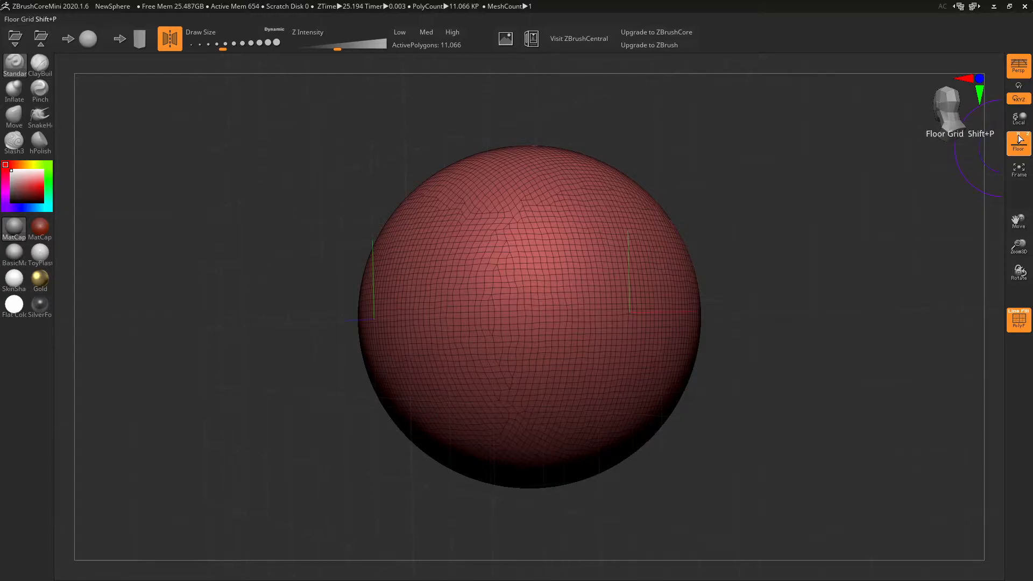
drag(888, 210, 902, 230)
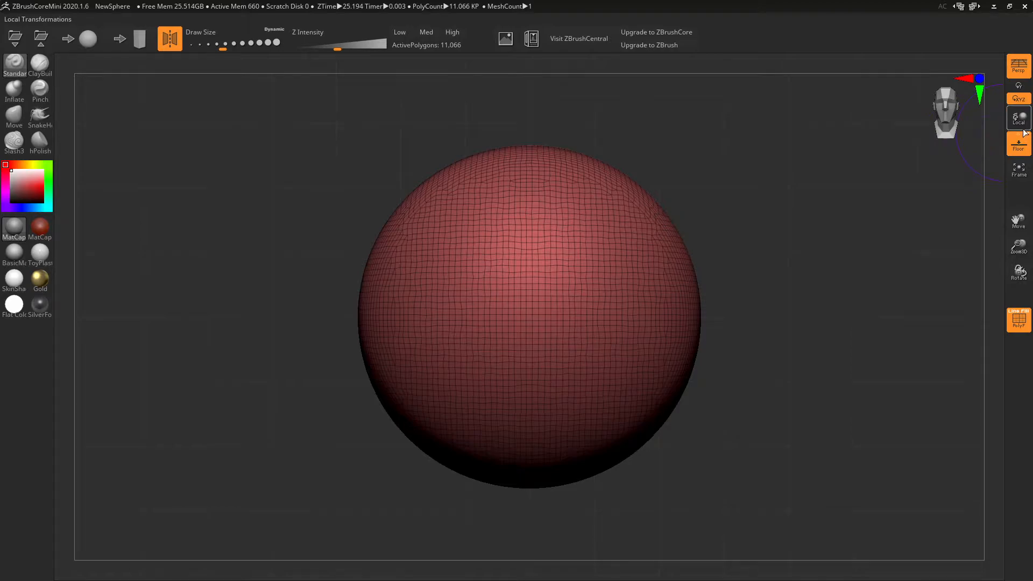
- Hide the floor grid, then pan, shrink and rotate the sphere toward a side view
click(1025, 148)
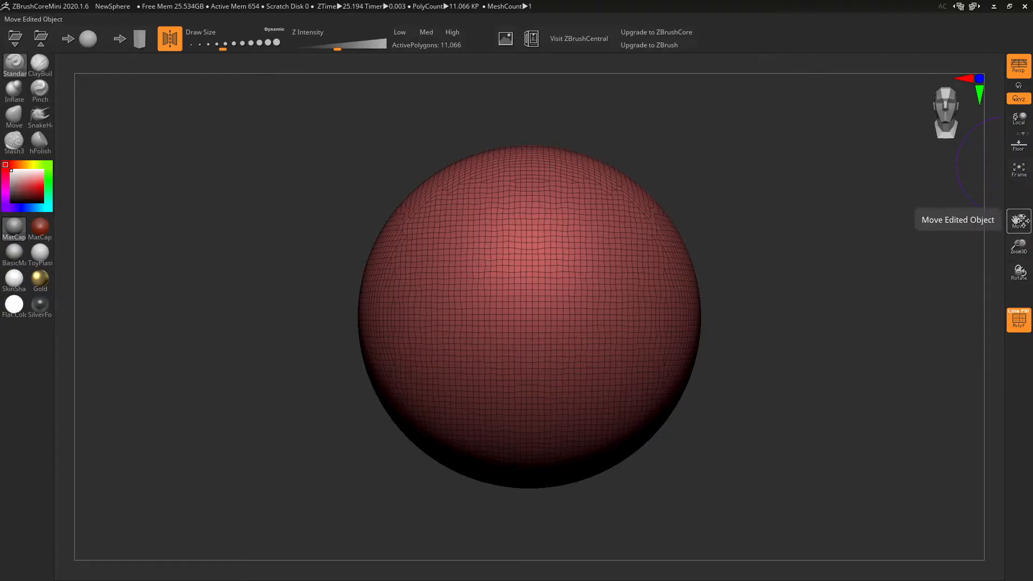
drag(1018, 221, 926, 228)
drag(1029, 236, 994, 189)
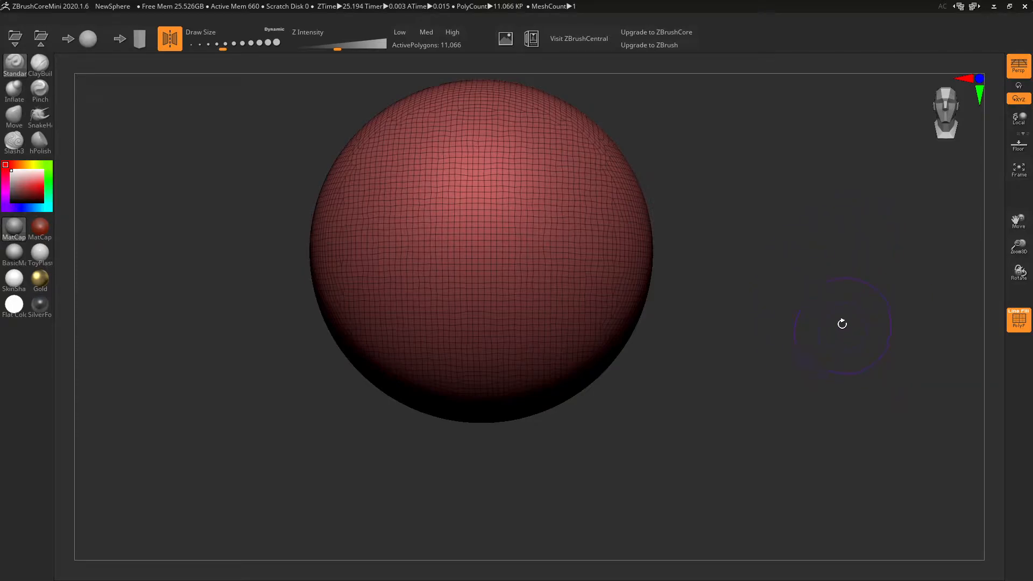
alt+drag(842, 322, 876, 387)
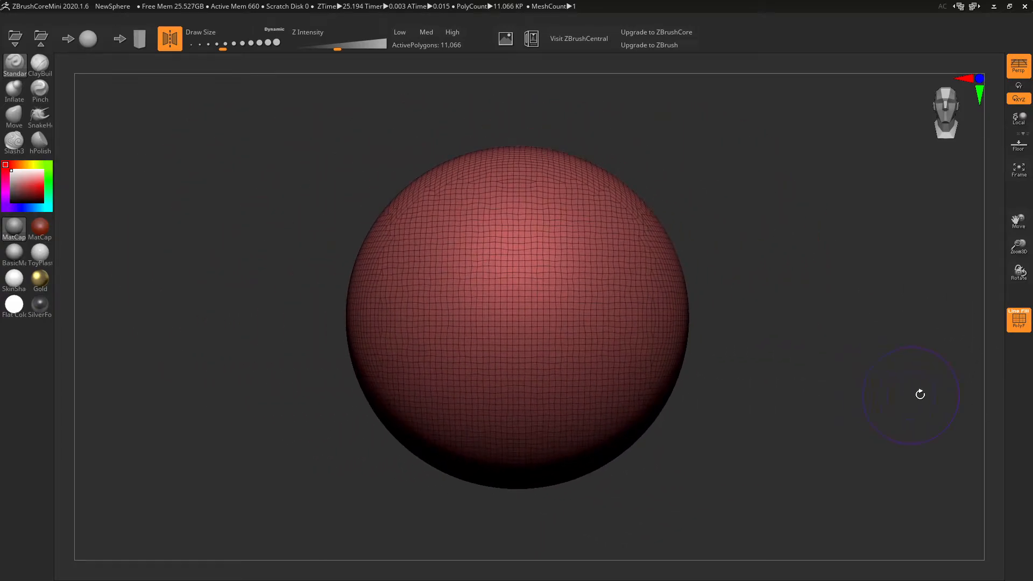
mouse_move(1017, 247)
mouse_down()
mouse_move(1014, 224)
mouse_move(1024, 291)
mouse_move(1020, 237)
mouse_up()
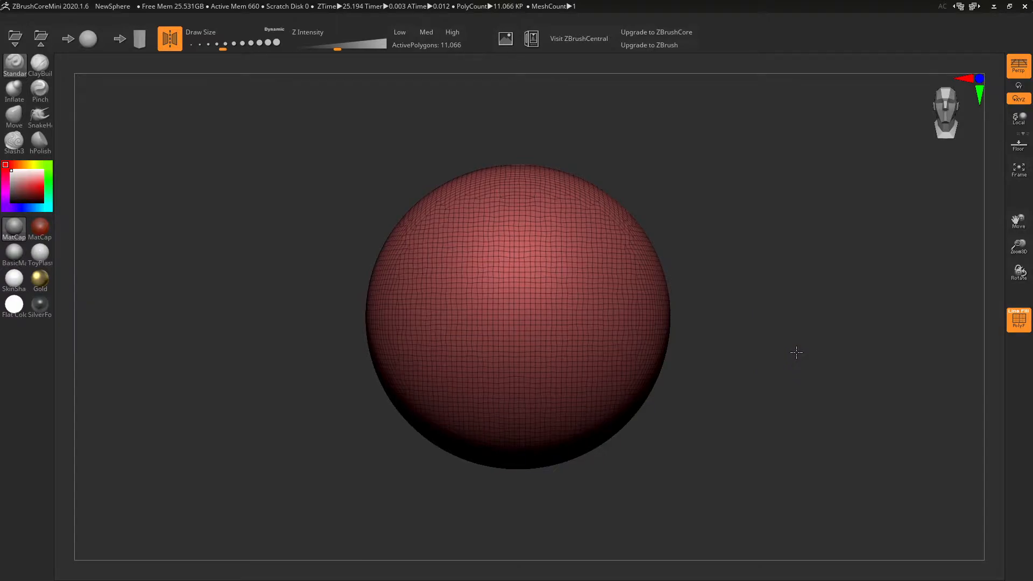
alt+drag(796, 352, 900, 318)
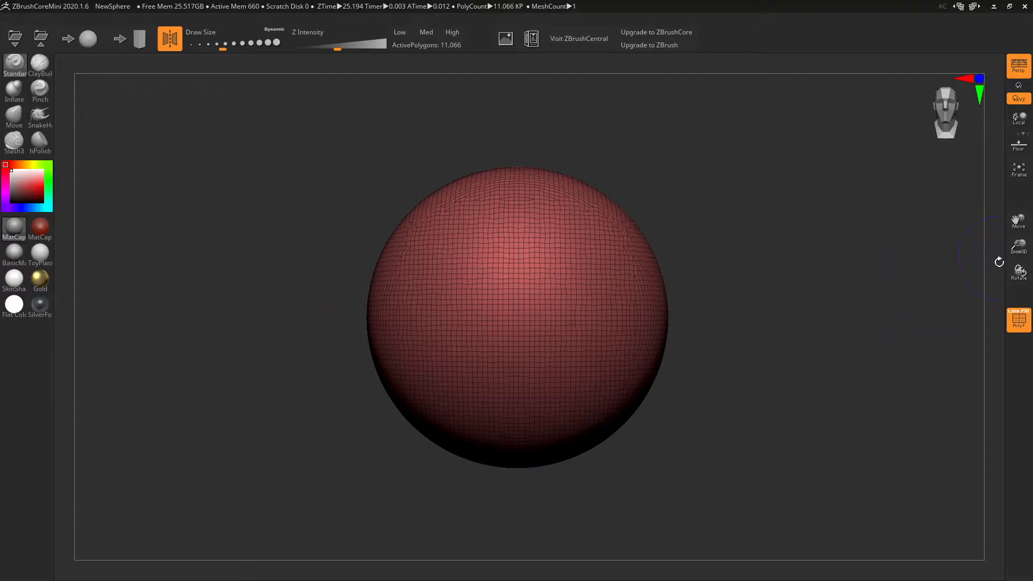
drag(1019, 272, 958, 271)
drag(822, 238, 865, 256)
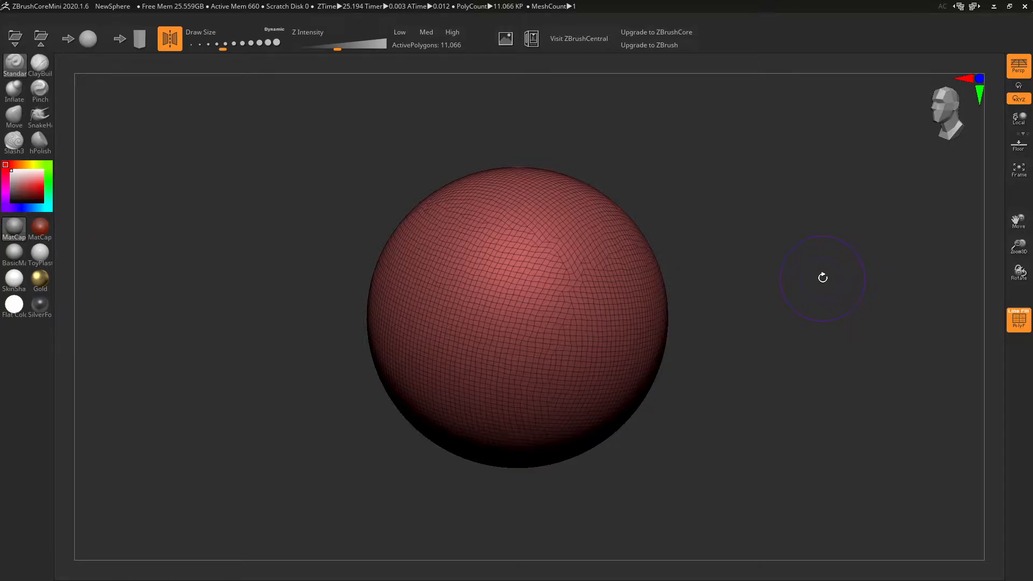
- Rotate the sphere back to front view, frame it with Frame, and zoom out slightly
key(f)
drag(862, 326, 872, 302)
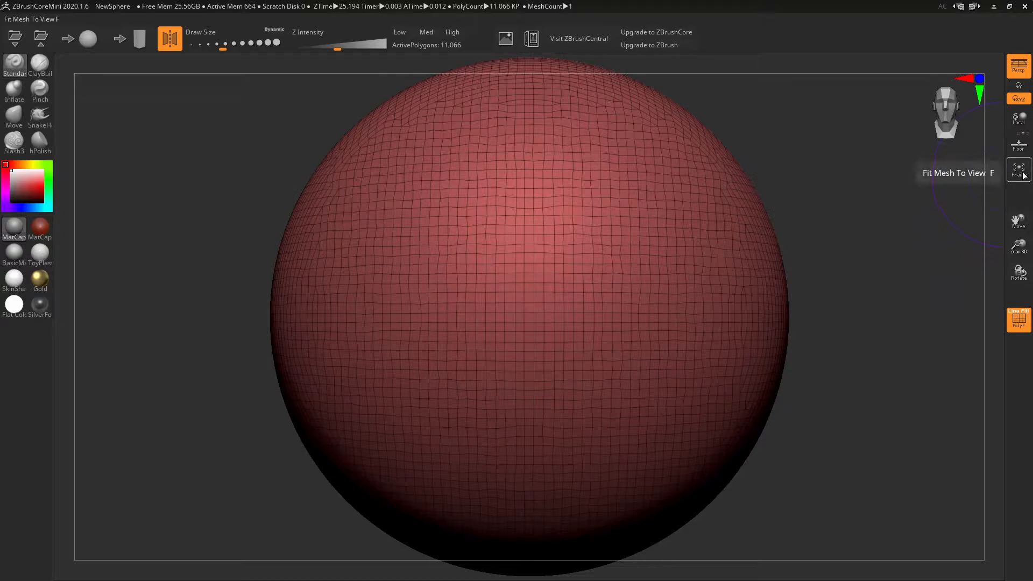
alt+drag(873, 348, 766, 199)
alt+drag(807, 348, 1023, 242)
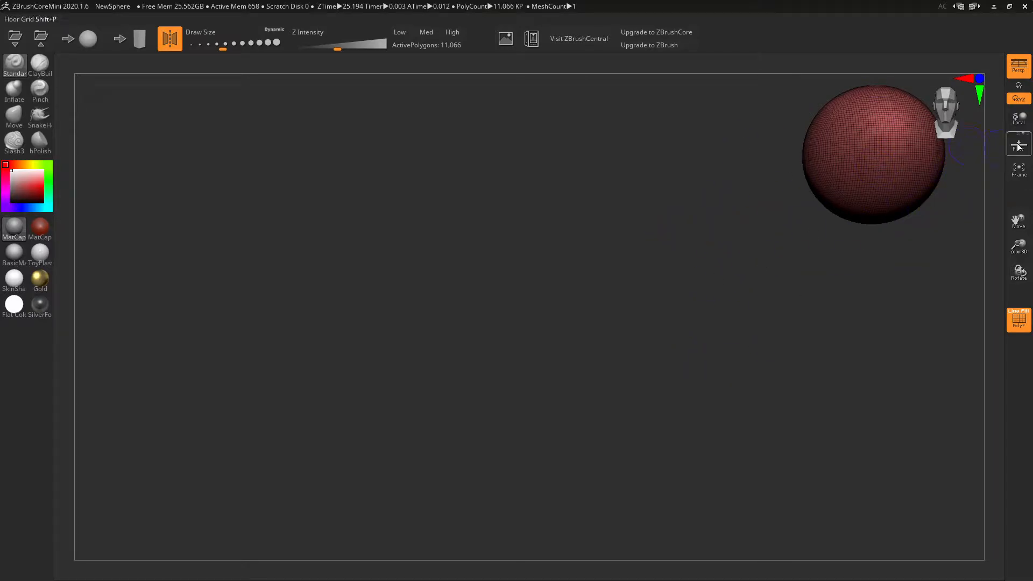
click(1020, 174)
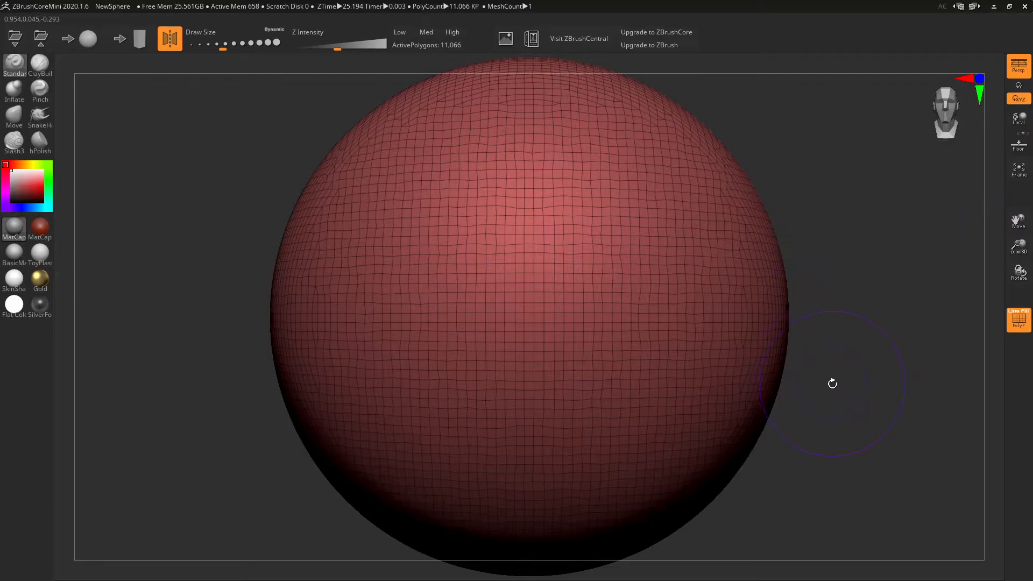
scroll(874, 433, down, 3)
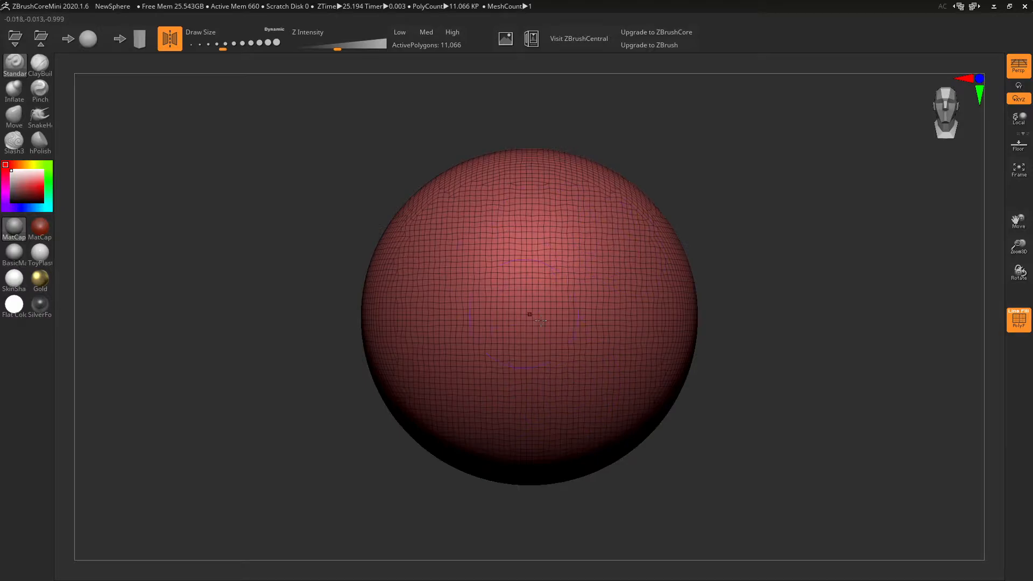
- Toggle the polygroup colouring and PolyF wireframe on and off, ending with the wireframe off
click(1029, 315)
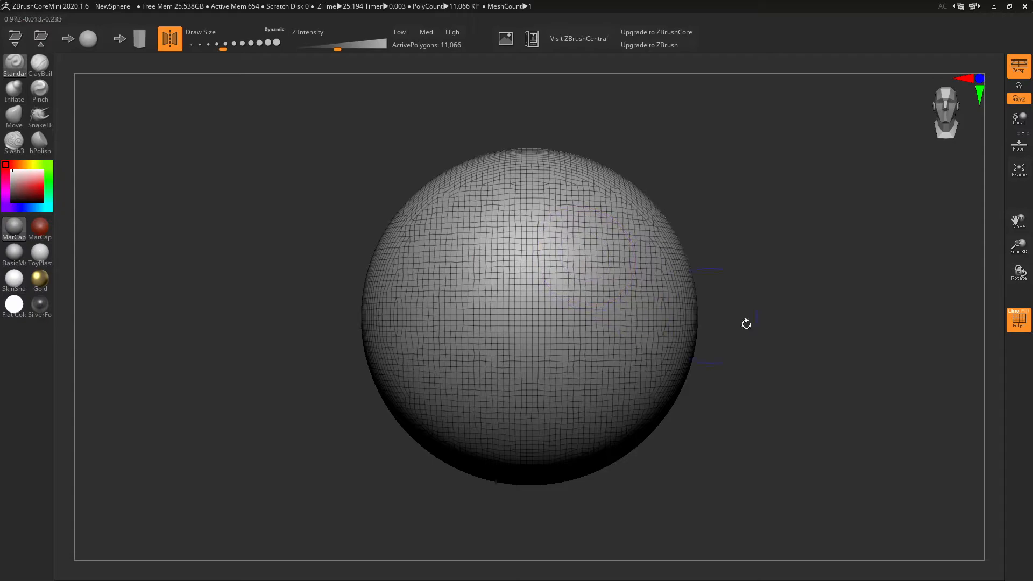
click(1026, 313)
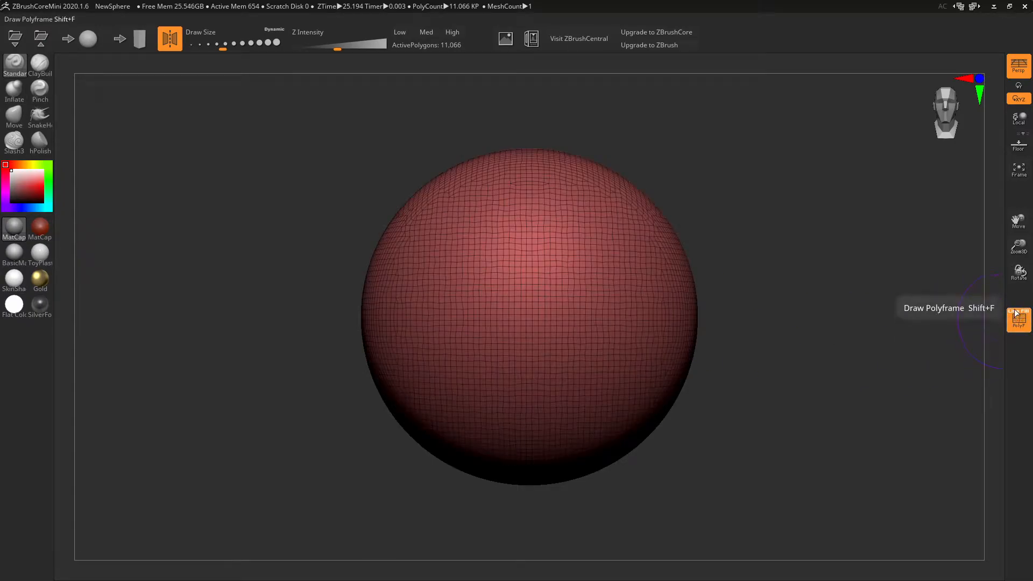
click(1015, 316)
click(1015, 316)
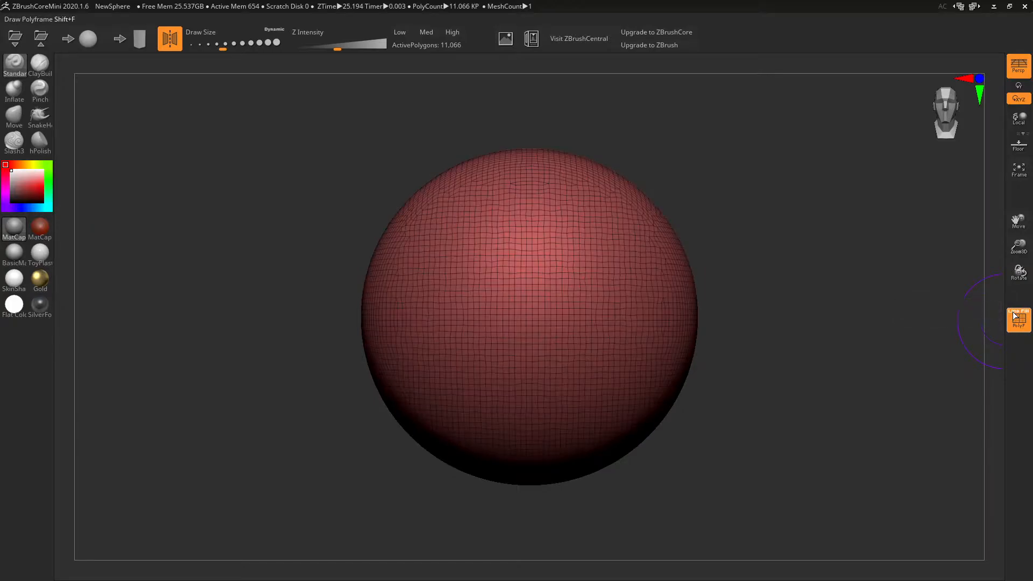
click(1018, 323)
click(1020, 324)
click(1025, 325)
click(1024, 325)
click(1024, 326)
click(1024, 327)
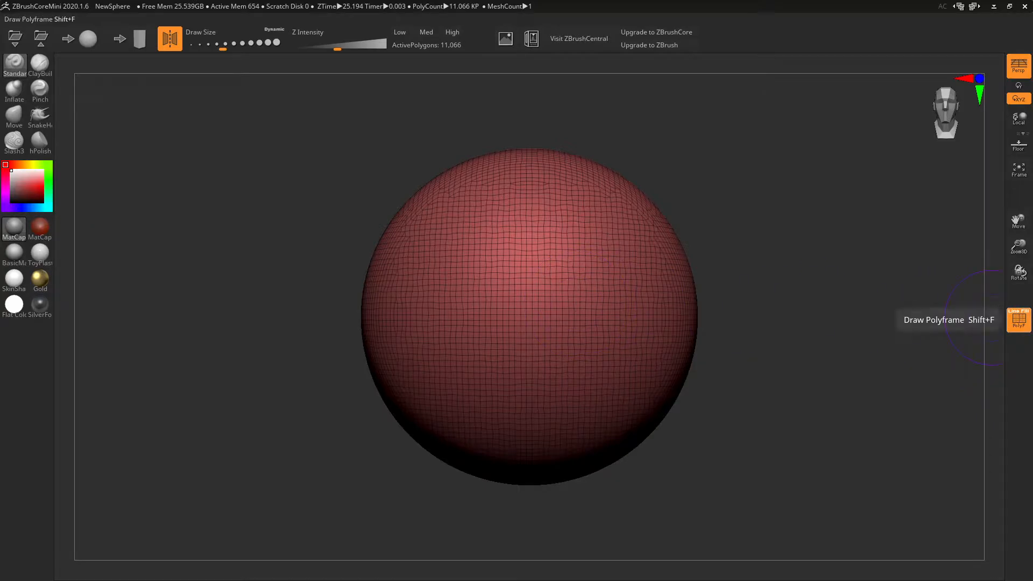
click(1019, 320)
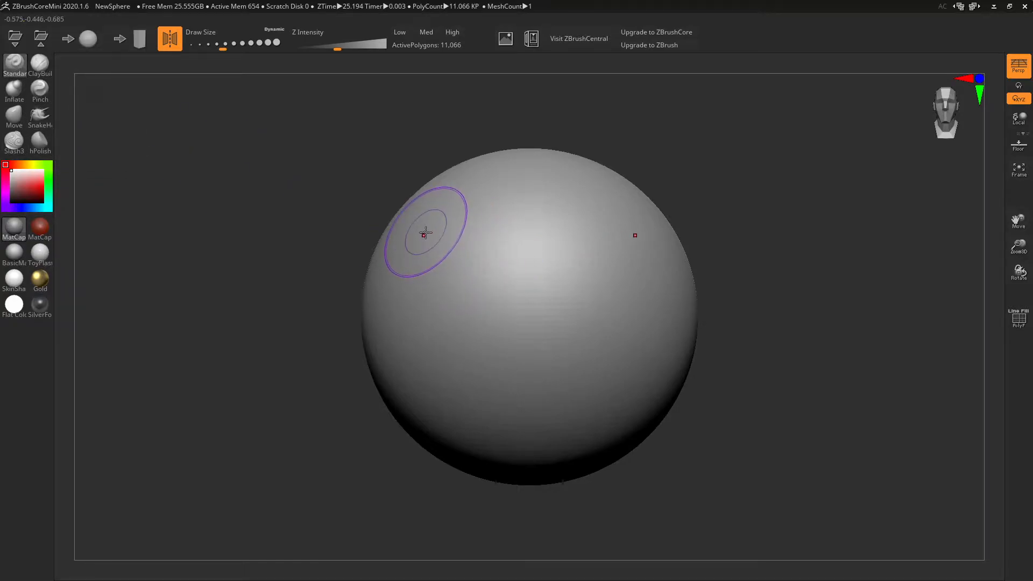
- Carve a pair of X-symmetric V-shaped grooves into the sphere with the Standard brush
mouse_move(425, 232)
mouse_down()
mouse_move(445, 250)
mouse_move(469, 321)
mouse_move(425, 233)
mouse_up()
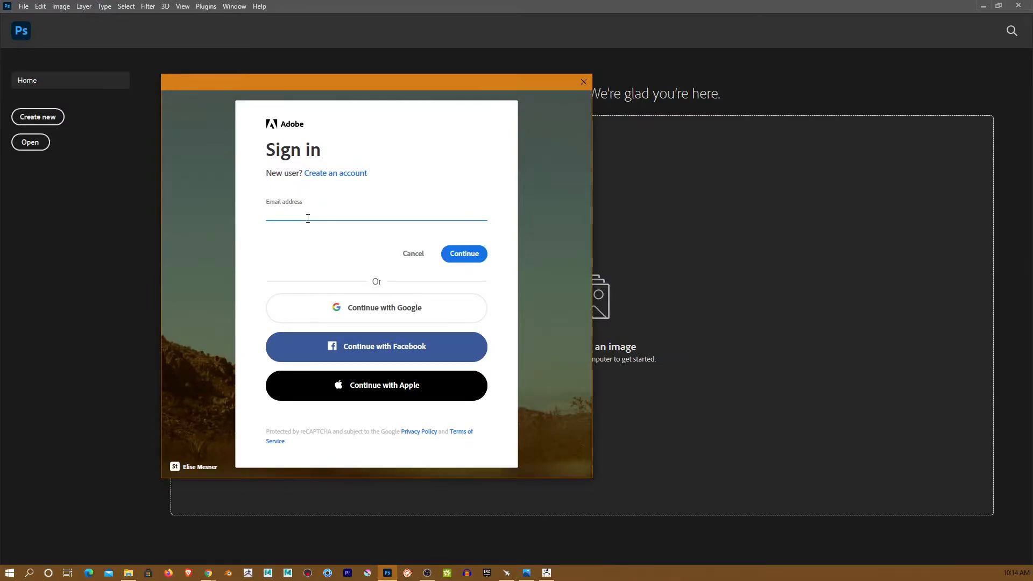
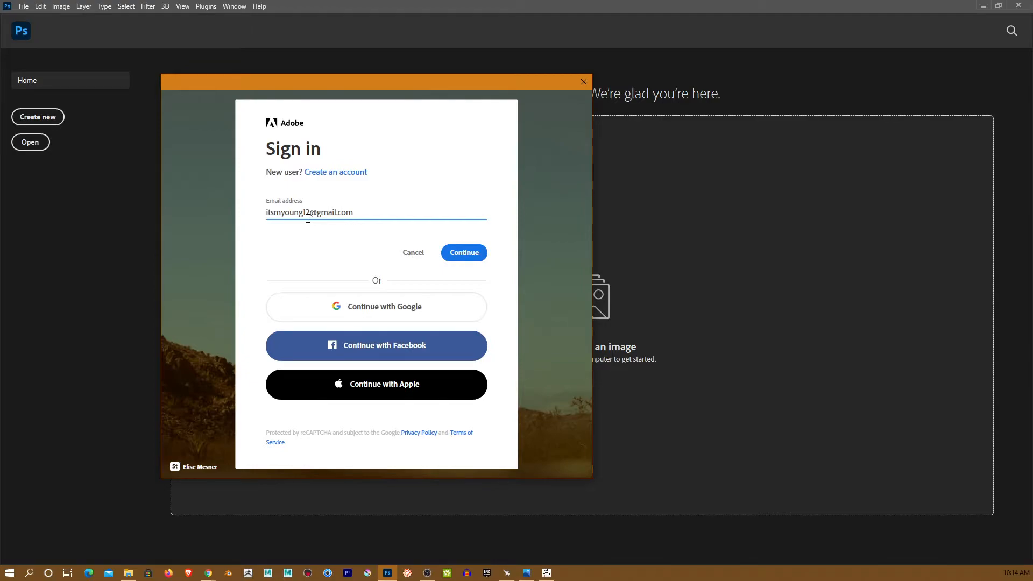
- Sign in to the Adobe account with the account e-mail and password
key(Return)
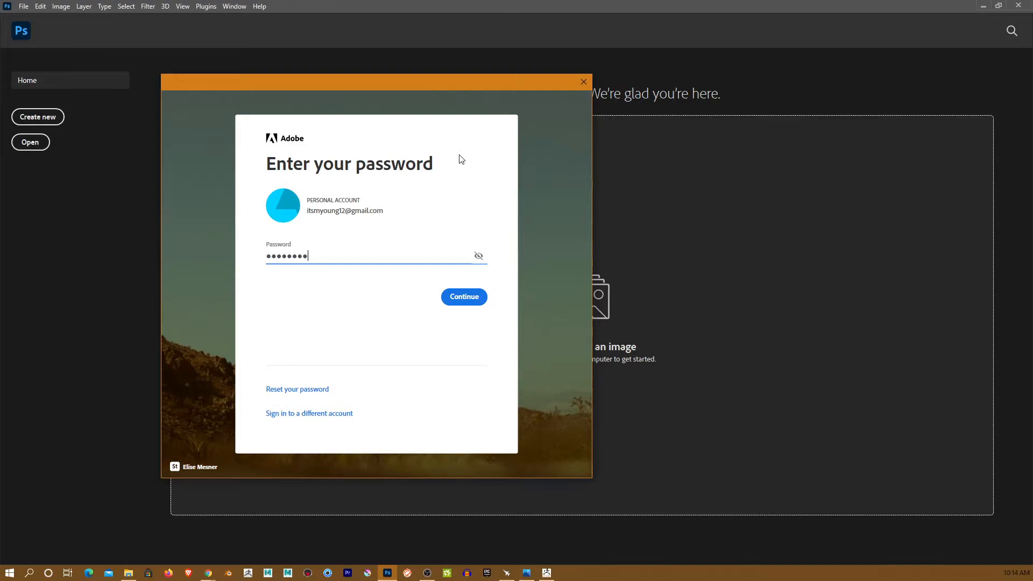
key(Return)
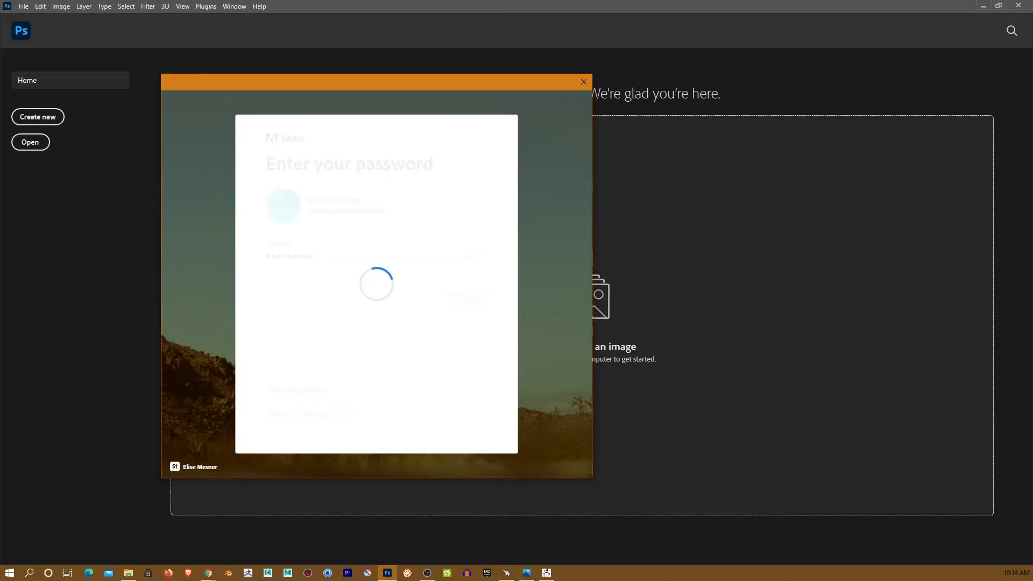
- Sign out one listed device to free an activation and continue into Photoshop
drag(460, 7, 570, 0)
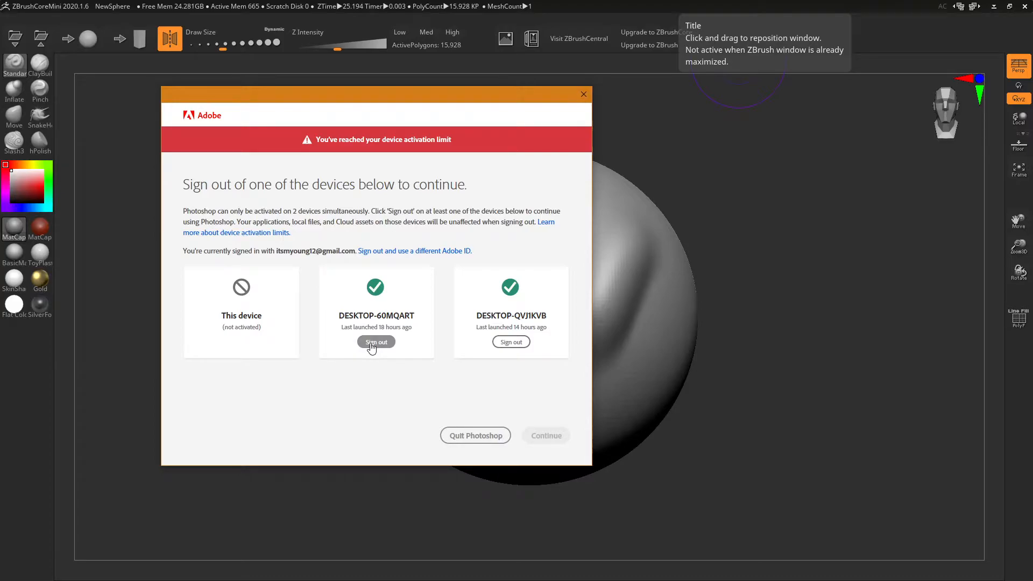
click(512, 342)
click(538, 419)
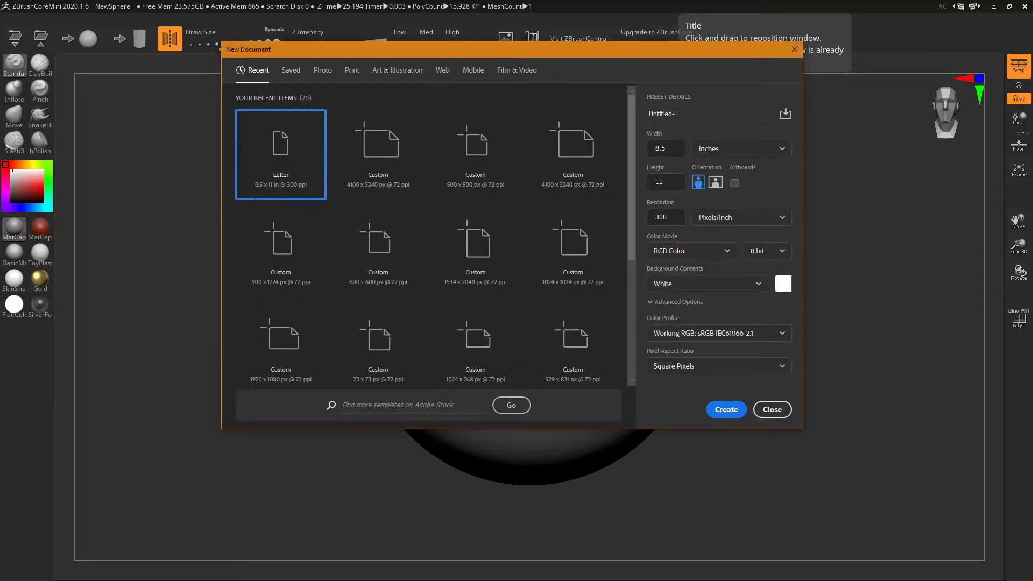
- Create the Letter-size document, collapse Brush Settings and shrink the brush to 35
click(720, 411)
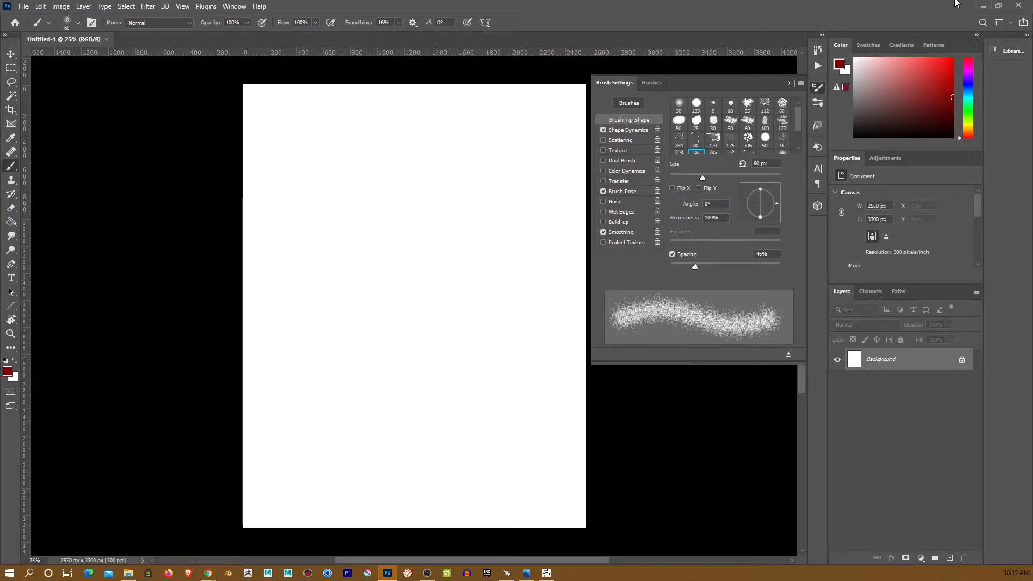
click(785, 84)
key(bracketleft)
key(bracketleft)
key(bracketleft)
key(bracketleft)
- Paint a red diamond outline on the new canvas
mouse_move(366, 205)
mouse_down()
mouse_move(357, 281)
mouse_move(404, 313)
mouse_up()
drag(400, 167, 479, 227)
drag(403, 313, 479, 227)
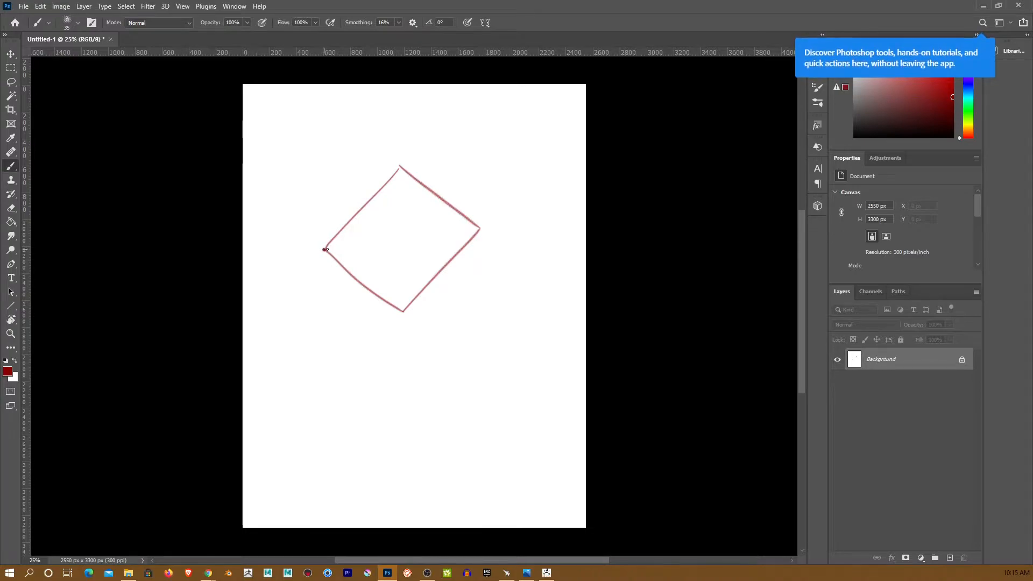
click(482, 228)
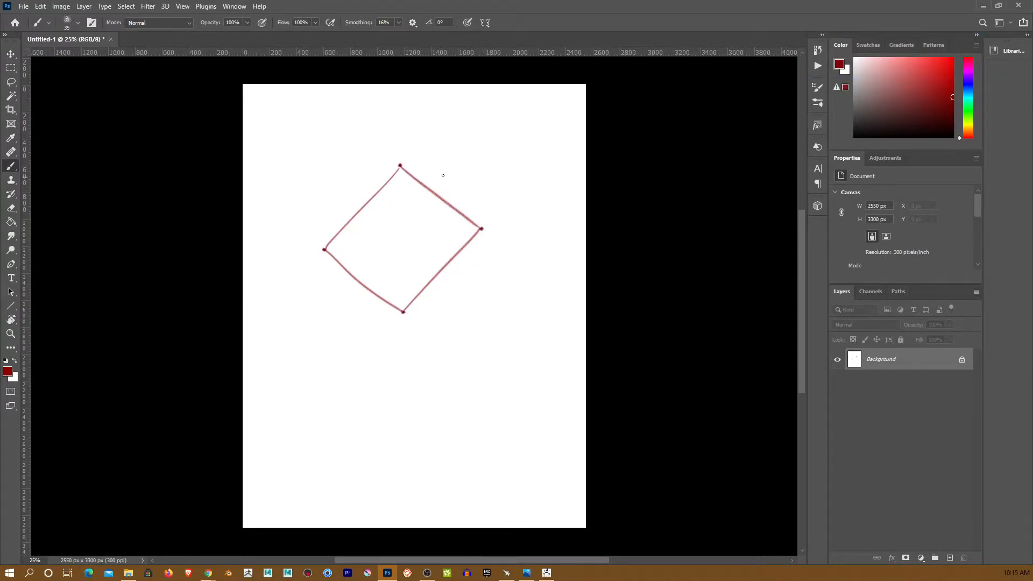
- Sketch outward-pointing arrows and the arc's arrowhead, then minimise Photoshop
drag(325, 250, 290, 233)
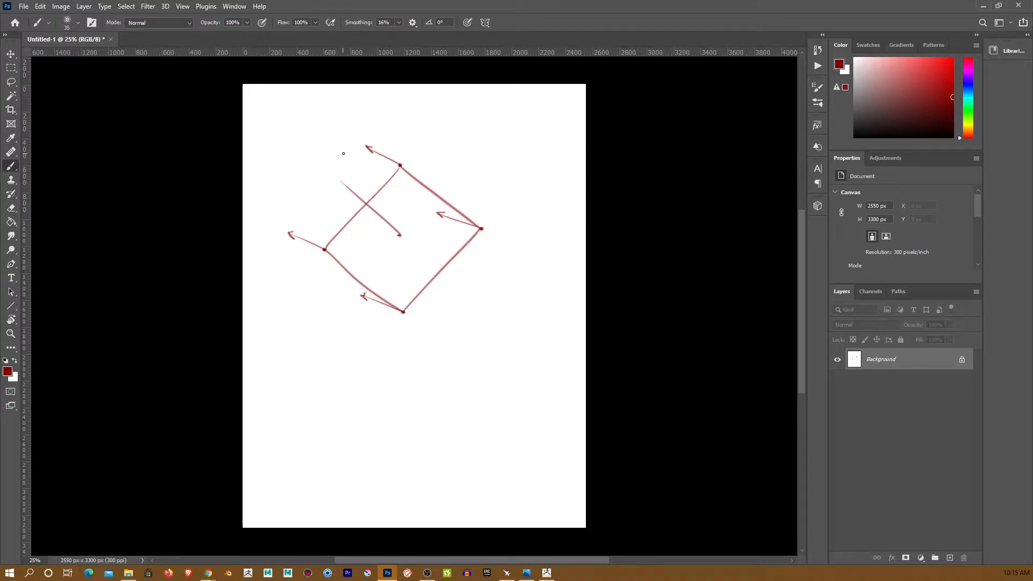
drag(399, 234, 316, 186)
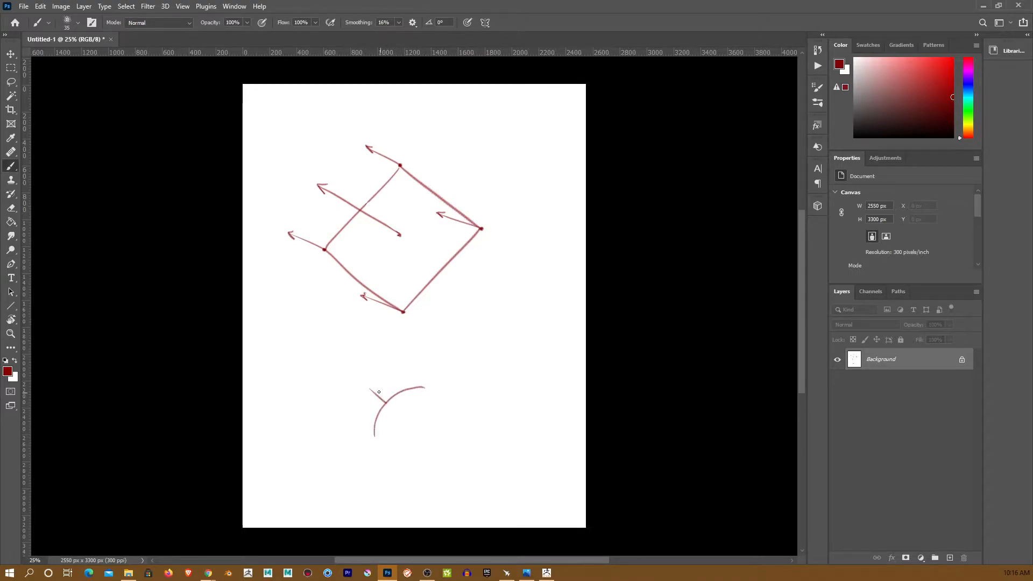
drag(369, 389, 400, 368)
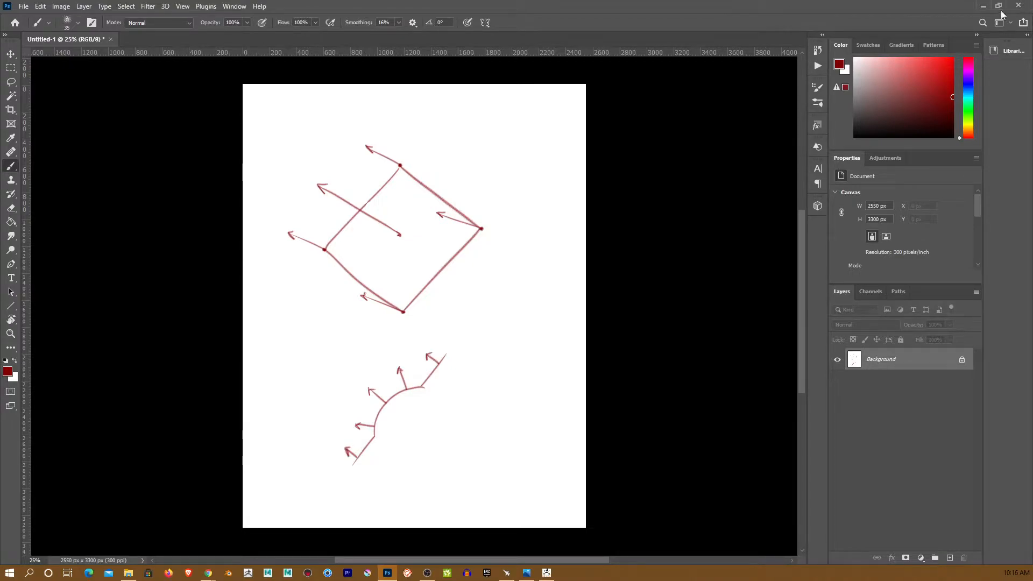
click(985, 6)
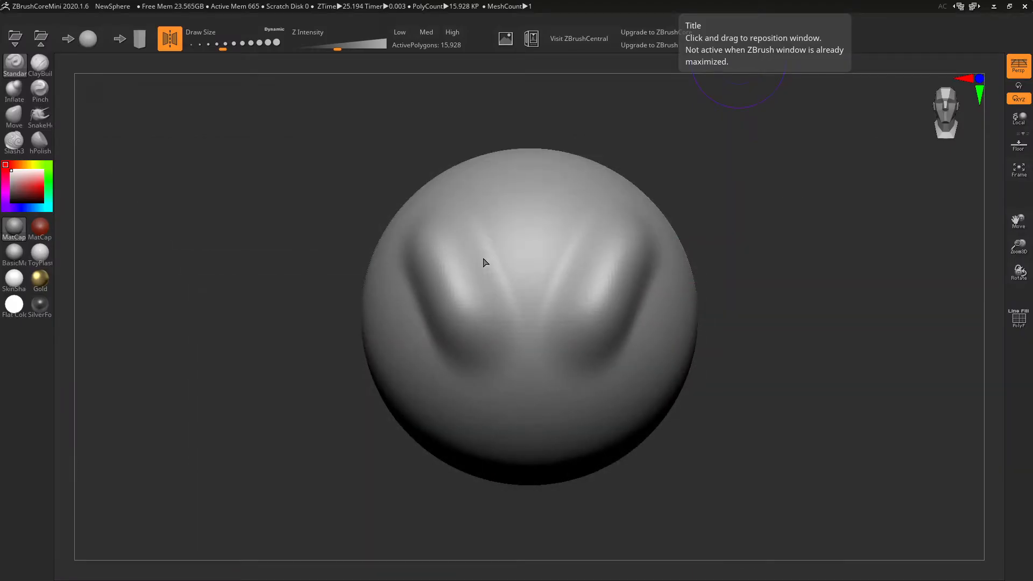
- Lay raised ClayBuildup bands across the sphere's sides, orbiting to check them
click(33, 68)
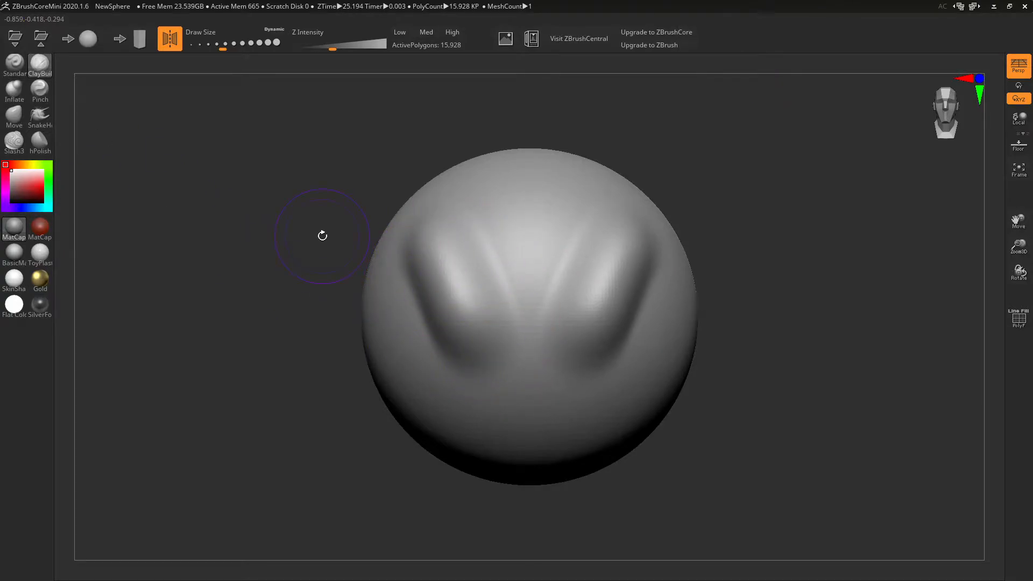
mouse_move(520, 396)
right_down()
mouse_move(651, 396)
mouse_move(632, 388)
right_up()
mouse_move(489, 244)
mouse_down()
mouse_move(542, 344)
mouse_move(533, 301)
mouse_up()
drag(457, 212, 538, 457)
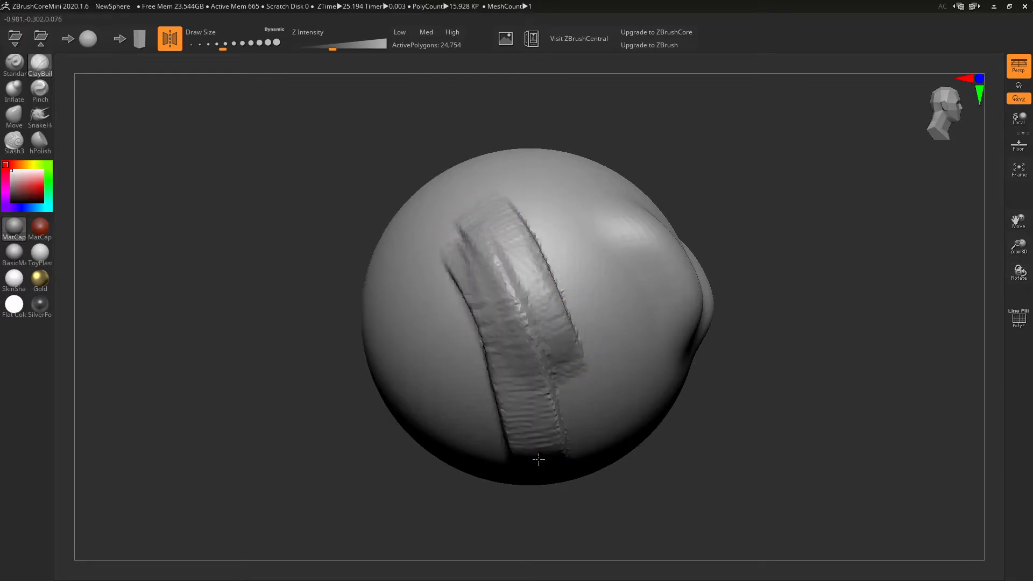
drag(479, 226, 568, 444)
mouse_move(784, 452)
right_down()
mouse_move(729, 439)
mouse_move(749, 429)
right_up()
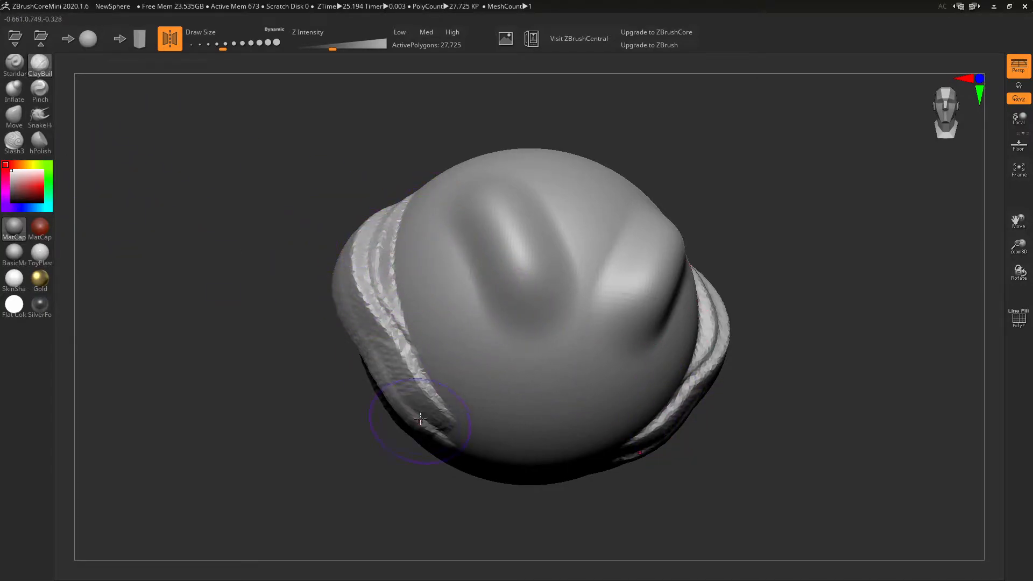
mouse_move(434, 281)
mouse_down()
mouse_move(479, 330)
mouse_move(438, 224)
mouse_move(469, 345)
mouse_move(452, 215)
mouse_move(450, 232)
mouse_move(522, 372)
mouse_up()
mouse_move(897, 470)
mouse_down()
mouse_move(847, 452)
mouse_move(851, 390)
mouse_move(881, 442)
mouse_up()
- Inflate along the creases and the eye crease rim
click(15, 89)
drag(140, 168, 512, 210)
mouse_move(550, 240)
mouse_down()
mouse_move(490, 265)
mouse_move(448, 331)
mouse_up()
mouse_move(535, 295)
right_down()
mouse_move(614, 282)
mouse_move(639, 293)
mouse_move(649, 275)
right_up()
mouse_move(624, 302)
mouse_down()
mouse_move(604, 215)
mouse_move(549, 180)
mouse_up()
right_drag(574, 186, 633, 187)
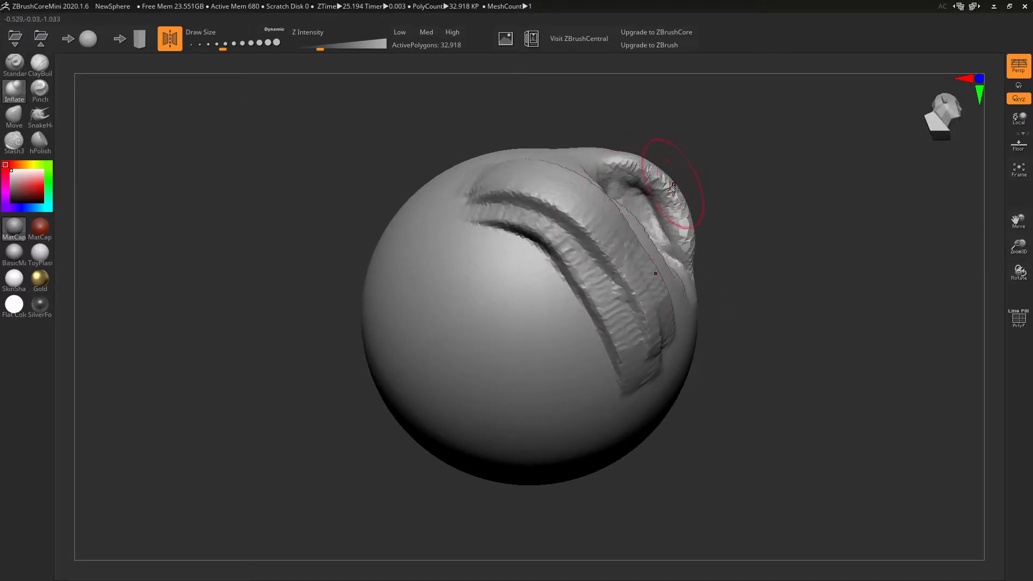
right_drag(710, 235, 656, 265)
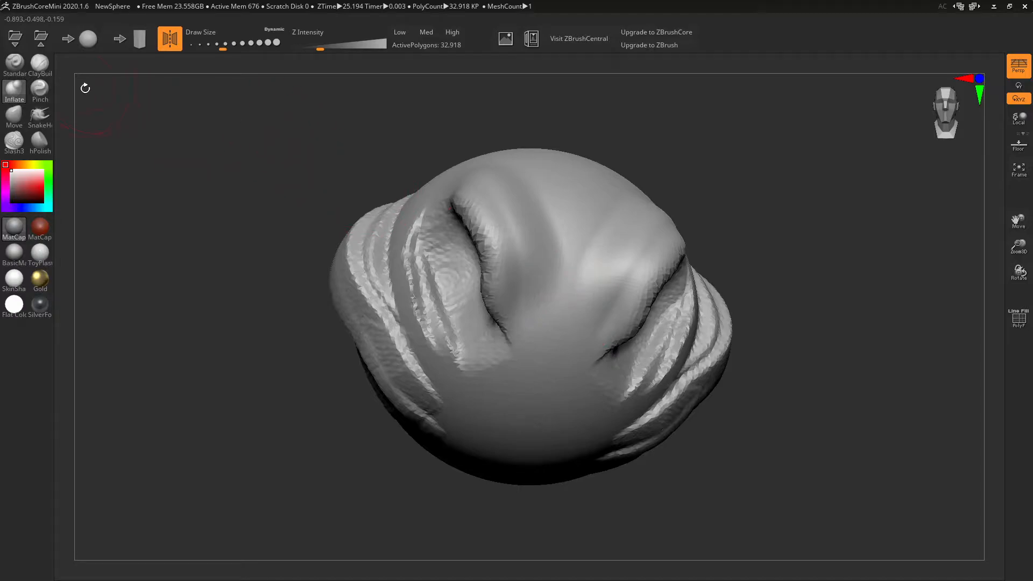
- Pinch the mirrored creases and ear-like folds into sharp V shapes
click(39, 89)
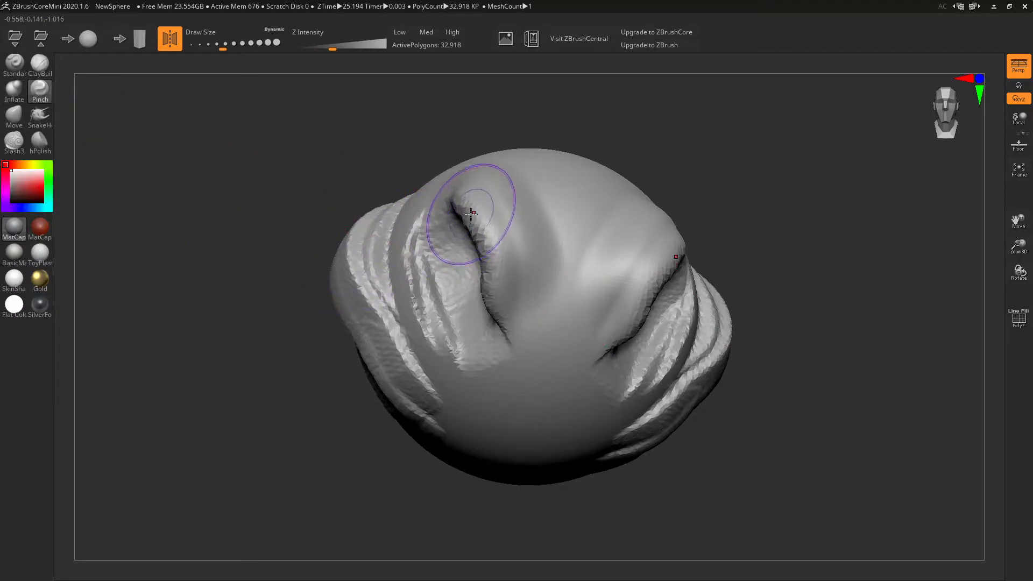
mouse_move(462, 200)
mouse_down()
mouse_move(498, 301)
mouse_move(489, 322)
mouse_up()
drag(458, 206, 503, 301)
right_drag(559, 372, 750, 299)
mouse_move(656, 279)
mouse_down()
mouse_move(648, 221)
mouse_move(590, 183)
mouse_up()
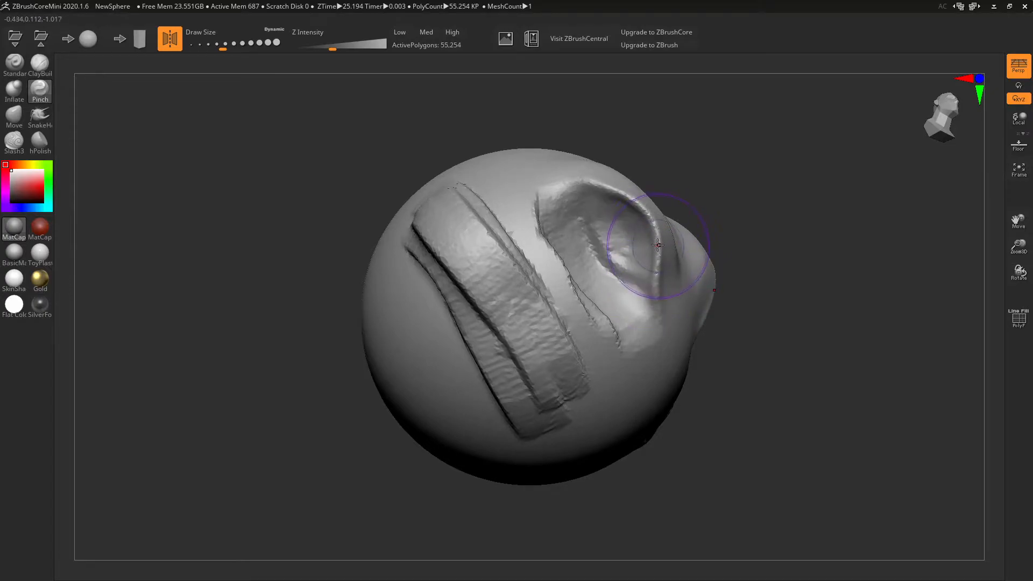
right_drag(659, 246, 460, 285)
mouse_move(461, 285)
mouse_down()
mouse_move(448, 251)
mouse_move(464, 283)
mouse_up()
mouse_move(496, 251)
right_down()
mouse_move(611, 189)
mouse_move(580, 204)
right_up()
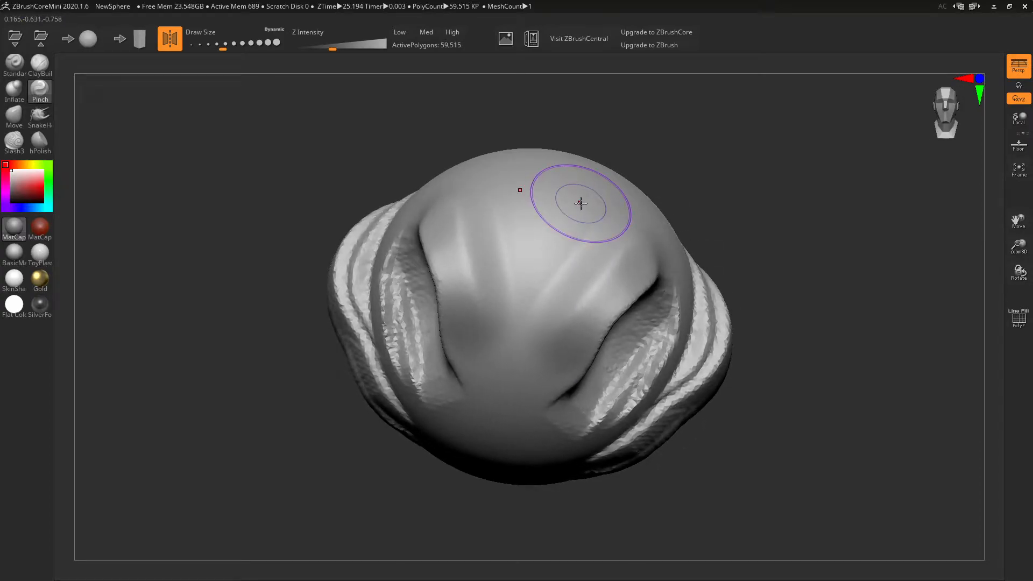
click(14, 115)
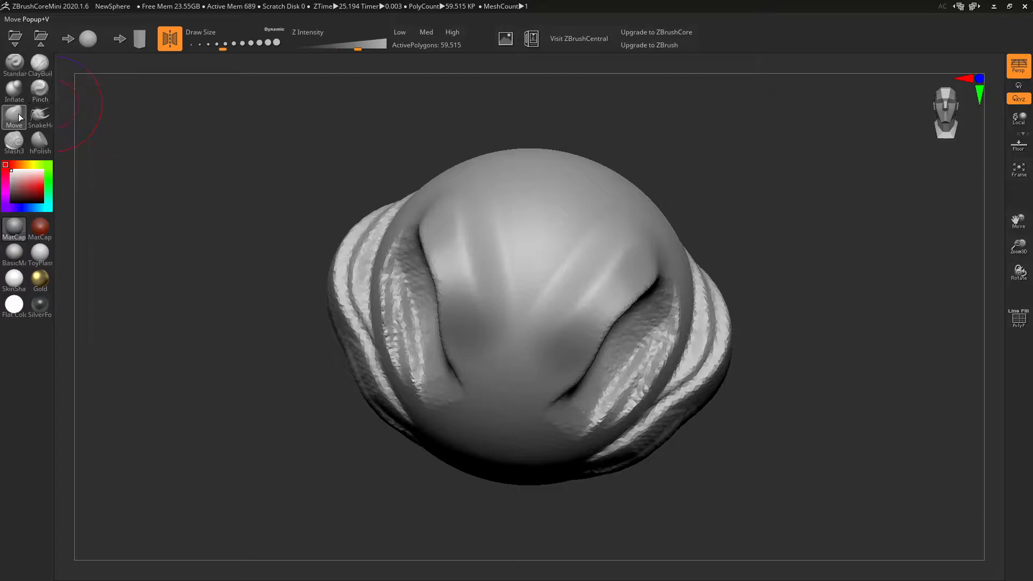
- With a larger Move brush, pull out a pointed snout and fuller lower jaw
right_drag(636, 353, 641, 301)
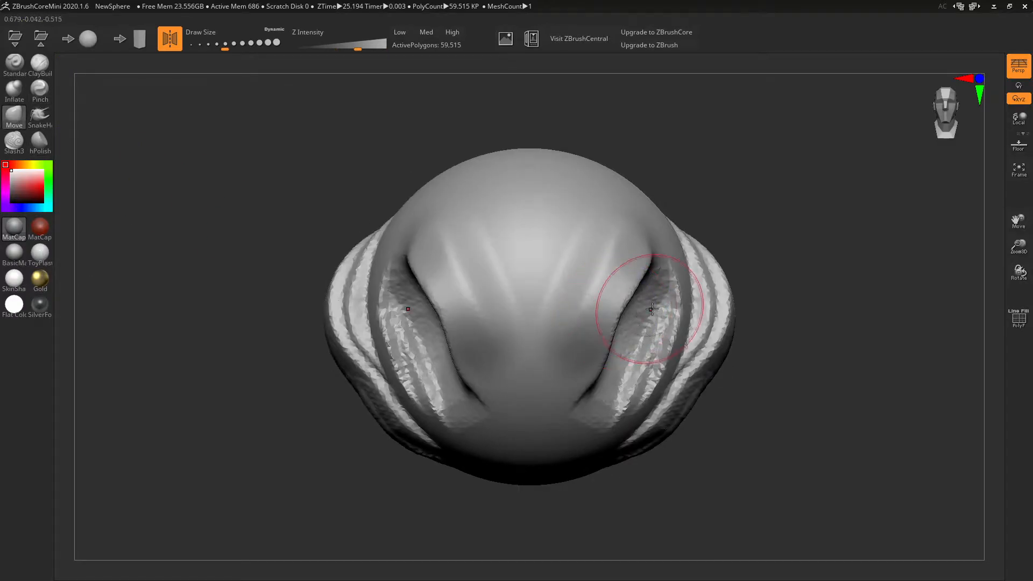
key(bracketright)
drag(727, 313, 745, 324)
mouse_move(720, 357)
mouse_down()
mouse_move(730, 364)
mouse_move(711, 397)
mouse_up()
drag(659, 438, 663, 449)
drag(531, 481, 538, 501)
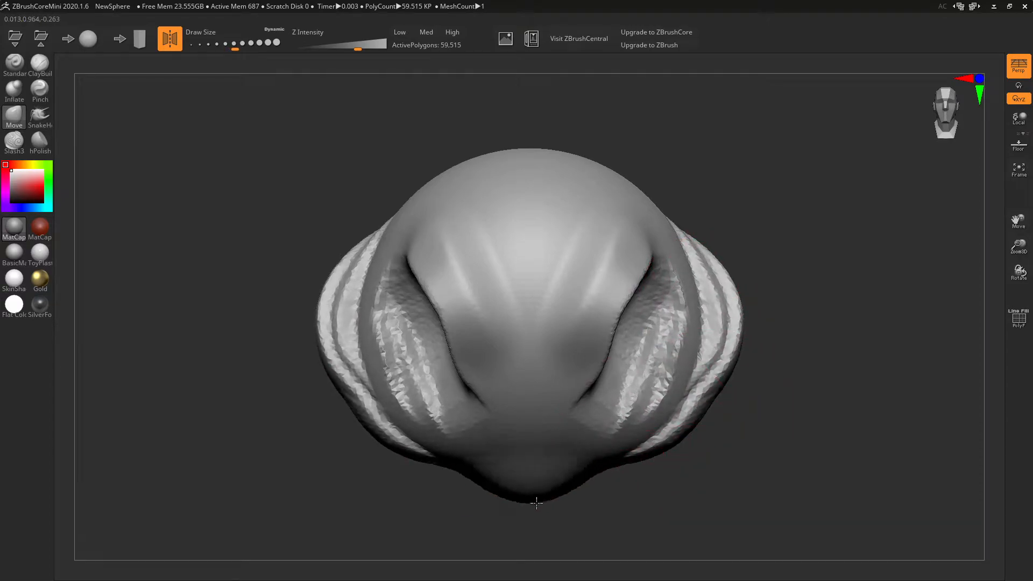
drag(511, 453, 529, 517)
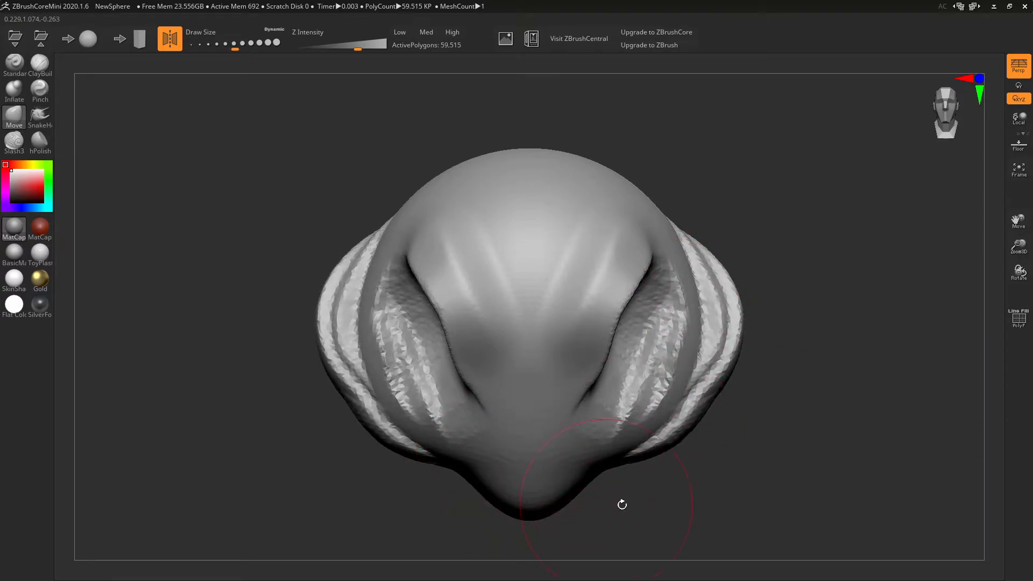
drag(603, 503, 612, 489)
drag(386, 391, 355, 402)
mouse_move(414, 450)
mouse_down()
mouse_move(407, 467)
mouse_move(428, 489)
mouse_up()
mouse_move(105, 214)
mouse_down()
mouse_move(184, 228)
mouse_move(237, 214)
mouse_move(246, 221)
mouse_up()
- Pull mirrored horns and tentacles out with SnakeHook, smoothing the lower-right tentacle tip
click(40, 116)
mouse_move(627, 185)
mouse_down()
mouse_move(673, 153)
mouse_move(861, 167)
mouse_move(892, 127)
mouse_up()
mouse_move(801, 296)
mouse_down()
mouse_move(761, 300)
mouse_move(732, 328)
mouse_up()
mouse_move(609, 194)
mouse_down()
mouse_move(819, 156)
mouse_move(891, 244)
mouse_up()
mouse_move(635, 259)
mouse_down()
mouse_move(879, 458)
mouse_move(908, 458)
mouse_up()
mouse_move(640, 388)
mouse_down()
mouse_move(738, 541)
mouse_move(862, 573)
mouse_up()
mouse_move(864, 409)
mouse_down()
mouse_move(857, 362)
mouse_move(870, 376)
mouse_move(886, 346)
mouse_move(870, 368)
mouse_up()
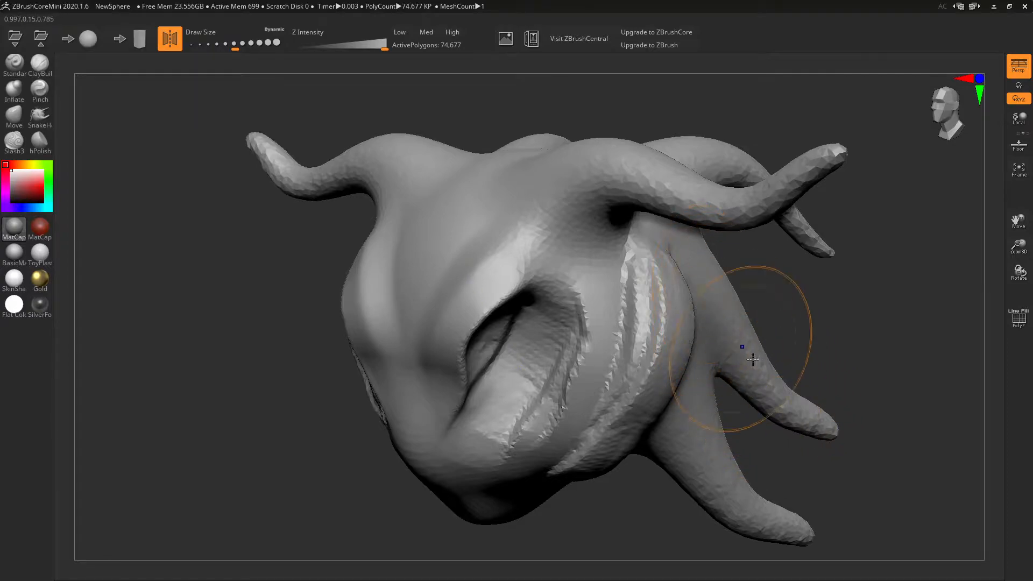
mouse_move(810, 415)
shift+mouse_down()
mouse_move(737, 377)
mouse_move(813, 424)
shift+mouse_up()
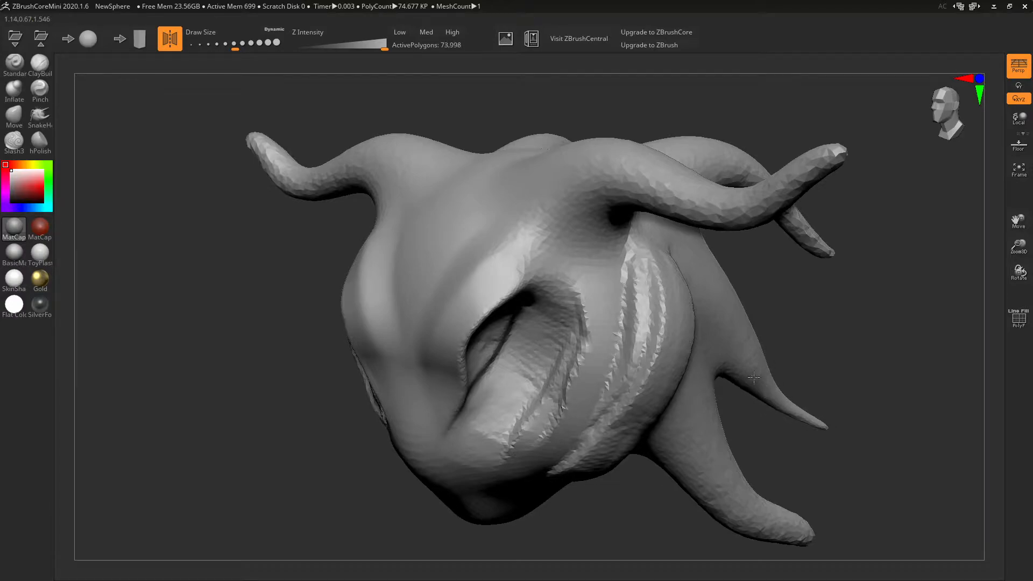
shift+drag(818, 426, 796, 410)
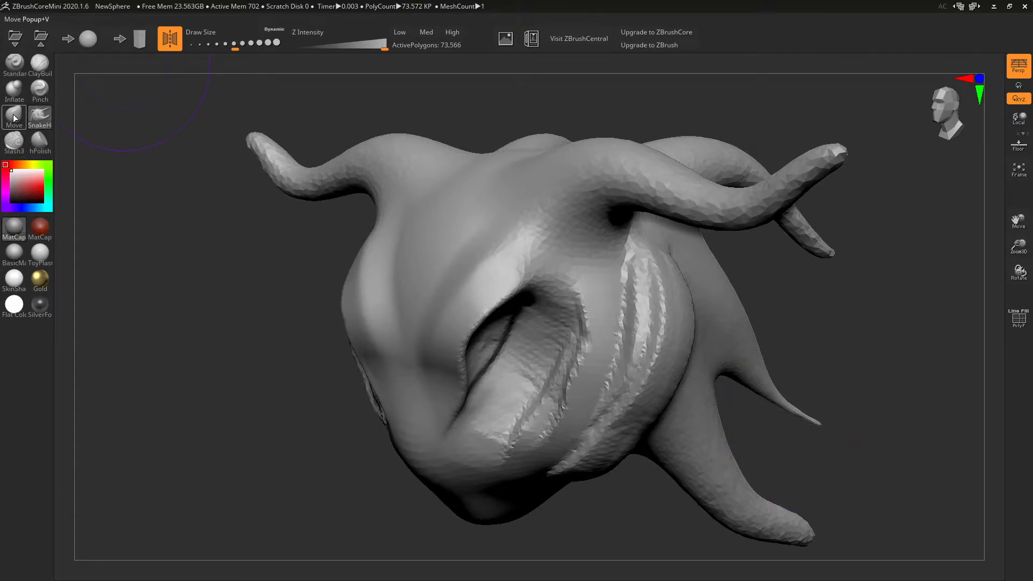
- Thicken the right tentacle and its twin with Inflate at Z Intensity 5
click(23, 93)
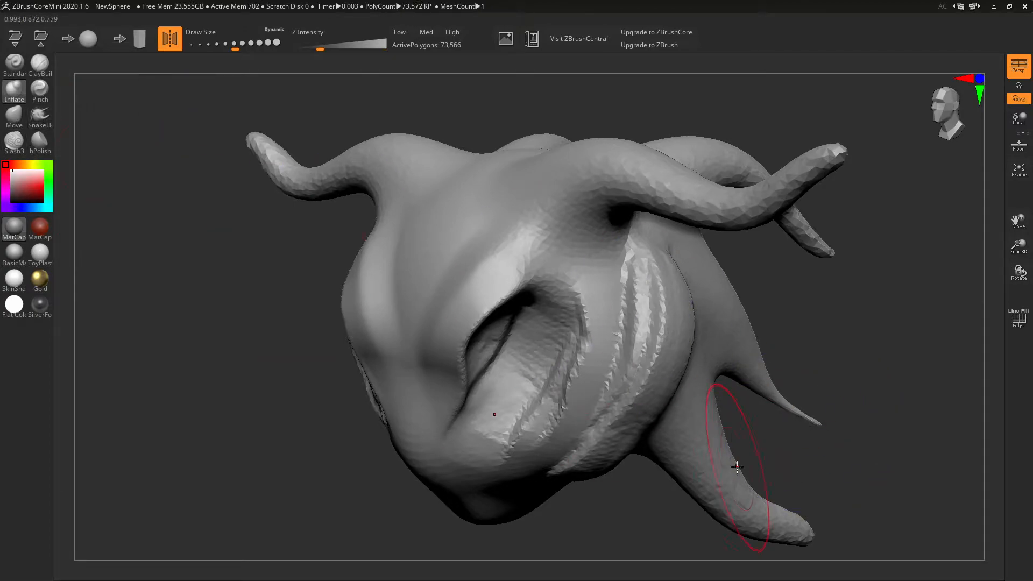
mouse_move(856, 352)
mouse_down()
mouse_move(815, 355)
mouse_move(782, 374)
mouse_up()
drag(716, 371, 854, 451)
key(ctrl+z)
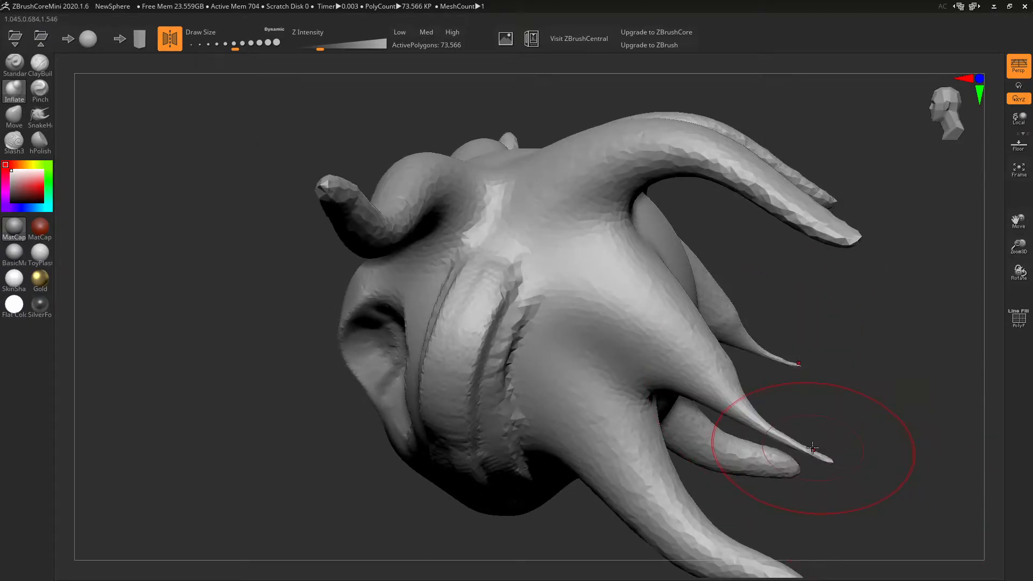
drag(320, 47, 312, 48)
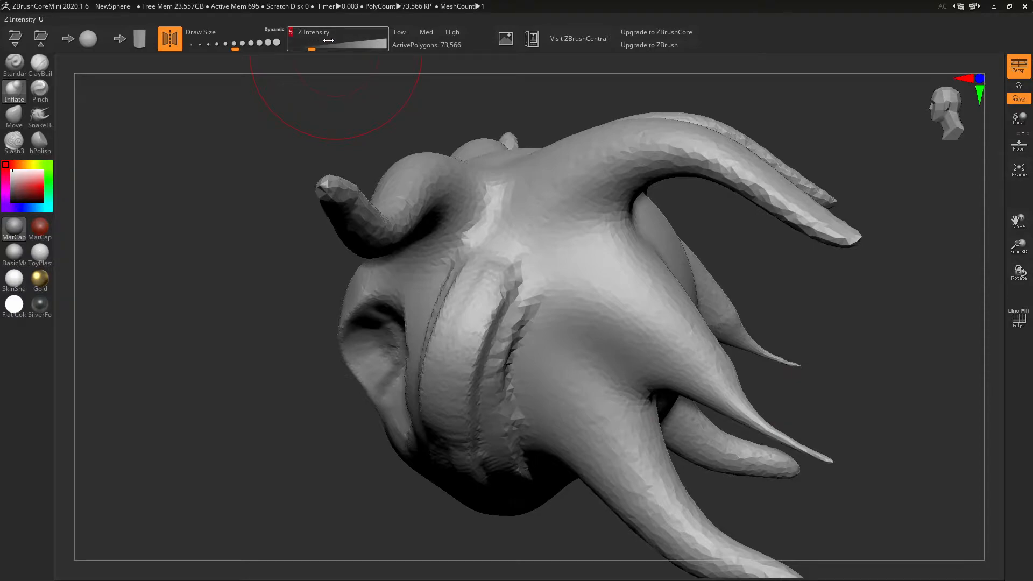
mouse_move(752, 407)
mouse_down()
mouse_move(830, 450)
mouse_move(723, 397)
mouse_move(838, 465)
mouse_up()
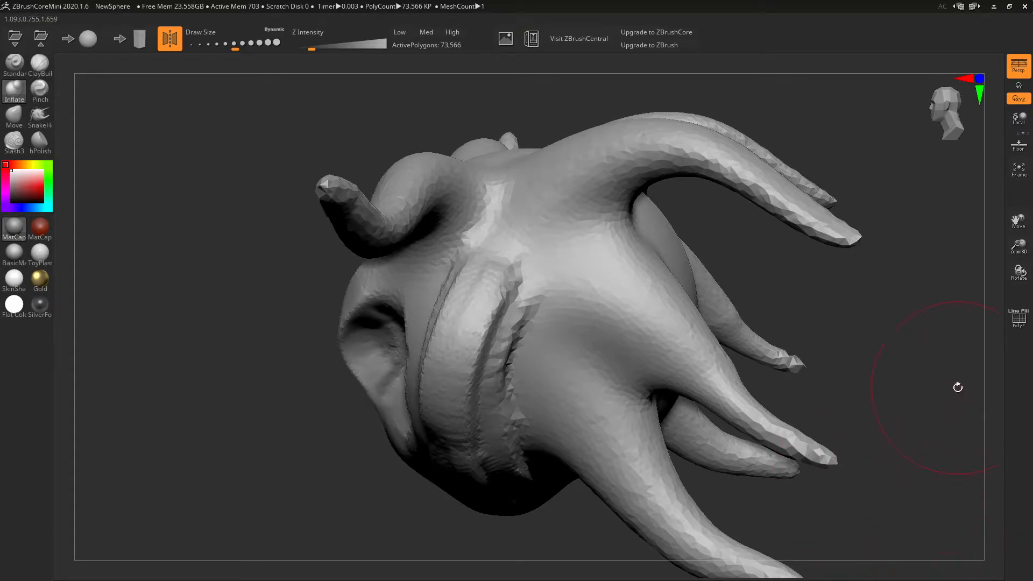
click(14, 141)
- Carve thin Slash3 grooves into the brow with a smaller brush, then smooth them
drag(176, 325, 293, 341)
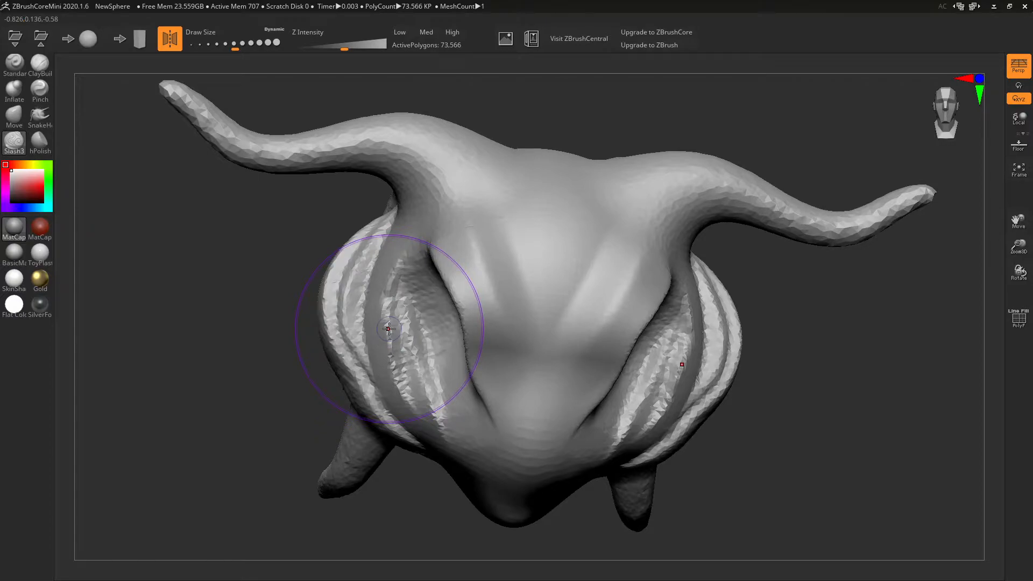
drag(237, 46, 206, 46)
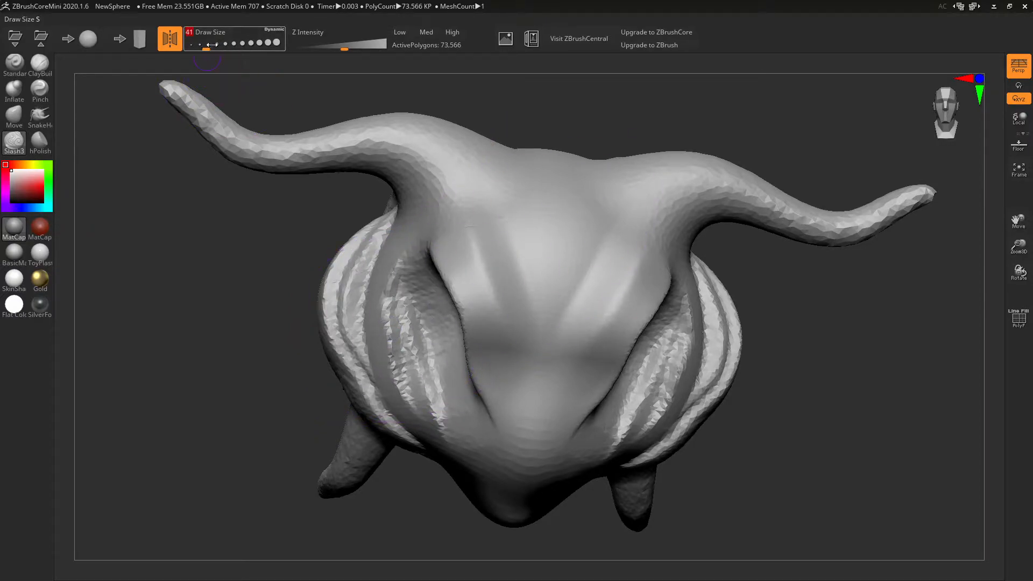
mouse_move(489, 197)
mouse_down()
mouse_move(537, 350)
mouse_move(554, 351)
mouse_move(619, 222)
mouse_up()
right_drag(619, 276, 570, 212)
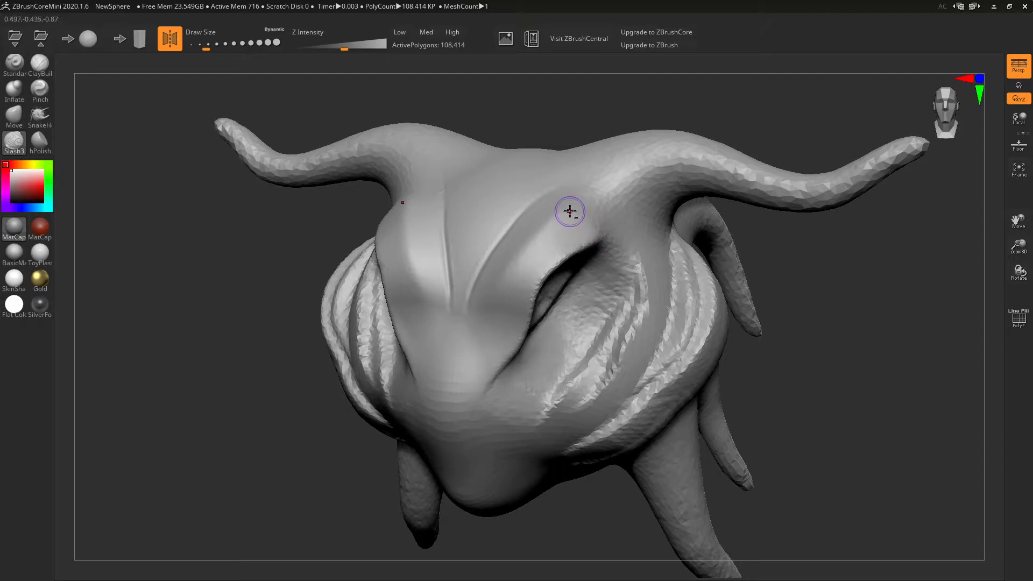
drag(575, 200, 543, 230)
drag(487, 324, 486, 329)
mouse_move(506, 323)
right_down()
mouse_move(576, 300)
mouse_move(554, 287)
right_up()
key(ctrl+z)
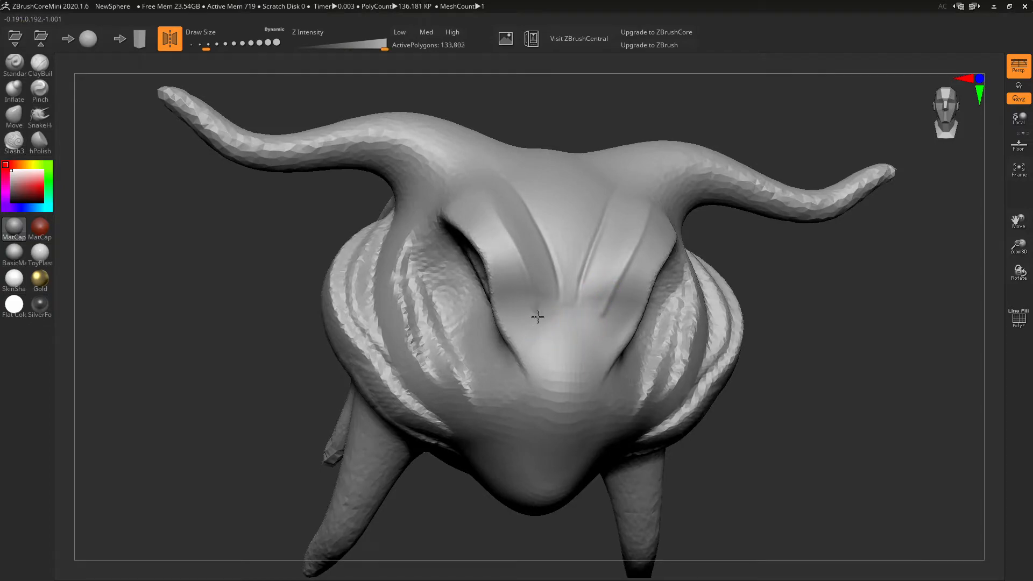
shift+drag(529, 296, 514, 254)
mouse_move(595, 210)
shift+mouse_down()
mouse_move(576, 286)
mouse_move(599, 210)
shift+mouse_up()
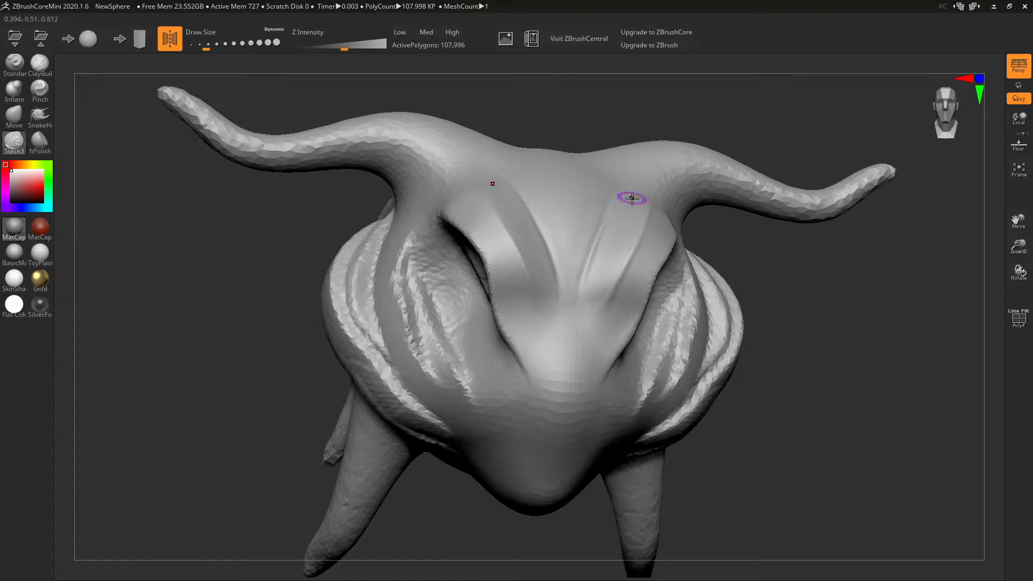
- Flatten the brow centre and nose bridge with hPolish and reshape the eye rim
click(40, 142)
drag(774, 329, 681, 335)
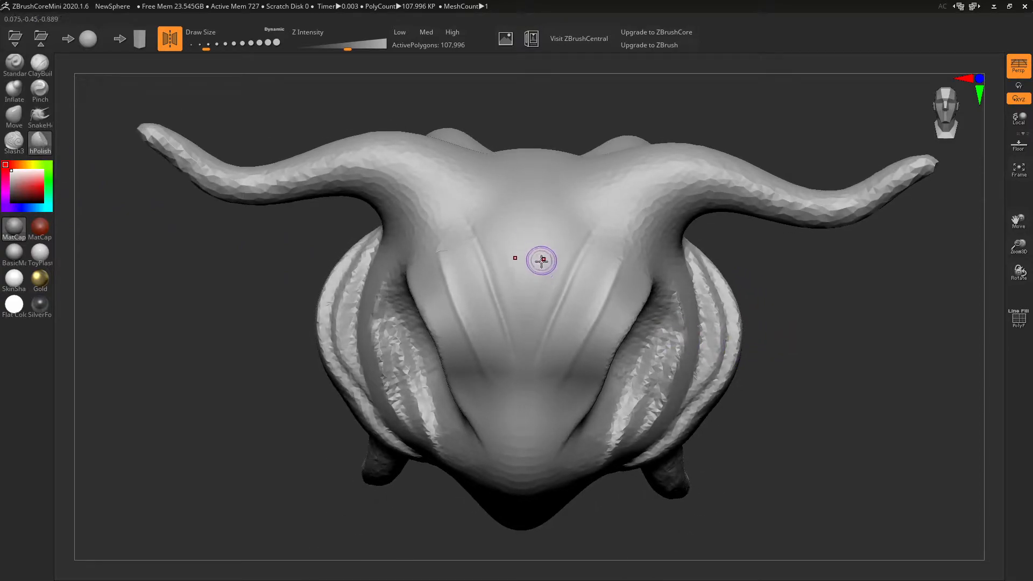
mouse_move(544, 260)
mouse_down()
mouse_move(540, 297)
mouse_move(522, 296)
mouse_move(517, 243)
mouse_up()
key(bracketright)
key(bracketright)
key(bracketright)
key(bracketright)
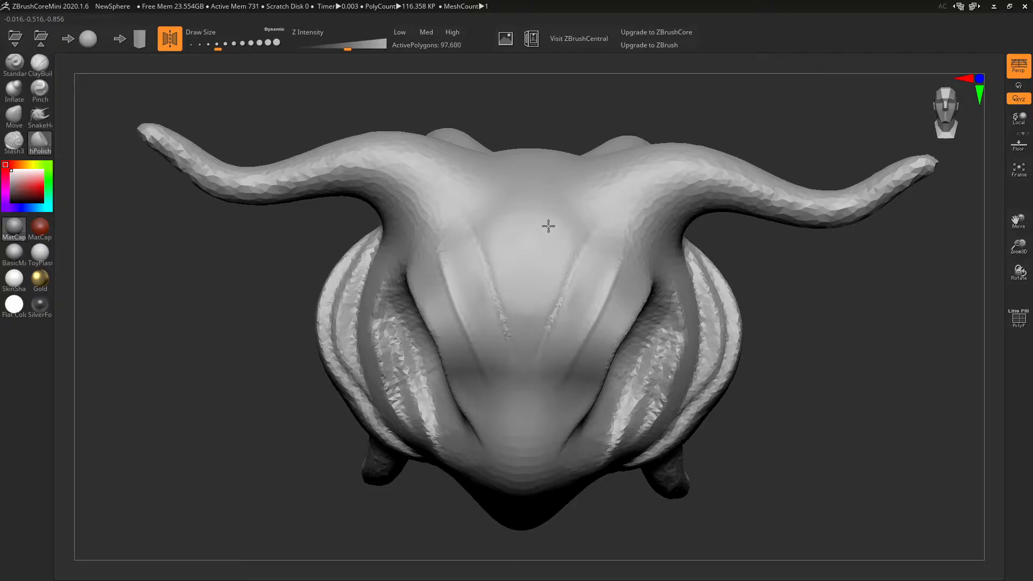
mouse_move(523, 264)
right_down()
mouse_move(561, 184)
mouse_move(554, 196)
right_up()
mouse_move(535, 289)
mouse_down()
mouse_move(502, 298)
mouse_move(520, 287)
mouse_move(532, 306)
mouse_move(515, 294)
mouse_up()
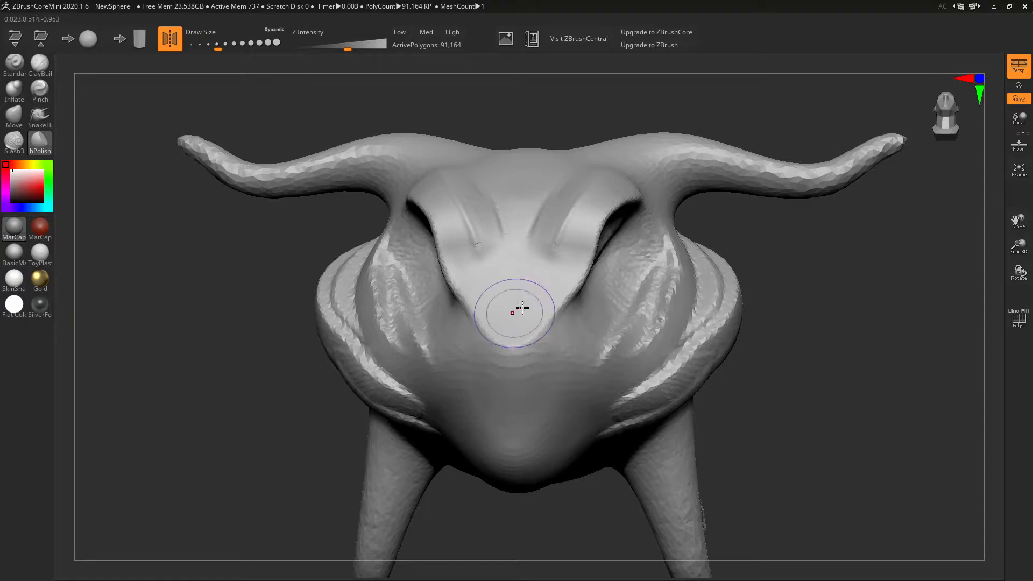
mouse_move(789, 348)
mouse_down()
mouse_move(743, 351)
mouse_move(756, 346)
mouse_move(673, 226)
mouse_up()
mouse_move(576, 220)
mouse_down()
mouse_move(564, 250)
mouse_move(446, 342)
mouse_move(507, 385)
mouse_move(590, 340)
mouse_up()
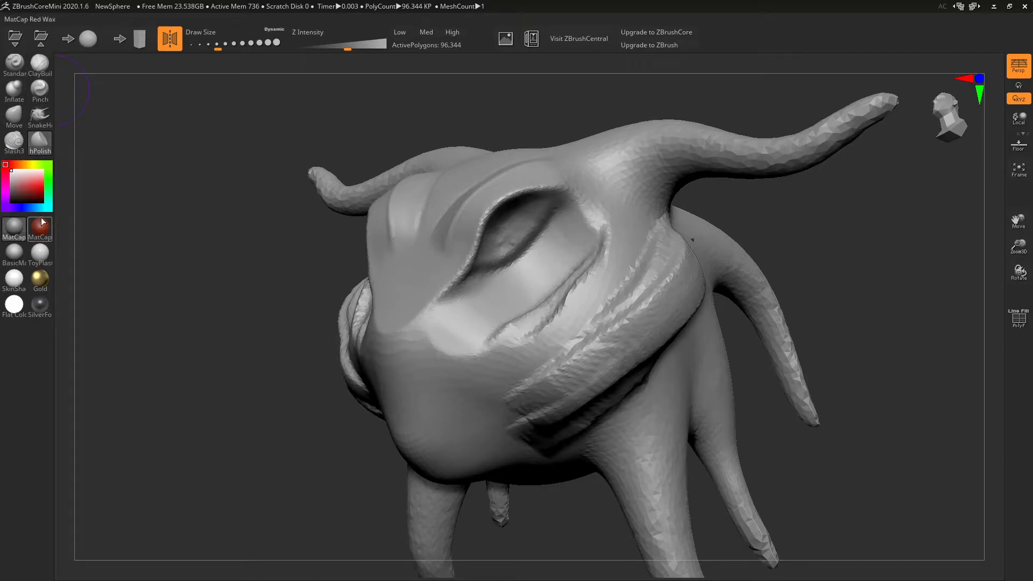
click(35, 195)
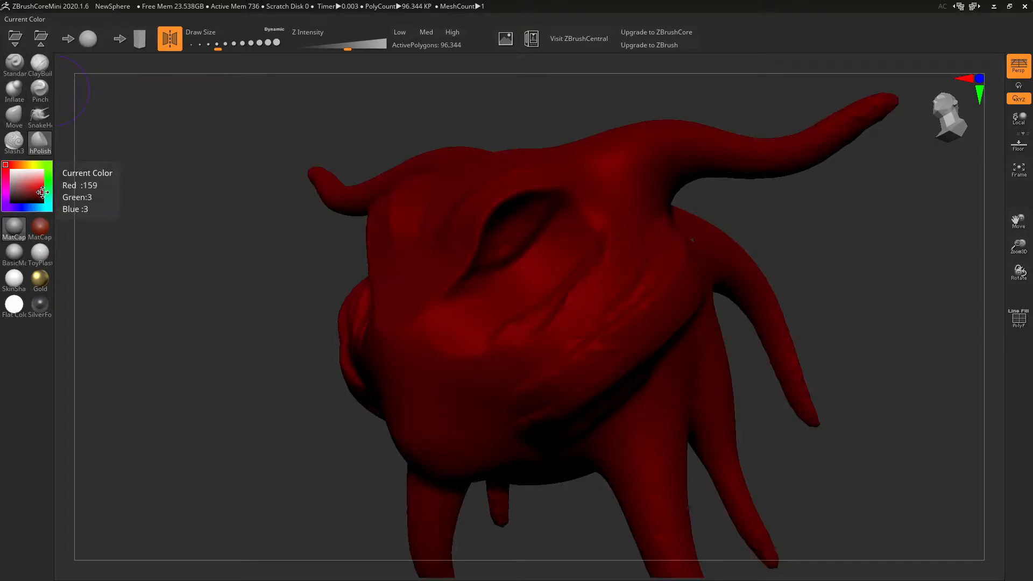
click(31, 171)
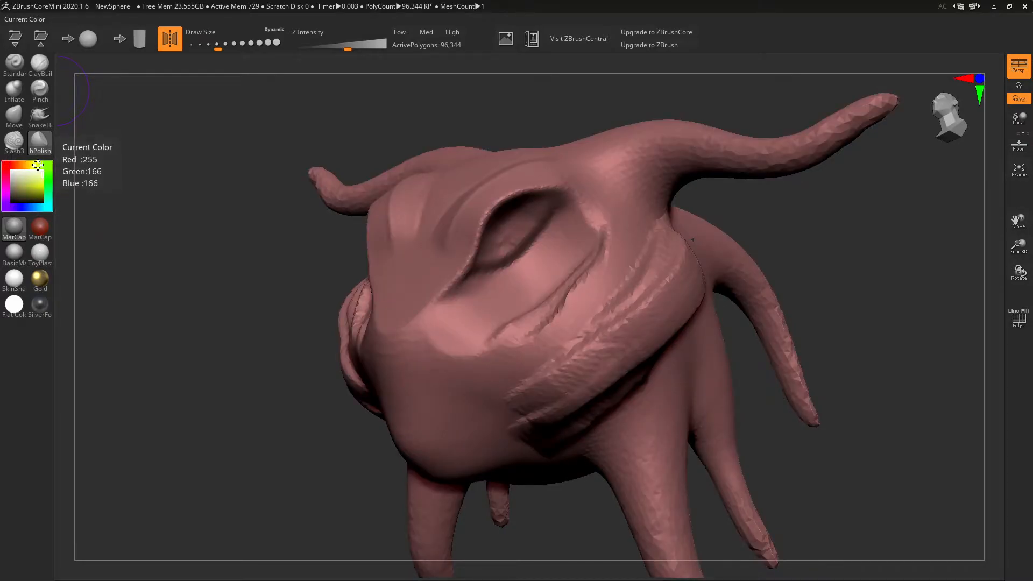
click(38, 165)
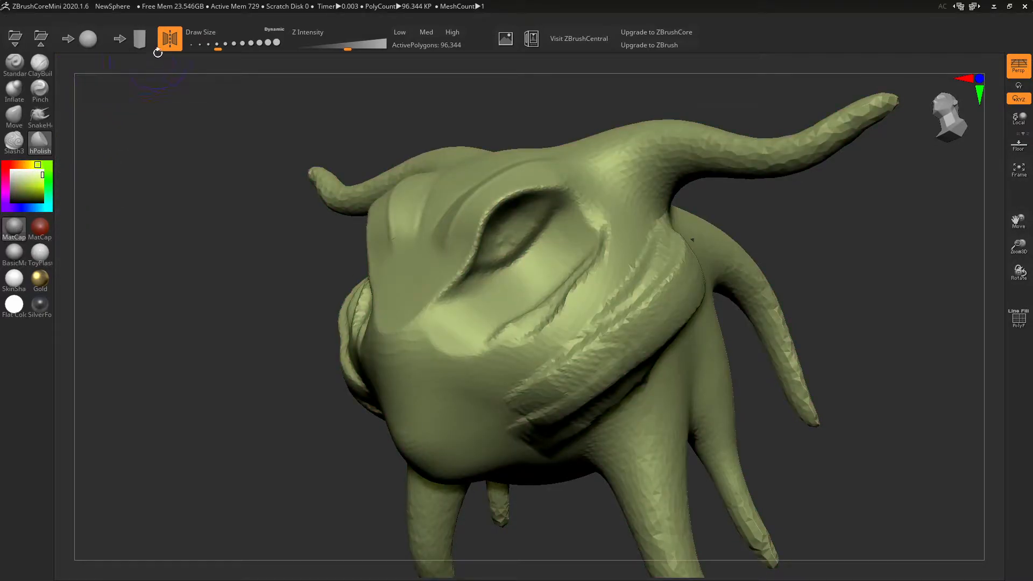
mouse_move(12, 235)
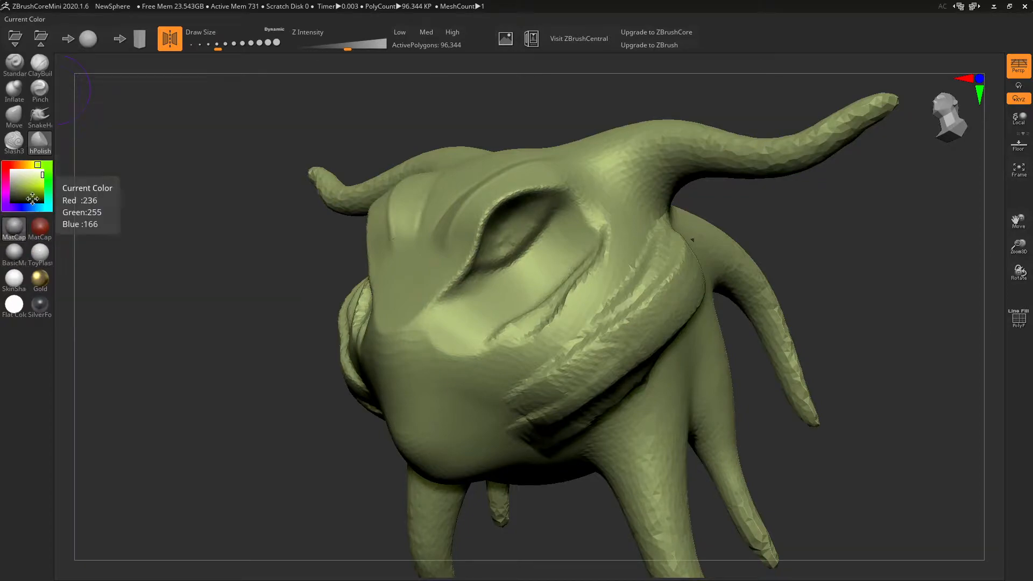
click(11, 170)
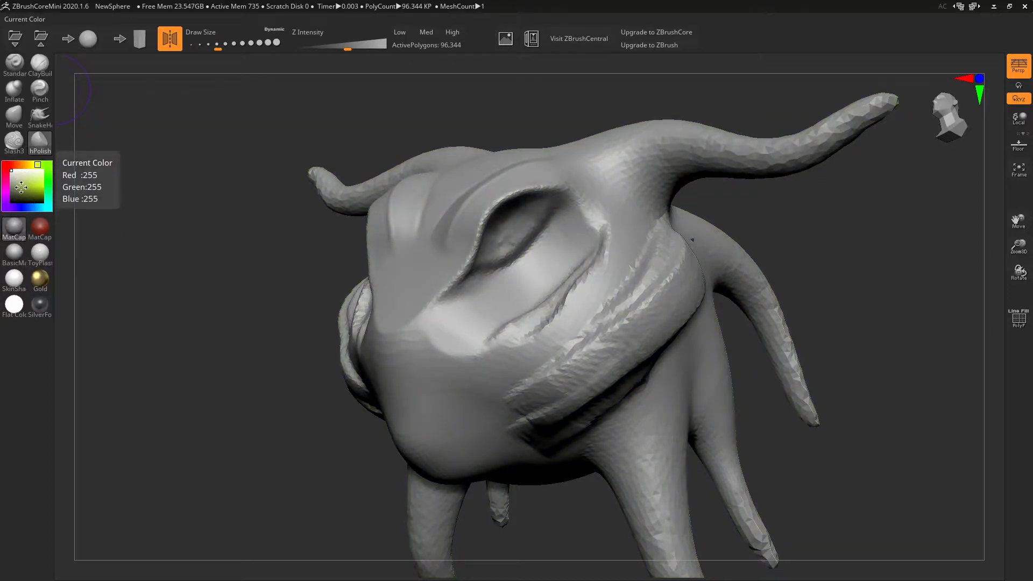
mouse_move(15, 221)
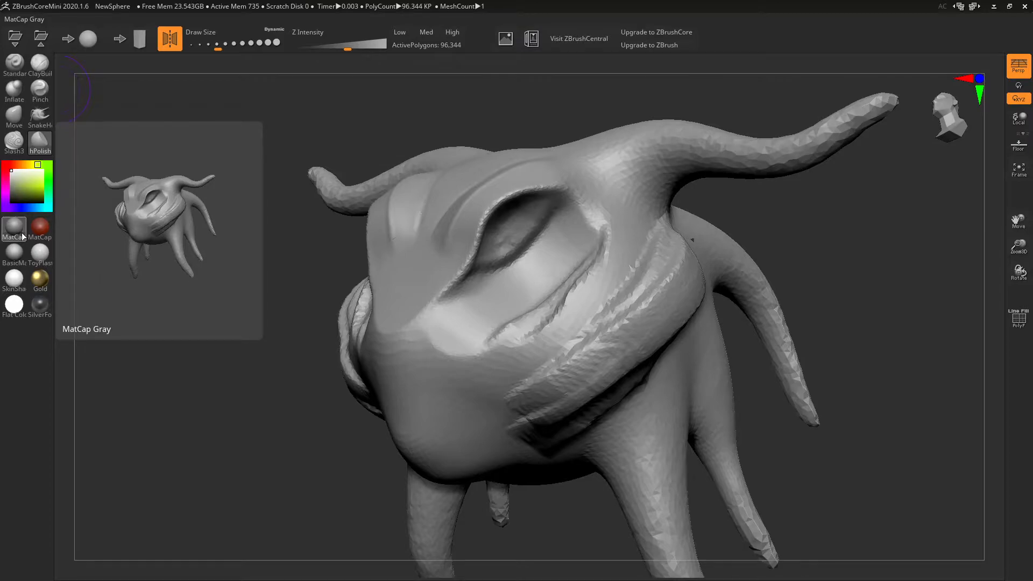
- Try red wax, basic grey, glossy plastic and skin-shaded materials on the sculpt
click(40, 233)
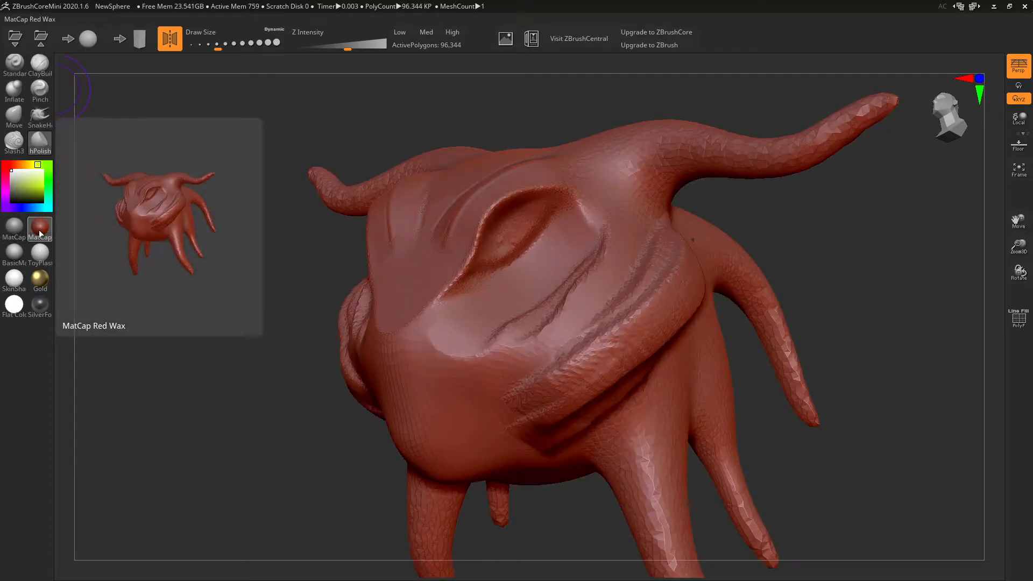
mouse_move(247, 245)
mouse_down()
mouse_move(296, 251)
mouse_move(251, 249)
mouse_up()
click(15, 252)
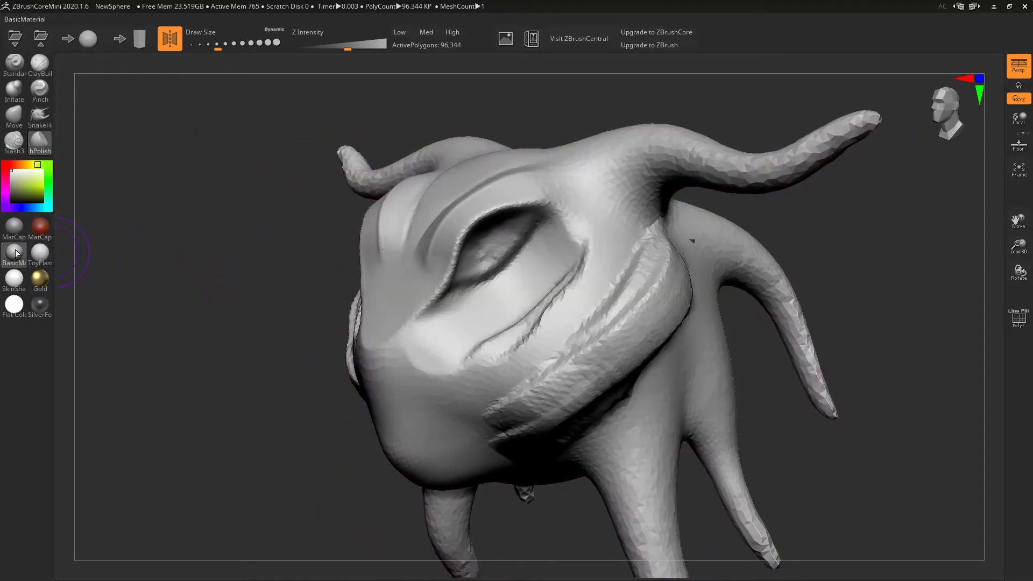
mouse_move(20, 252)
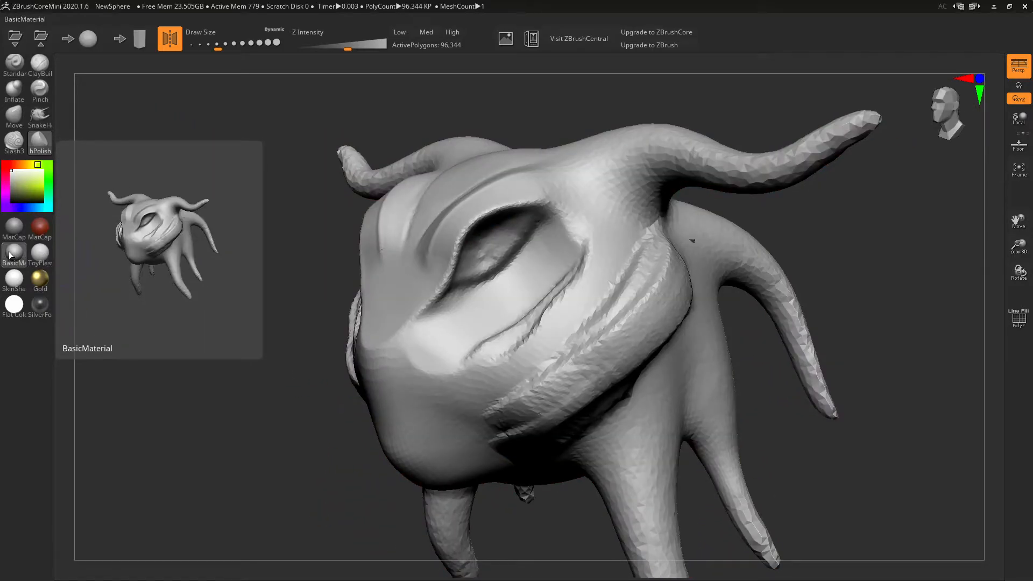
click(44, 257)
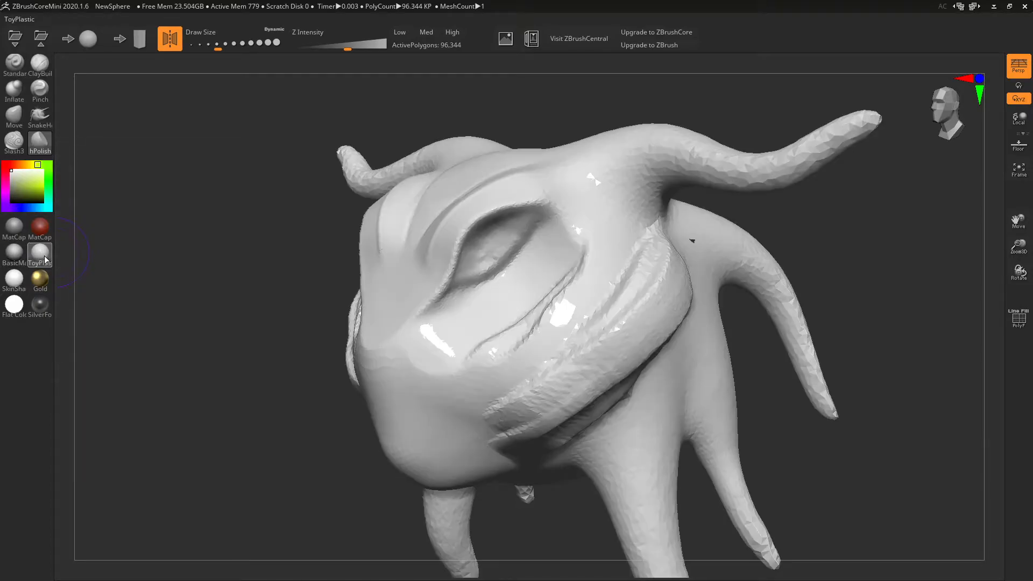
mouse_move(300, 249)
mouse_down()
mouse_move(323, 290)
mouse_move(360, 311)
mouse_move(306, 233)
mouse_move(267, 242)
mouse_move(288, 248)
mouse_up()
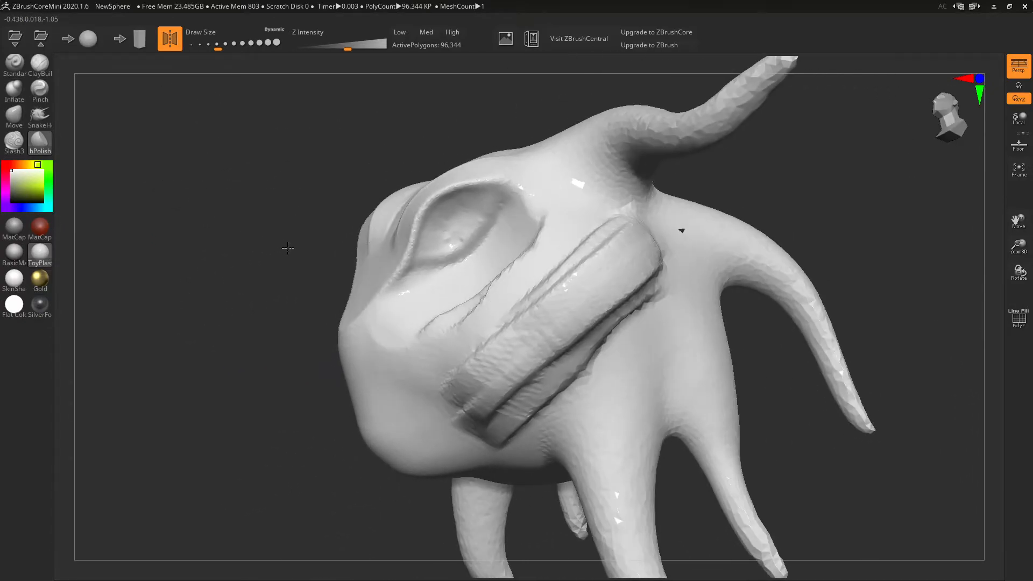
click(14, 278)
drag(227, 199, 247, 219)
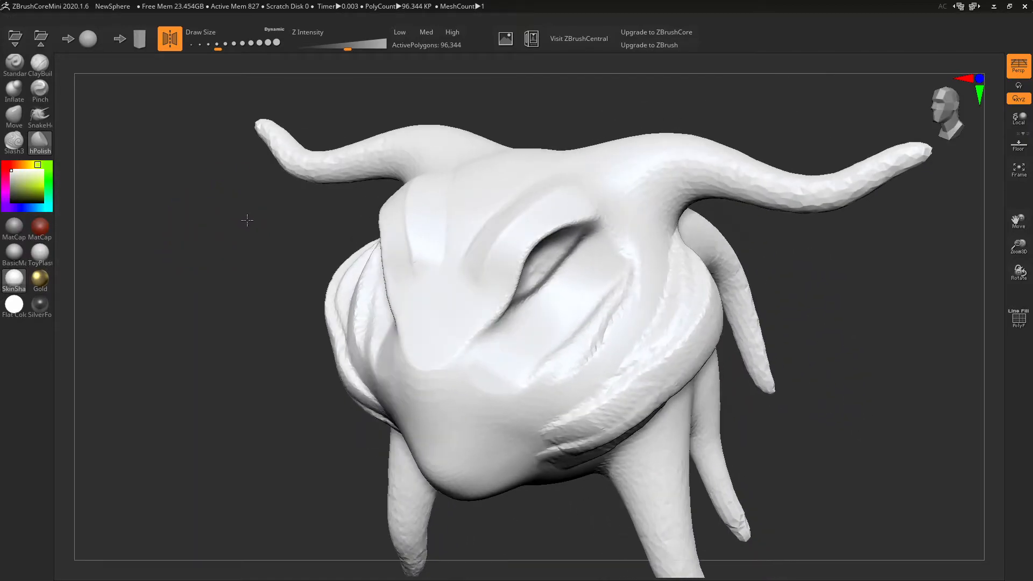
- Tint the sculpt orange, pale tan, then gold, and switch to the Flat Color material
drag(9, 166, 20, 166)
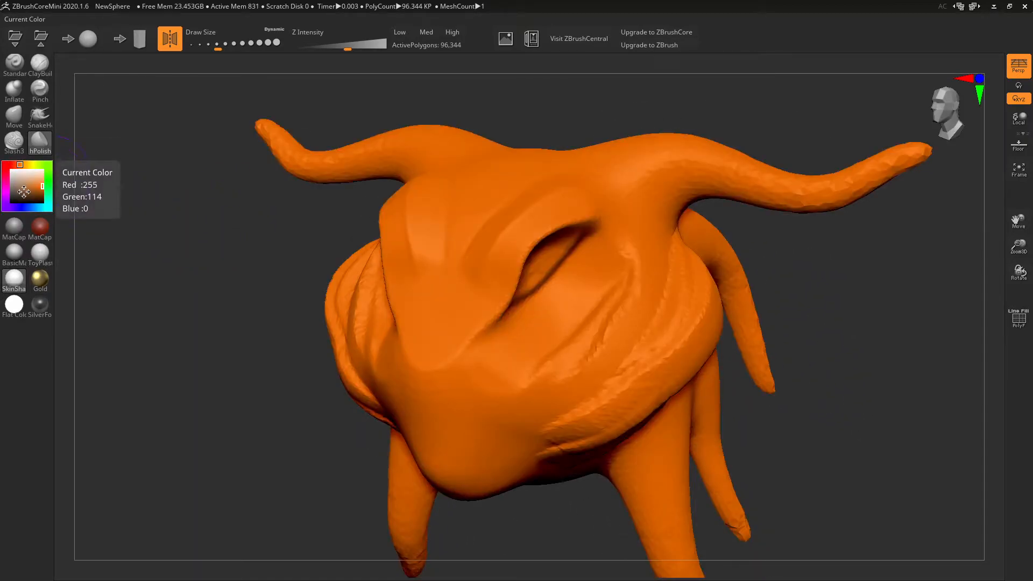
click(26, 182)
mouse_move(173, 244)
mouse_down()
mouse_move(220, 245)
mouse_move(186, 245)
mouse_up()
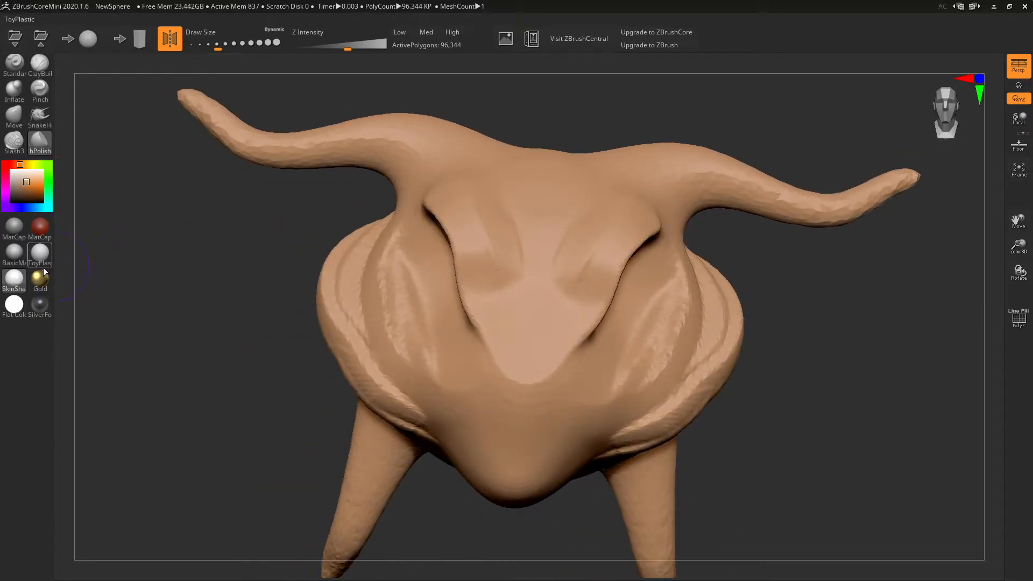
click(43, 277)
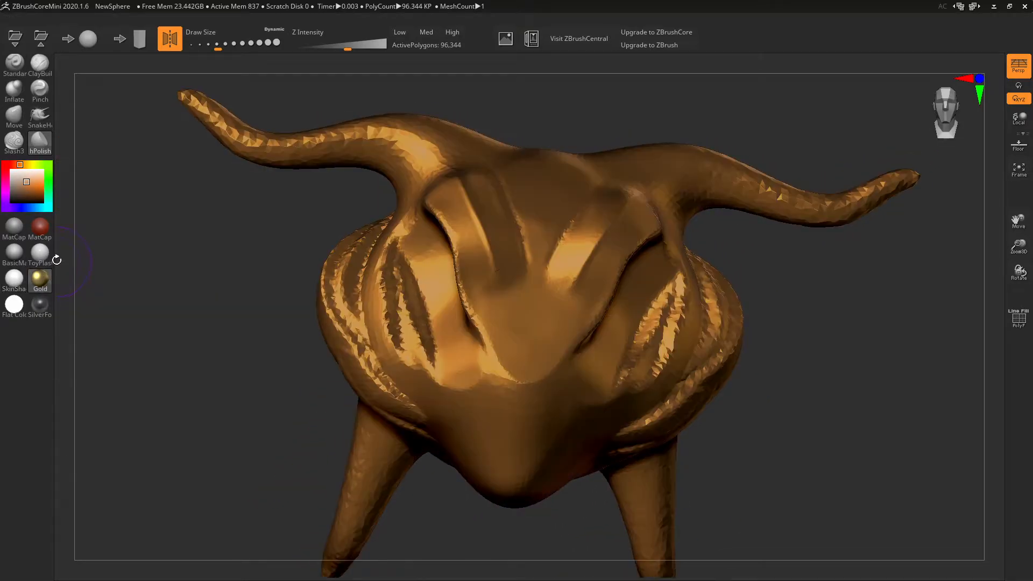
click(8, 167)
mouse_move(307, 334)
mouse_down()
mouse_move(219, 323)
mouse_move(217, 305)
mouse_move(251, 305)
mouse_move(238, 307)
mouse_up()
click(13, 306)
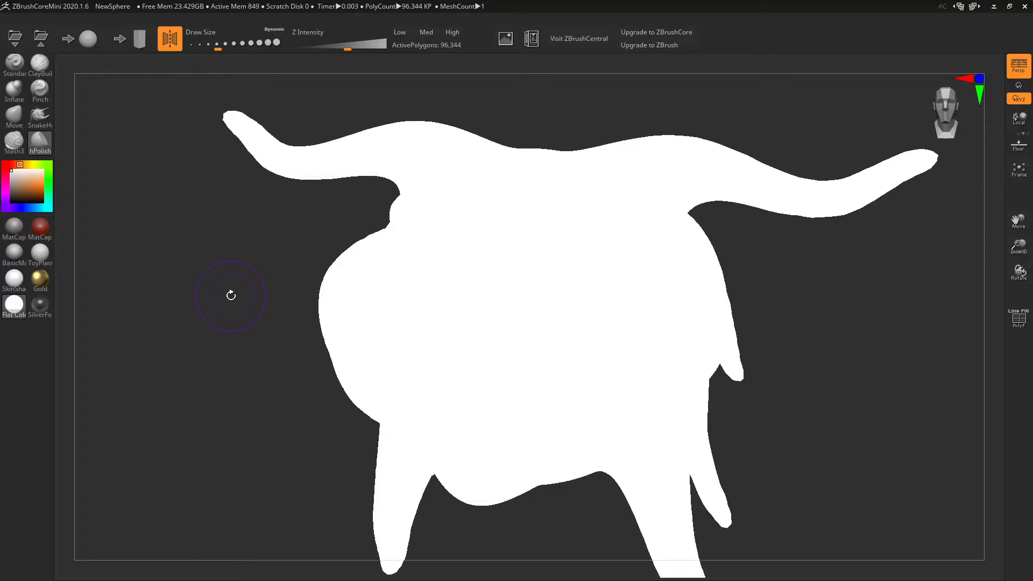
- Preview SilverFoil and Red Wax, then return to grey MatCap and rotate to inspect the side
click(34, 304)
drag(108, 379, 243, 358)
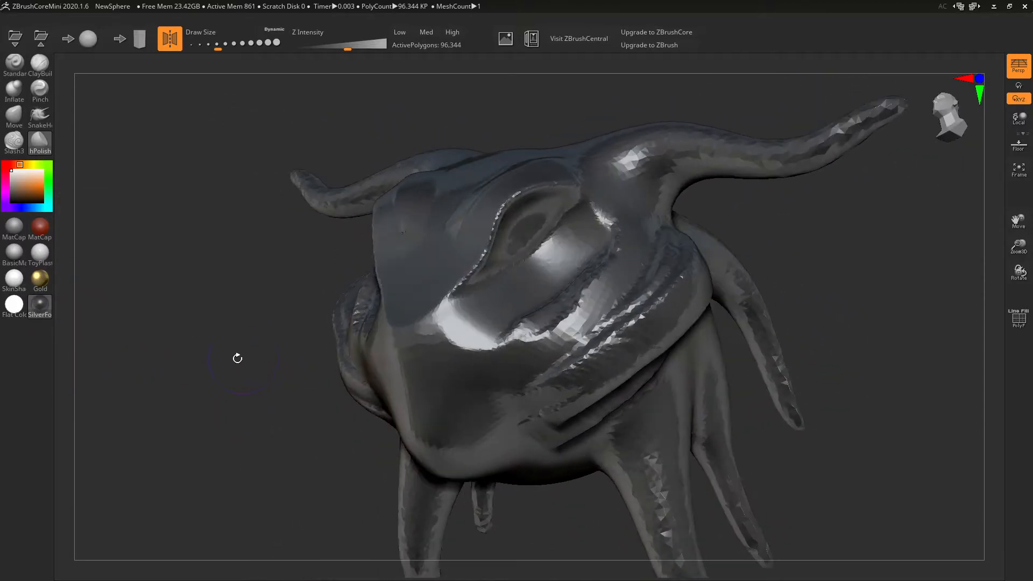
click(40, 226)
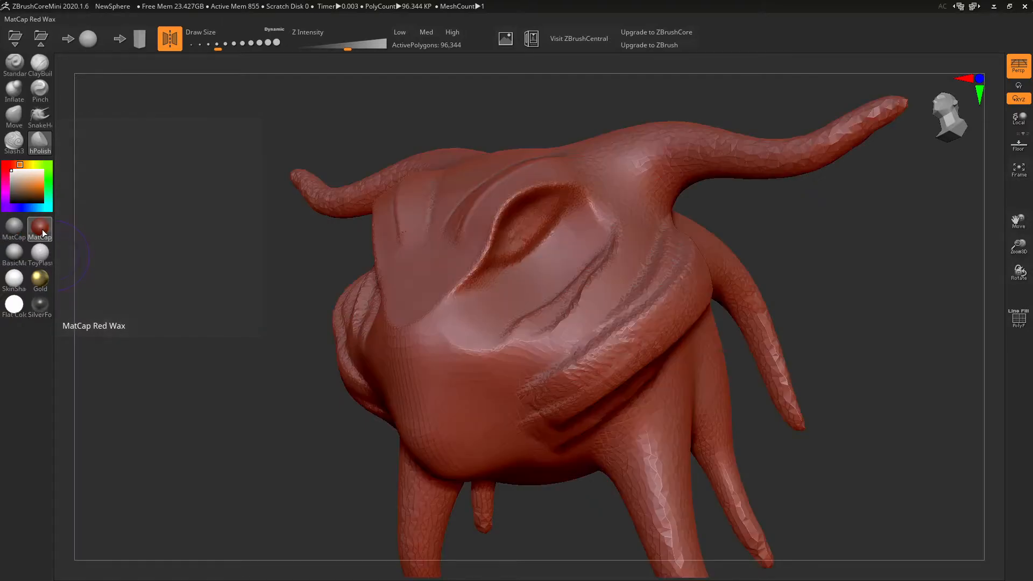
click(14, 226)
drag(173, 277, 175, 248)
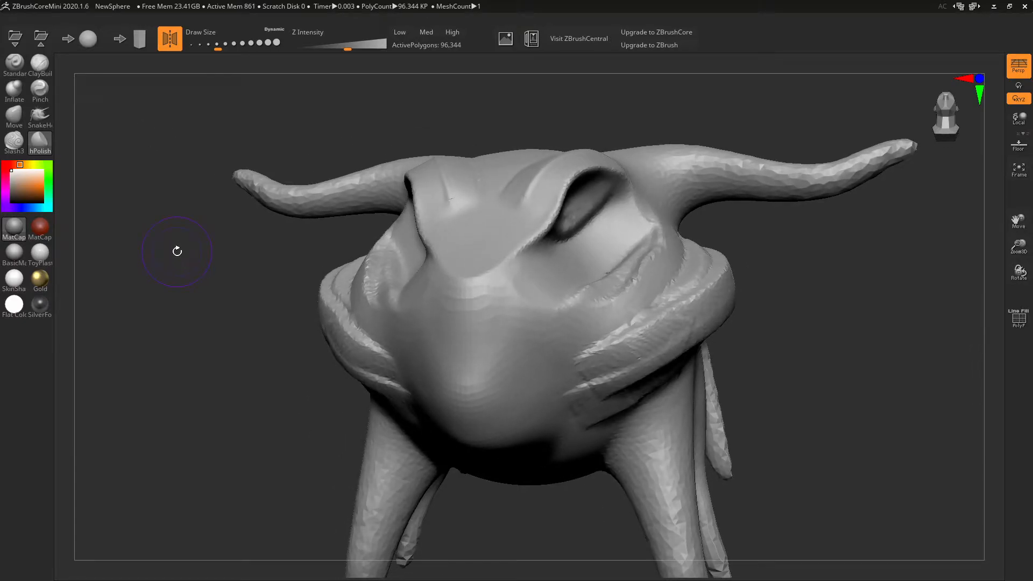
drag(842, 342, 820, 351)
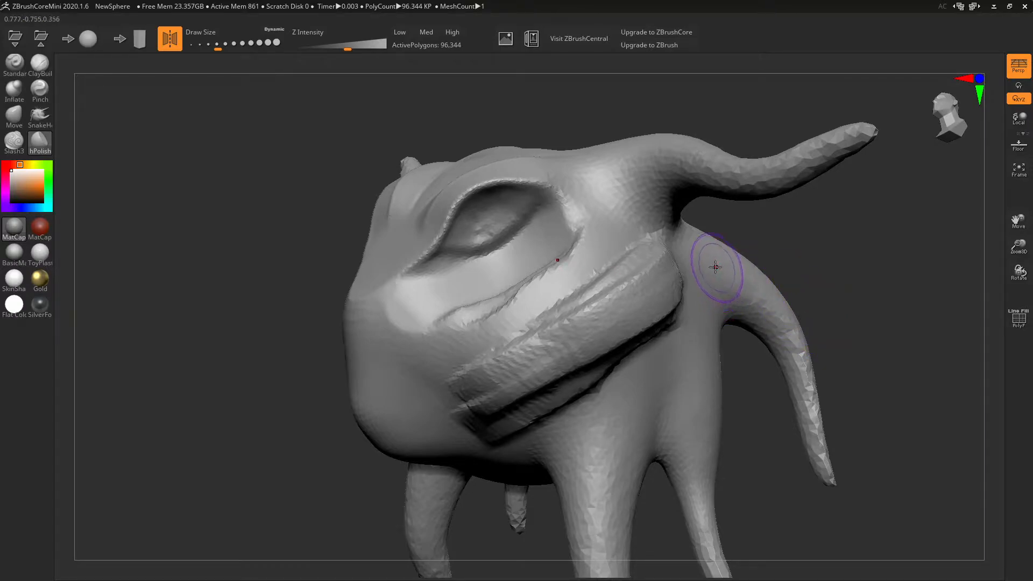
- Replace the horned creature with a new sphere without saving, then orbit around it
click(86, 39)
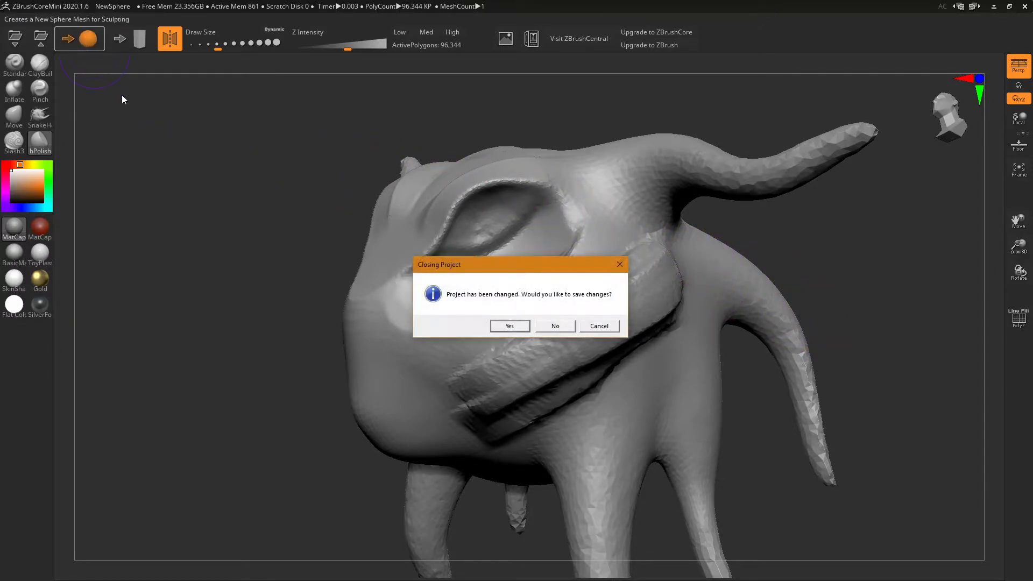
click(568, 326)
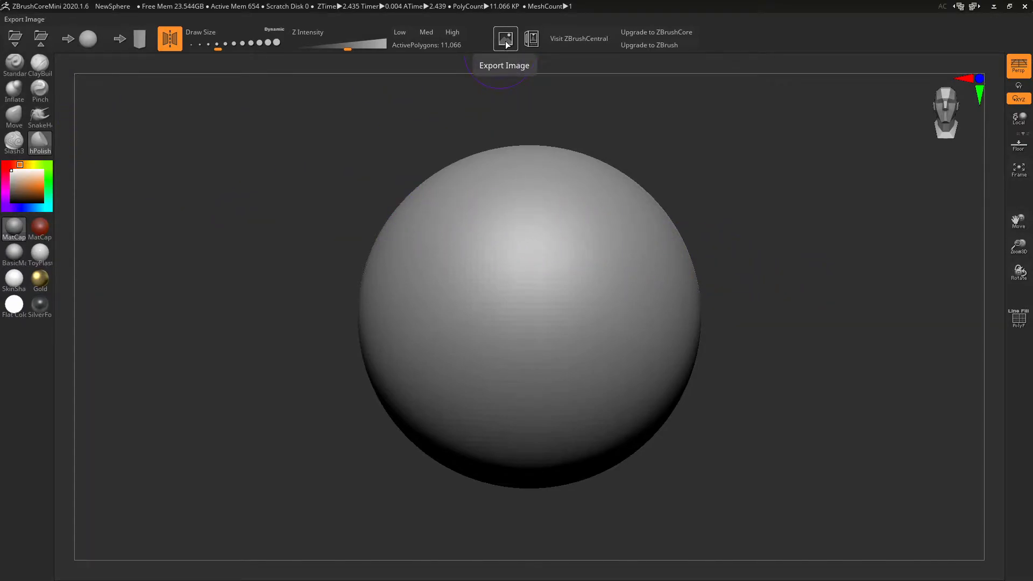
mouse_move(684, 160)
mouse_down()
mouse_move(703, 165)
mouse_move(669, 163)
mouse_up()
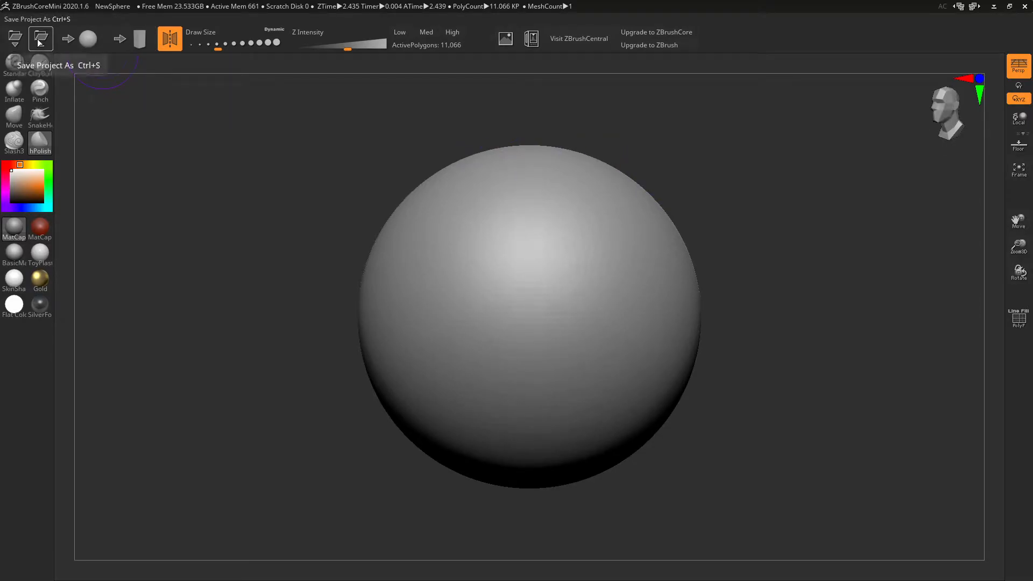
- Load Head_002 from D:\!DaveSchool\ZBrushMiniCore_Lecture\Mini without saving the sphere
click(15, 40)
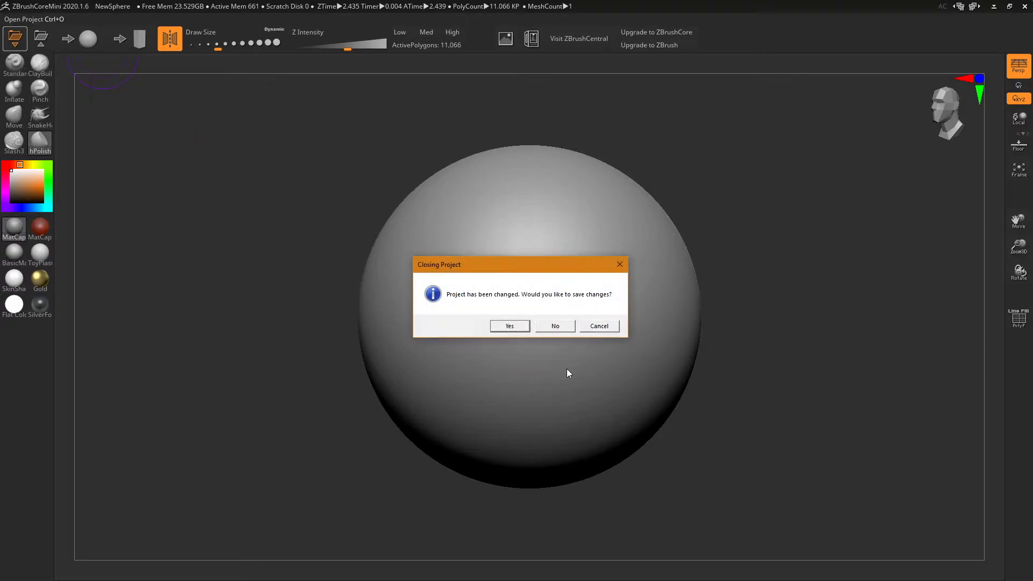
click(563, 331)
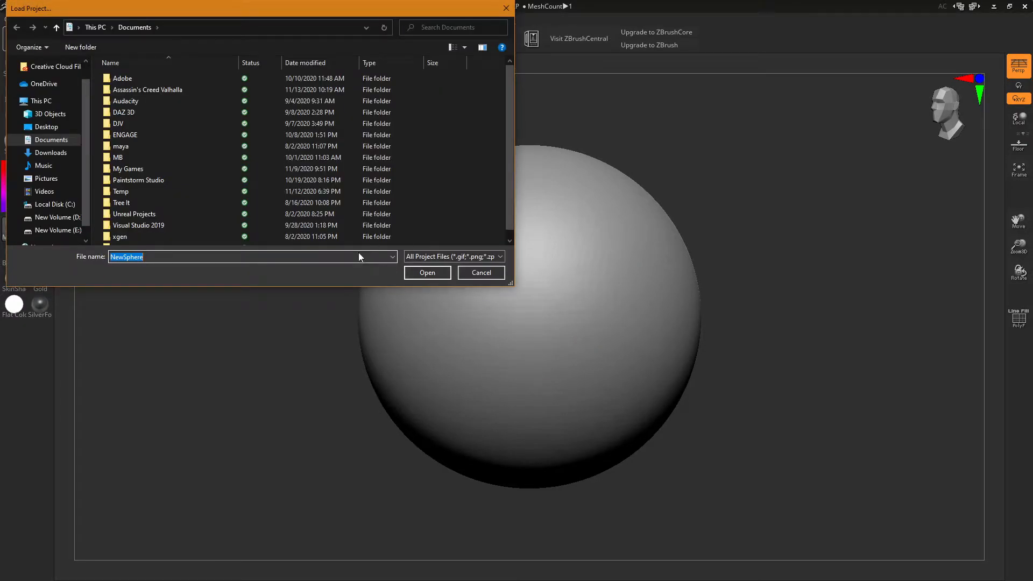
click(54, 217)
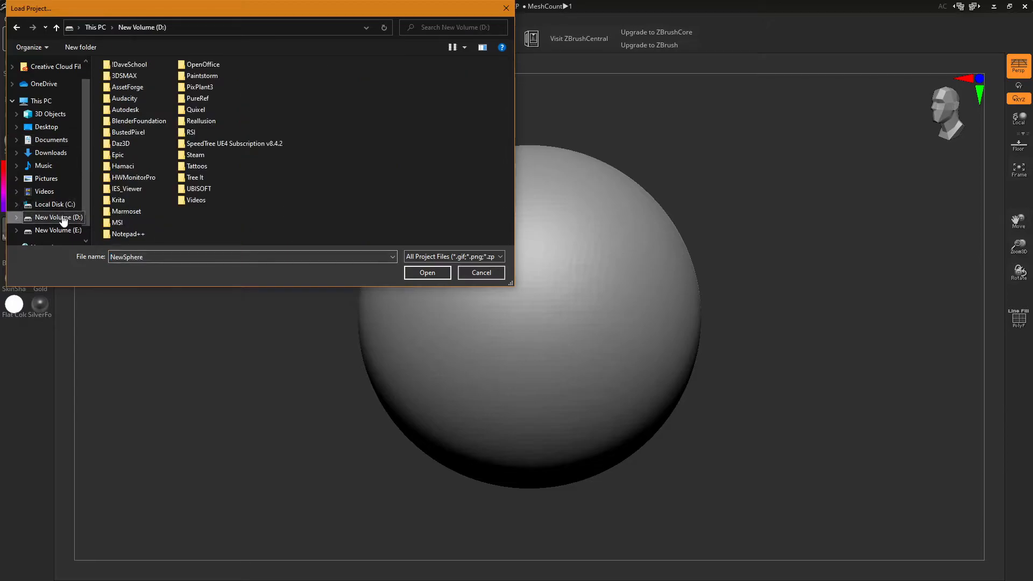
double_click(126, 65)
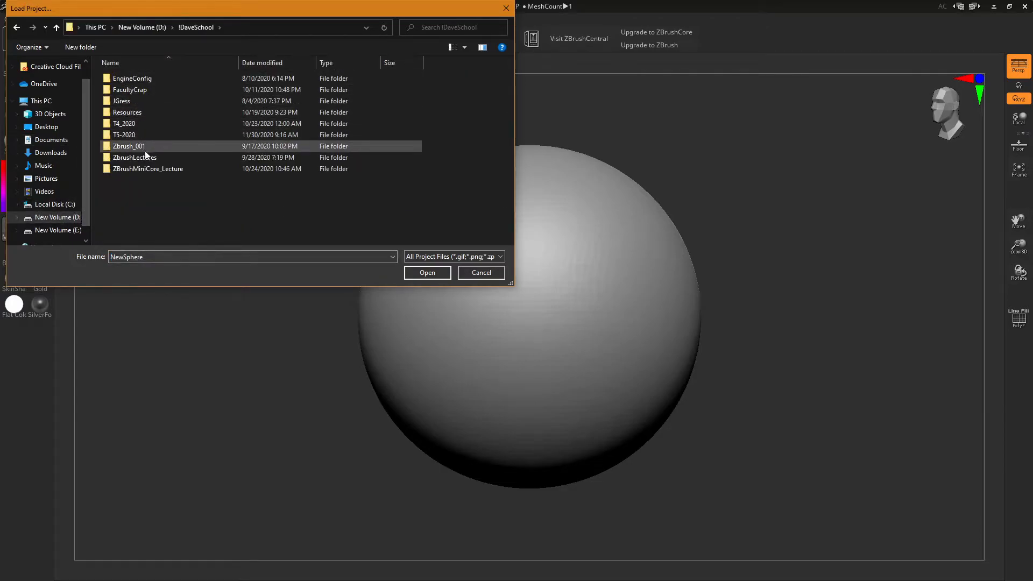
double_click(150, 170)
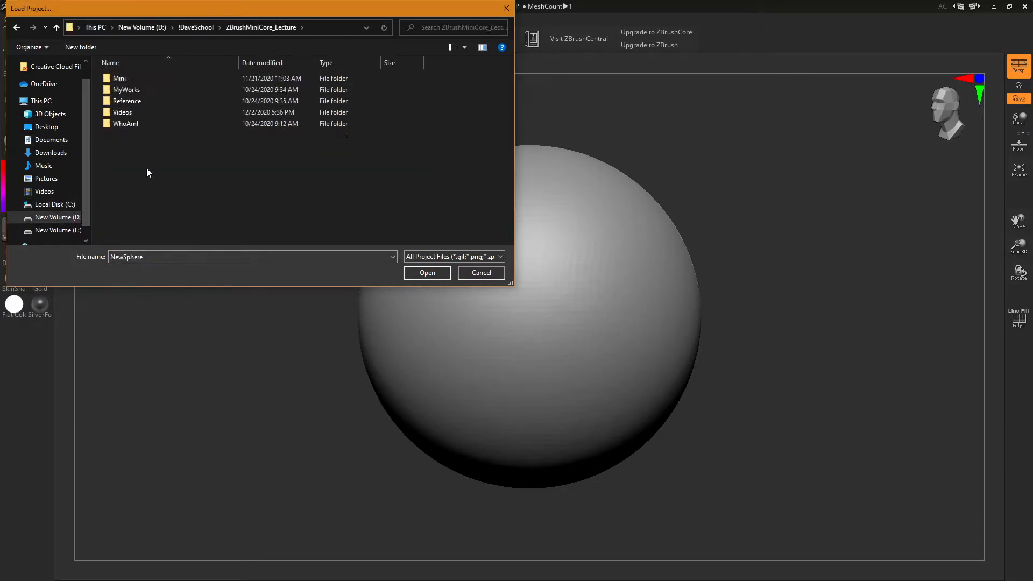
double_click(118, 79)
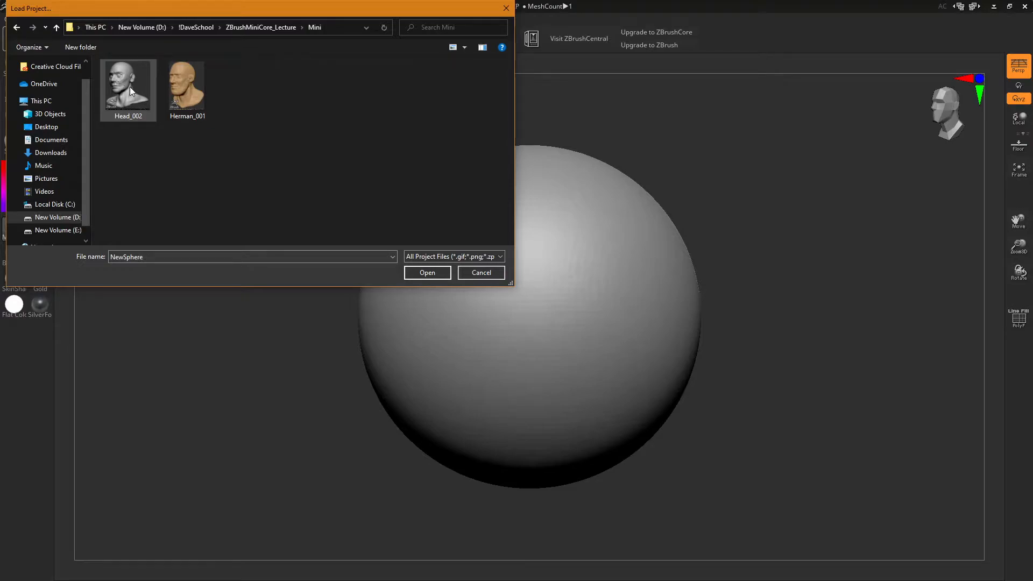
click(179, 91)
click(139, 83)
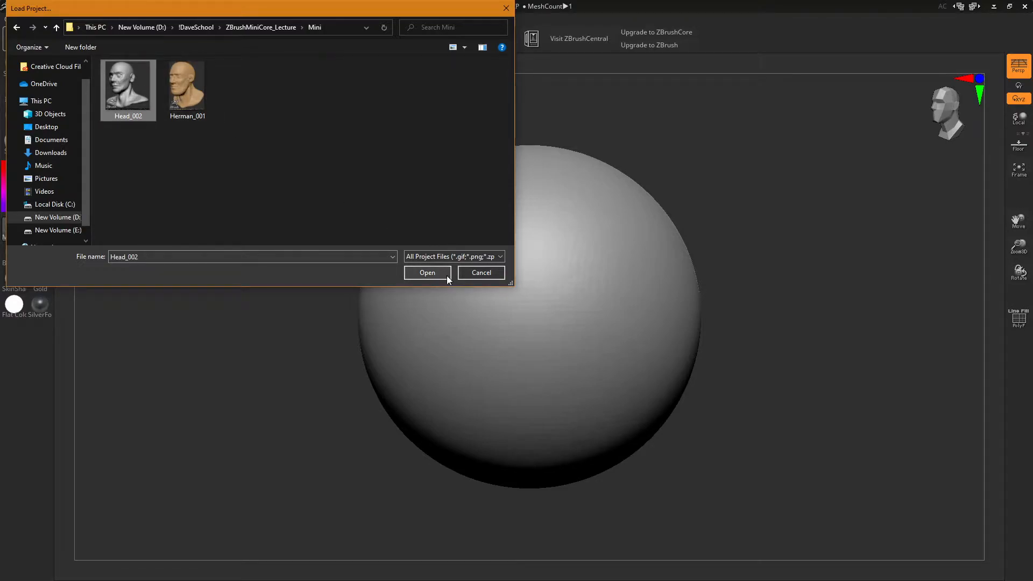
click(446, 274)
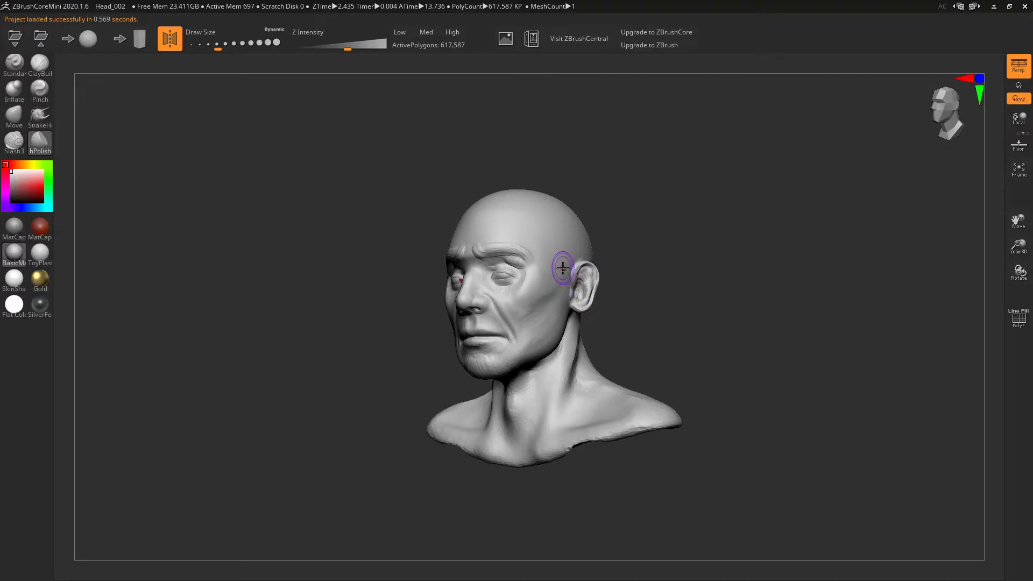
- Turn the head frontal and save the view as a JPEG image
drag(736, 314, 745, 293)
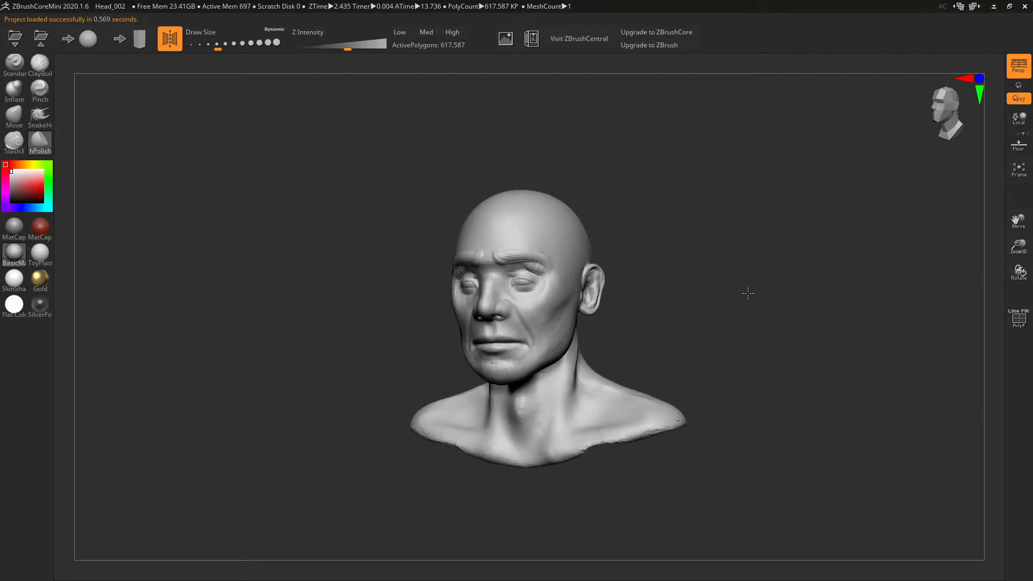
click(505, 38)
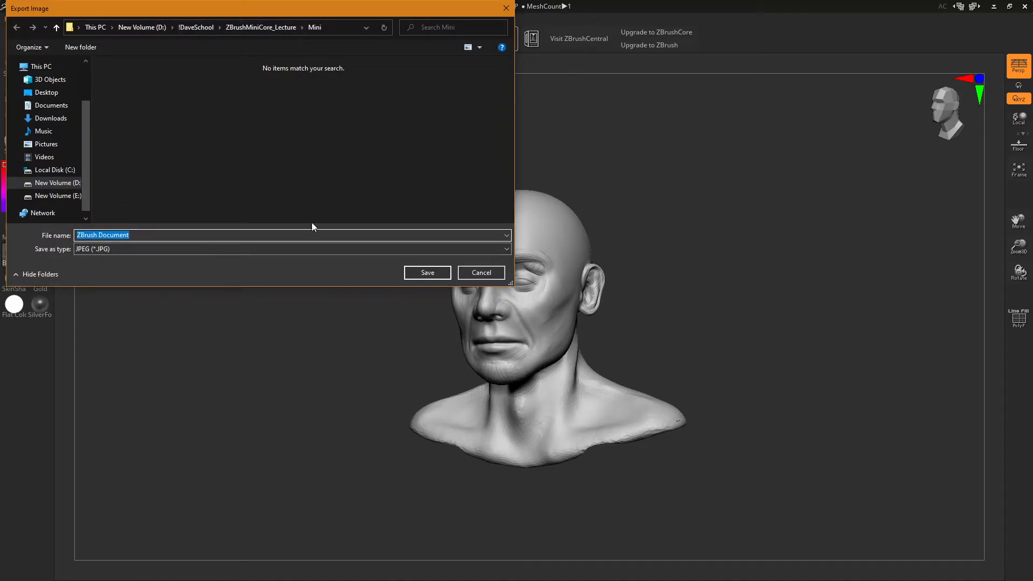
click(130, 248)
click(137, 259)
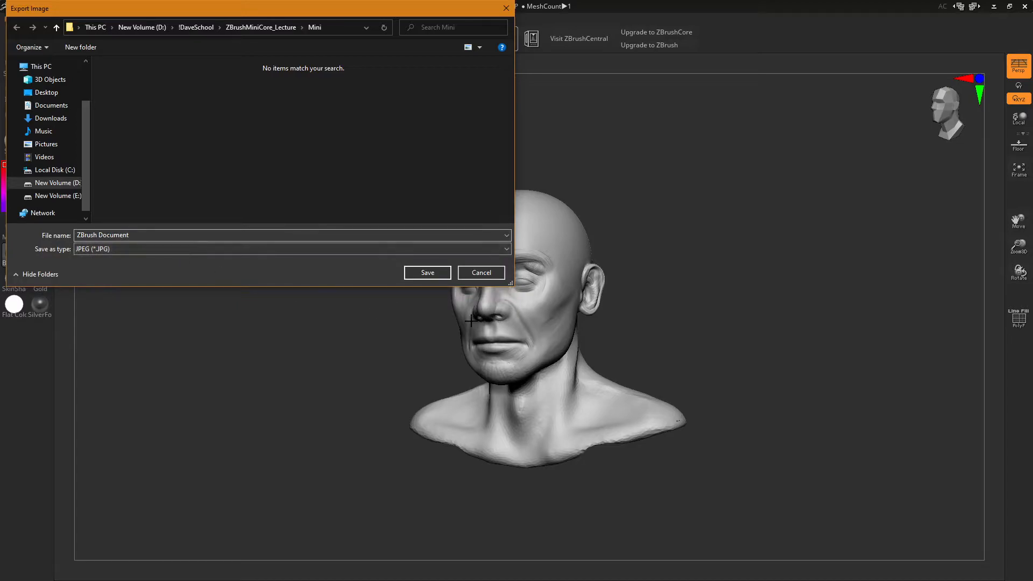
click(435, 279)
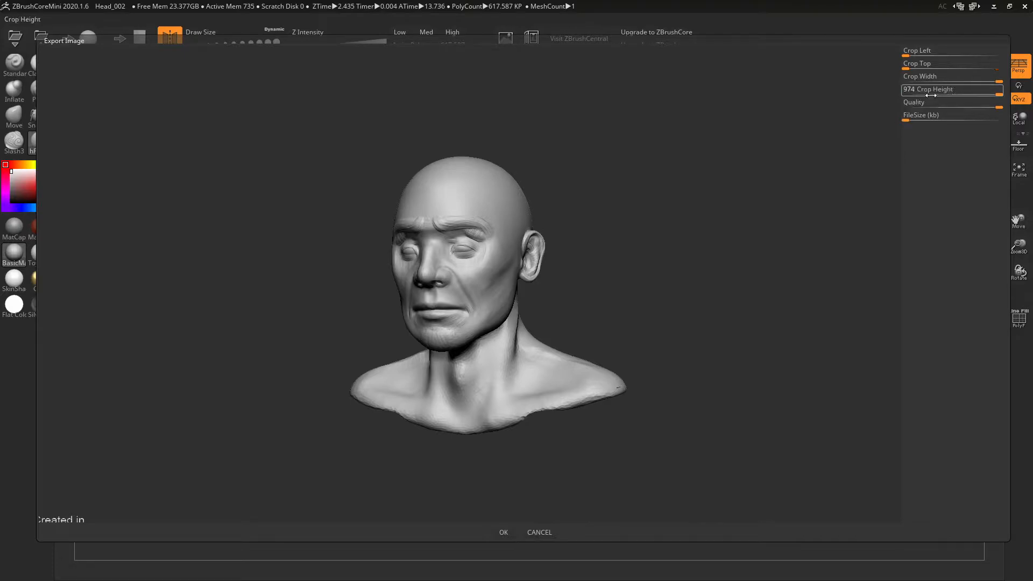
- Crop the export tightly around the bust: Crop Left 506, height 834, Crop Top 168
mouse_move(908, 56)
mouse_down()
mouse_move(937, 59)
mouse_move(901, 56)
mouse_up()
click(908, 61)
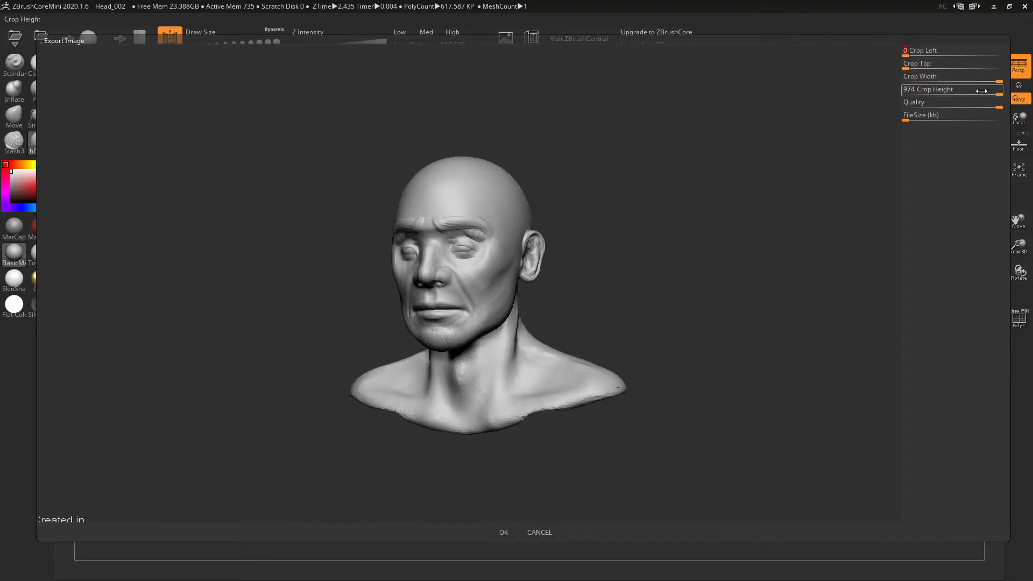
drag(996, 82, 974, 82)
drag(906, 55, 933, 55)
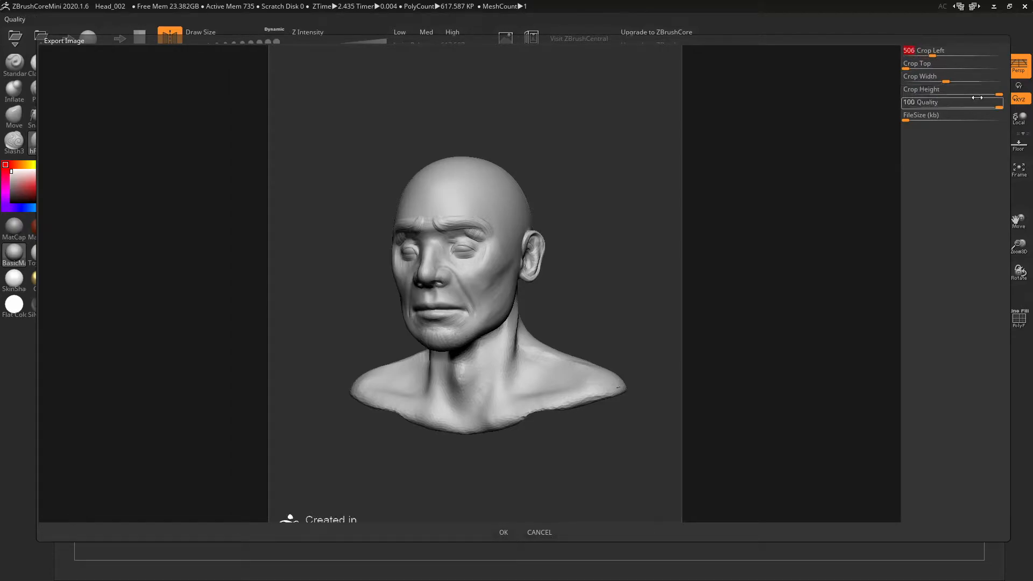
drag(1001, 96, 986, 95)
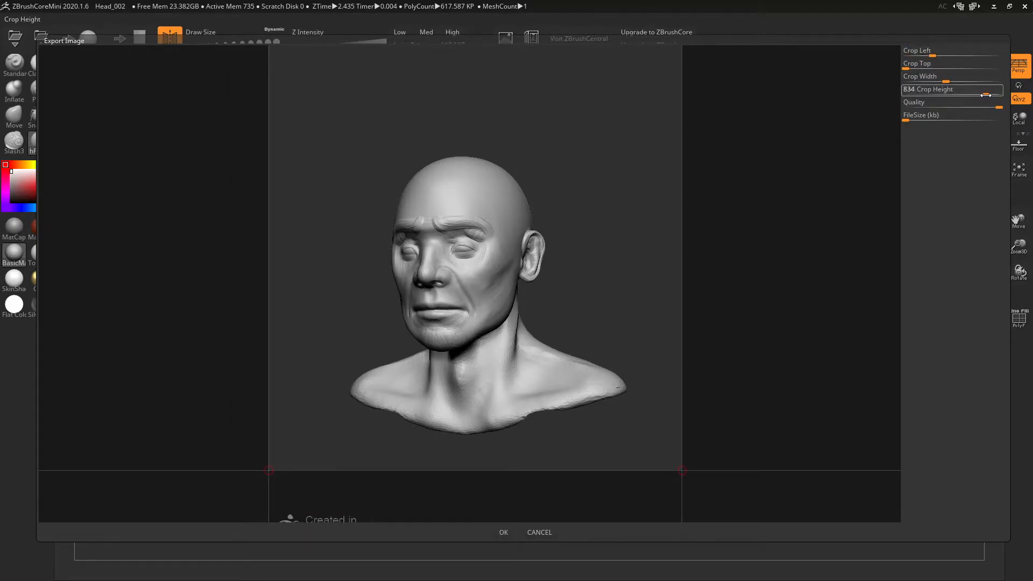
drag(907, 64, 921, 64)
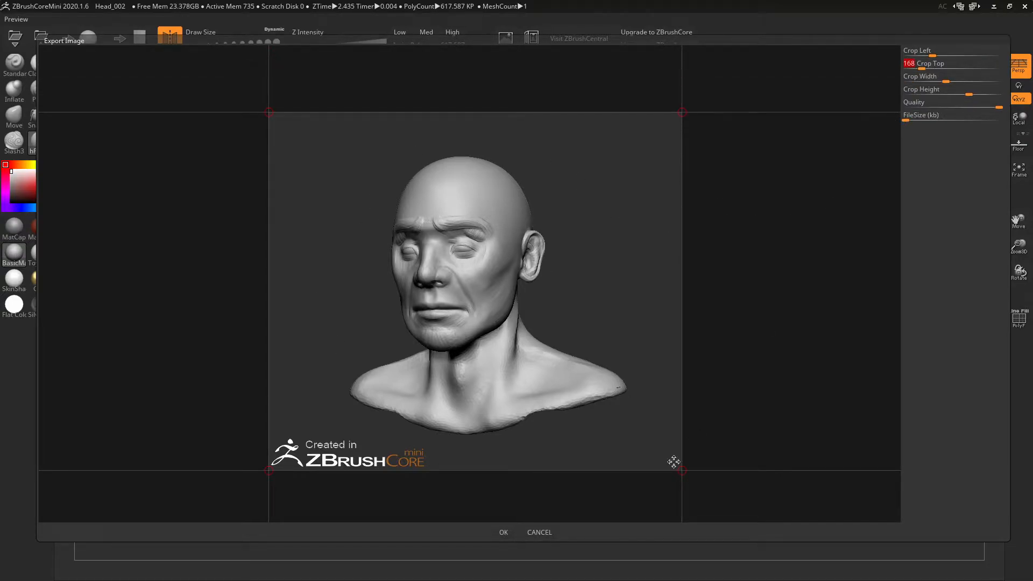
- Export the cropped ZBrush Document.jpg, review it in Windows Photos, then close the viewer
click(501, 535)
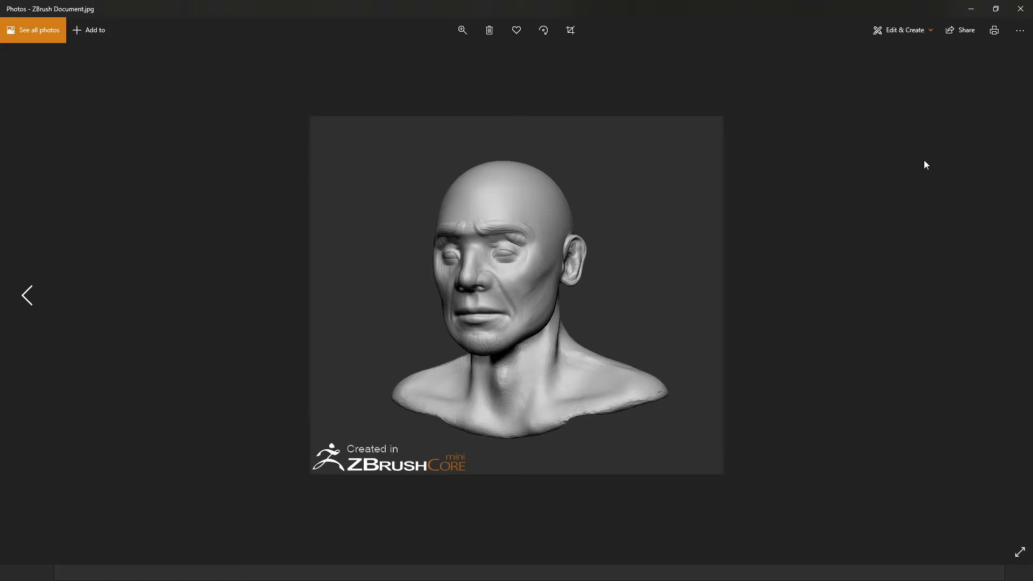
click(1022, 12)
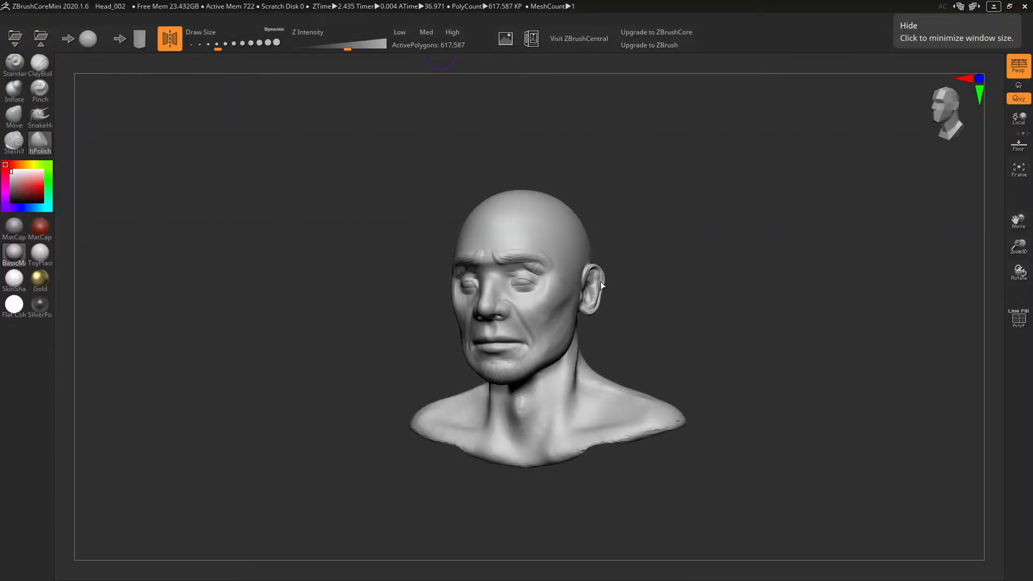
- Replace the Head_002 bust with a default 11,066-polygon NewSphere without saving
click(88, 38)
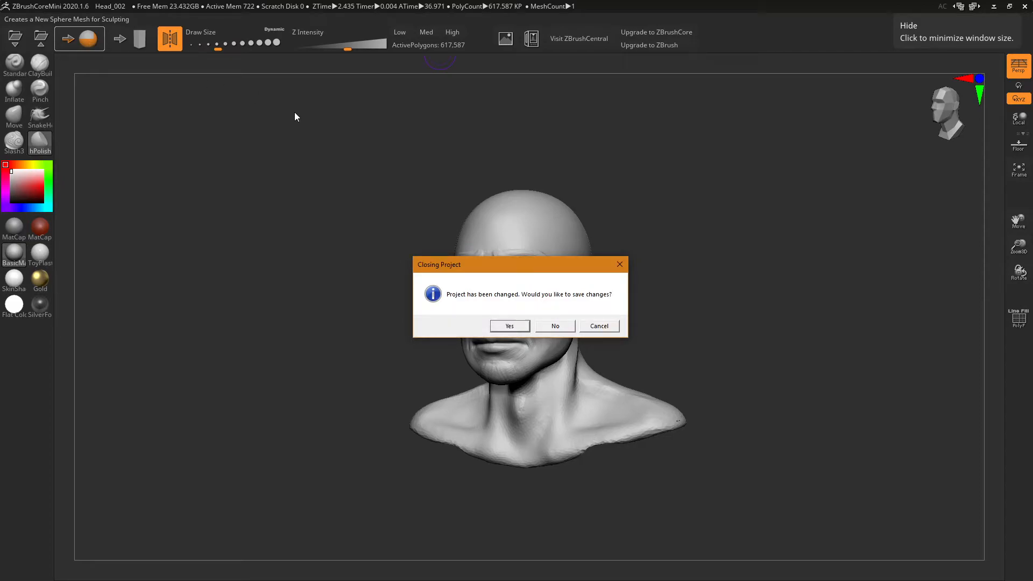
click(555, 326)
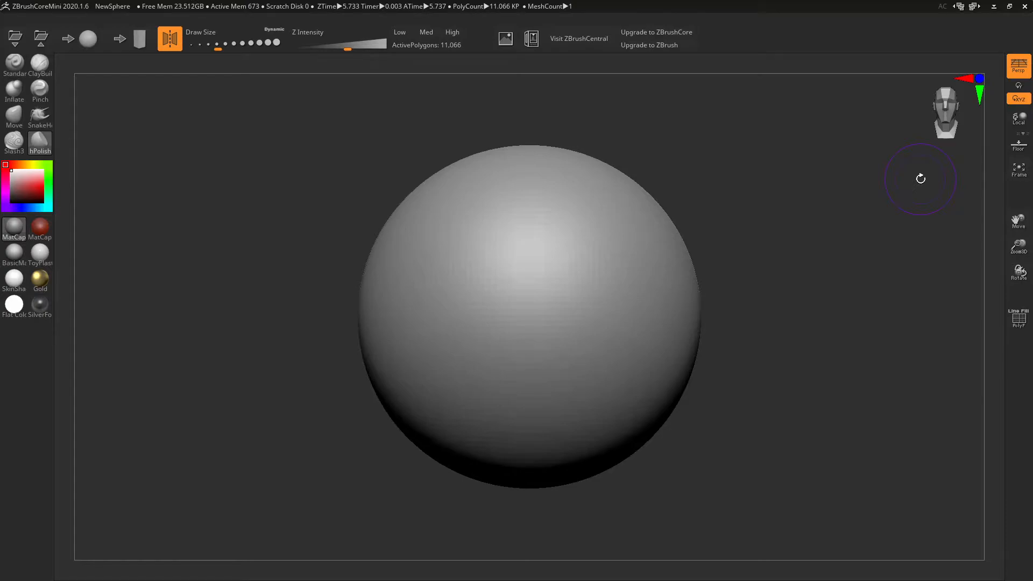
- Minimize ZBrushCoreMini and bring Photoshop's Untitled-1 arrow sketch back on screen
click(994, 6)
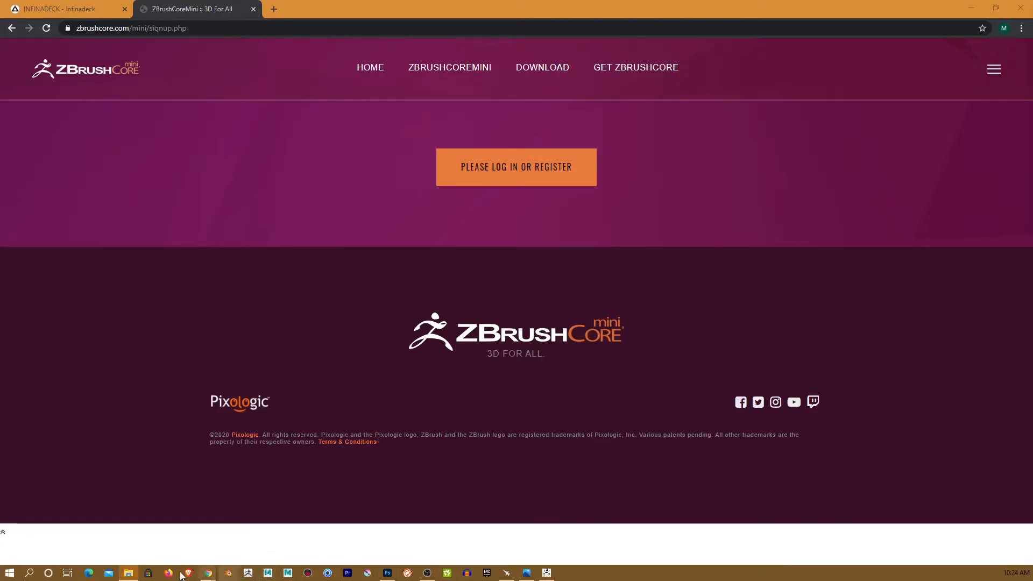
click(388, 573)
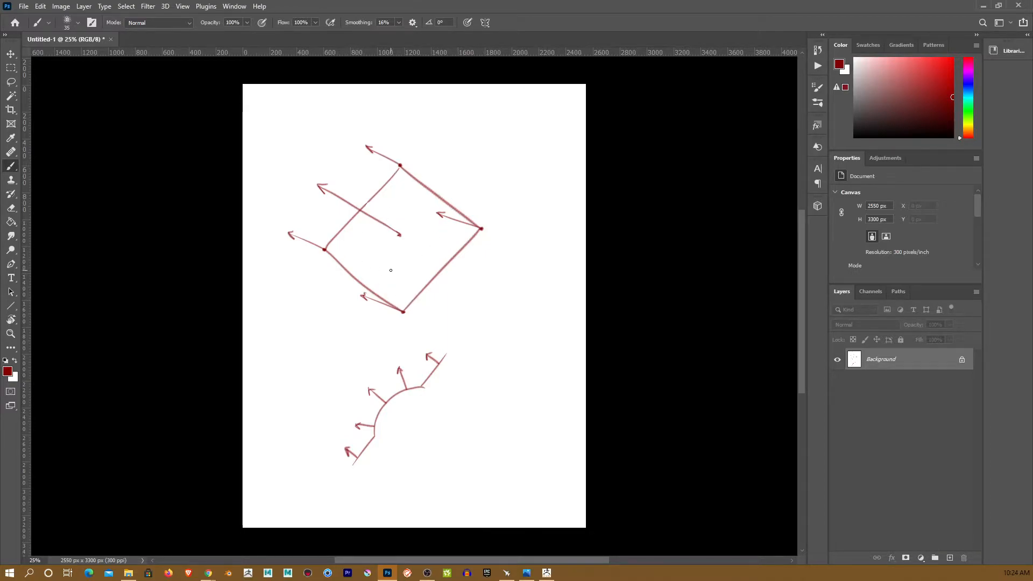
- Brush an up-left arrow at the top right, then circle an arrowhead and the cube's right corner
click(529, 158)
drag(529, 158, 482, 104)
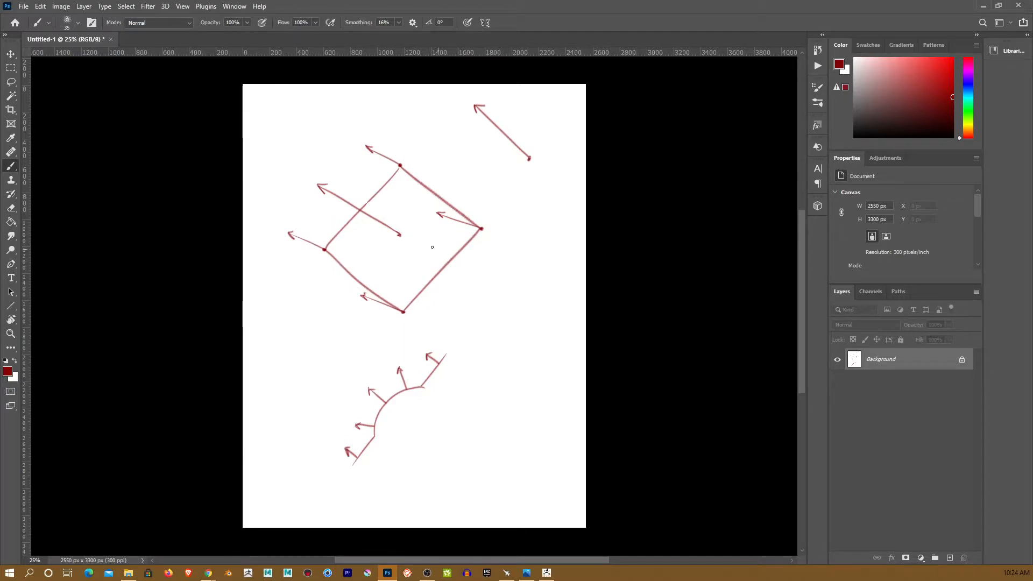
drag(400, 227, 403, 228)
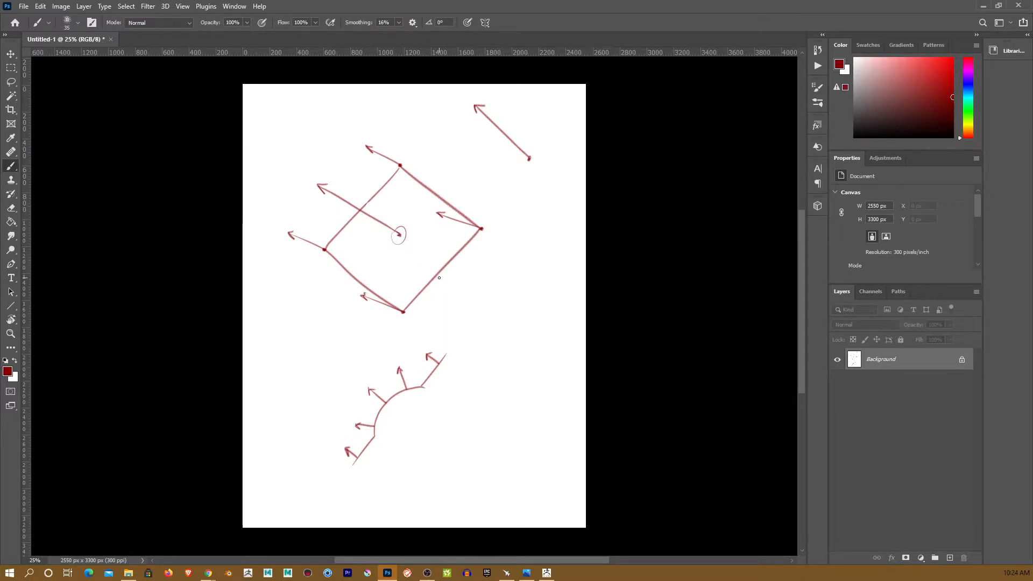
drag(472, 235, 479, 221)
- Sketch an ellipse beside the cube, a circle in the arc, and a long box with corner arrows
mouse_move(537, 262)
mouse_down()
mouse_move(510, 271)
mouse_move(521, 260)
mouse_up()
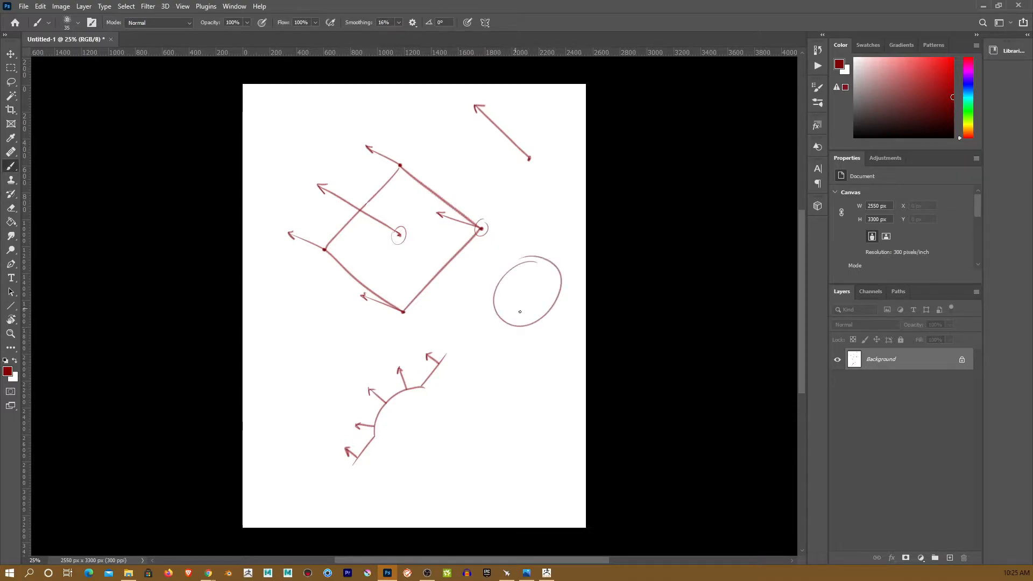
mouse_move(414, 392)
mouse_down()
mouse_move(380, 419)
mouse_move(397, 445)
mouse_up()
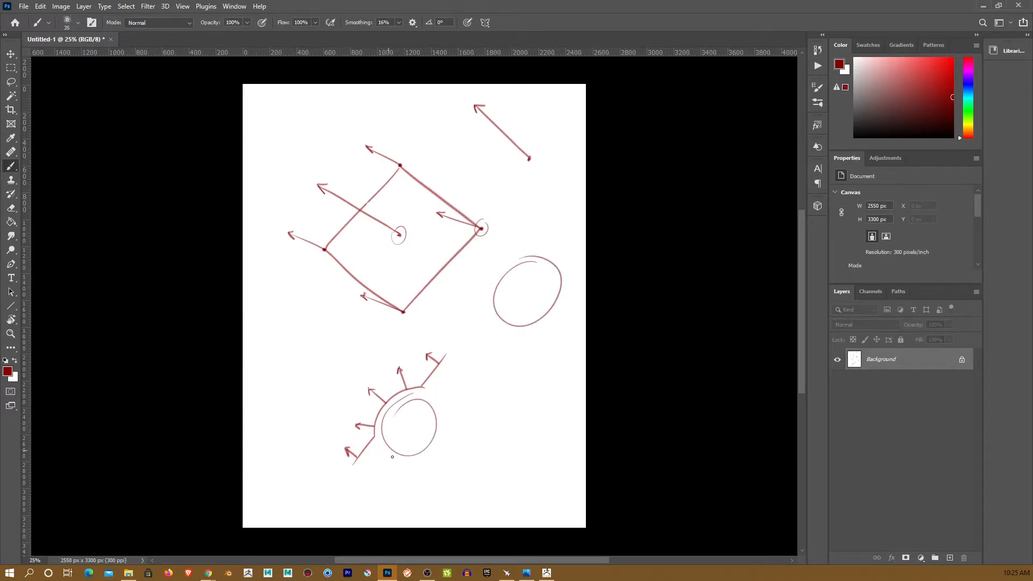
mouse_move(541, 359)
mouse_down()
mouse_move(493, 438)
mouse_move(552, 388)
mouse_move(548, 357)
mouse_up()
mouse_move(493, 438)
mouse_down()
mouse_move(560, 409)
mouse_move(562, 398)
mouse_up()
mouse_move(545, 354)
mouse_down()
mouse_move(563, 396)
mouse_move(484, 352)
mouse_move(486, 368)
mouse_up()
drag(556, 373, 576, 347)
drag(577, 347, 577, 357)
- Add a down-left arrow below the box, a hatched quad and a diagonal stroke, then minimize Photoshop
drag(494, 434, 474, 454)
drag(475, 454, 487, 453)
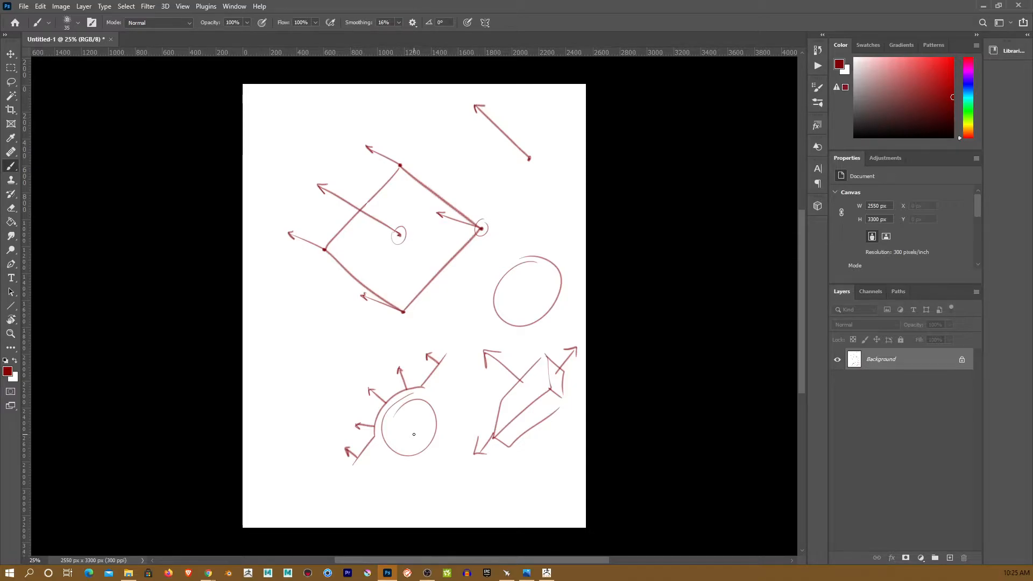
mouse_move(339, 328)
mouse_down()
mouse_move(306, 362)
mouse_move(341, 356)
mouse_move(340, 329)
mouse_move(275, 425)
mouse_move(364, 301)
mouse_move(314, 331)
mouse_move(356, 310)
mouse_move(343, 365)
mouse_move(326, 385)
mouse_move(299, 404)
mouse_move(279, 400)
mouse_move(310, 340)
mouse_move(351, 322)
mouse_up()
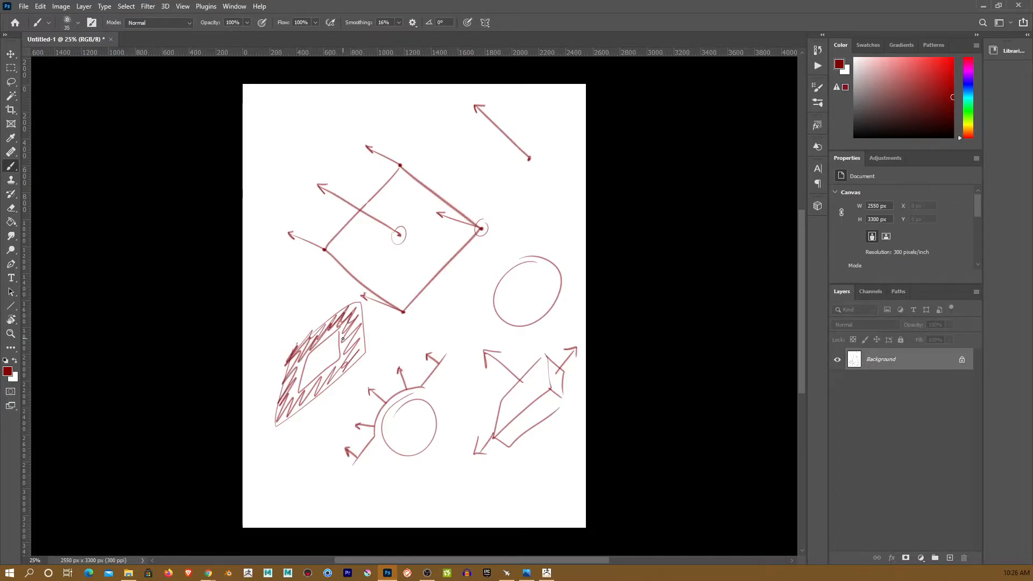
drag(560, 159, 506, 215)
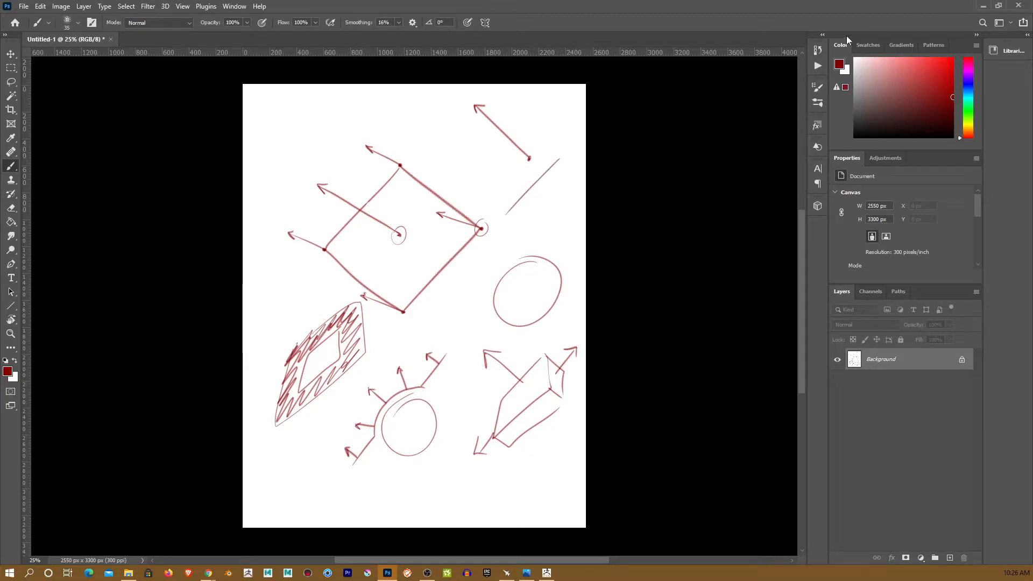
click(984, 6)
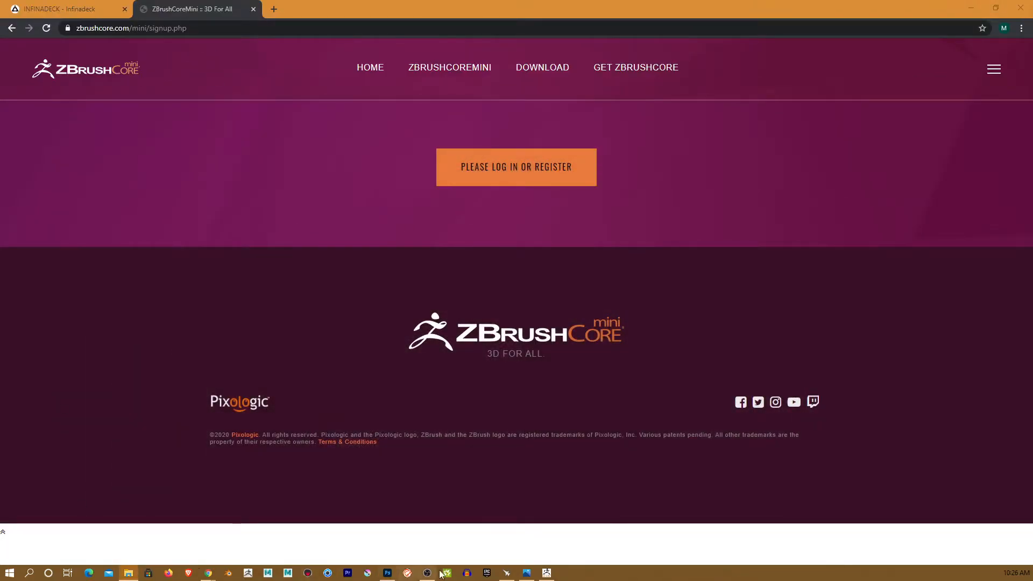
- Back in ZBrush, build a diagonal ClayBuildup ridge across the sphere with symmetry off
click(546, 572)
click(40, 63)
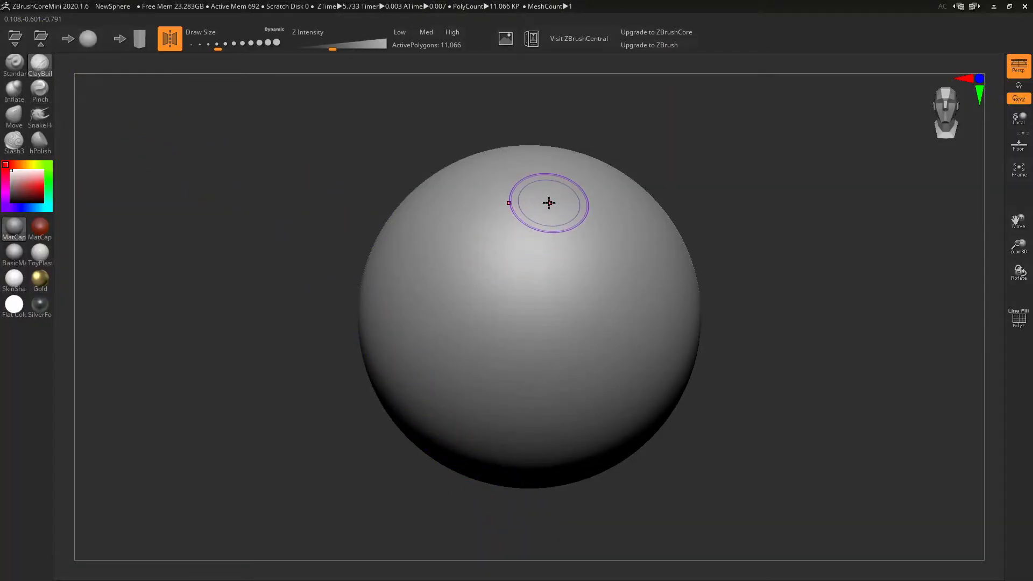
key(x)
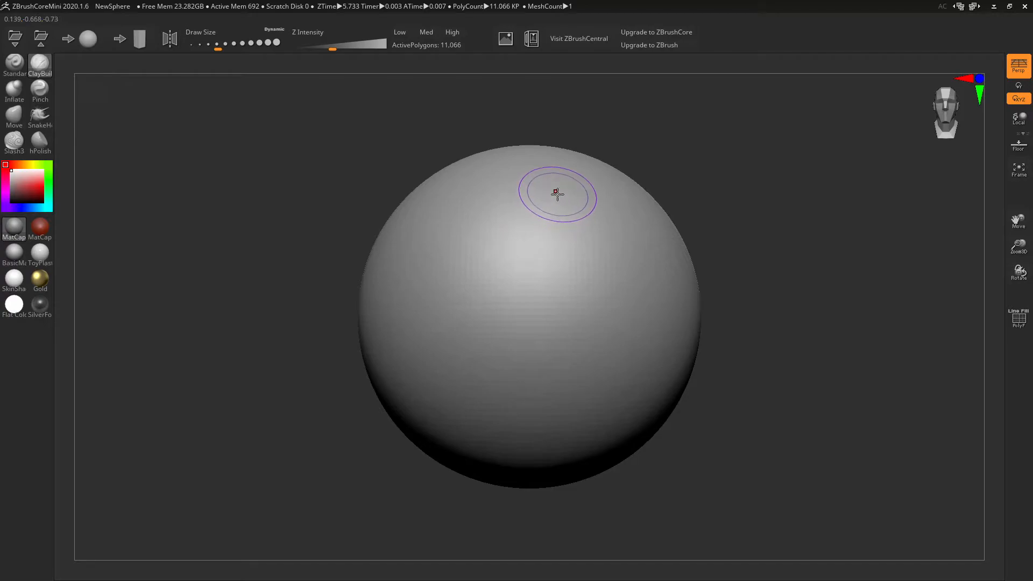
mouse_move(558, 193)
mouse_down()
mouse_move(455, 288)
mouse_move(430, 362)
mouse_move(424, 433)
mouse_move(435, 346)
mouse_move(460, 285)
mouse_move(557, 202)
mouse_move(579, 197)
mouse_up()
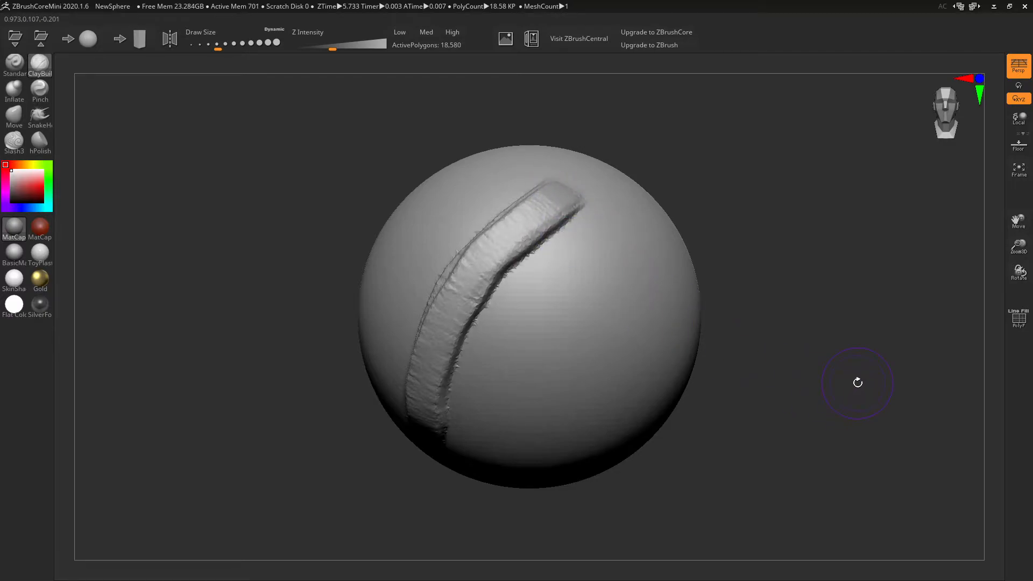
- Raise a soft ridge on the right side with the Standard brush, then request a New Sphere
click(14, 64)
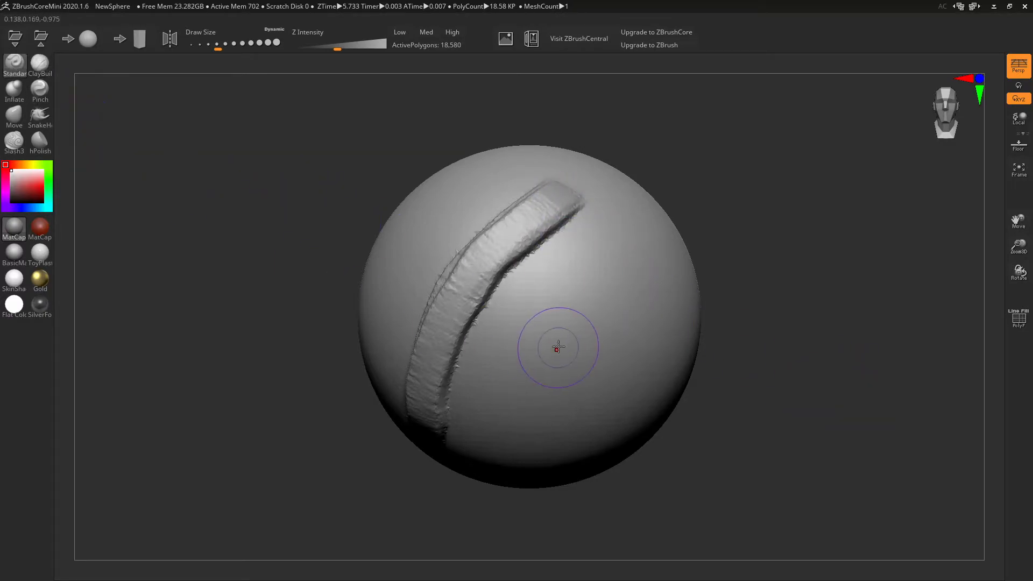
mouse_move(631, 304)
mouse_down()
mouse_move(632, 258)
mouse_move(525, 429)
mouse_up()
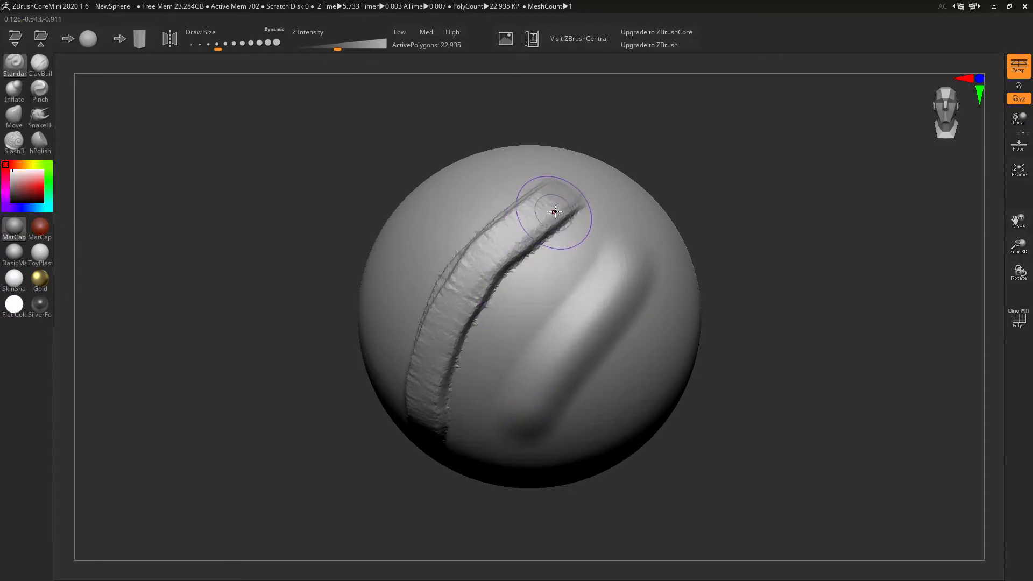
click(39, 63)
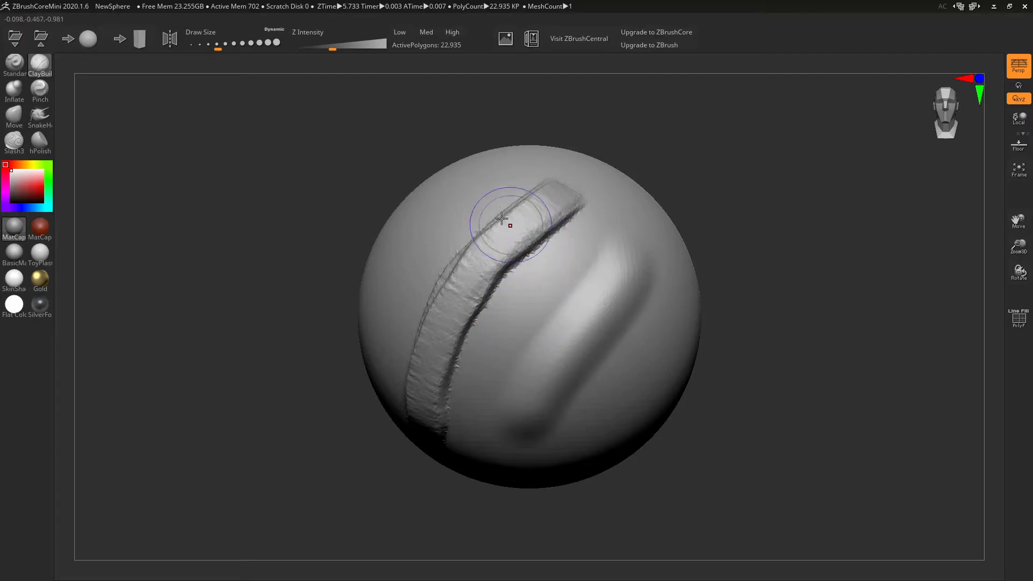
click(89, 40)
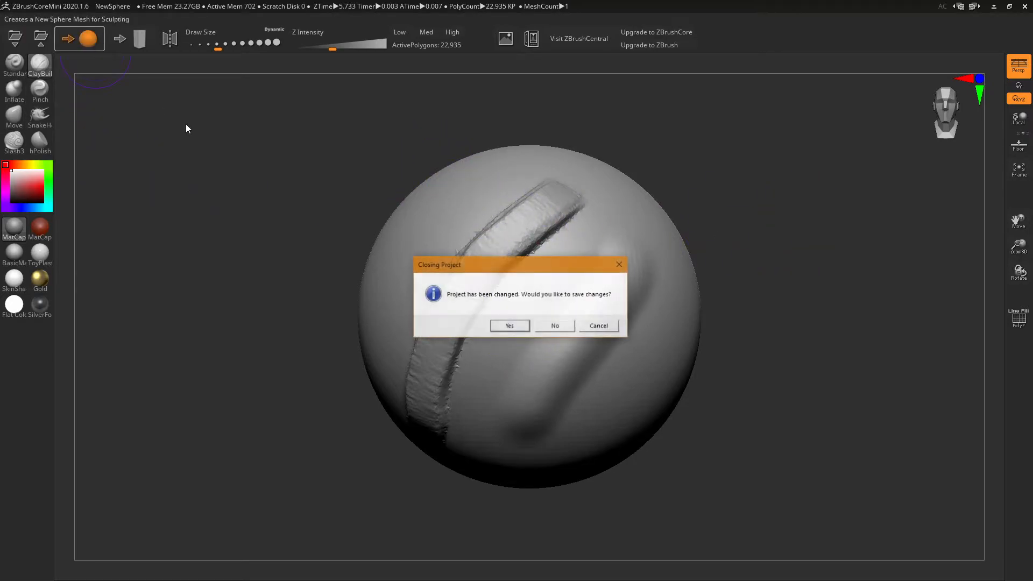
- On a fresh sphere, sculpt mirrored clay ridges forming eye sockets with crosswise inner ridges
click(560, 325)
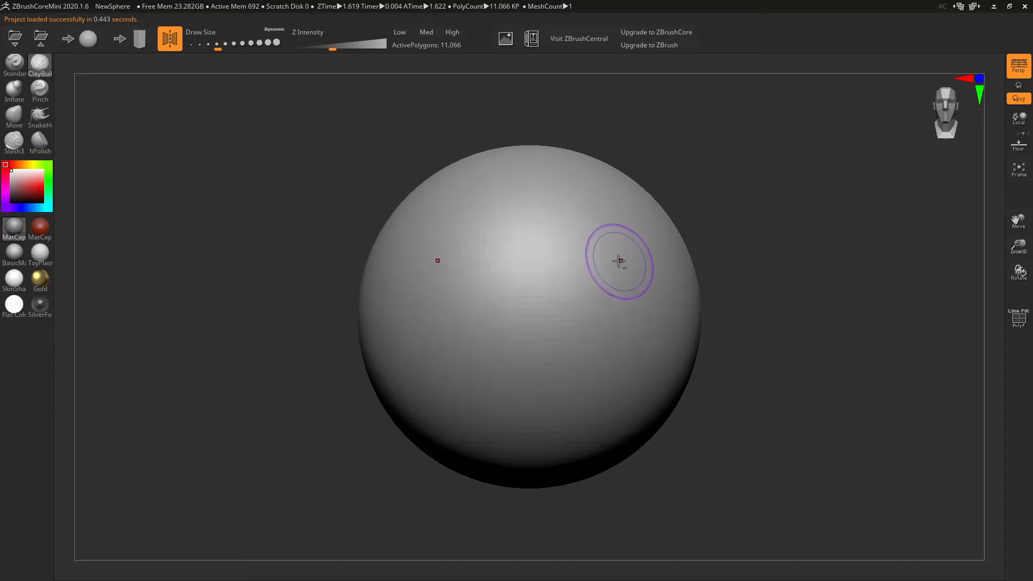
mouse_move(588, 222)
mouse_down()
mouse_move(553, 292)
mouse_move(618, 212)
mouse_move(551, 301)
mouse_up()
mouse_move(605, 291)
right_down()
mouse_move(609, 258)
mouse_move(622, 289)
mouse_move(610, 258)
right_up()
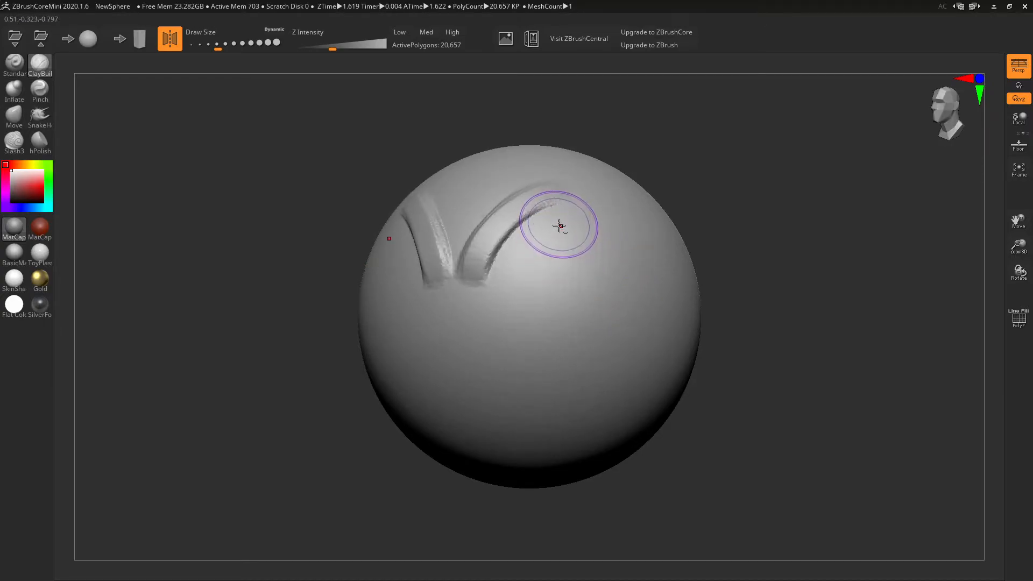
mouse_move(557, 231)
mouse_down()
mouse_move(547, 226)
mouse_move(565, 217)
mouse_move(506, 293)
mouse_move(553, 233)
mouse_move(522, 295)
mouse_move(515, 259)
mouse_move(571, 242)
mouse_up()
mouse_move(612, 269)
right_down()
mouse_move(577, 357)
mouse_move(630, 253)
mouse_move(632, 203)
mouse_move(608, 249)
right_up()
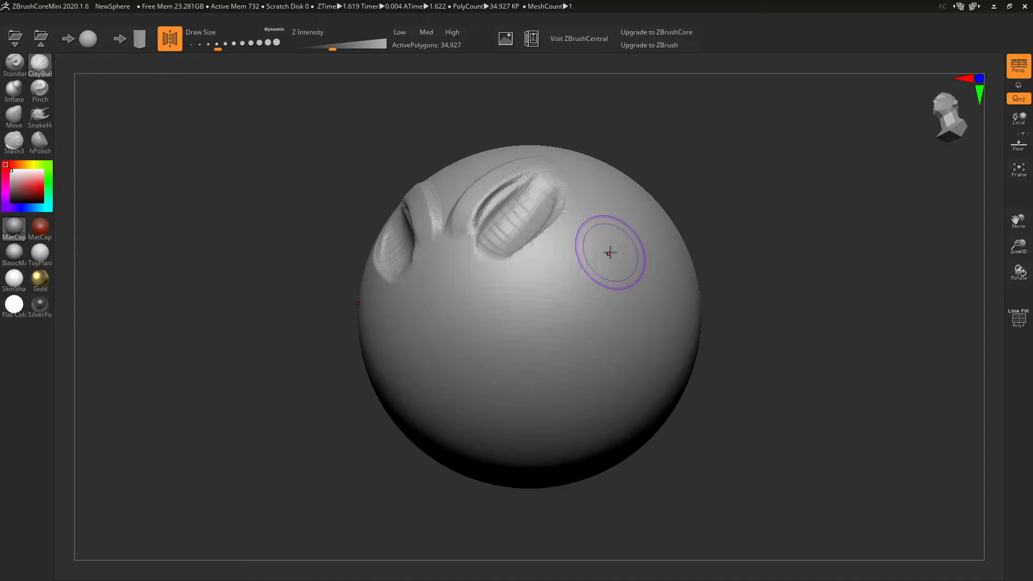
- Add a curved groove, a brow chevron, a mouth area and cheek ridges, then request a New Sphere
mouse_move(610, 253)
mouse_down()
mouse_move(524, 277)
mouse_move(582, 212)
mouse_move(501, 319)
mouse_move(489, 379)
mouse_up()
drag(509, 296, 491, 429)
mouse_move(491, 344)
right_down()
mouse_move(621, 325)
mouse_move(590, 351)
mouse_move(565, 350)
right_up()
mouse_move(466, 325)
mouse_down()
mouse_move(497, 291)
mouse_move(522, 323)
mouse_move(485, 358)
mouse_move(463, 331)
mouse_move(499, 367)
mouse_move(491, 370)
mouse_move(504, 369)
mouse_up()
right_drag(534, 464, 710, 395)
mouse_move(561, 266)
mouse_down()
mouse_move(516, 347)
mouse_move(488, 346)
mouse_move(534, 324)
mouse_move(501, 358)
mouse_up()
mouse_move(628, 334)
right_down()
mouse_move(751, 329)
mouse_move(740, 323)
right_up()
click(88, 39)
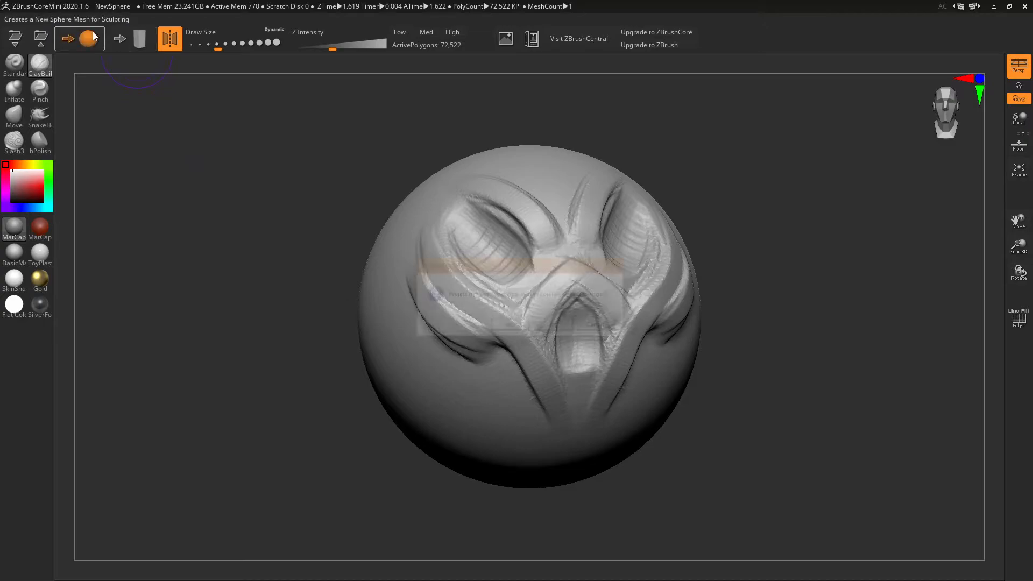
- Decline saving so a smooth 11,066-polygon NewSphere replaces the clay-face sculpt
click(557, 329)
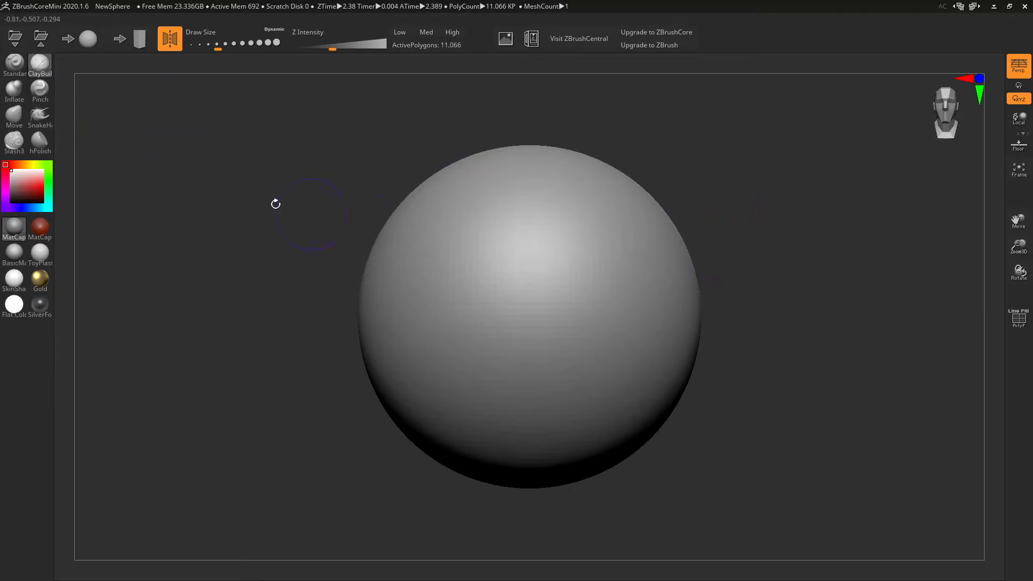
- With a large Move brush, pull the sphere's bottom down into an egg and test narrowing the sides
click(14, 115)
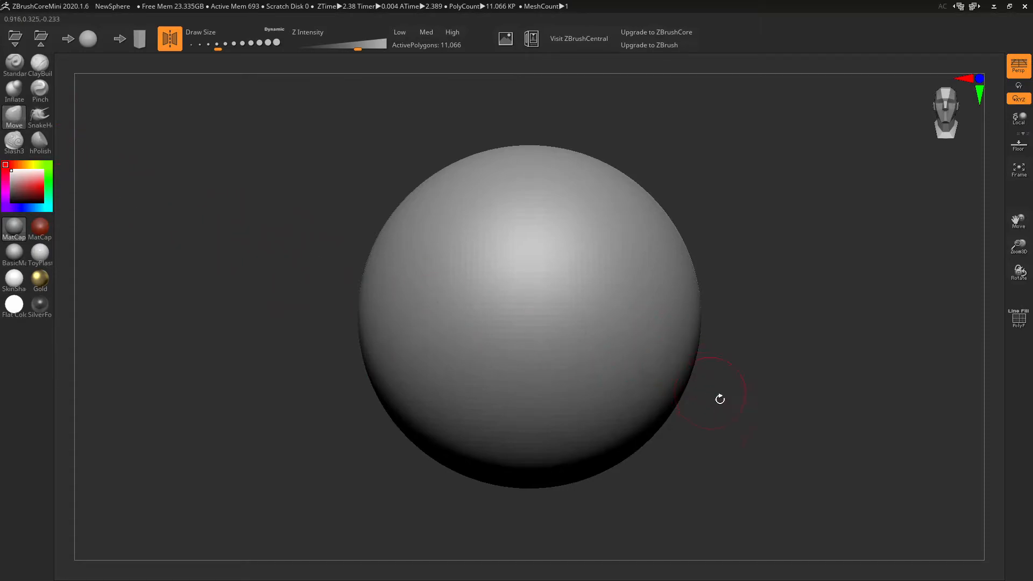
ctrl+right_drag(788, 475, 773, 423)
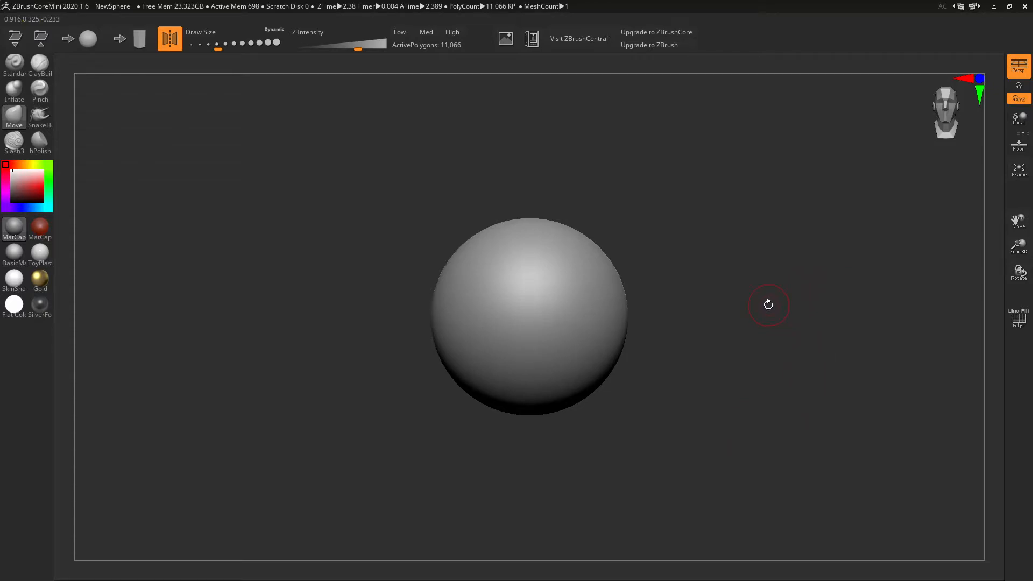
drag(229, 44, 264, 44)
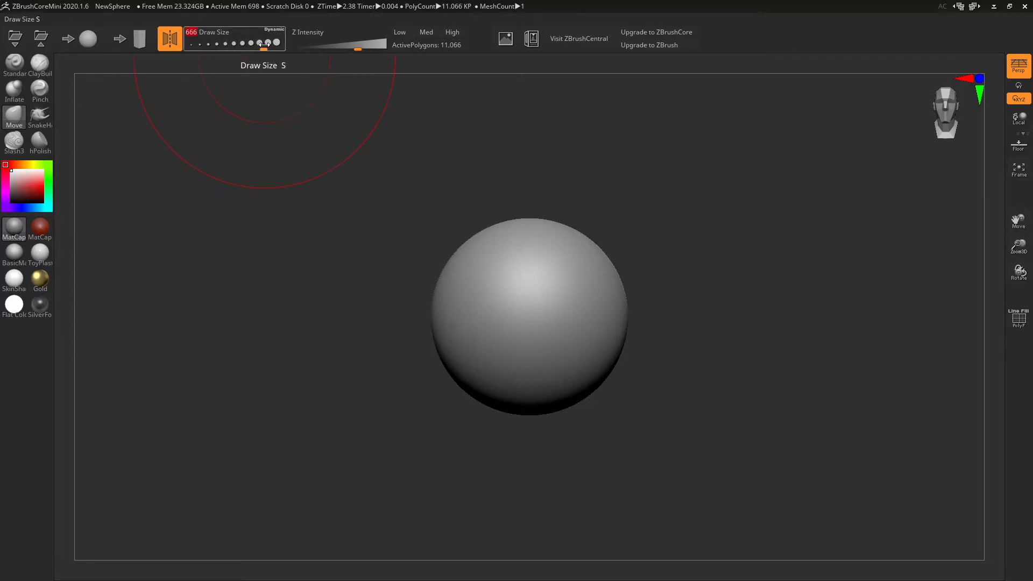
mouse_move(528, 366)
mouse_down()
mouse_move(521, 414)
mouse_move(552, 415)
mouse_up()
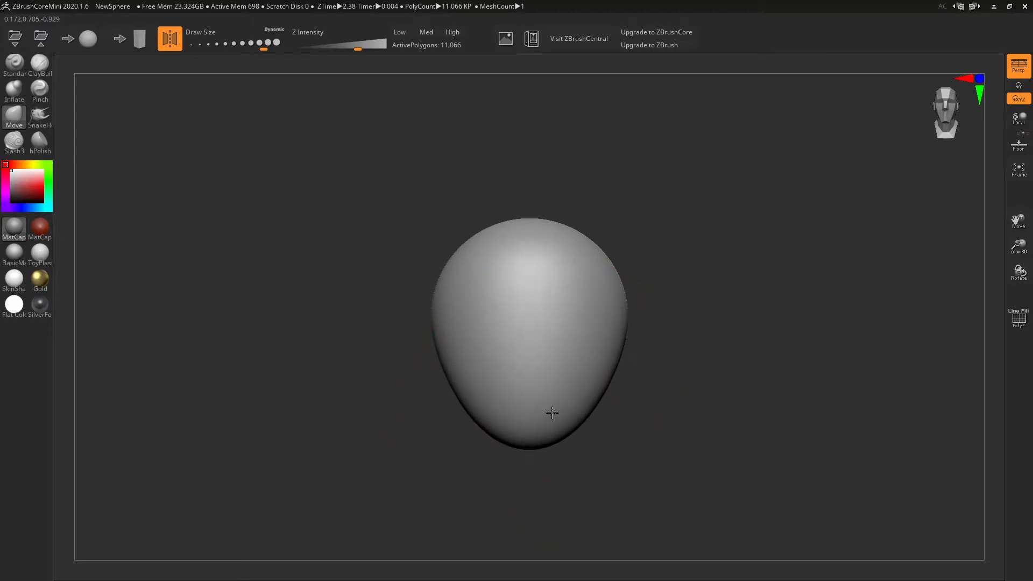
drag(593, 386, 552, 404)
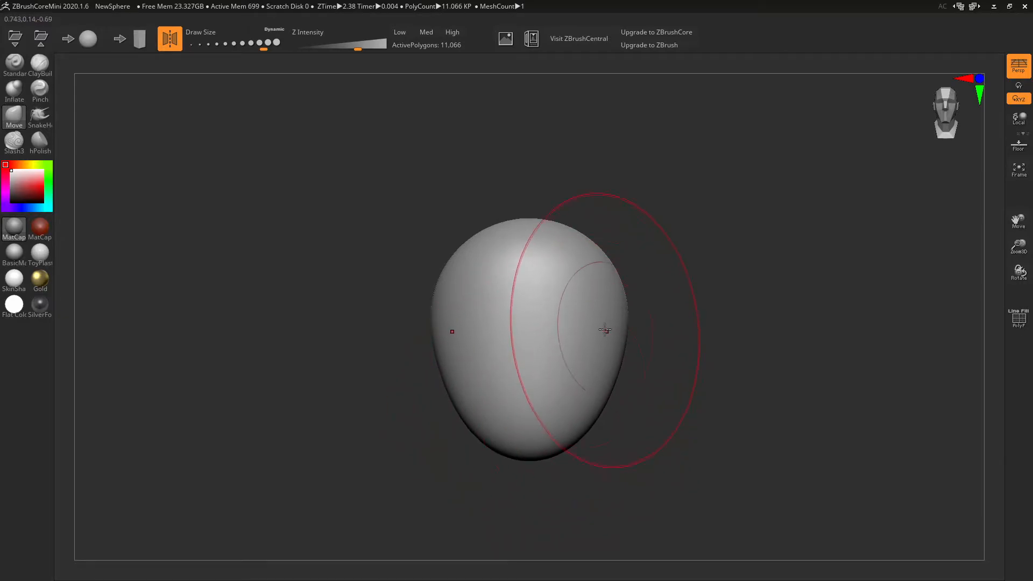
mouse_move(630, 310)
mouse_down()
mouse_move(621, 310)
mouse_move(676, 361)
mouse_move(641, 357)
mouse_up()
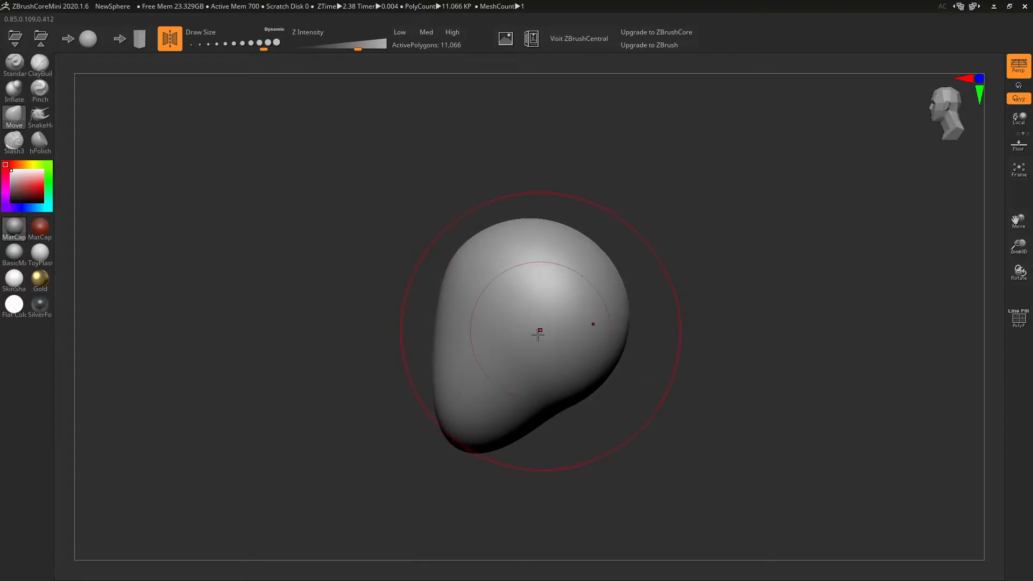
key(ctrl+z)
- With a smaller brush, widen the left and lower-right sides, orbiting and turning on the PolyF wireframe
drag(445, 313, 447, 280)
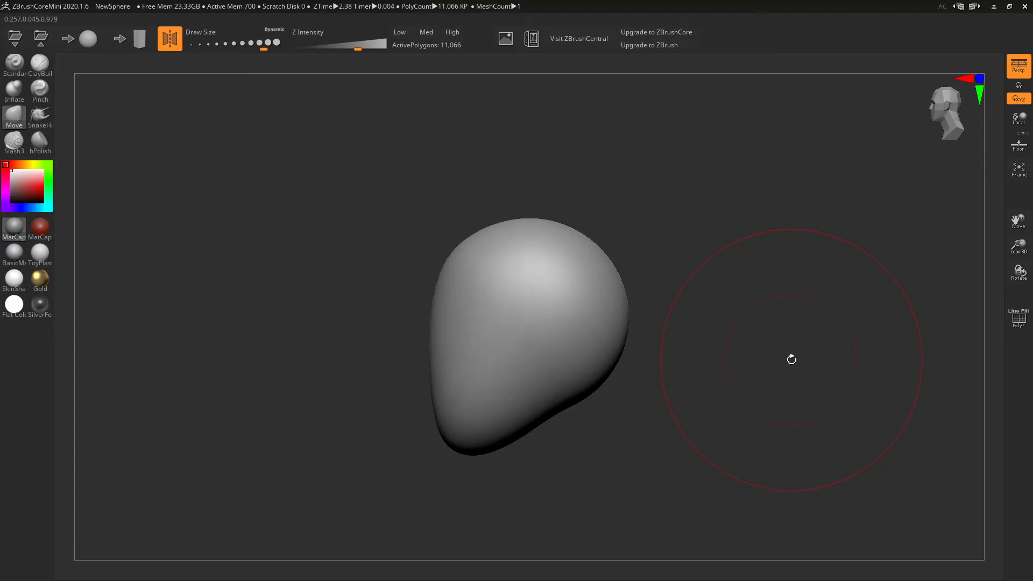
key(bracketleft)
key(bracketleft)
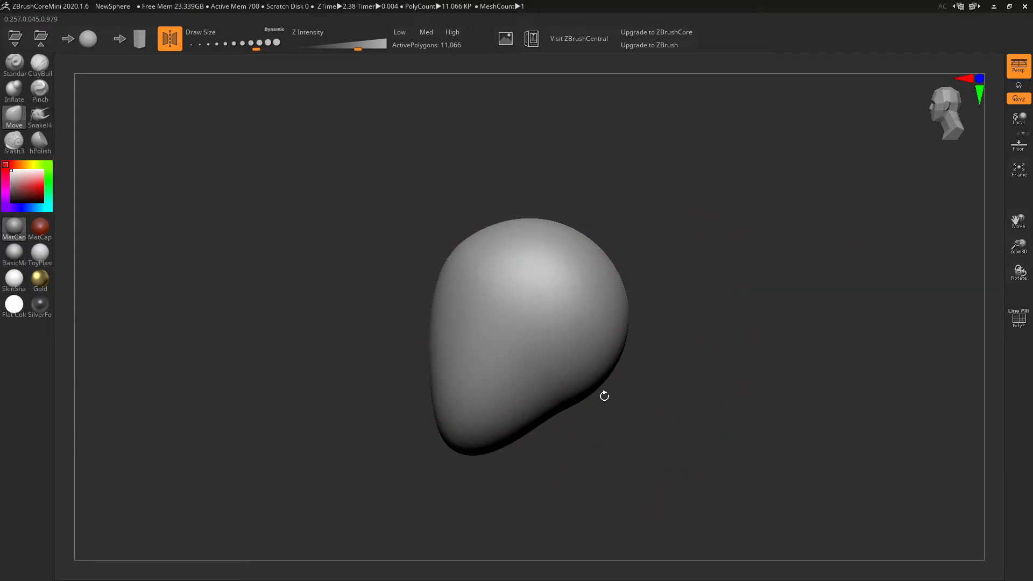
key(bracketleft)
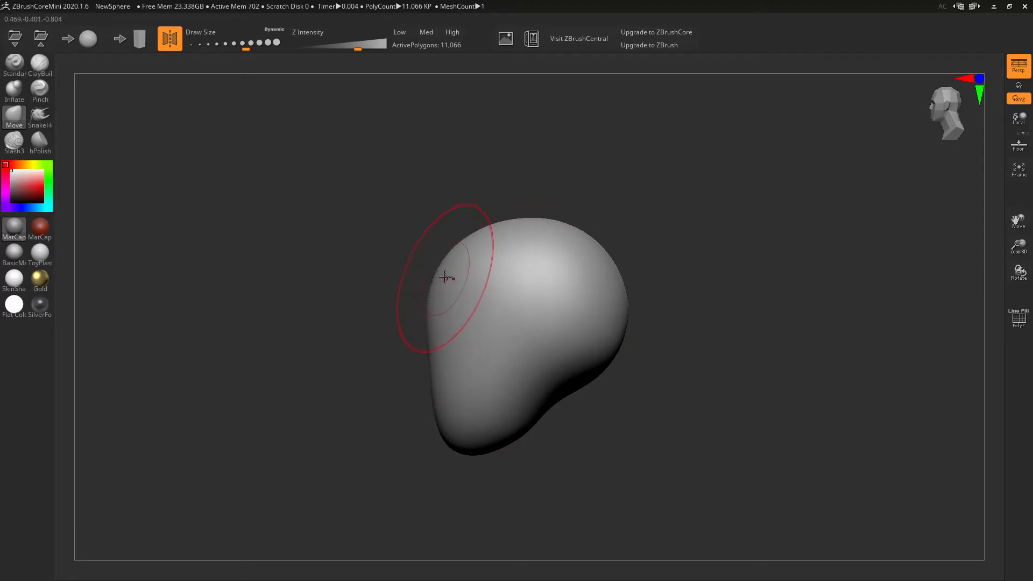
right_drag(468, 270, 580, 253)
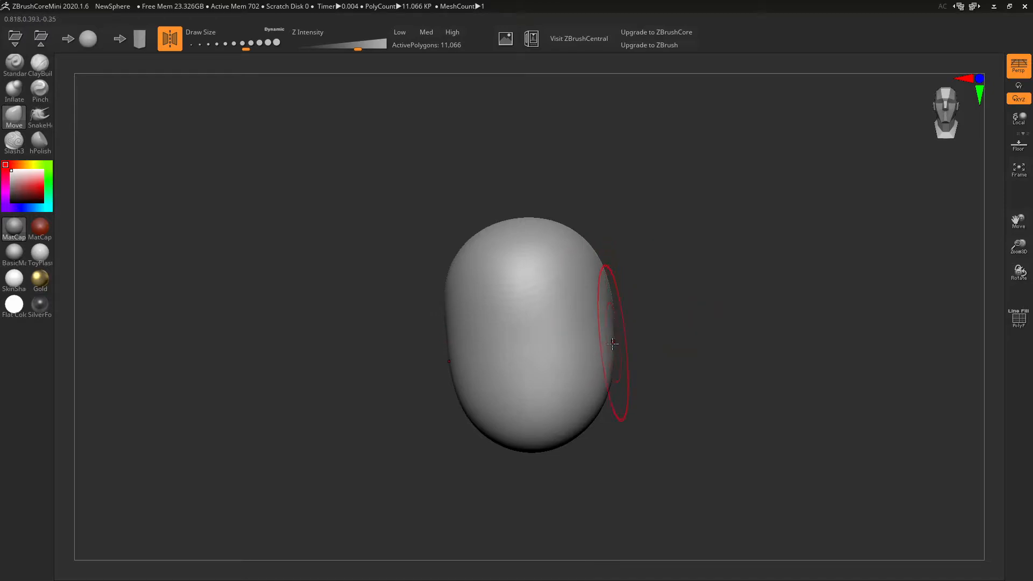
mouse_move(605, 369)
right_down()
mouse_move(599, 401)
mouse_move(542, 413)
right_up()
drag(538, 413, 555, 416)
mouse_move(555, 415)
right_down()
mouse_move(549, 339)
mouse_move(635, 399)
right_up()
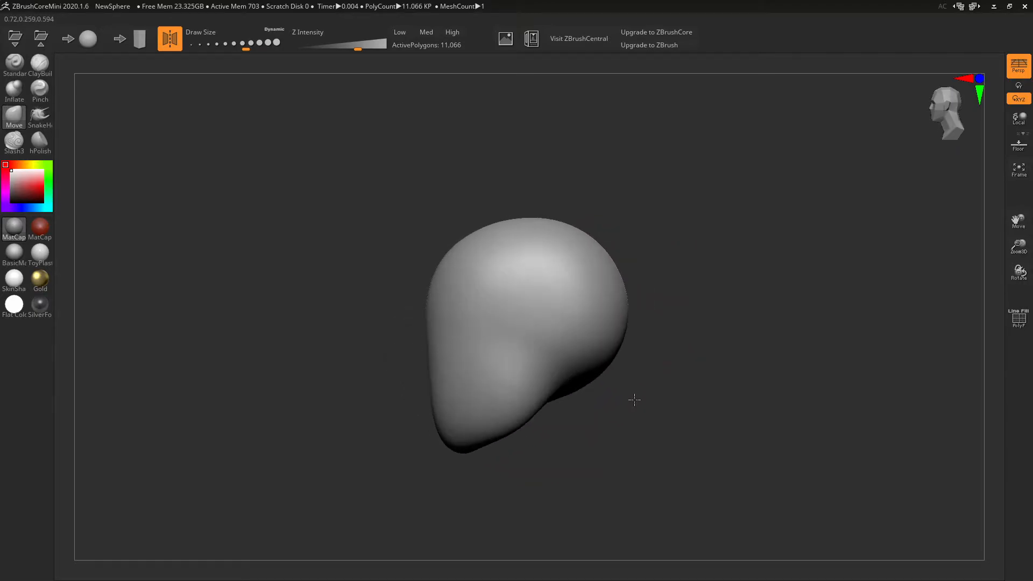
mouse_move(653, 360)
right_down()
mouse_move(699, 353)
mouse_move(664, 369)
mouse_move(609, 348)
right_up()
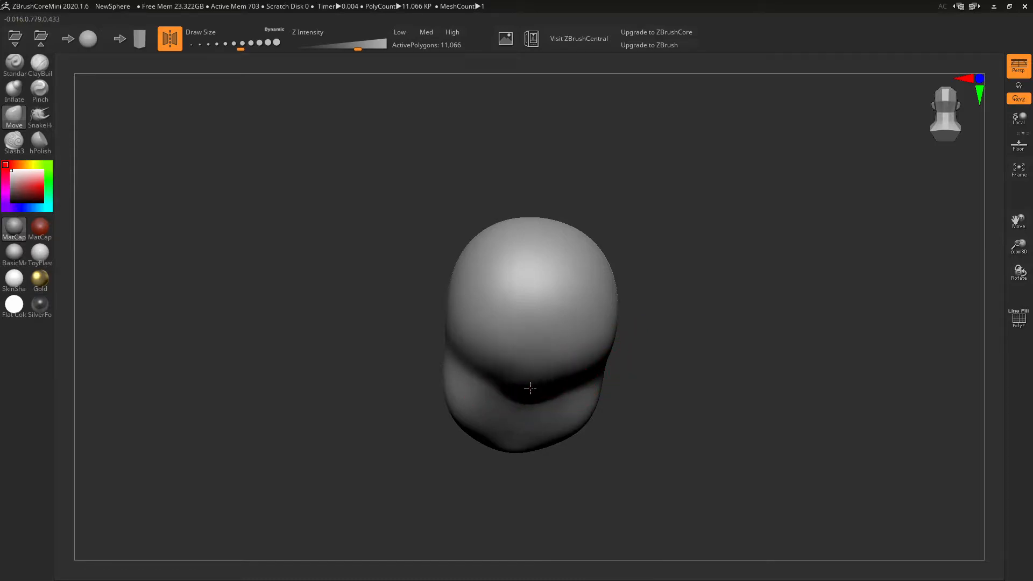
mouse_move(607, 343)
right_down()
mouse_move(655, 341)
mouse_move(569, 344)
mouse_move(712, 346)
right_up()
click(1019, 318)
mouse_move(854, 352)
right_down()
mouse_move(775, 350)
mouse_move(823, 332)
mouse_move(844, 344)
mouse_move(823, 360)
mouse_move(743, 328)
mouse_move(760, 322)
right_up()
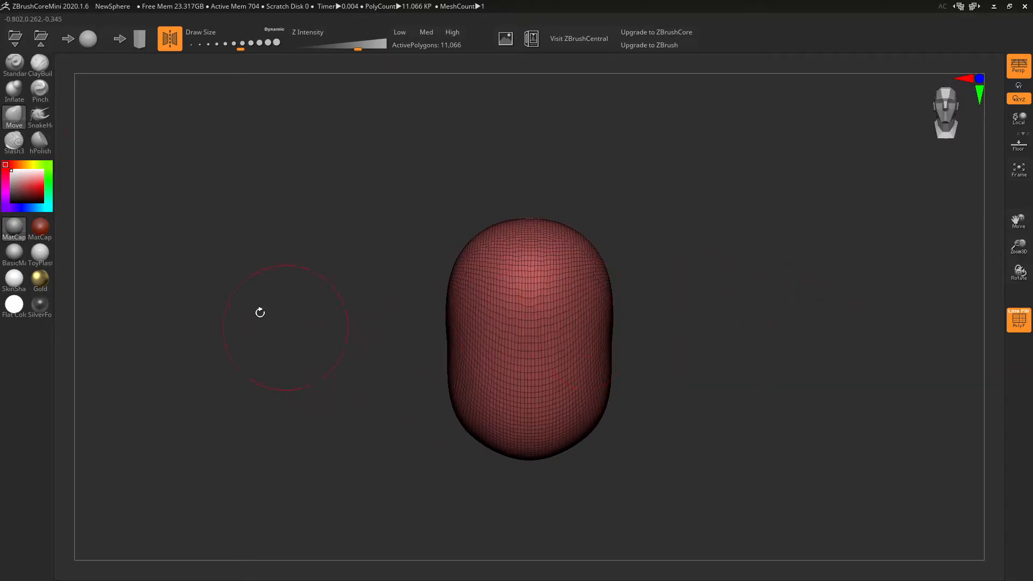
- Lay and widen a horizontal ClayBuildup band across the upper face for the brow
click(39, 64)
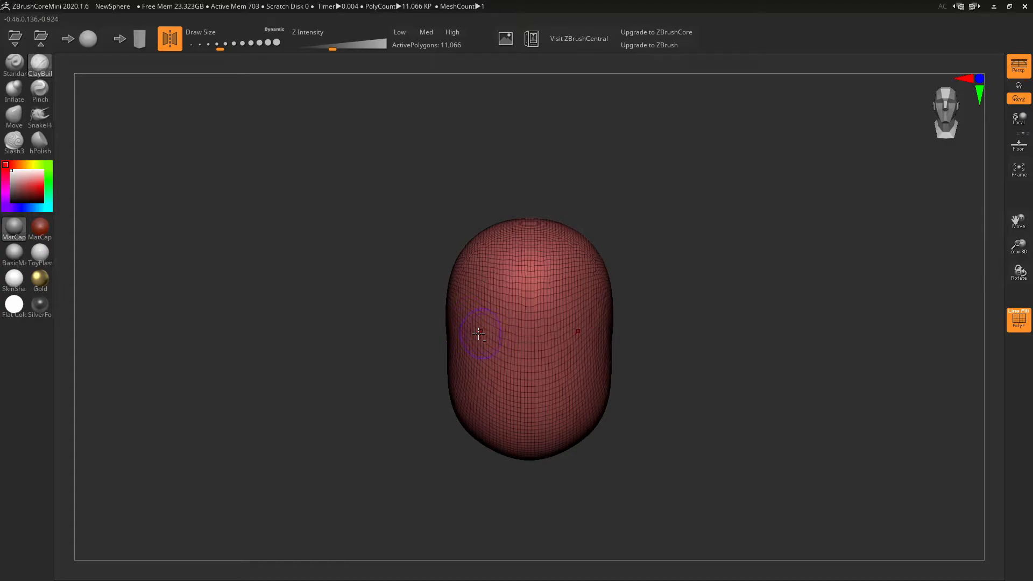
mouse_move(479, 330)
mouse_down()
mouse_move(591, 329)
mouse_move(474, 328)
mouse_move(573, 315)
mouse_up()
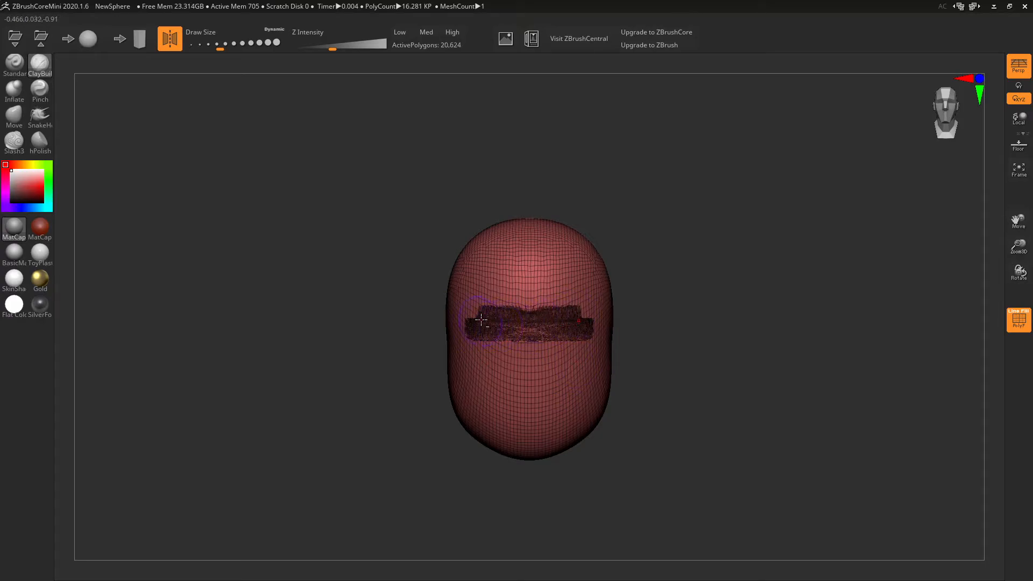
mouse_move(497, 317)
mouse_down()
mouse_move(484, 329)
mouse_move(581, 334)
mouse_move(557, 331)
mouse_move(563, 321)
mouse_up()
ctrl+right_drag(664, 334, 833, 384)
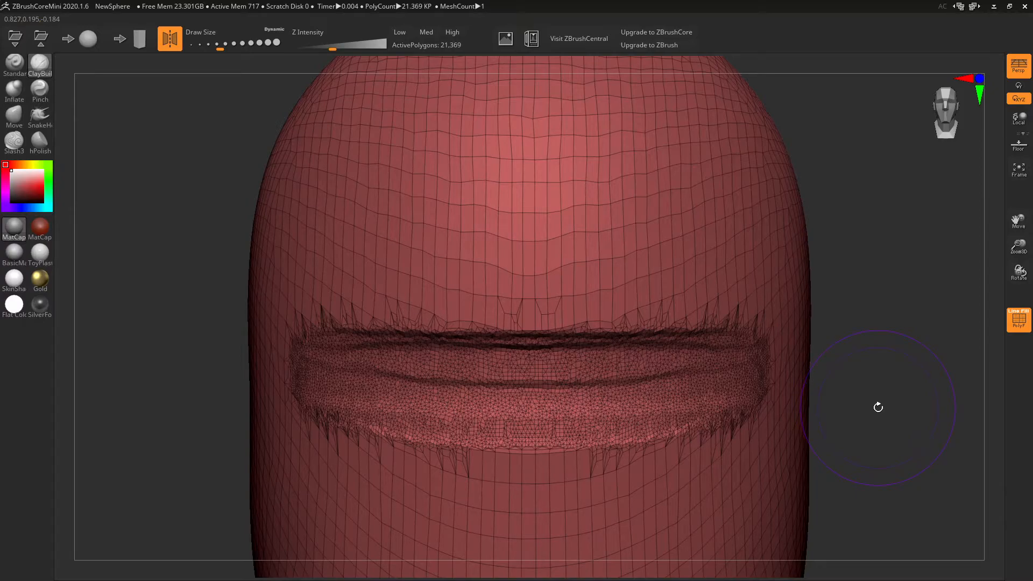
mouse_move(897, 424)
mouse_down()
mouse_move(858, 418)
mouse_move(874, 414)
mouse_up()
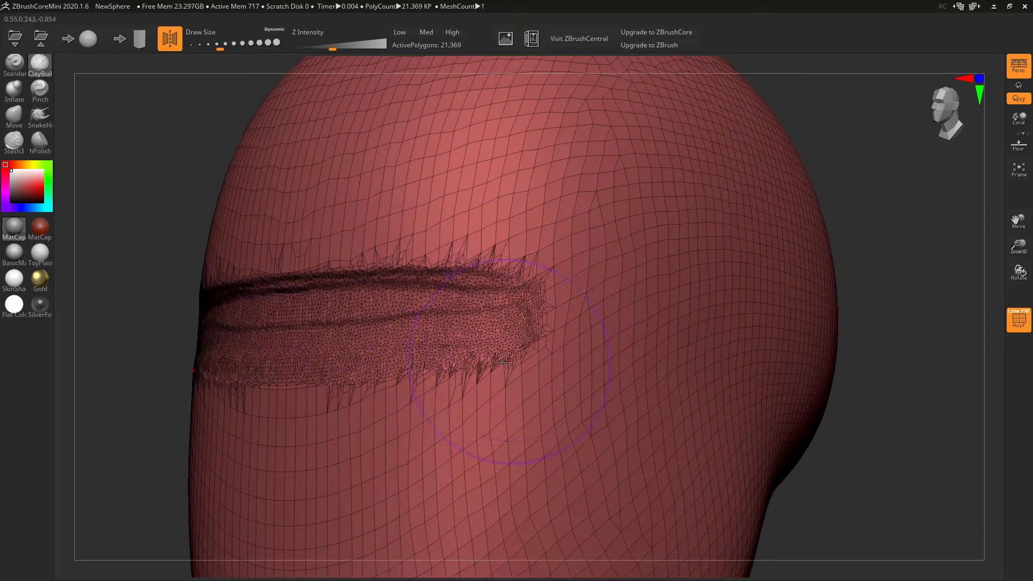
- Inspect the brow band with wireframe on and off, undoing a trial smoothing stroke
click(1017, 319)
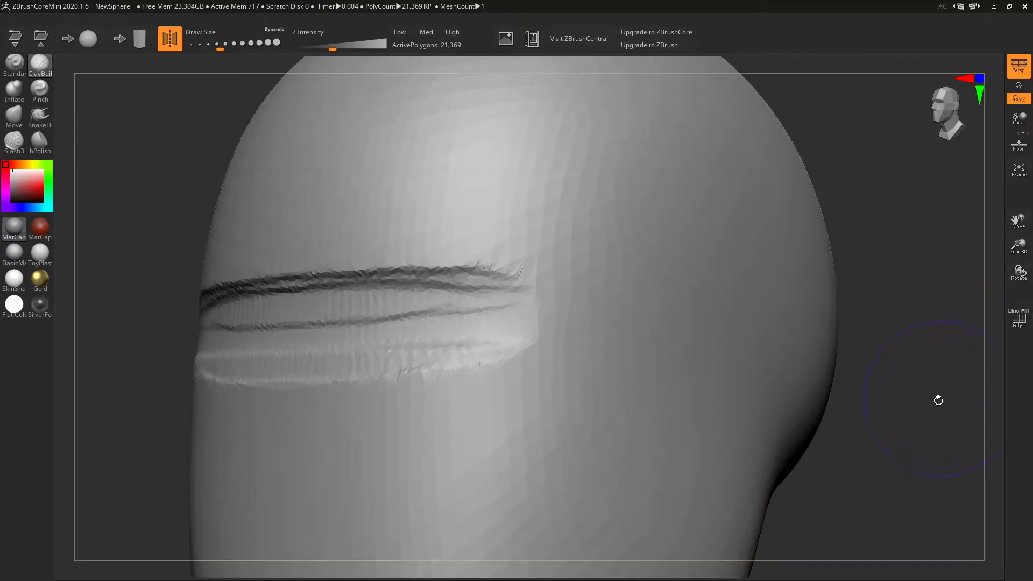
mouse_move(902, 424)
mouse_down()
mouse_move(928, 438)
mouse_move(671, 334)
mouse_up()
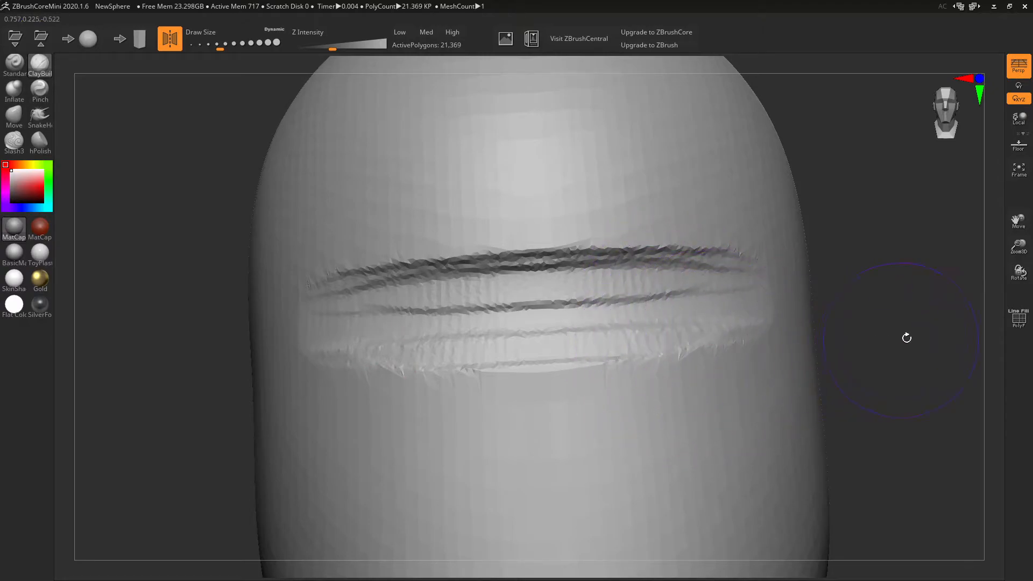
click(1013, 318)
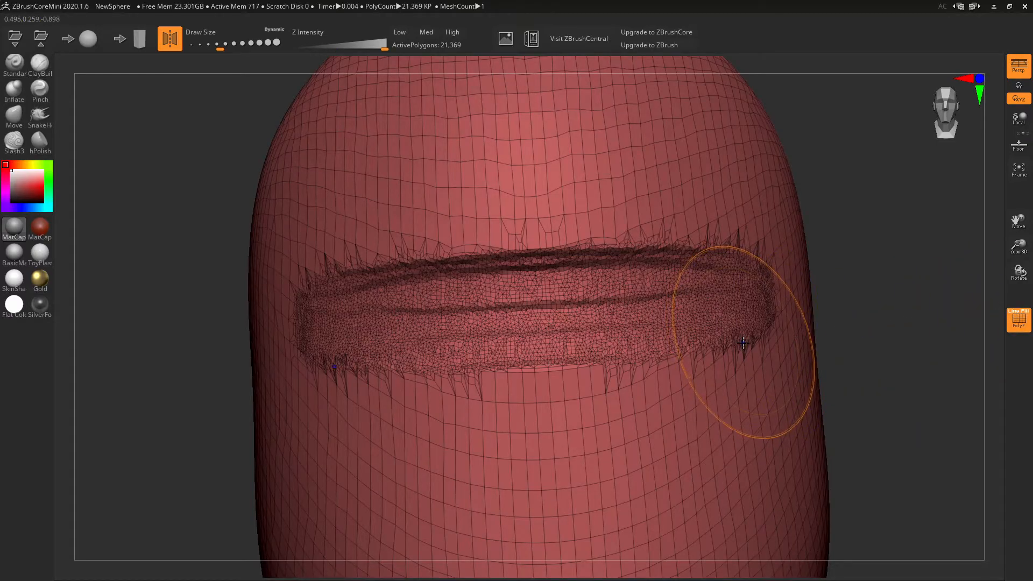
mouse_move(749, 352)
shift+mouse_down()
mouse_move(680, 326)
mouse_move(577, 368)
mouse_move(484, 344)
mouse_move(388, 355)
mouse_move(355, 275)
mouse_move(451, 305)
mouse_move(366, 267)
shift+mouse_up()
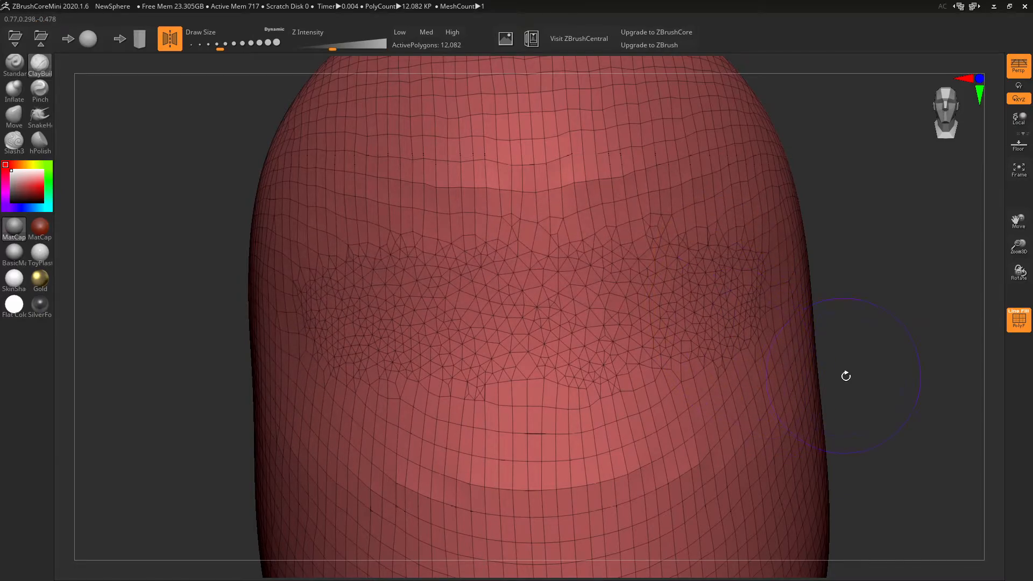
key(ctrl+z)
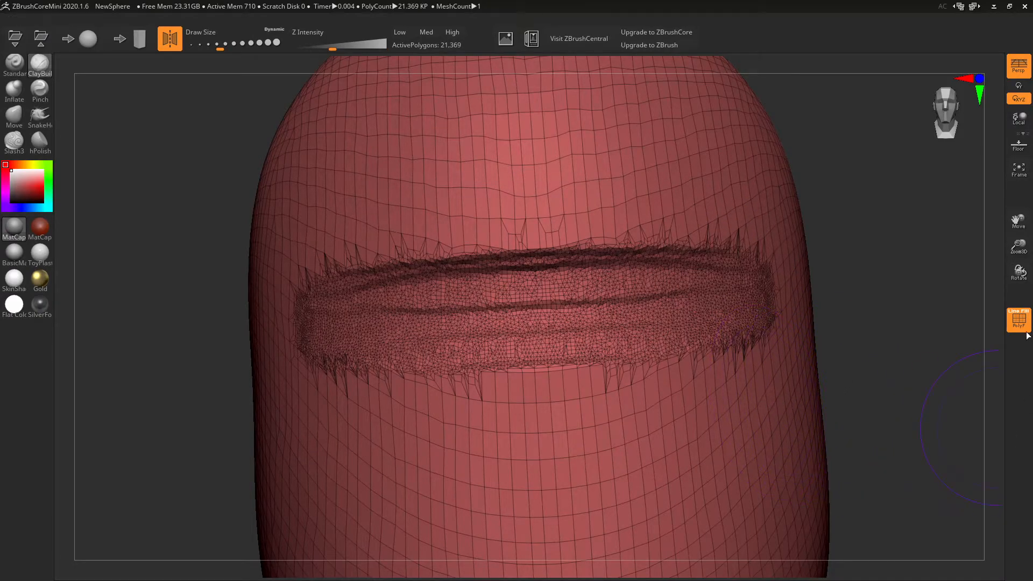
click(1019, 320)
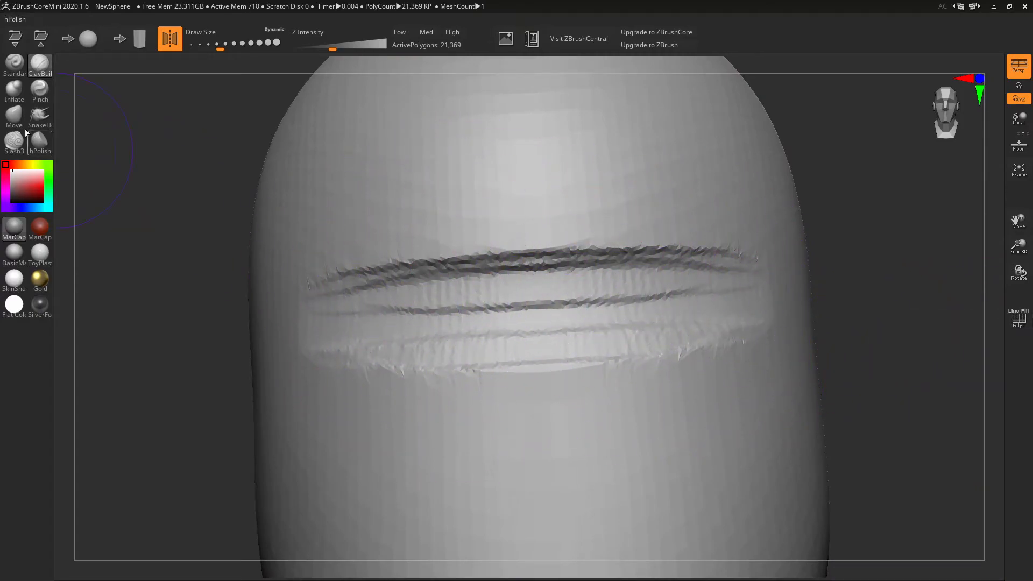
alt+drag(904, 397, 856, 345)
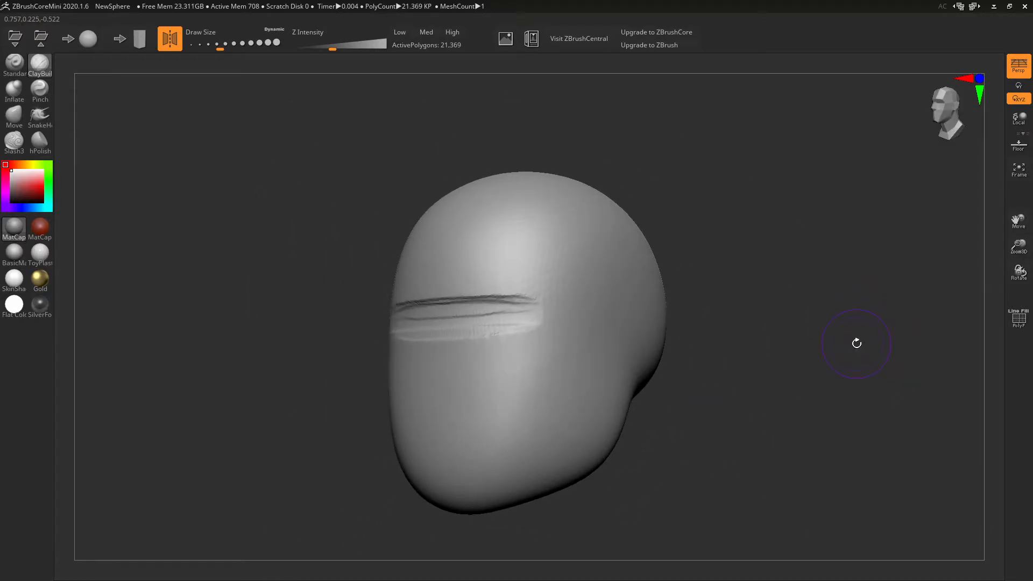
- From a front view, add ClayBuildup along the mouth crease, widen the nose base and shape the bridge
shift+right_drag(520, 323, 544, 334)
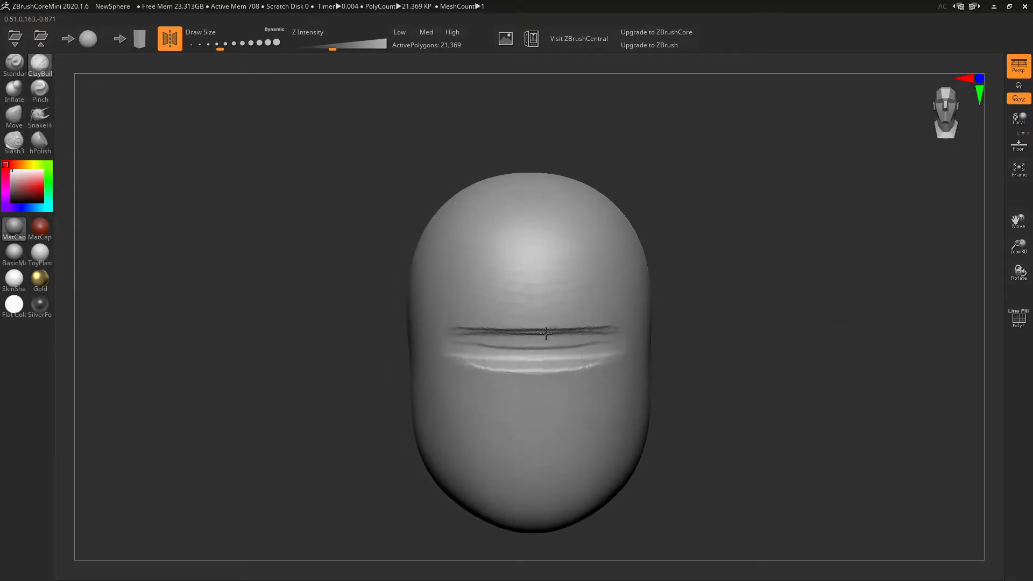
mouse_move(501, 355)
mouse_down()
mouse_move(596, 364)
mouse_move(611, 347)
mouse_move(462, 349)
mouse_up()
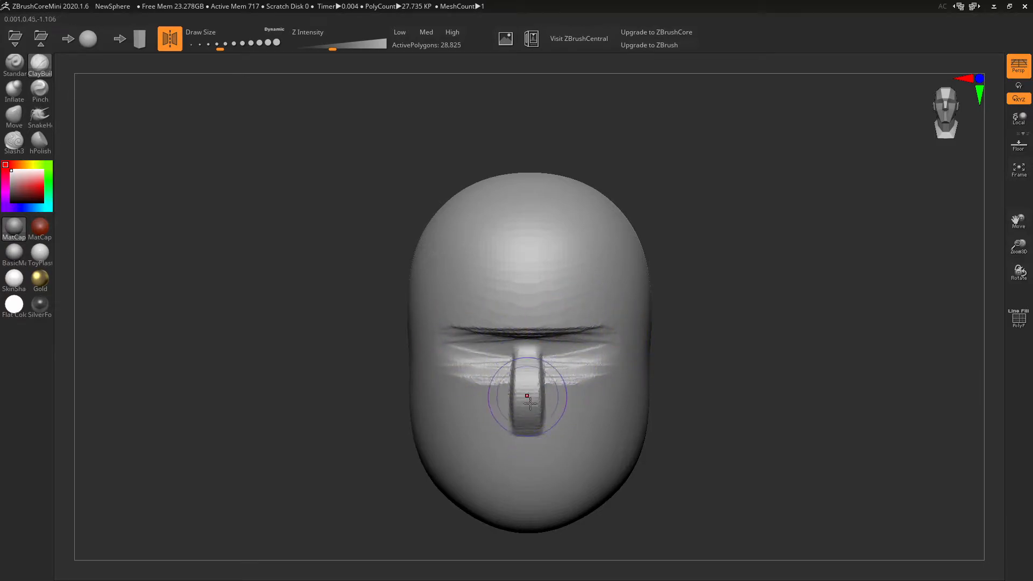
mouse_move(489, 417)
mouse_down()
mouse_move(478, 415)
mouse_move(560, 415)
mouse_up()
mouse_move(668, 385)
mouse_down()
mouse_move(558, 391)
mouse_move(608, 389)
mouse_up()
mouse_move(507, 381)
mouse_down()
mouse_move(450, 364)
mouse_move(482, 351)
mouse_move(525, 390)
mouse_up()
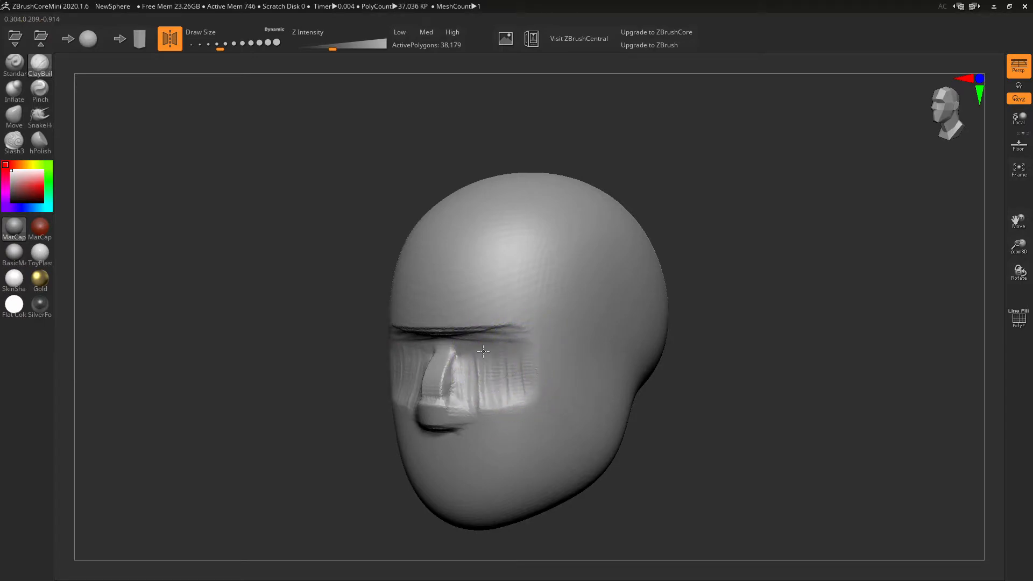
- Build clay below the nose, raise the chin, then bring the FacialAnatomy.png reference over the sculpt
mouse_move(534, 317)
right_down()
mouse_move(606, 259)
mouse_move(592, 279)
right_up()
mouse_move(503, 395)
mouse_down()
mouse_move(517, 420)
mouse_move(535, 376)
mouse_move(568, 392)
mouse_move(560, 409)
mouse_move(525, 389)
mouse_move(489, 422)
mouse_up()
mouse_move(694, 363)
mouse_down()
mouse_move(560, 349)
mouse_move(687, 350)
mouse_move(687, 340)
mouse_up()
mouse_move(542, 433)
mouse_down()
mouse_move(589, 452)
mouse_move(580, 428)
mouse_move(541, 429)
mouse_up()
mouse_move(604, 419)
mouse_down()
mouse_move(655, 422)
mouse_move(664, 391)
mouse_up()
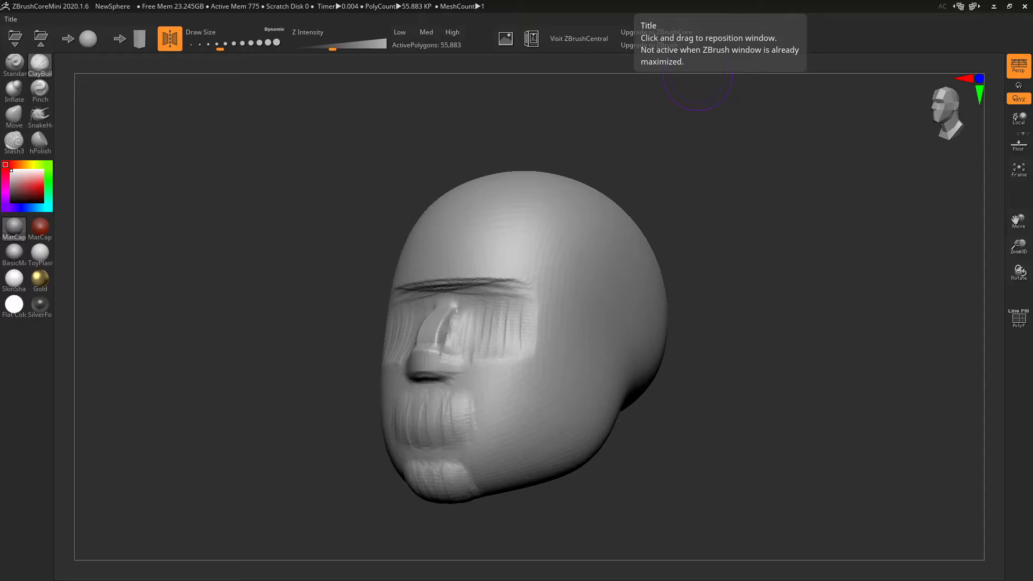
drag(441, 0, 287, 9)
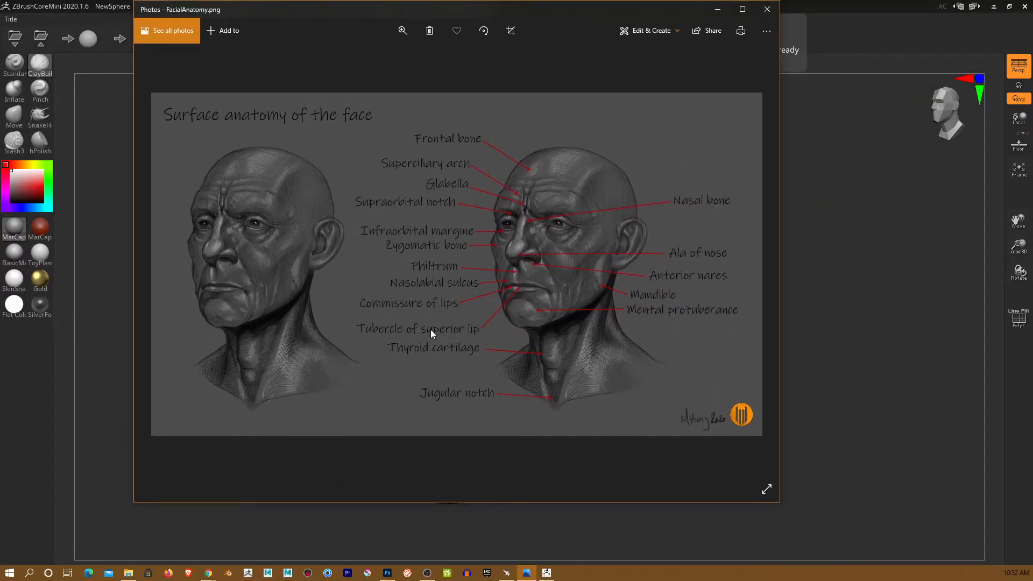
- Move the Photos FacialAnatomy.png window off the top of the screen to reveal the head
drag(355, 14, 694, 1)
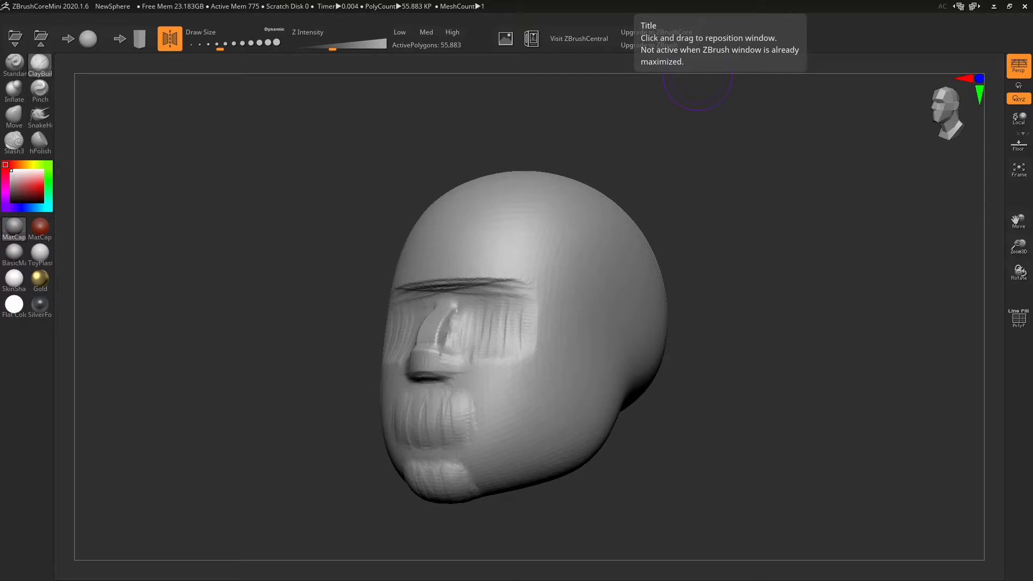
- Build up the nose bridge and both sides of the nose with ClayBuildup
mouse_move(579, 284)
right_down()
mouse_move(620, 281)
mouse_move(554, 312)
right_up()
mouse_move(508, 355)
mouse_down()
mouse_move(508, 381)
mouse_move(527, 375)
mouse_move(492, 376)
mouse_move(517, 346)
mouse_move(512, 364)
mouse_move(546, 394)
mouse_move(519, 357)
mouse_move(530, 365)
mouse_move(490, 336)
mouse_up()
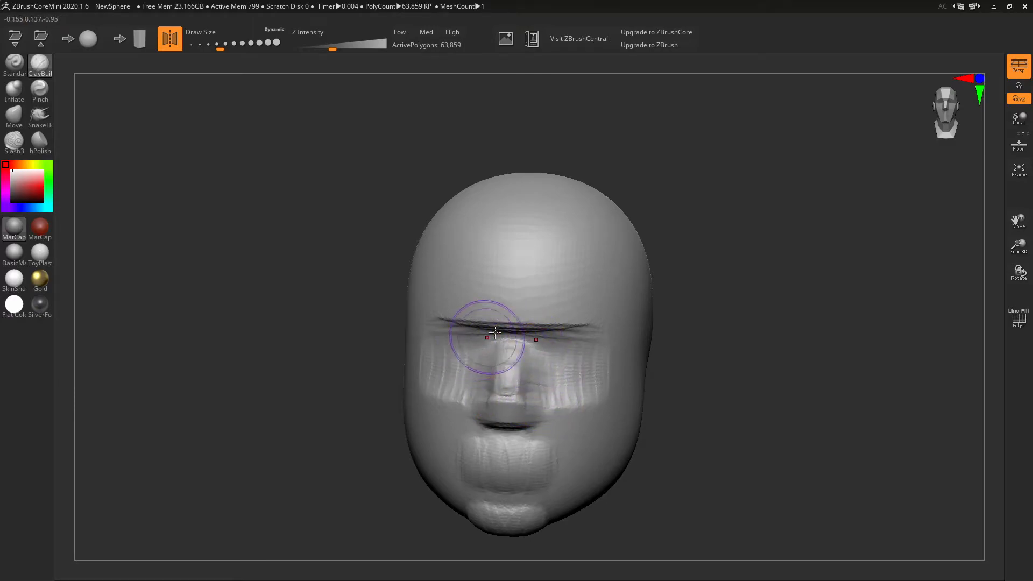
right_drag(565, 298, 558, 267)
mouse_move(509, 358)
mouse_down()
mouse_move(491, 359)
mouse_move(496, 375)
mouse_move(504, 369)
mouse_move(495, 364)
mouse_move(509, 373)
mouse_move(486, 370)
mouse_up()
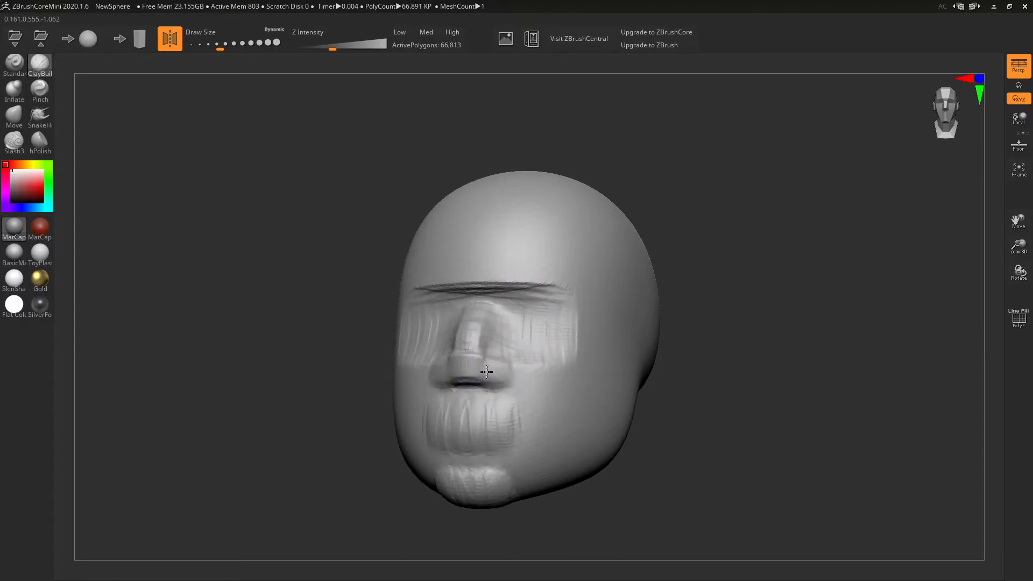
- Reshape the lips, fill under the nose, and sculpt a rough ear on the side of the head
mouse_move(563, 322)
right_down()
mouse_move(572, 300)
mouse_move(550, 343)
right_up()
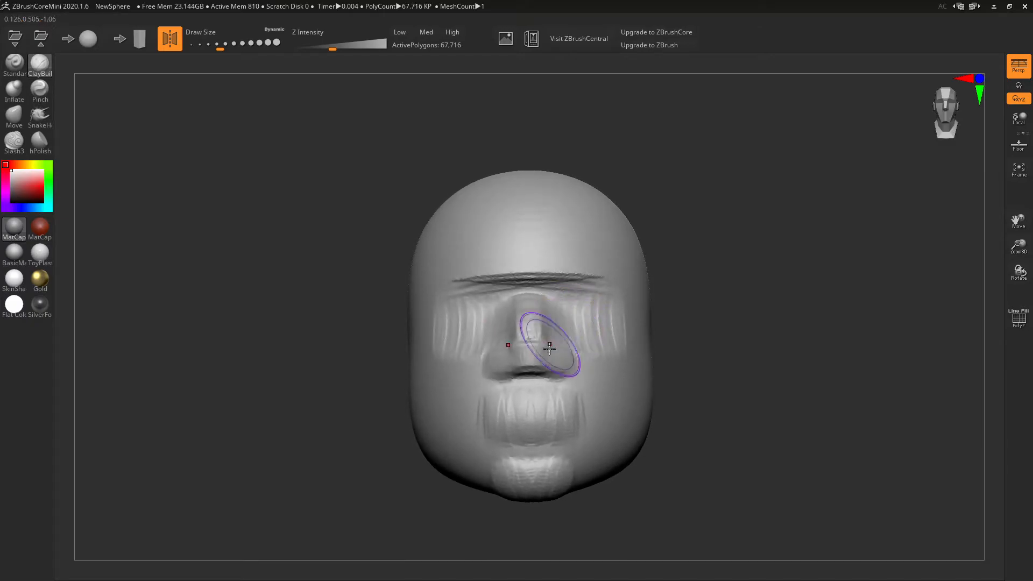
mouse_move(521, 353)
mouse_down()
mouse_move(525, 369)
mouse_move(552, 365)
mouse_move(517, 373)
mouse_up()
mouse_move(657, 339)
right_down()
mouse_move(629, 325)
mouse_move(570, 346)
mouse_move(603, 331)
right_up()
mouse_move(603, 331)
mouse_down()
mouse_move(576, 326)
mouse_move(572, 360)
mouse_move(568, 344)
mouse_move(587, 357)
mouse_move(579, 344)
mouse_move(560, 371)
mouse_move(569, 316)
mouse_move(595, 358)
mouse_move(568, 328)
mouse_move(559, 345)
mouse_move(586, 323)
mouse_move(542, 332)
mouse_move(580, 322)
mouse_up()
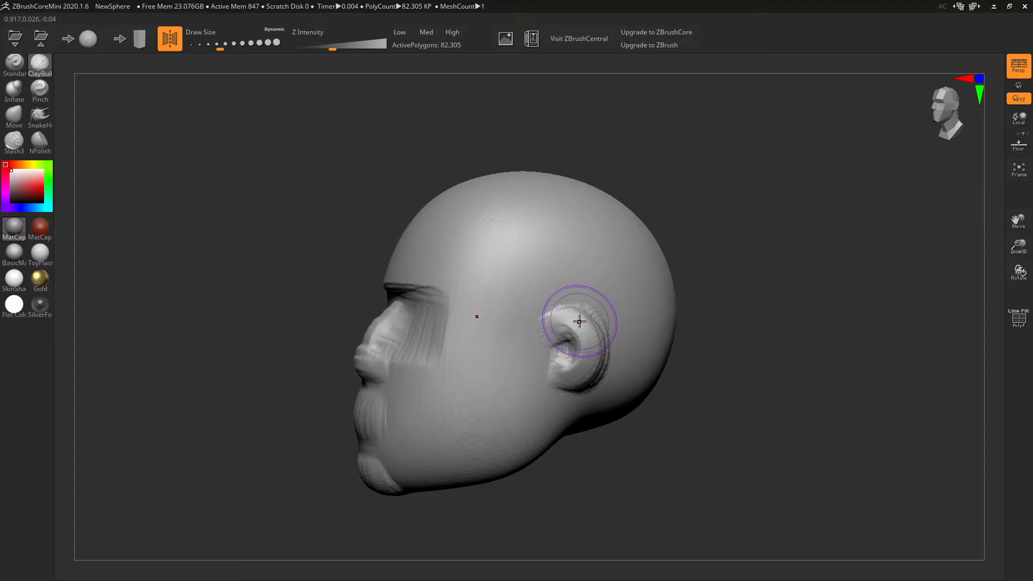
- Reshape the ear's upper inner rim, lower rim and inner fold
mouse_move(670, 330)
mouse_down()
mouse_move(644, 310)
mouse_move(689, 281)
mouse_move(640, 306)
mouse_up()
mouse_move(525, 312)
mouse_down()
mouse_move(539, 311)
mouse_move(561, 345)
mouse_move(554, 362)
mouse_move(563, 323)
mouse_move(557, 335)
mouse_move(548, 326)
mouse_move(568, 344)
mouse_move(544, 375)
mouse_up()
mouse_move(516, 329)
mouse_down()
mouse_move(530, 320)
mouse_move(556, 344)
mouse_move(540, 378)
mouse_up()
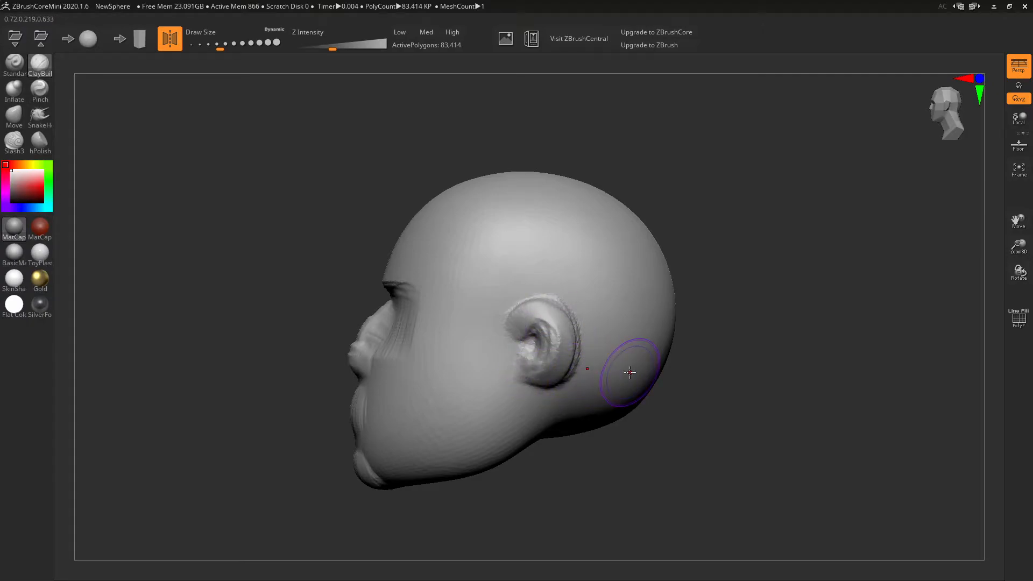
- Raise cheekbone ridges below the eye, extend them toward the jaw, and soften the upper ridge
drag(777, 535, 815, 548)
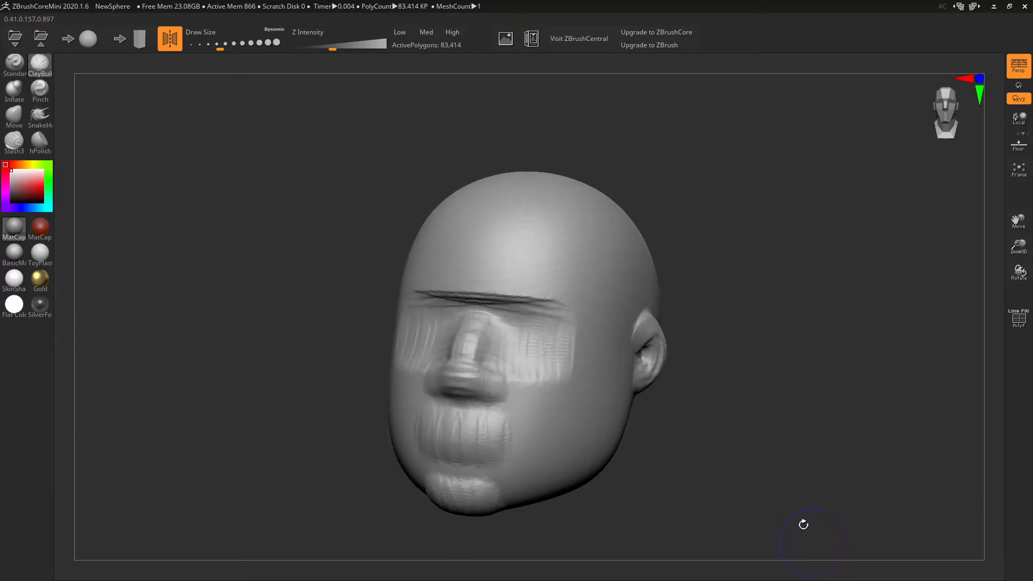
mouse_move(680, 440)
mouse_down()
mouse_move(715, 433)
mouse_move(680, 448)
mouse_up()
drag(523, 380, 484, 411)
mouse_move(524, 360)
mouse_down()
mouse_move(490, 410)
mouse_move(539, 375)
mouse_up()
mouse_move(488, 414)
mouse_down()
mouse_move(550, 389)
mouse_move(482, 440)
mouse_up()
mouse_move(556, 389)
mouse_down()
mouse_move(476, 463)
mouse_move(569, 408)
mouse_move(469, 475)
mouse_up()
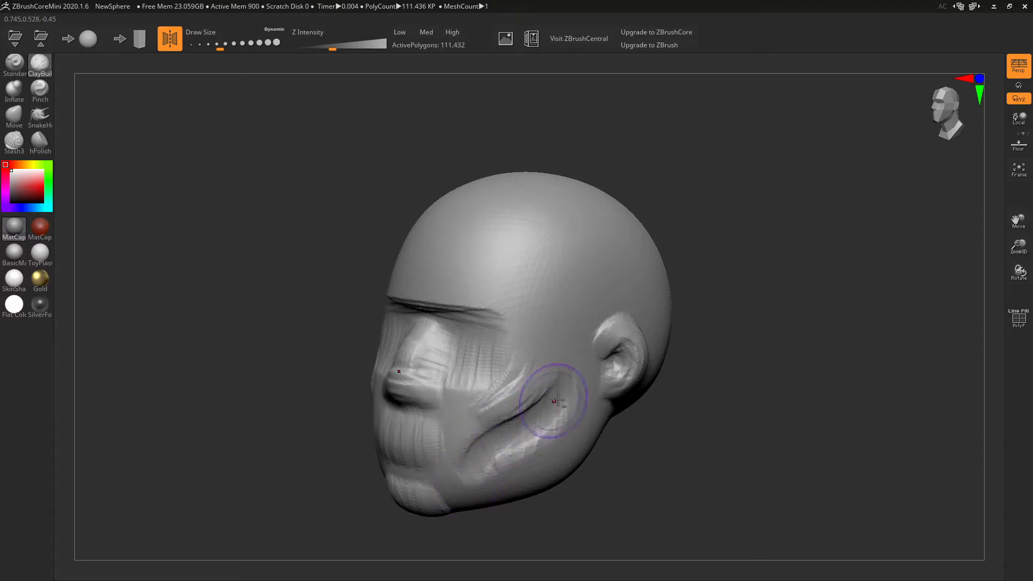
mouse_move(563, 399)
shift+mouse_down()
mouse_move(474, 446)
mouse_move(487, 373)
mouse_move(435, 364)
mouse_move(401, 380)
mouse_move(390, 433)
mouse_move(400, 500)
mouse_move(468, 503)
mouse_move(535, 473)
mouse_move(635, 355)
mouse_move(620, 352)
shift+mouse_up()
- Smooth the ear, cheek and jaw surfaces with the Smooth brush
drag(726, 431, 645, 422)
mouse_move(526, 307)
shift+mouse_down()
mouse_move(504, 390)
mouse_move(517, 322)
shift+mouse_up()
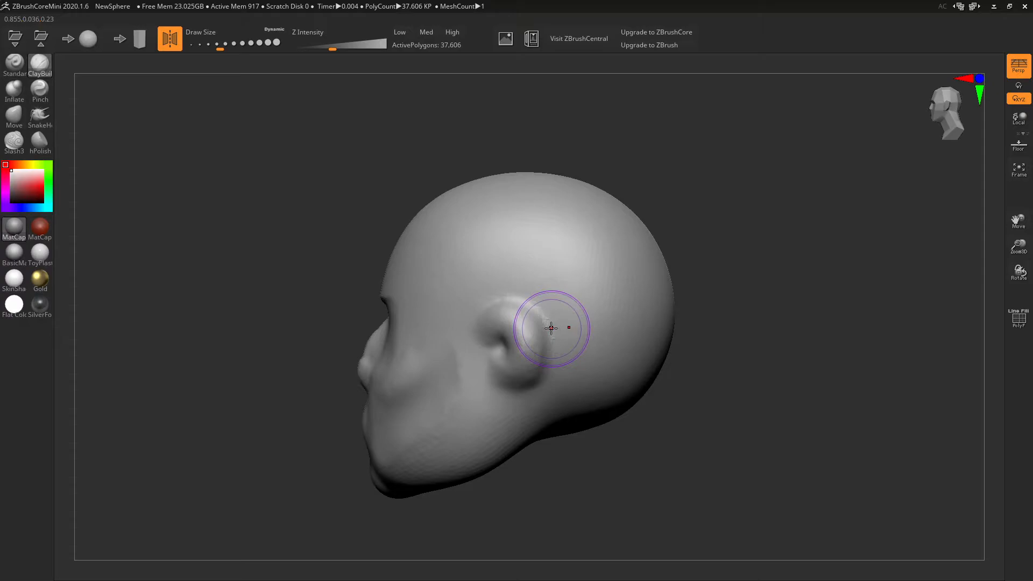
mouse_move(458, 346)
shift+mouse_down()
mouse_move(438, 441)
mouse_move(412, 453)
mouse_move(402, 440)
mouse_move(496, 379)
shift+mouse_up()
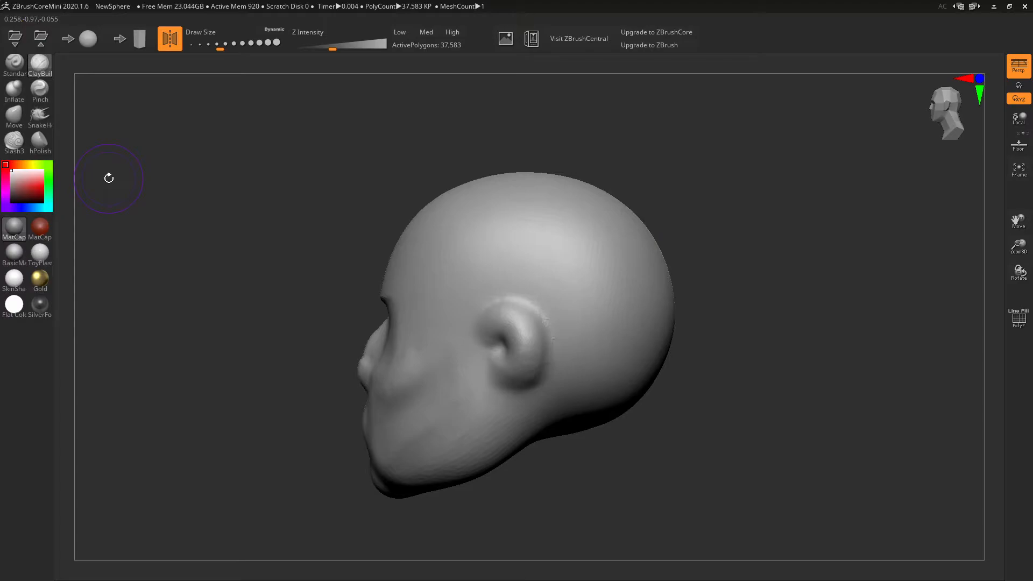
- Turn the head to the front and smooth the cheek and brow area
drag(208, 281, 254, 284)
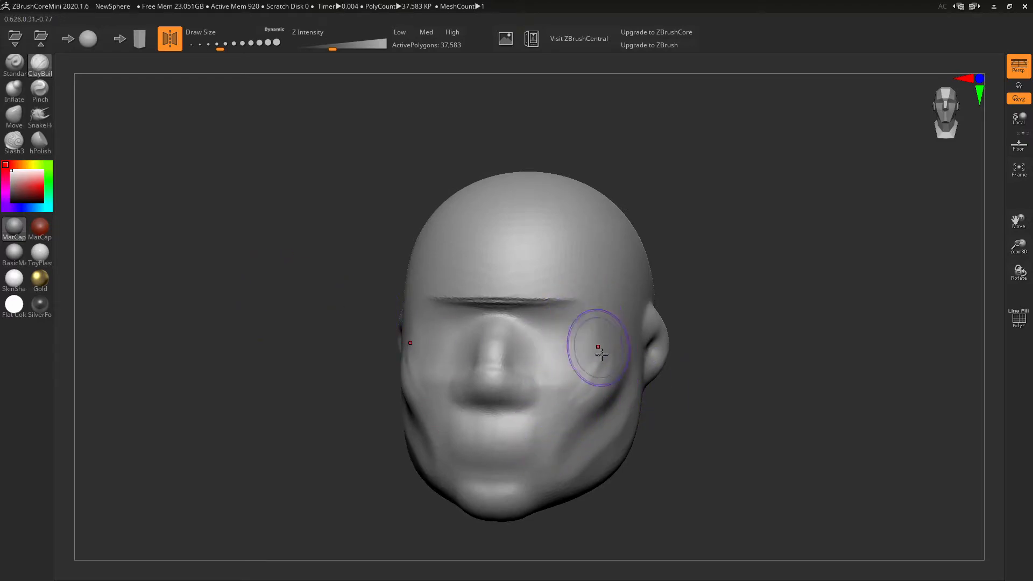
mouse_move(593, 382)
shift+mouse_down()
mouse_move(597, 361)
mouse_move(577, 371)
shift+mouse_up()
mouse_move(565, 300)
shift+mouse_down()
mouse_move(510, 299)
mouse_move(507, 286)
mouse_move(589, 291)
mouse_move(618, 322)
mouse_move(612, 303)
mouse_move(584, 286)
mouse_move(533, 280)
shift+mouse_up()
- Thicken the brow ridge with ClayBuildup strokes, check it in profile, then select the Move brush
mouse_move(595, 274)
right_down()
mouse_move(622, 293)
mouse_move(540, 320)
right_up()
mouse_move(540, 321)
mouse_down()
mouse_move(484, 316)
mouse_move(445, 291)
mouse_up()
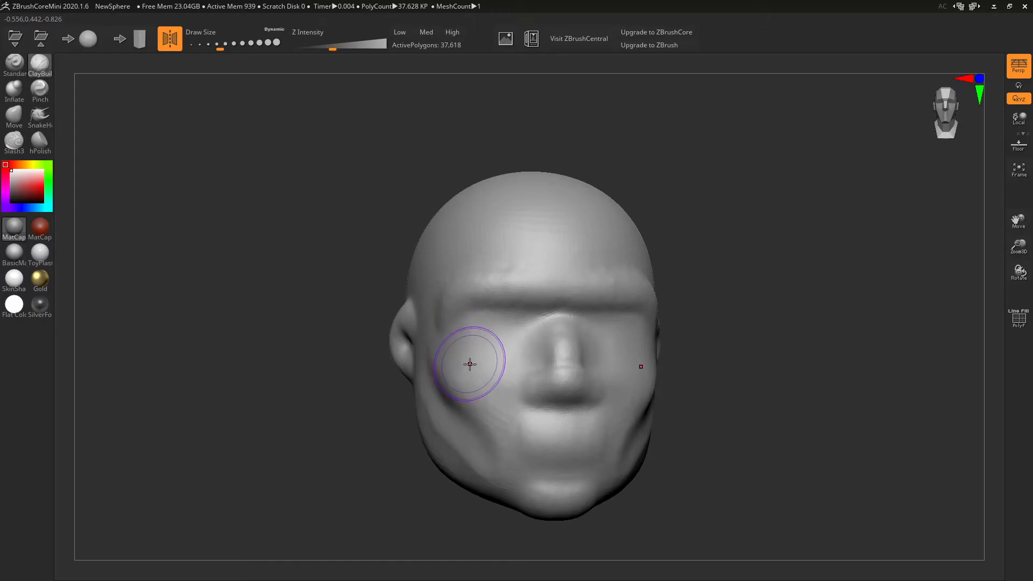
drag(793, 427, 779, 417)
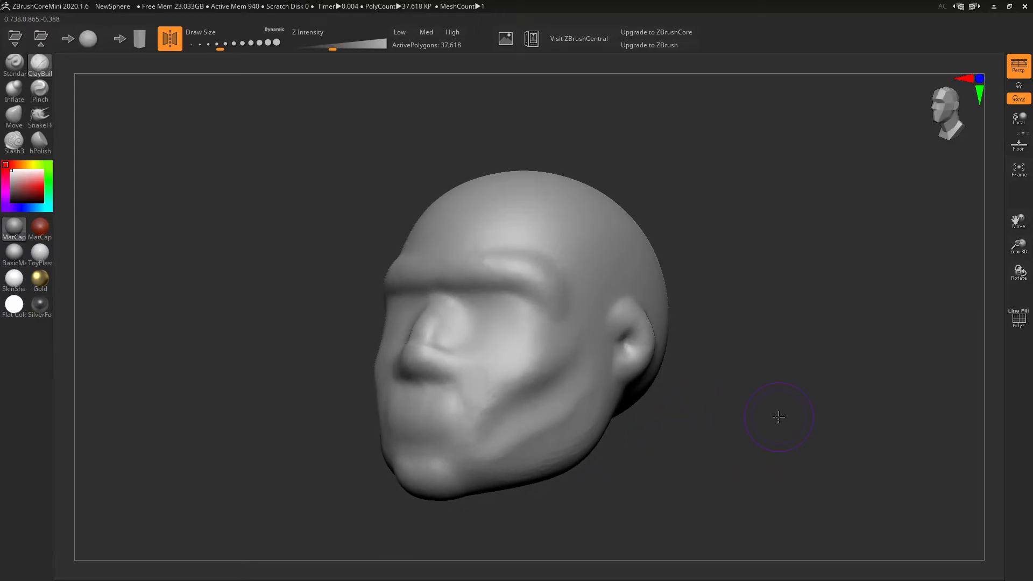
drag(784, 418, 754, 422)
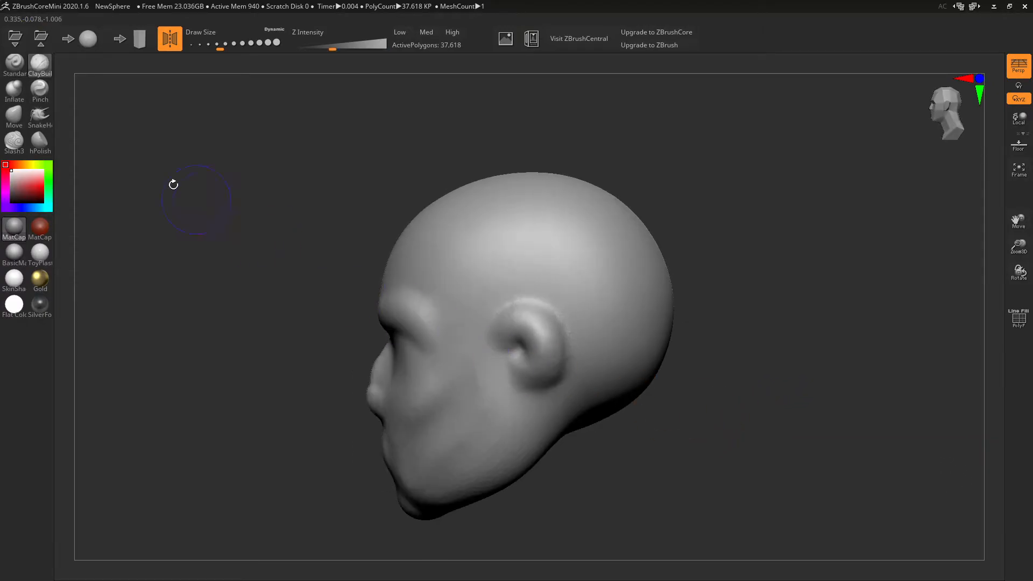
click(14, 114)
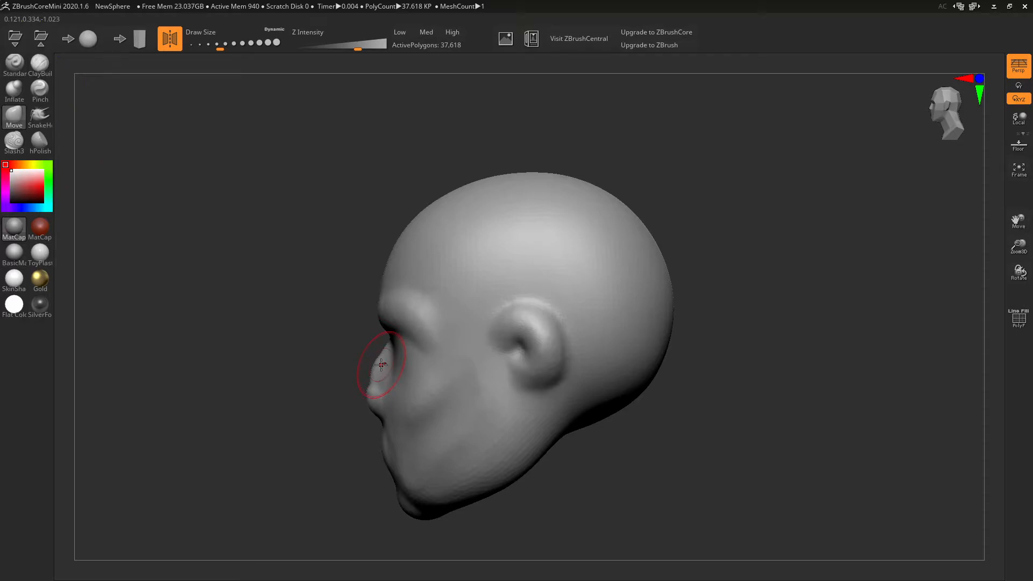
- Pull the nose tip further out, round it into the bridge and adjust its underside
drag(370, 397, 358, 399)
mouse_move(377, 365)
mouse_down()
mouse_move(377, 354)
mouse_move(360, 389)
mouse_move(374, 409)
mouse_up()
right_drag(396, 390, 535, 307)
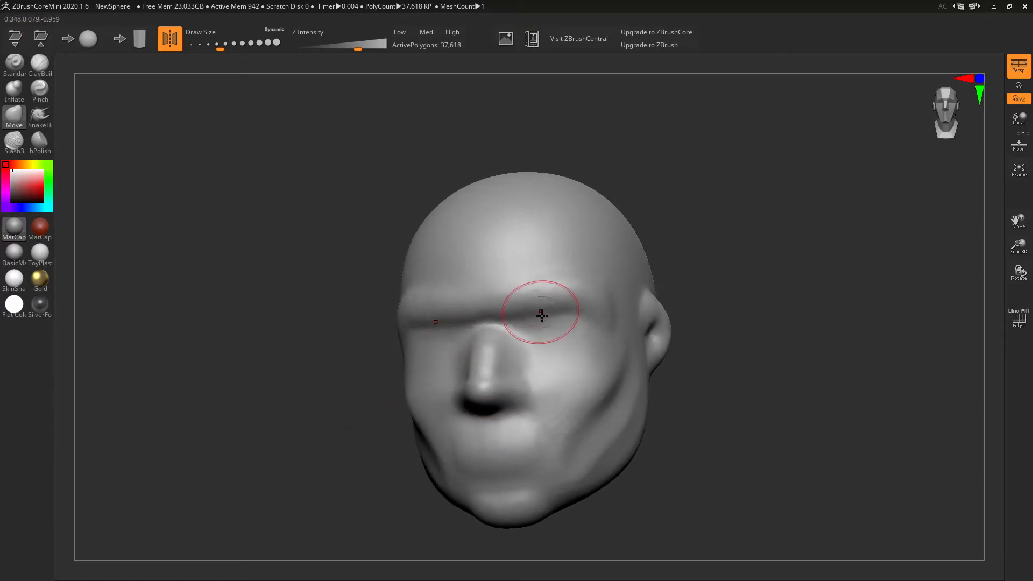
right_drag(559, 373, 561, 369)
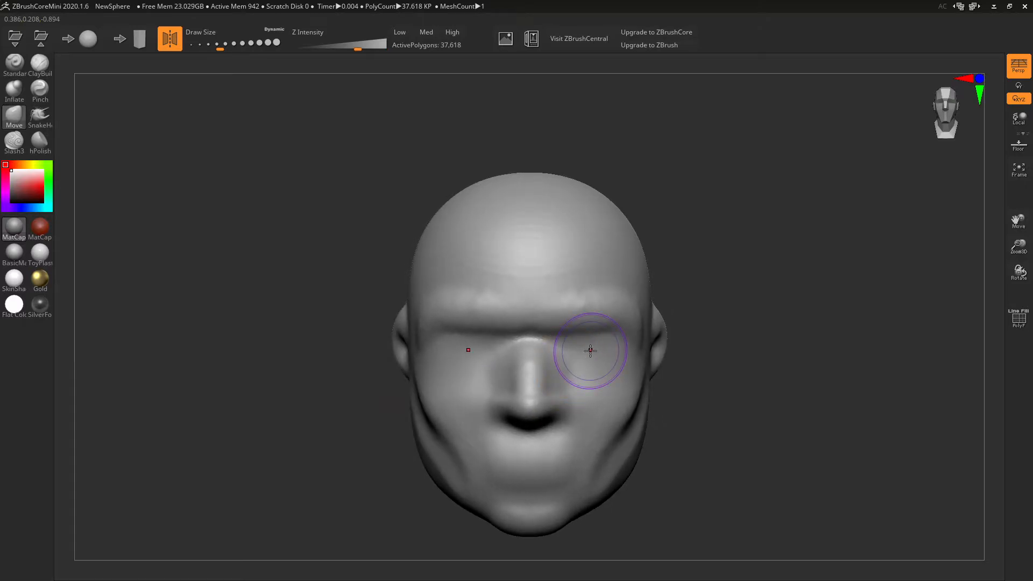
drag(802, 308, 785, 266)
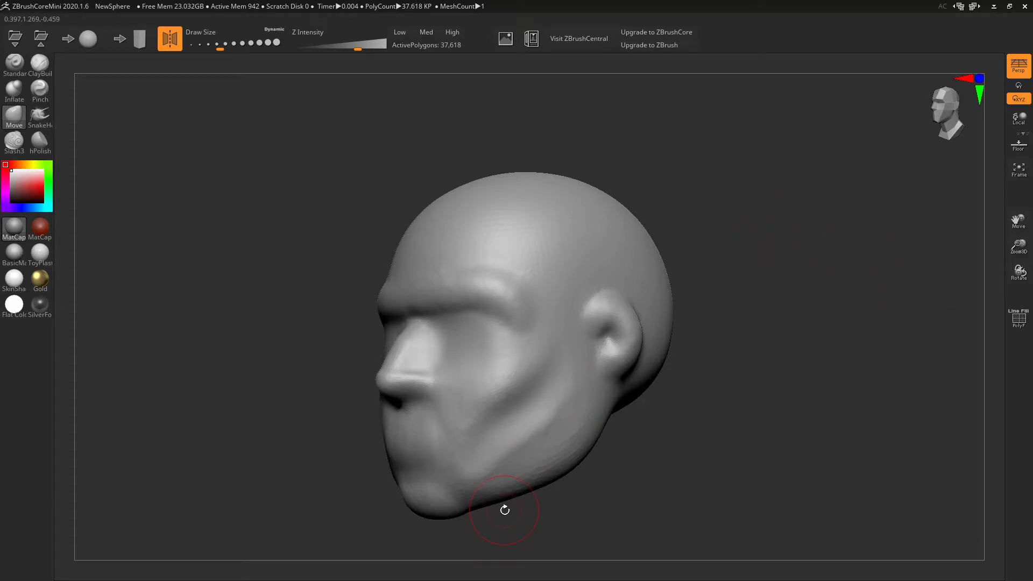
key(alt+Tab)
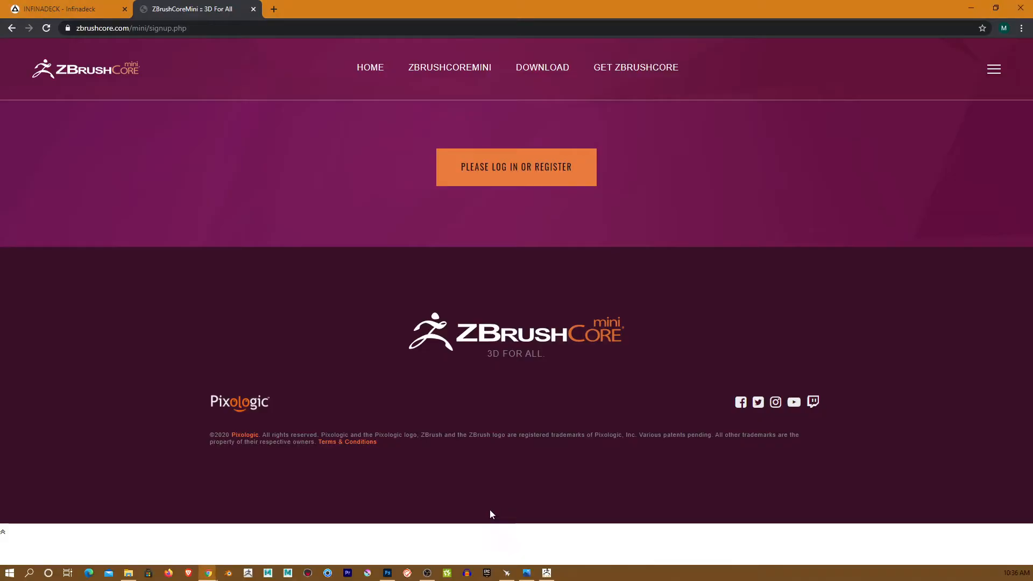
- In a new tab, search Google for 'wacom intuos' and open the Wacom Intuos page
click(268, 9)
click(445, 225)
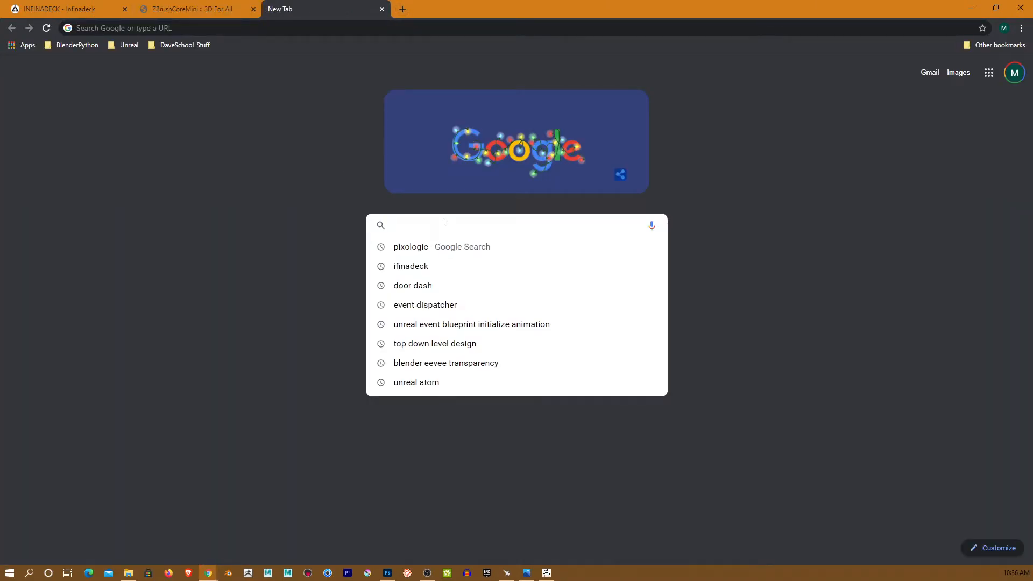
text(wacom)
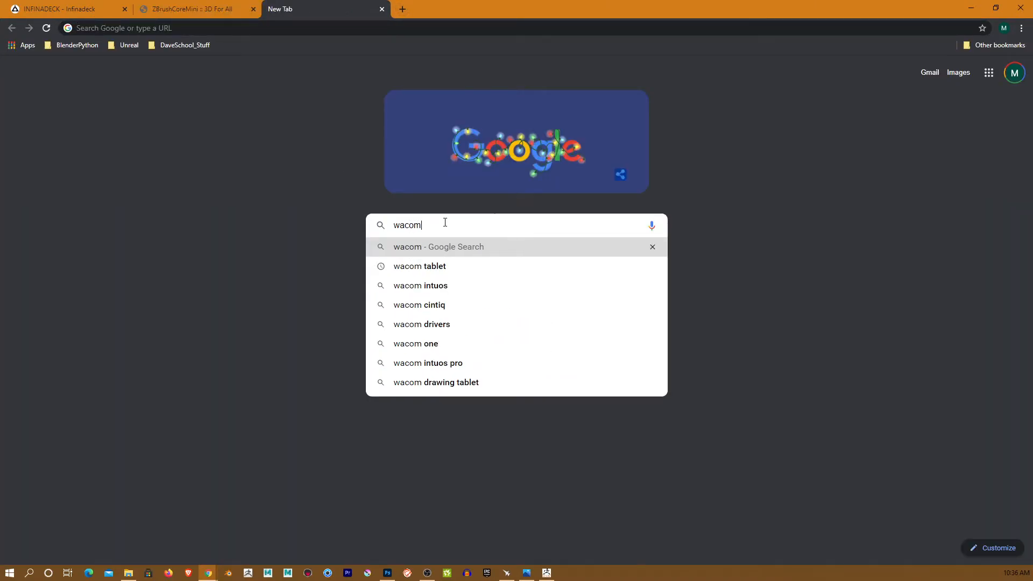
key(Down)
key(Down)
key(Return)
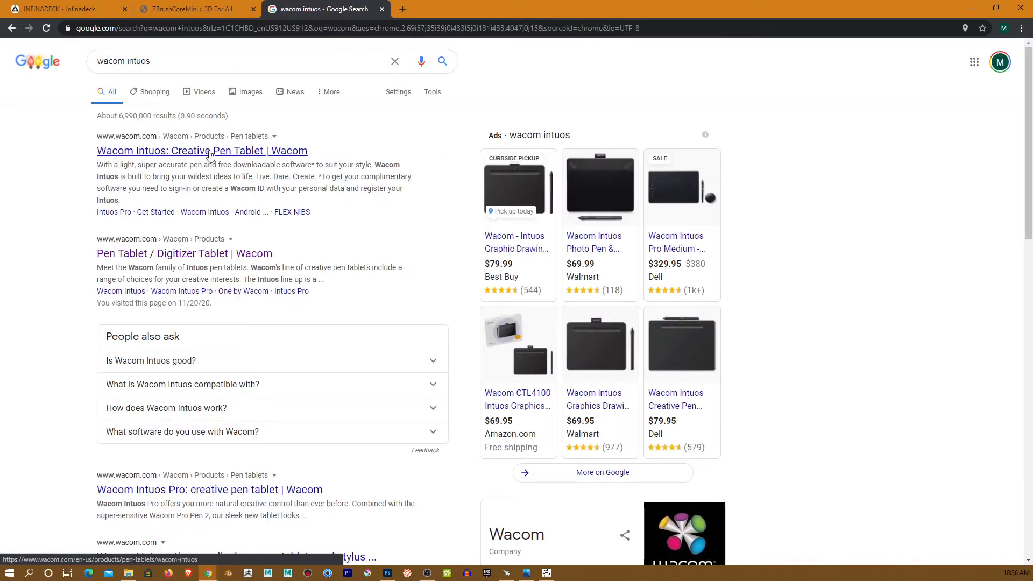
click(210, 152)
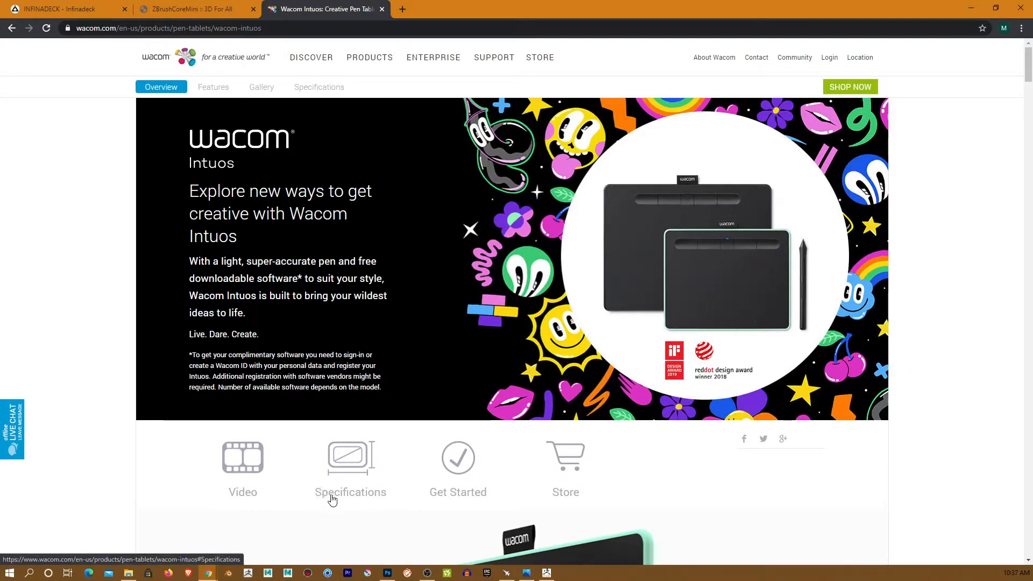
- Browse Products > Pen Displays to the Cintiq 22HD page, scroll it, then go back
click(366, 59)
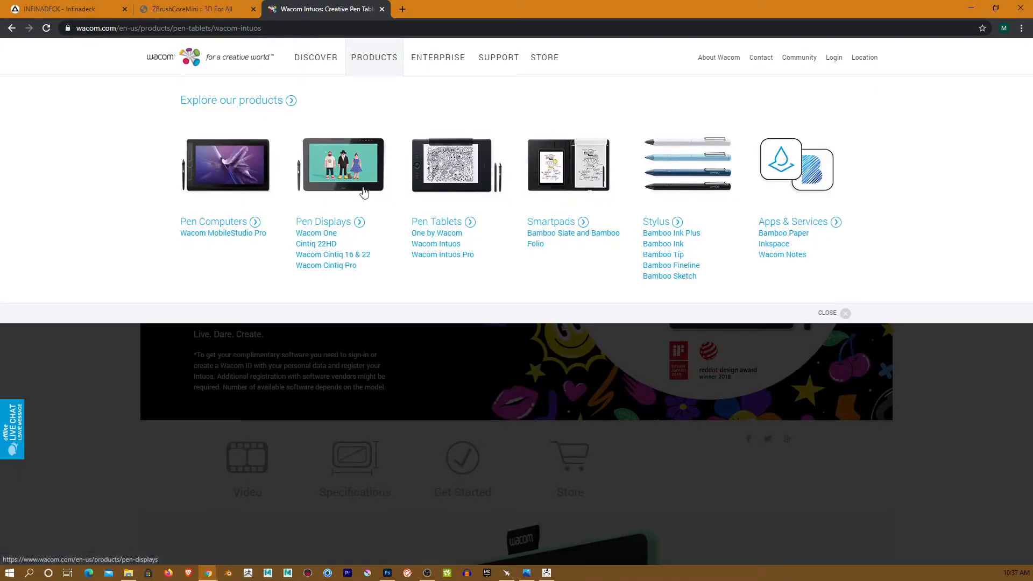
click(344, 223)
scroll(406, 419, down, 2)
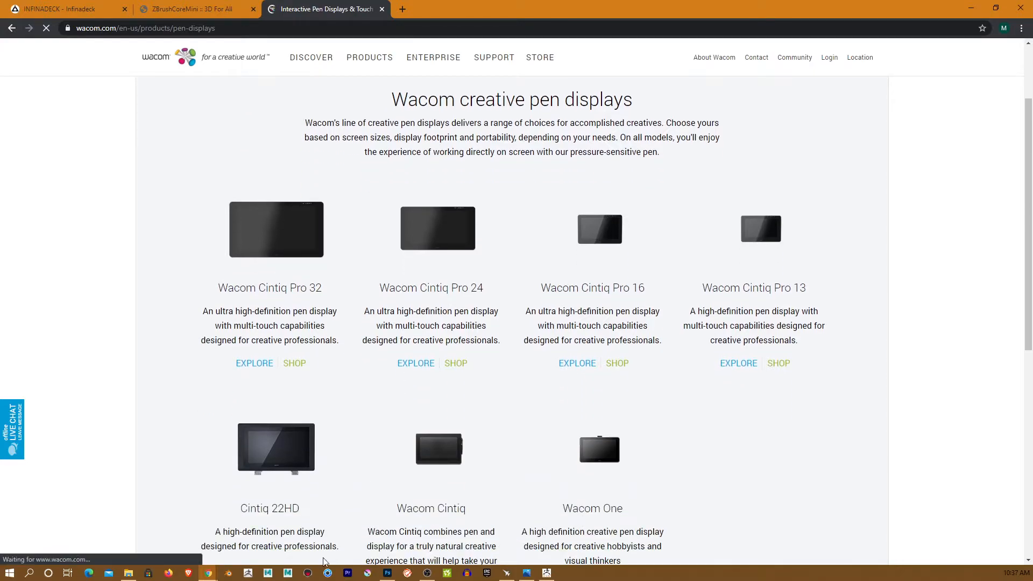
click(282, 455)
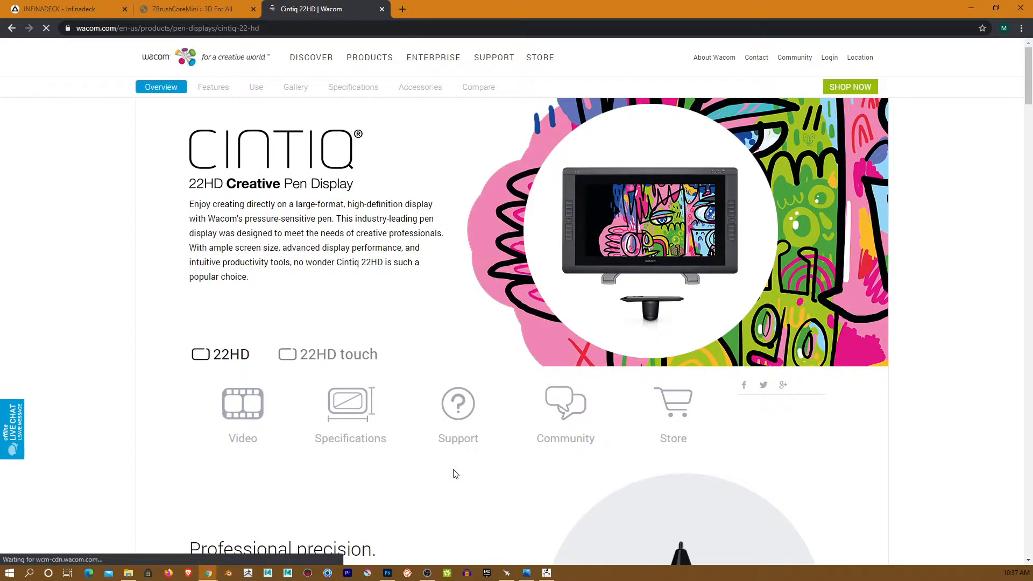
scroll(454, 473, down, 9)
scroll(441, 472, down, 4)
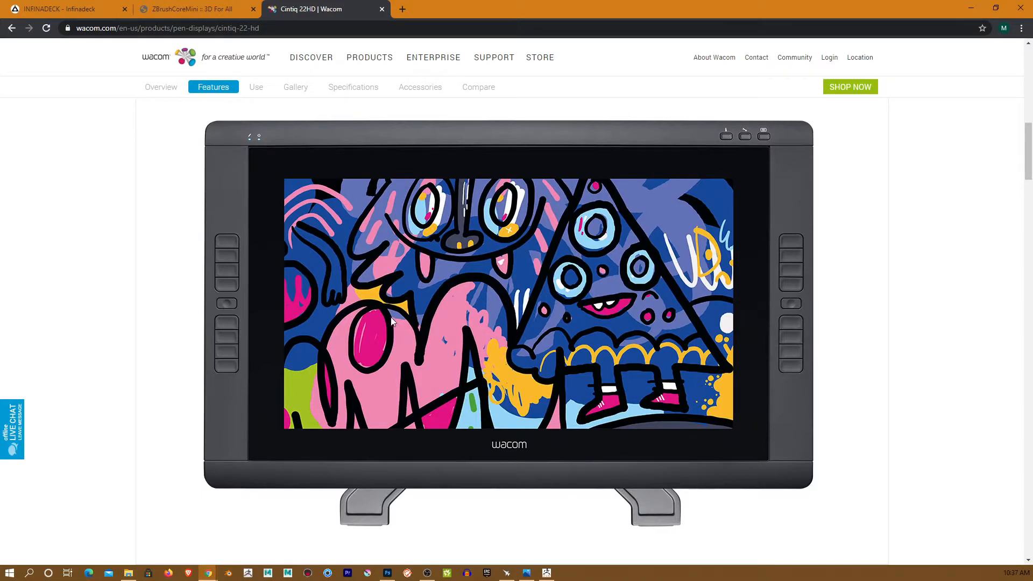
key(alt+Left)
key(alt+Left)
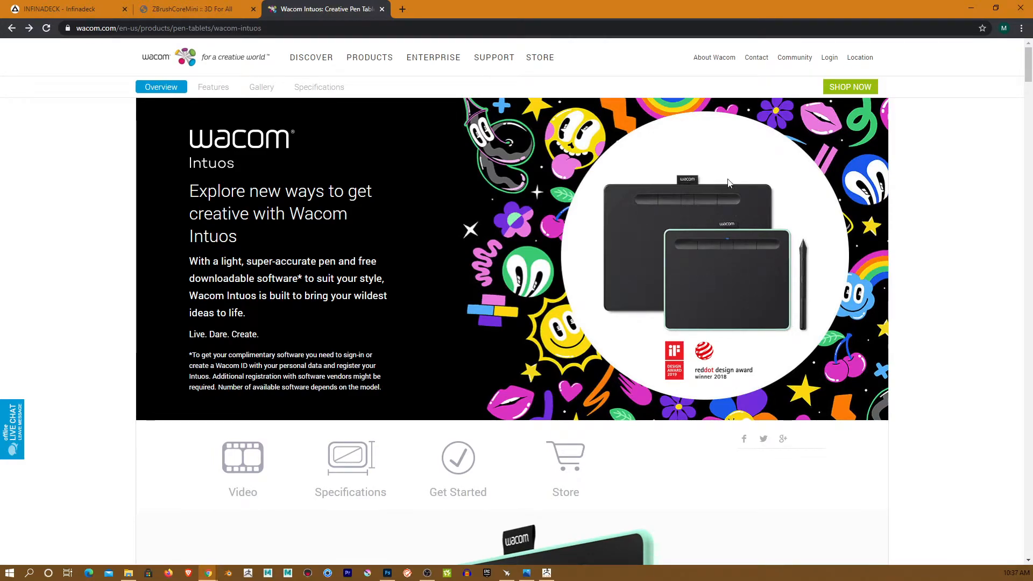
- In a new tab, search for 'amazon', open Amazon and dismiss the AmazonSmile popup
click(402, 8)
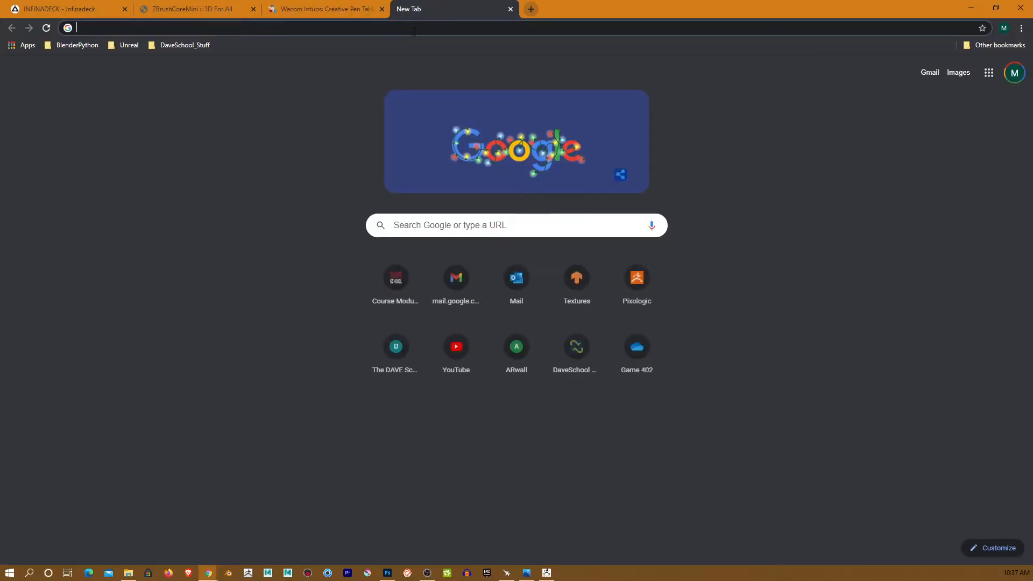
click(452, 225)
text(amazon)
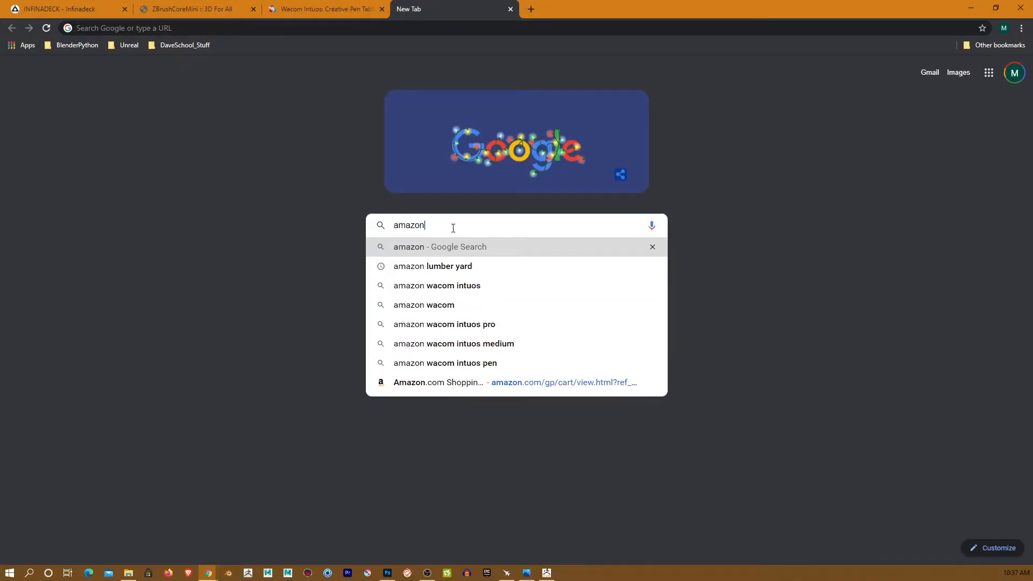
key(Return)
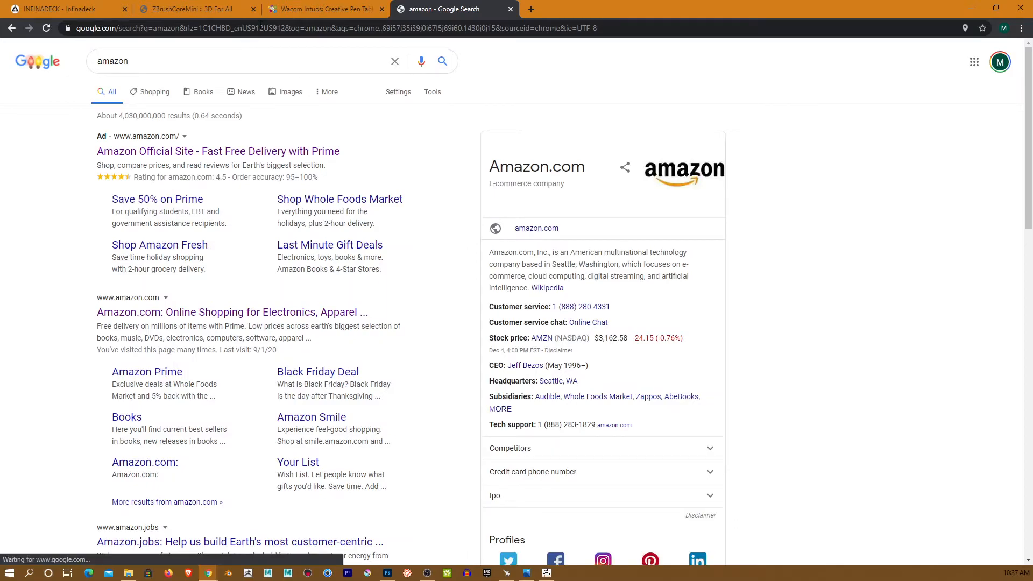
click(220, 154)
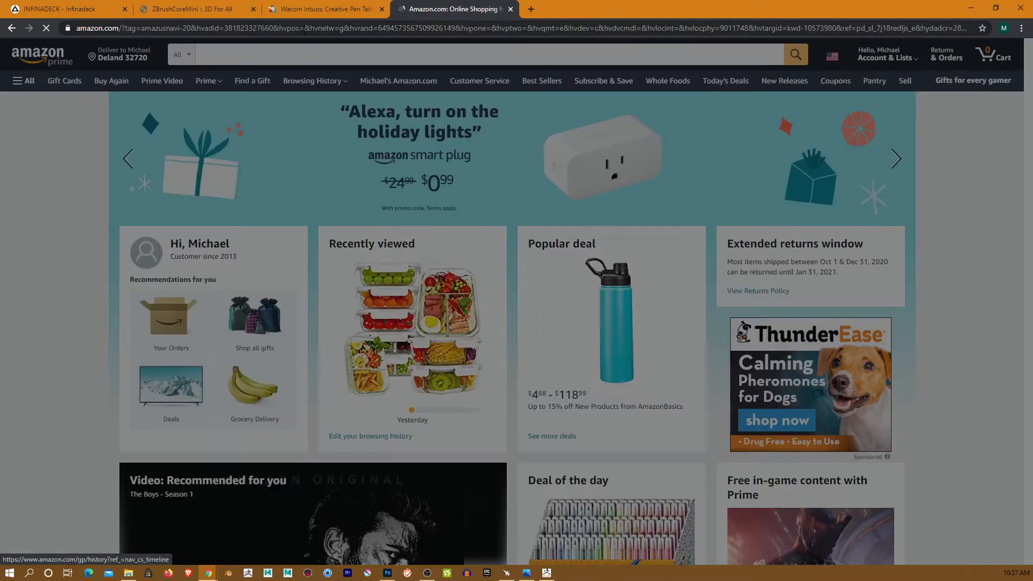
click(653, 245)
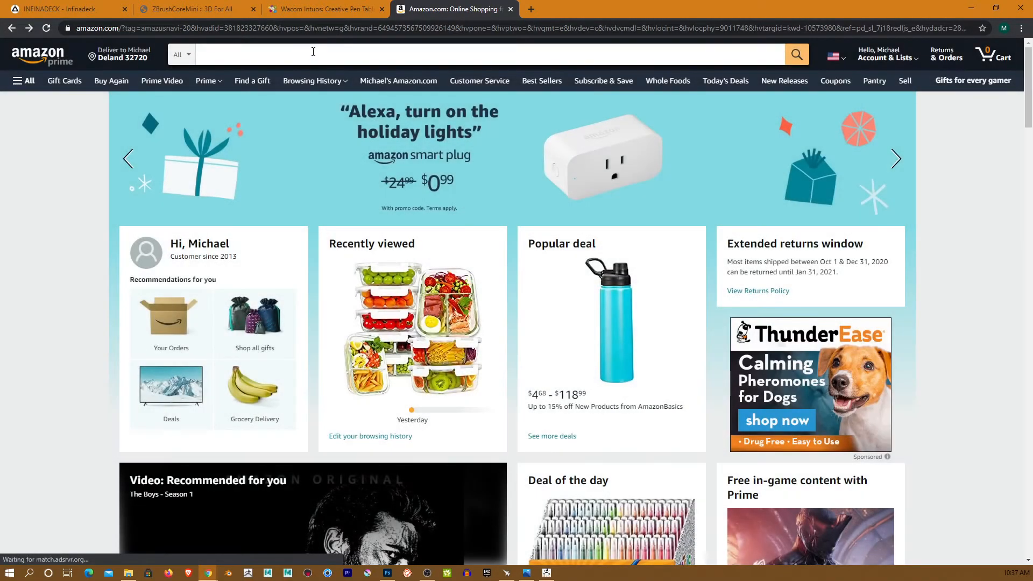
- Search Amazon for 'pen tablets' and scroll through the results
click(294, 53)
text(p)
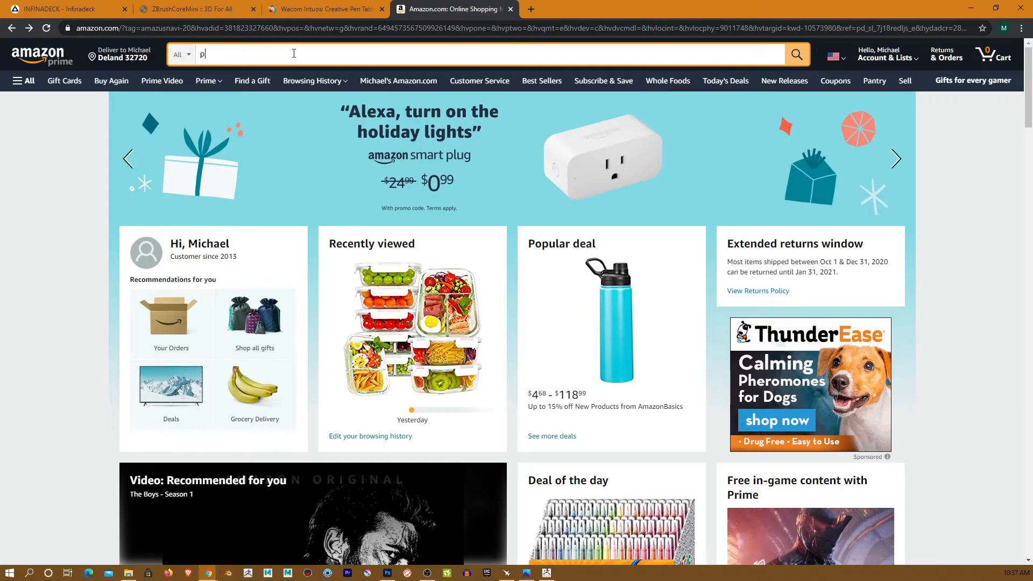
text(en tablets)
key(Return)
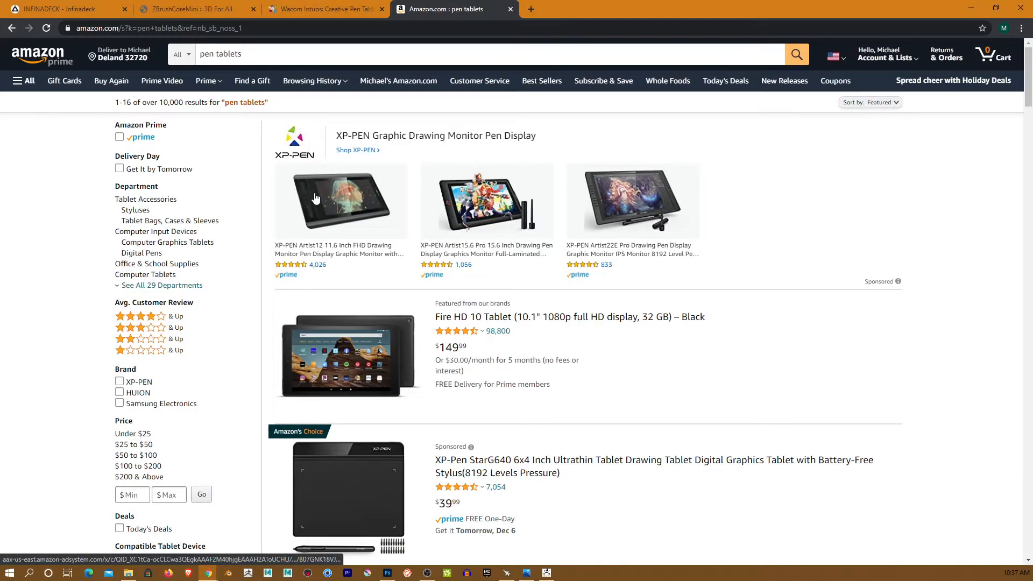
scroll(379, 383, down, 2)
scroll(379, 383, down, 7)
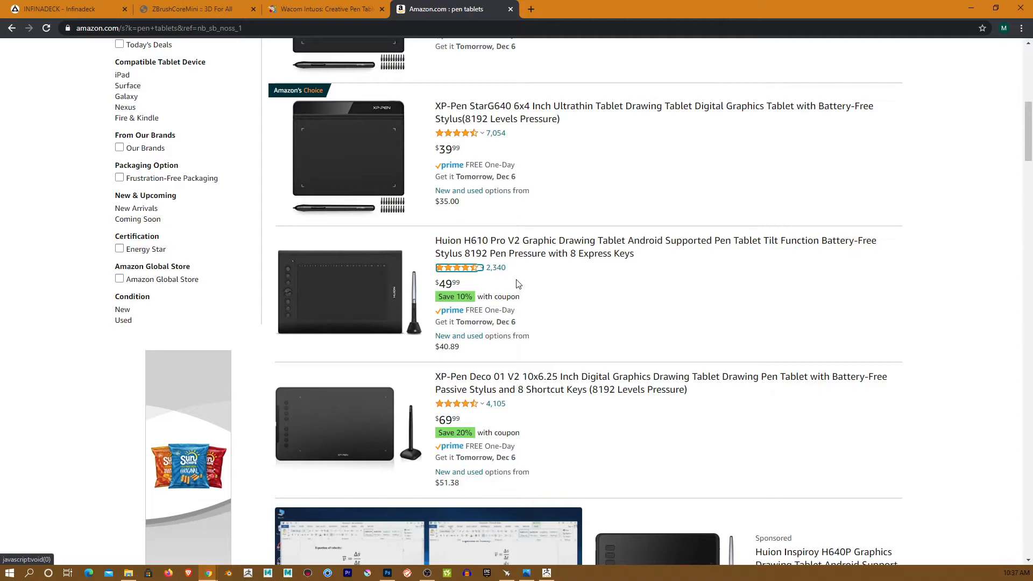
mouse_move(442, 274)
- Minimize Chrome, orbit the head to inspect it, and select the ClayBuildup brush
click(971, 8)
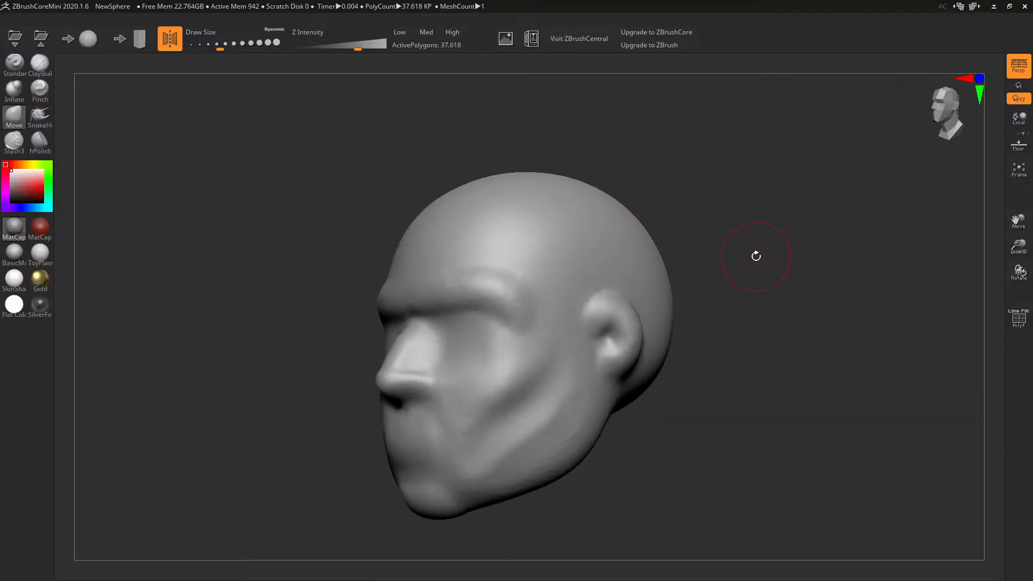
mouse_move(667, 198)
mouse_down()
mouse_move(752, 263)
mouse_move(768, 212)
mouse_move(728, 237)
mouse_move(759, 250)
mouse_move(727, 242)
mouse_move(745, 212)
mouse_move(778, 212)
mouse_move(760, 213)
mouse_up()
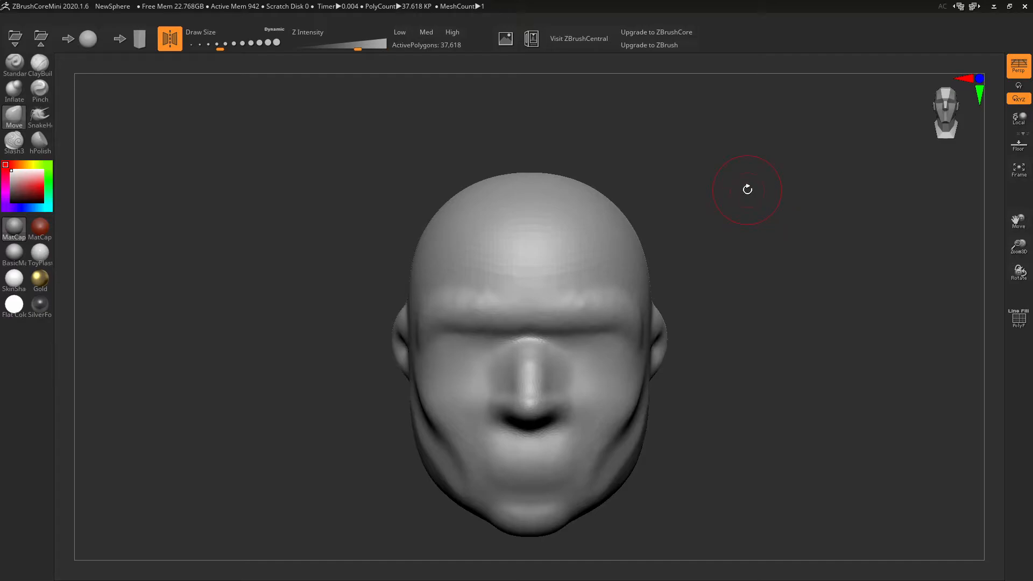
mouse_move(737, 185)
mouse_down()
mouse_move(710, 353)
mouse_move(716, 293)
mouse_move(711, 353)
mouse_move(649, 342)
mouse_move(720, 339)
mouse_move(709, 335)
mouse_move(713, 300)
mouse_move(692, 319)
mouse_move(710, 318)
mouse_up()
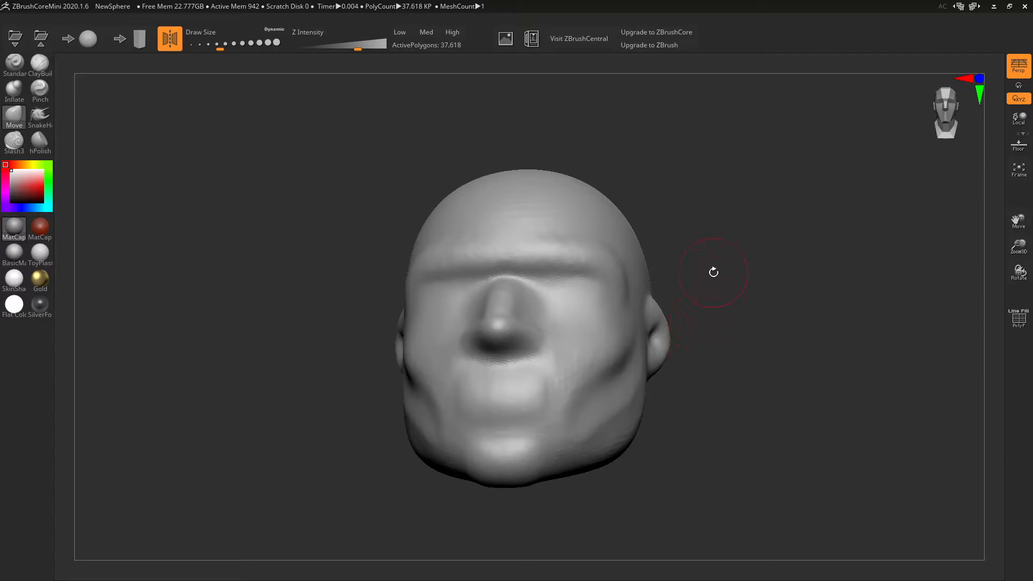
mouse_move(723, 328)
mouse_down()
mouse_move(724, 319)
mouse_move(716, 334)
mouse_up()
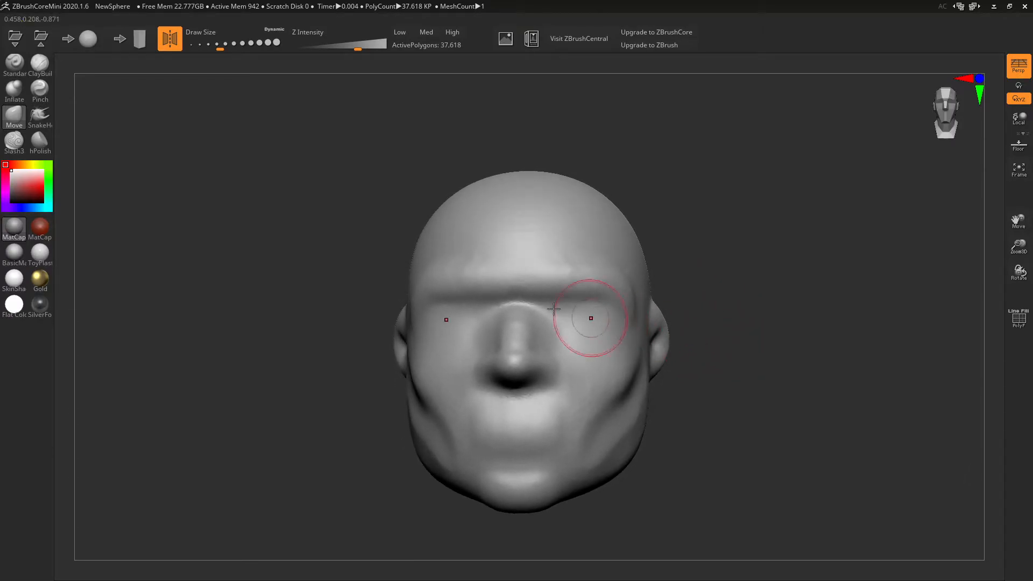
click(40, 63)
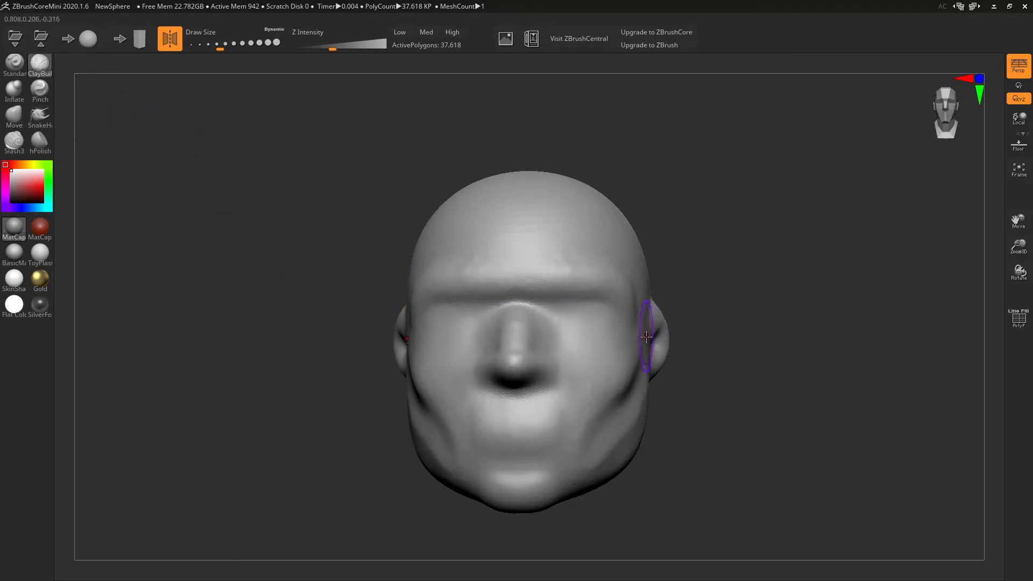
- Rough in two symmetrical eye sockets under the brow, smooth them, then select Slash3
mouse_move(643, 336)
right_down()
mouse_move(597, 325)
mouse_move(624, 322)
right_up()
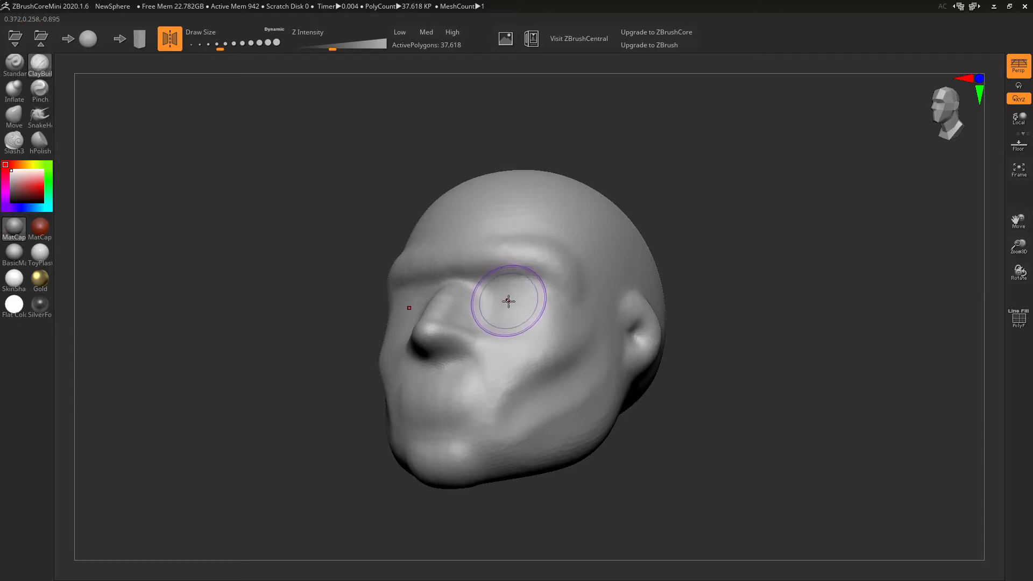
right_drag(528, 296, 548, 329)
mouse_move(549, 329)
mouse_down()
mouse_move(572, 305)
mouse_move(554, 323)
mouse_move(512, 308)
mouse_move(528, 344)
mouse_up()
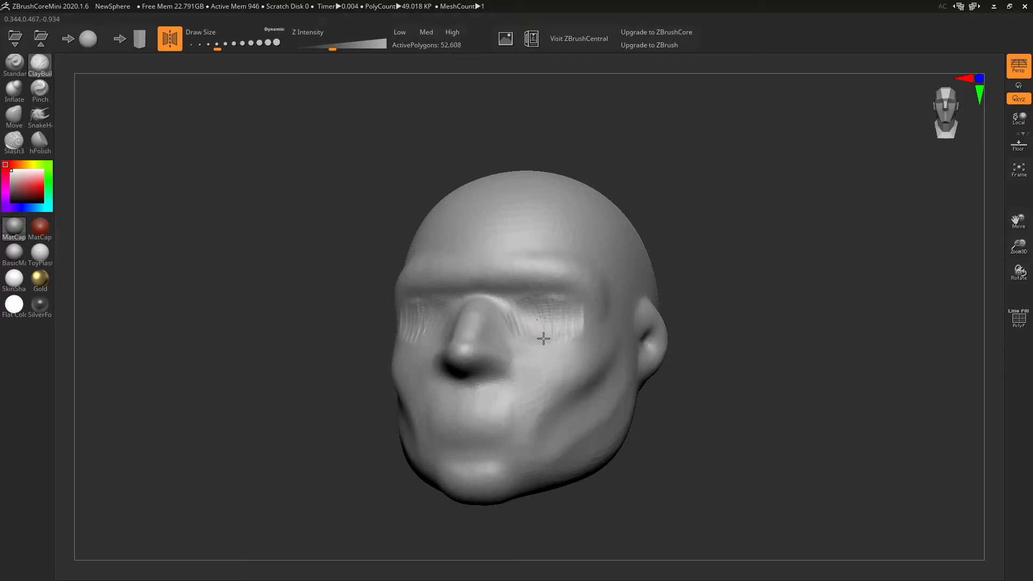
drag(565, 299, 579, 321)
right_drag(565, 317, 579, 343)
mouse_move(579, 342)
mouse_down()
mouse_move(556, 360)
mouse_move(584, 364)
mouse_move(550, 370)
mouse_up()
mouse_move(638, 329)
right_down()
mouse_move(572, 329)
mouse_move(623, 325)
right_up()
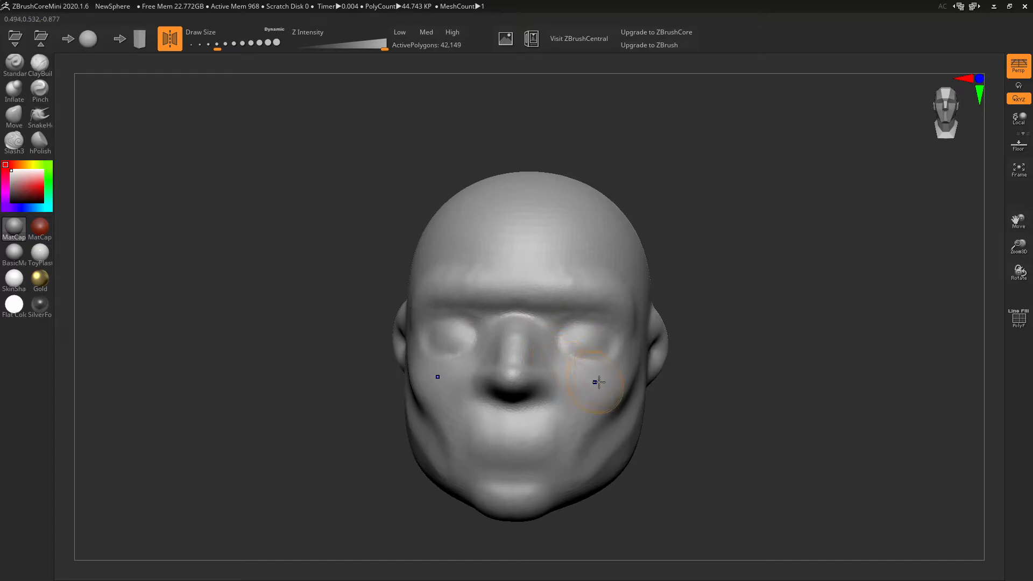
click(14, 141)
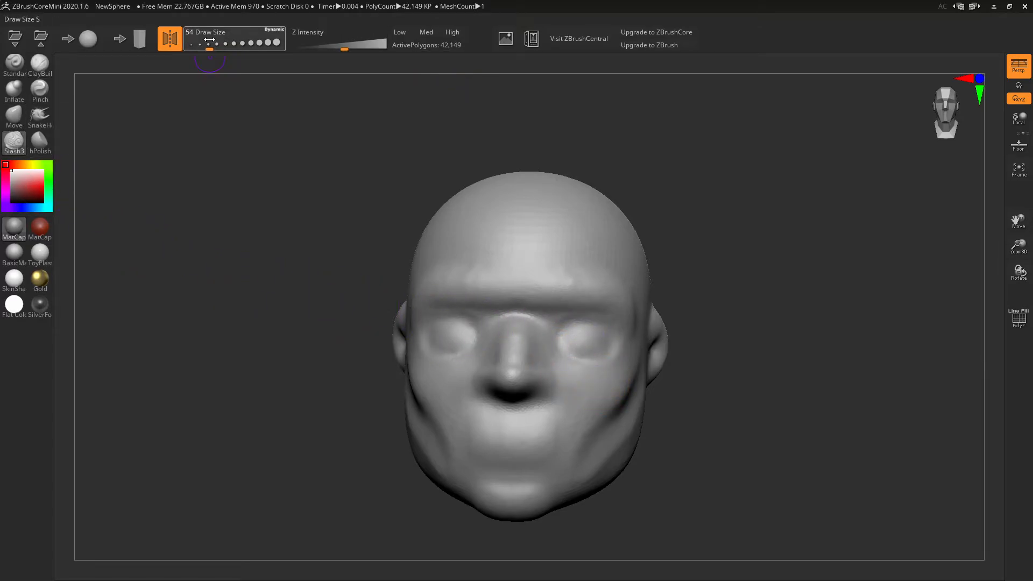
- Lower Z Intensity slightly, zoom in on the face and smooth the eye socket rims
drag(332, 41, 330, 41)
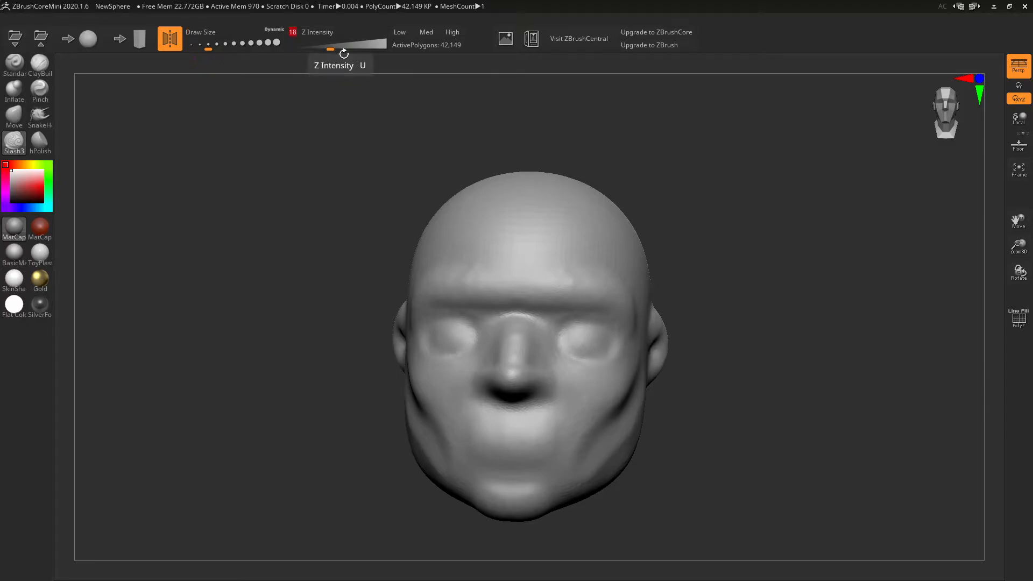
alt+right_drag(584, 340, 604, 346)
shift+drag(599, 351, 591, 368)
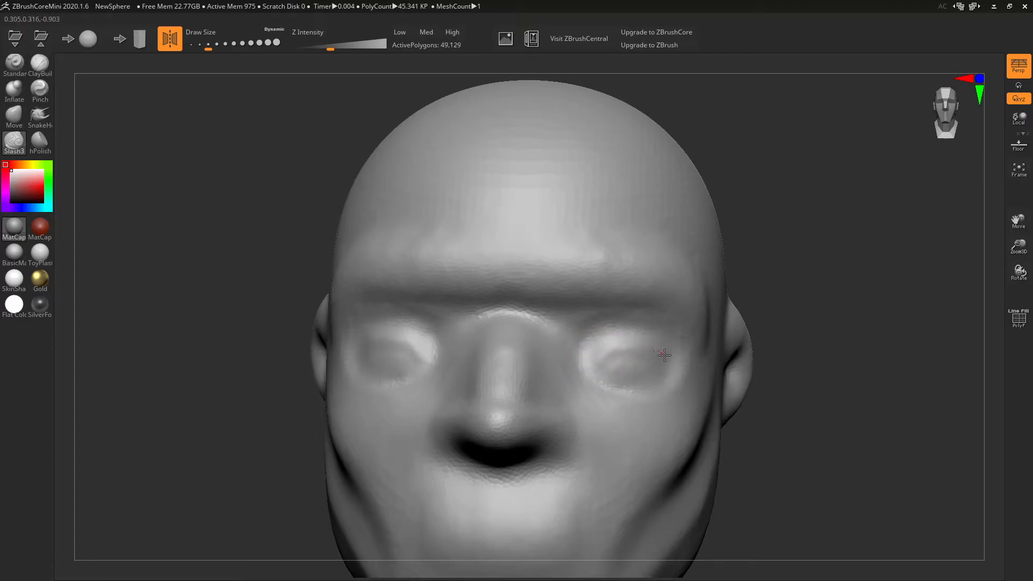
- Carve creases at the inner eye corners with Slash3, smooth away the eyelids, then select ClayBuildup
drag(673, 366, 669, 365)
mouse_move(598, 377)
mouse_down()
mouse_move(616, 358)
mouse_move(667, 366)
mouse_move(595, 364)
mouse_move(620, 351)
mouse_move(596, 383)
mouse_move(659, 371)
mouse_move(619, 386)
mouse_move(650, 384)
mouse_move(687, 369)
mouse_up()
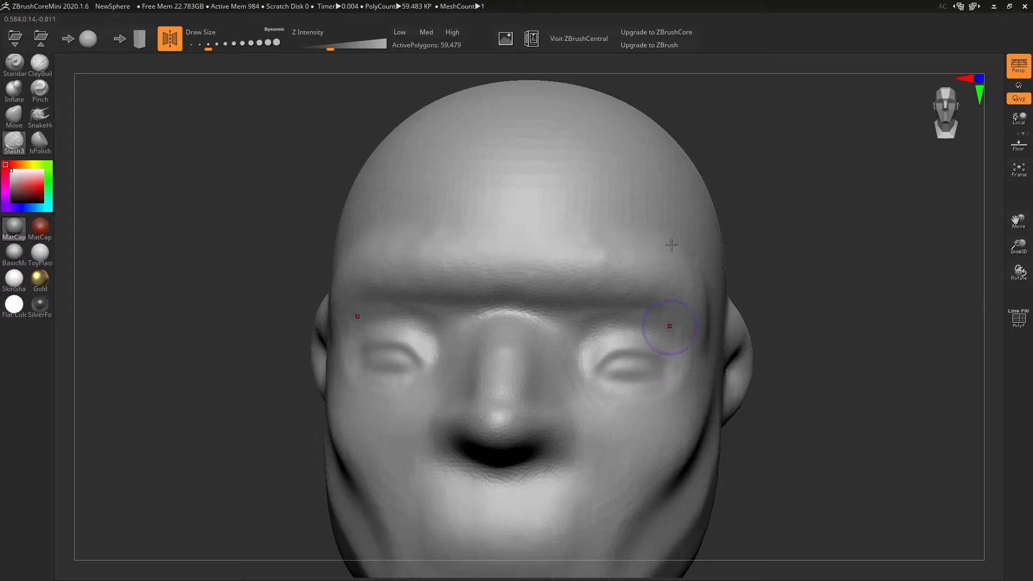
drag(883, 393, 861, 374)
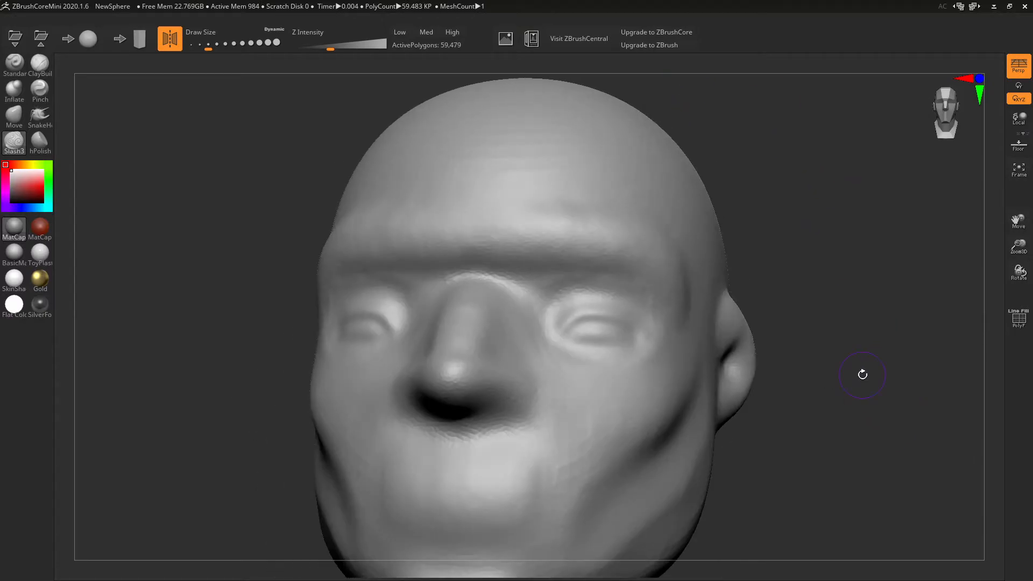
mouse_move(621, 305)
shift+mouse_down()
mouse_move(581, 346)
mouse_move(552, 307)
shift+mouse_up()
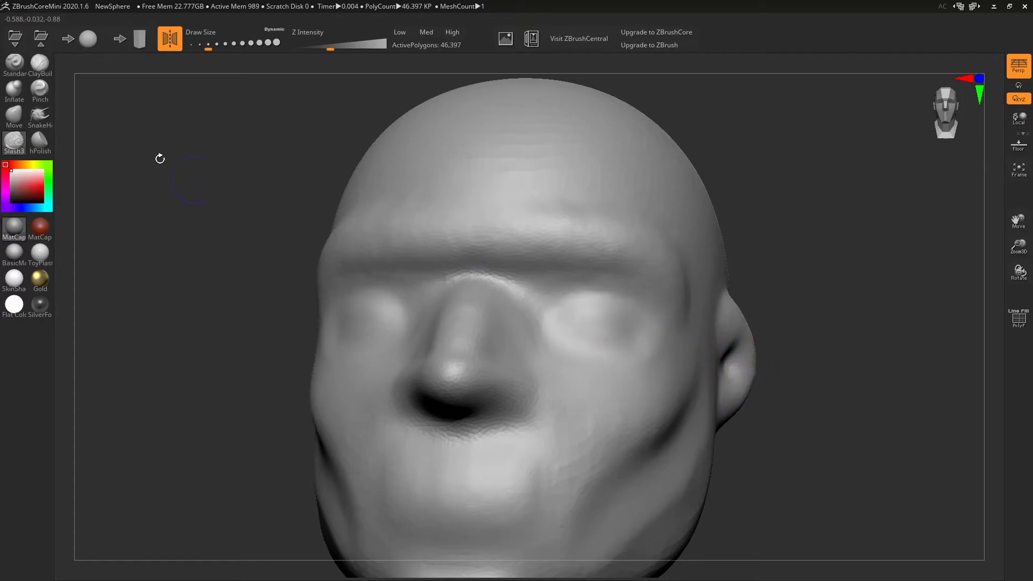
click(37, 66)
- Carve nostrils under the nose with ClayBuildup and smooth the surrounding area
mouse_move(632, 328)
right_down()
mouse_move(645, 289)
mouse_move(620, 291)
right_up()
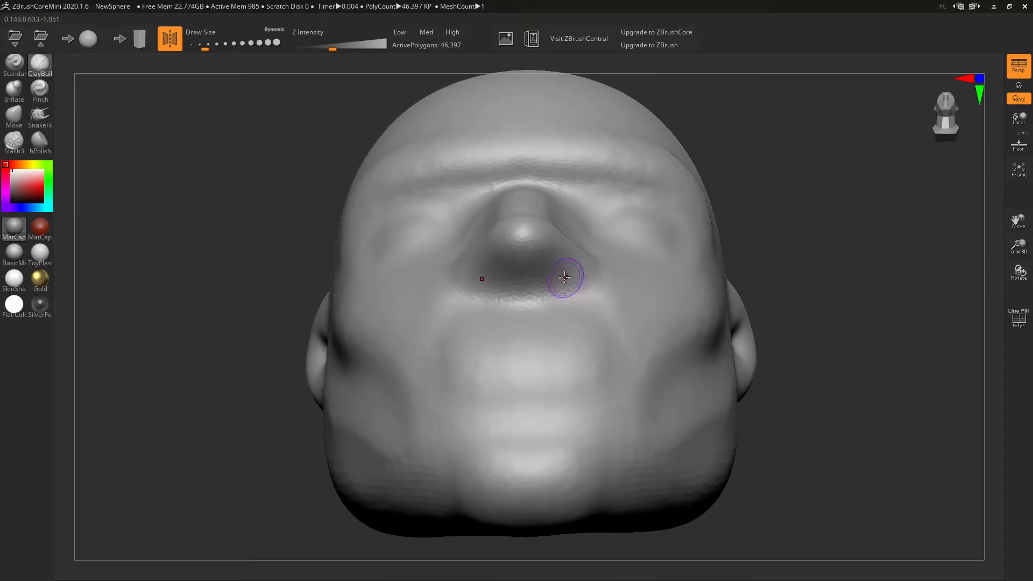
mouse_move(566, 289)
mouse_down()
mouse_move(563, 273)
mouse_move(565, 284)
mouse_up()
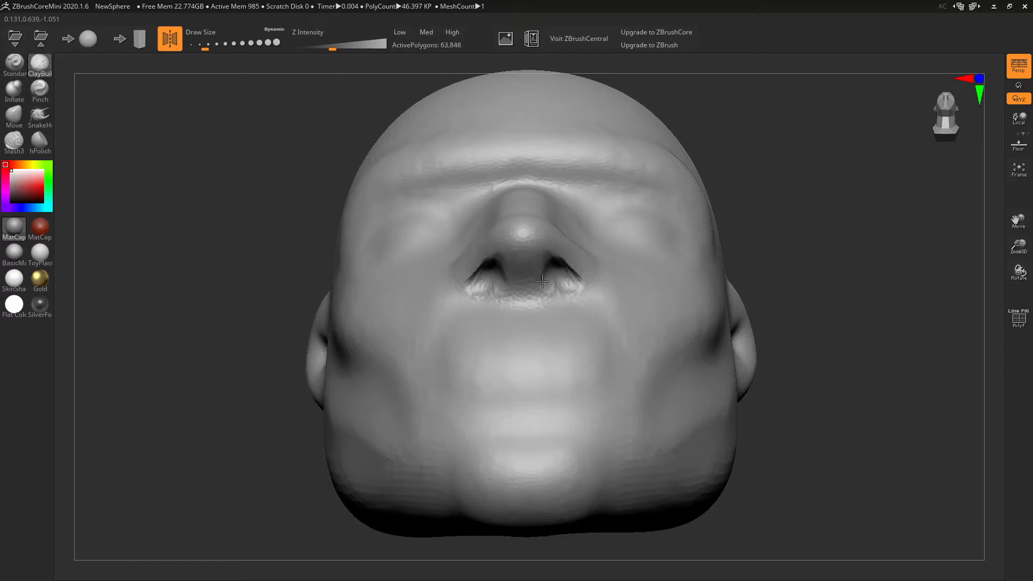
right_drag(554, 276, 542, 422)
mouse_move(526, 471)
shift+mouse_down()
mouse_move(497, 479)
mouse_move(493, 468)
shift+mouse_up()
alt+right_drag(692, 407, 730, 245)
- With Slash3, crease the line between the lips, the upper lip notch and under the lower lip
click(11, 137)
mouse_move(471, 366)
right_down()
mouse_move(554, 346)
mouse_move(598, 365)
right_up()
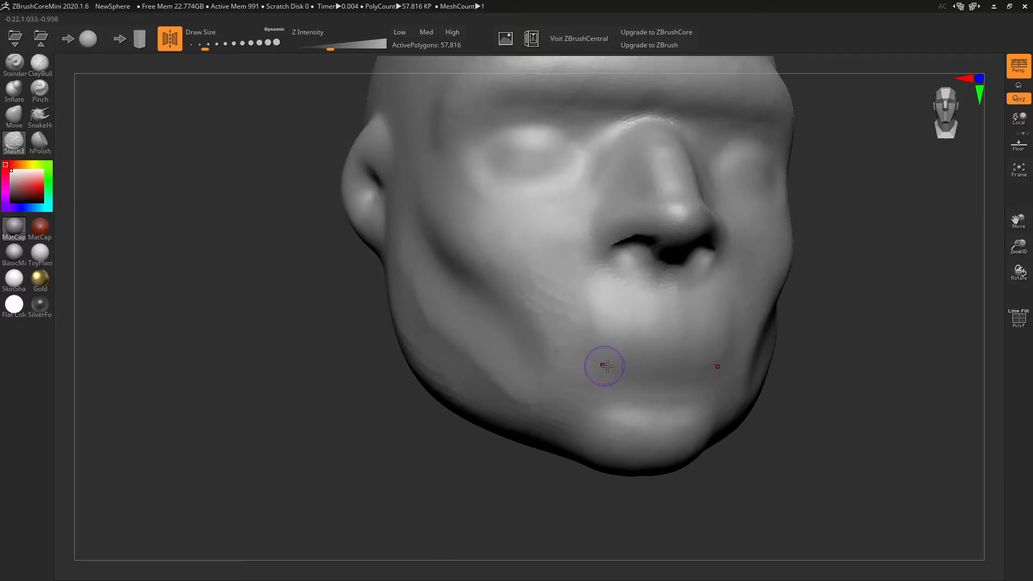
mouse_move(608, 339)
mouse_down()
mouse_move(715, 338)
mouse_move(595, 338)
mouse_move(642, 317)
mouse_move(667, 325)
mouse_up()
mouse_move(823, 395)
mouse_down()
mouse_move(713, 383)
mouse_move(766, 385)
mouse_up()
drag(595, 361, 548, 379)
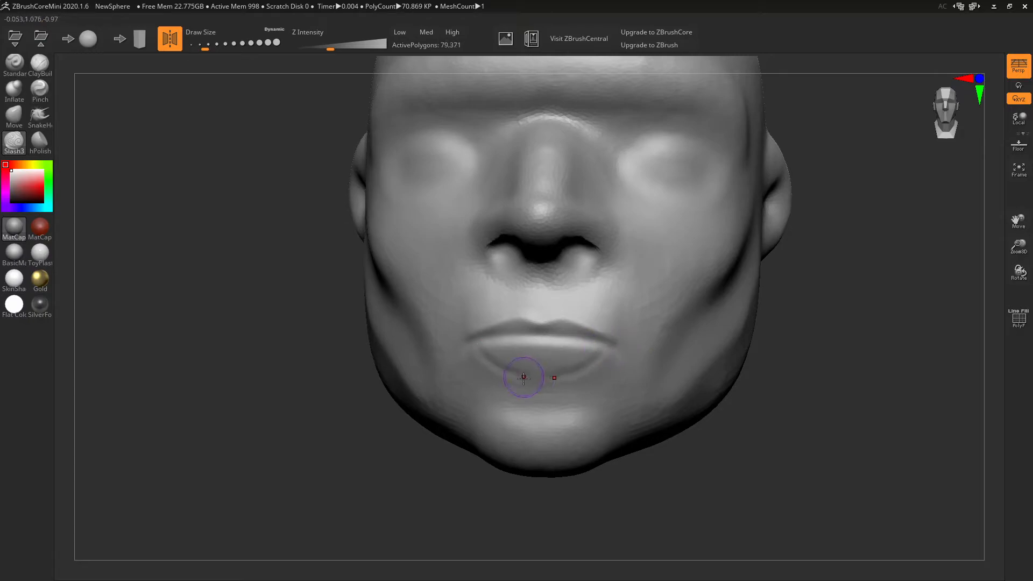
mouse_move(671, 359)
right_down()
mouse_move(623, 364)
mouse_move(657, 362)
right_up()
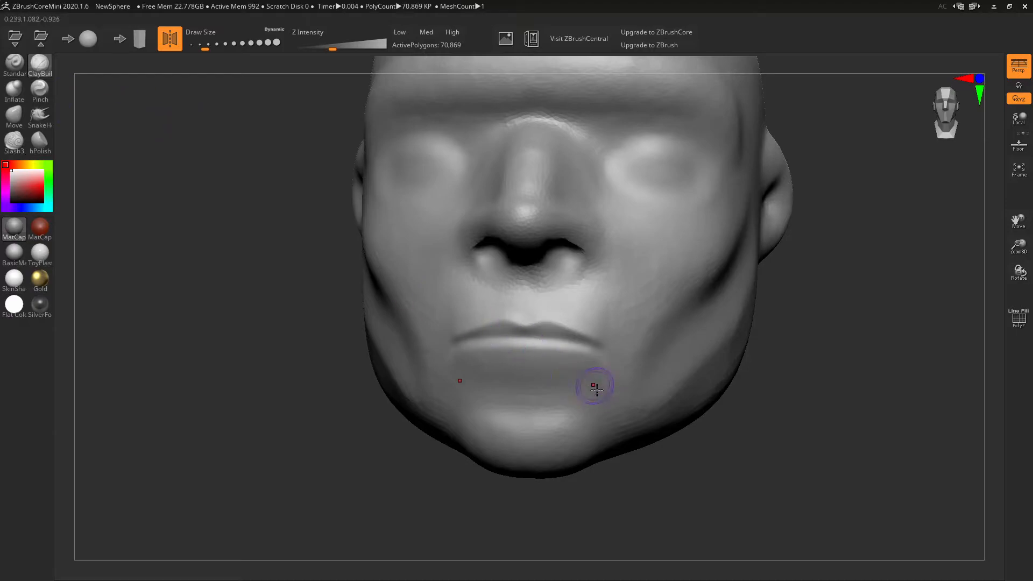
- Build up clay below the lower lip and mouth corners, and add a ridge above the upper lip
mouse_move(486, 353)
mouse_down()
mouse_move(495, 367)
mouse_move(535, 362)
mouse_move(490, 350)
mouse_move(565, 346)
mouse_move(587, 371)
mouse_move(579, 394)
mouse_move(597, 389)
mouse_up()
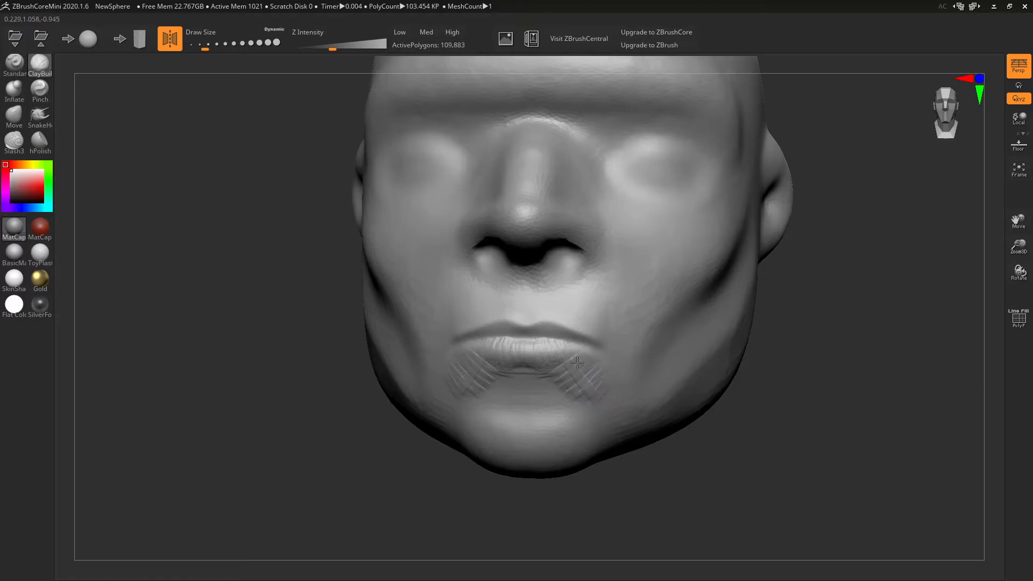
drag(606, 400, 572, 386)
drag(700, 452, 607, 402)
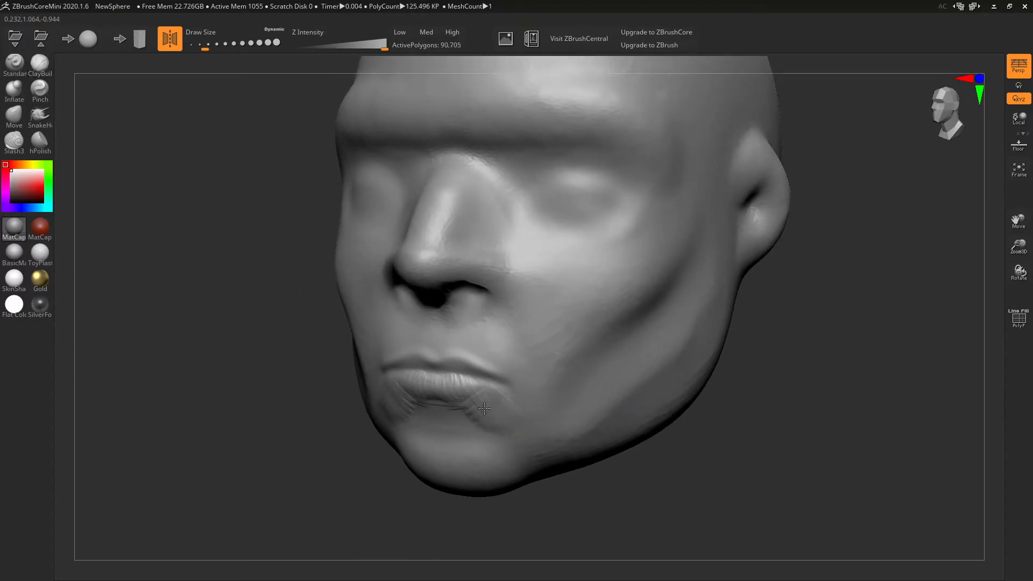
shift+drag(431, 409, 407, 399)
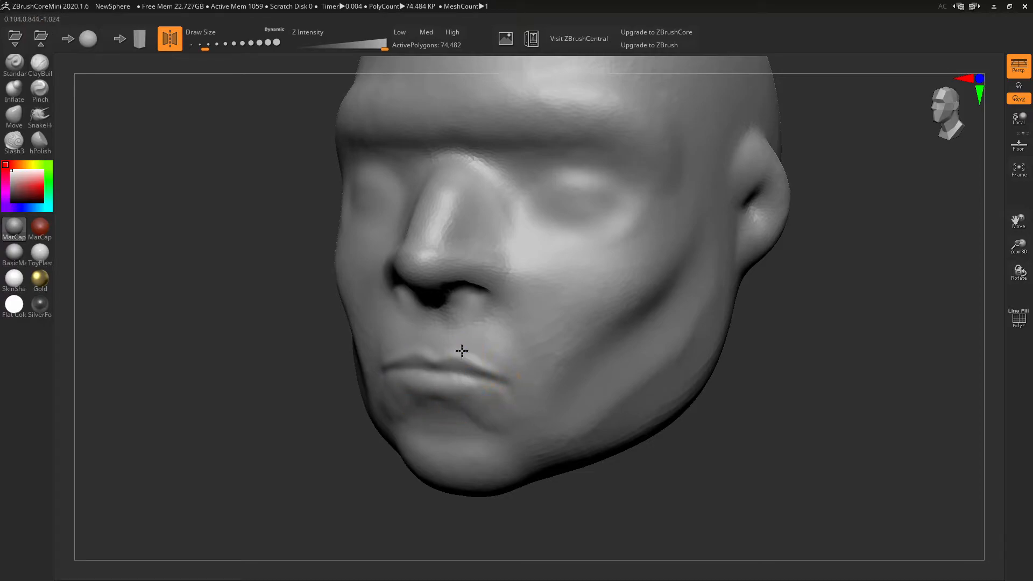
mouse_move(437, 355)
mouse_down()
mouse_move(434, 322)
mouse_move(432, 350)
mouse_up()
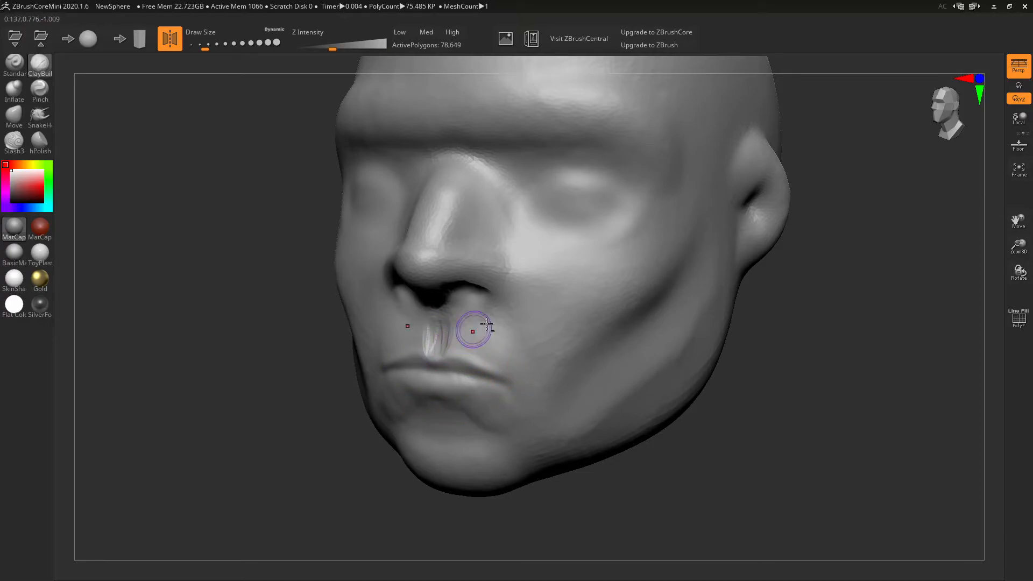
- From below, reshape the lower rims and wings of both nostrils
mouse_move(538, 310)
right_down()
mouse_move(611, 330)
mouse_move(612, 318)
right_up()
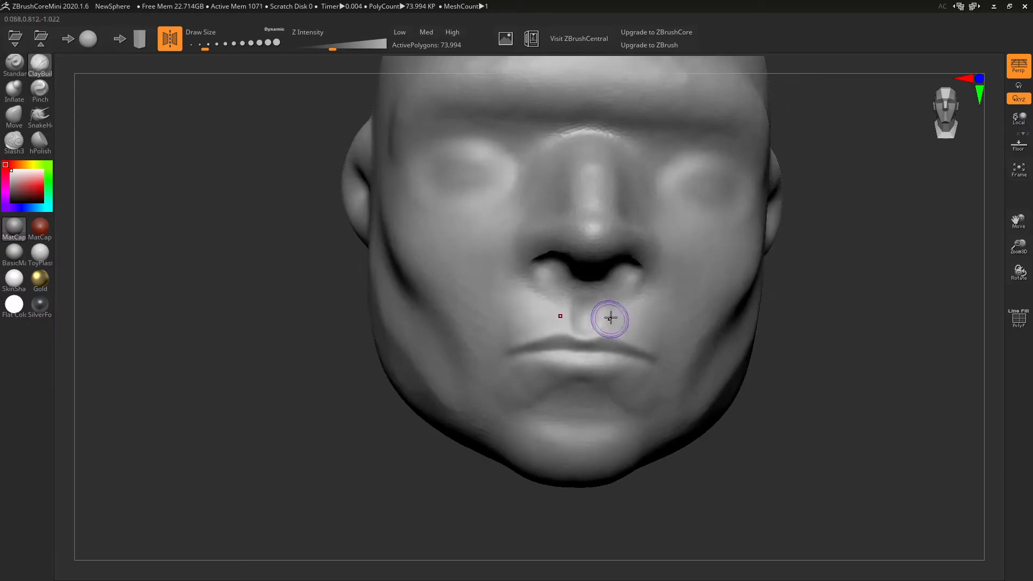
right_drag(685, 304, 684, 282)
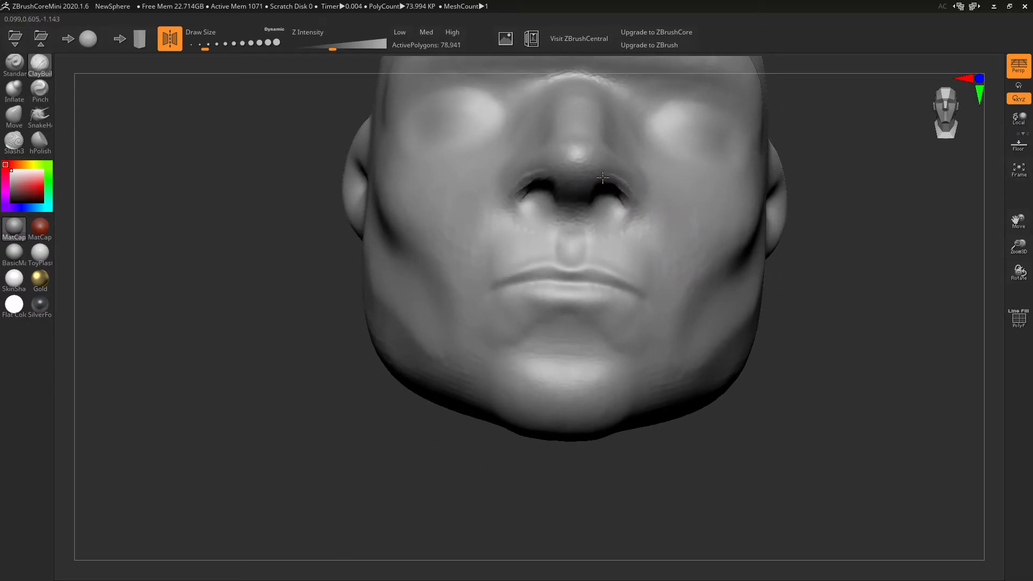
drag(612, 181, 614, 211)
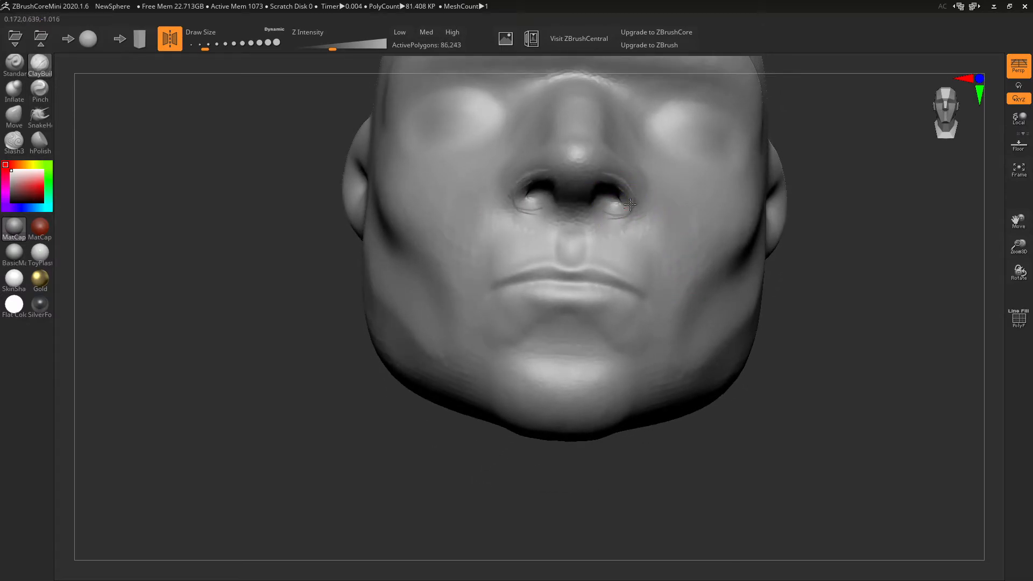
drag(629, 172, 625, 173)
right_drag(625, 173, 497, 284)
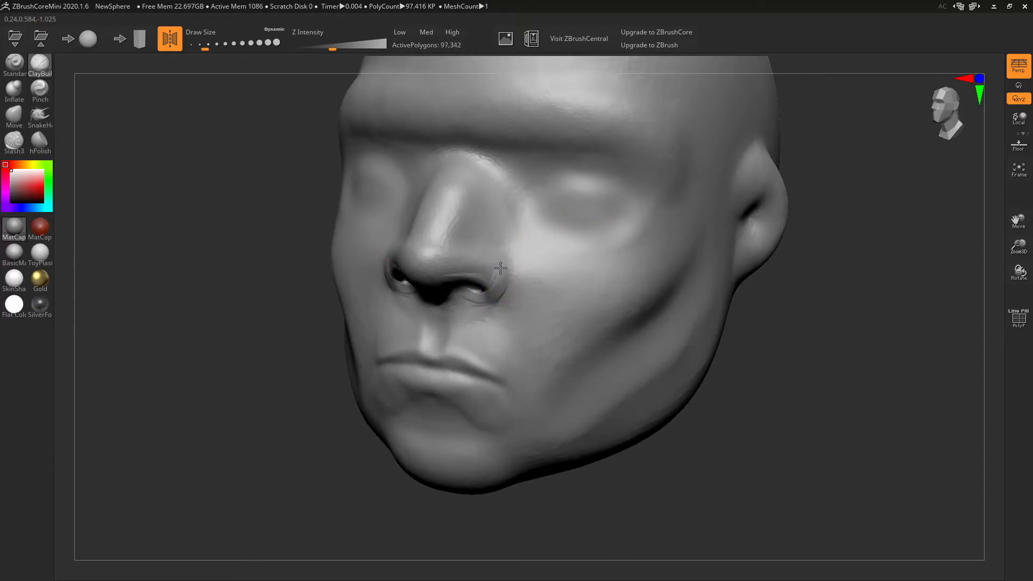
drag(475, 256, 466, 272)
mouse_move(539, 243)
right_down()
mouse_move(484, 291)
mouse_move(540, 262)
right_up()
- Carve nasolabial creases beside the nostrils with Slash3
click(14, 141)
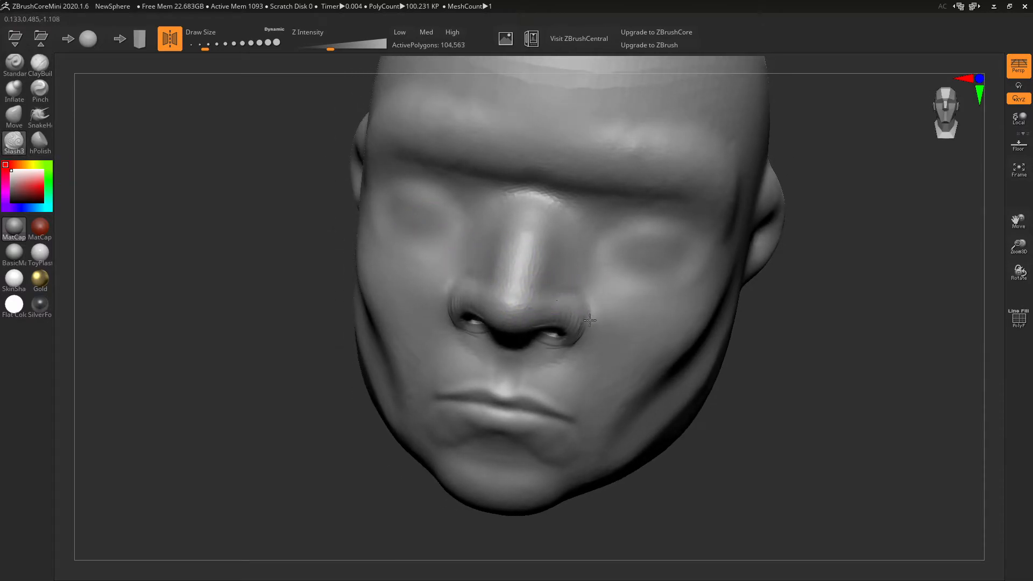
drag(562, 350, 550, 347)
mouse_move(623, 286)
right_down()
mouse_move(479, 303)
mouse_move(467, 339)
right_up()
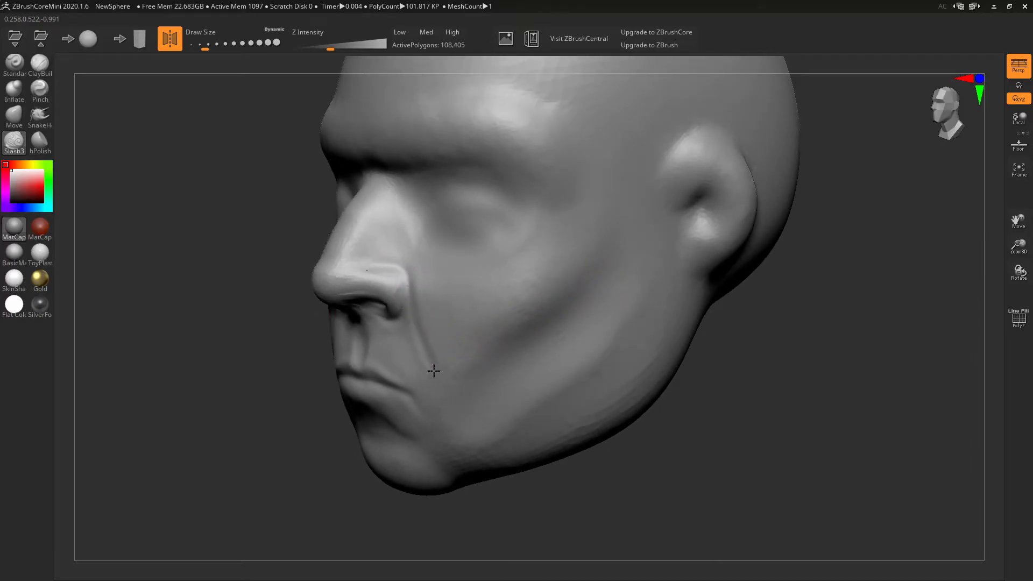
mouse_move(547, 325)
right_down()
mouse_move(648, 316)
mouse_move(629, 305)
right_up()
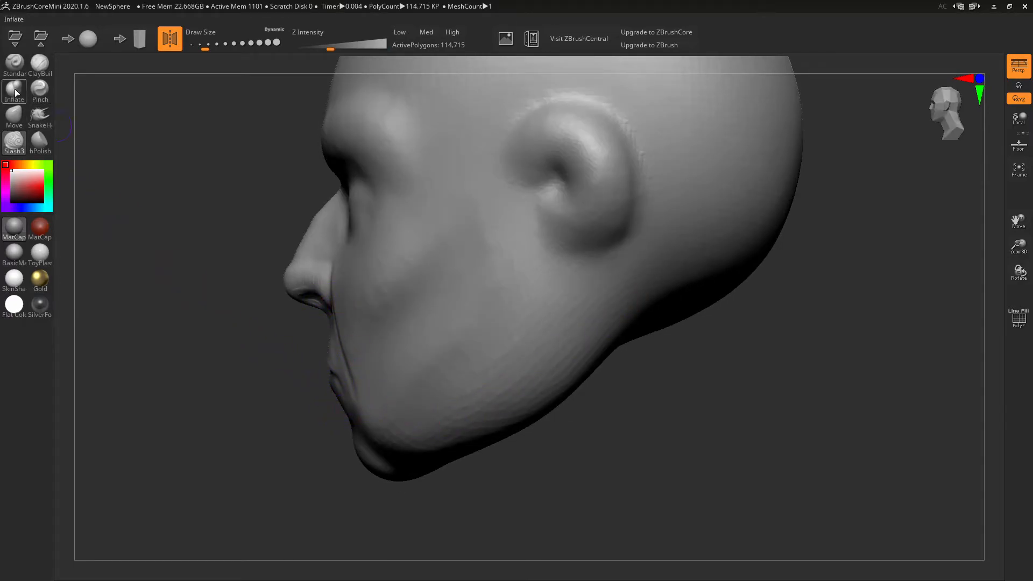
- With the Move brush, push the lips inward and nudge the mouth corner and upper lip line
click(12, 117)
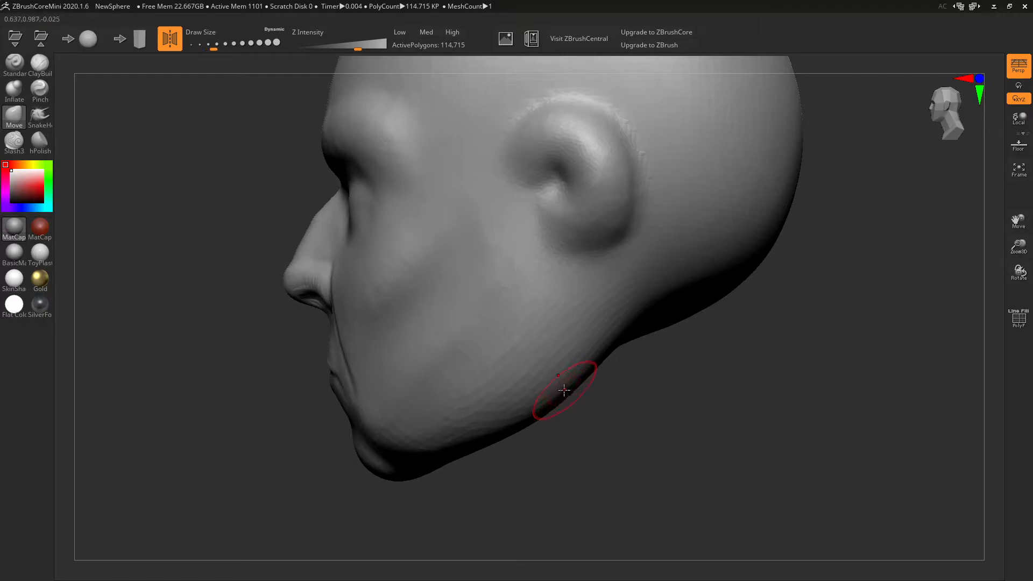
drag(347, 376, 377, 376)
mouse_move(380, 385)
right_down()
mouse_move(524, 387)
mouse_move(476, 388)
mouse_move(554, 397)
mouse_move(544, 418)
mouse_move(743, 282)
mouse_move(732, 303)
mouse_move(762, 307)
mouse_move(760, 319)
mouse_move(749, 313)
right_up()
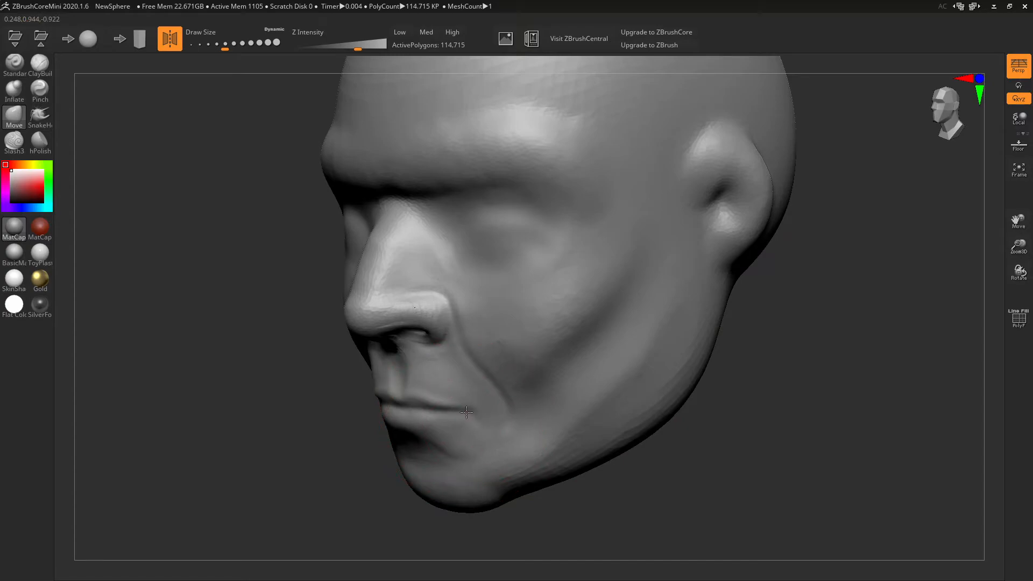
drag(454, 395, 461, 398)
key(bracketleft)
key(bracketleft)
key(bracketleft)
key(bracketleft)
key(bracketleft)
key(bracketright)
key(bracketright)
mouse_move(483, 410)
right_down()
mouse_move(460, 417)
mouse_move(428, 406)
mouse_move(671, 309)
mouse_move(667, 328)
mouse_move(653, 323)
right_up()
- Reshape the lower jaw contour, pull the ear's front edge forward and draw the jaw inward
key(shift)
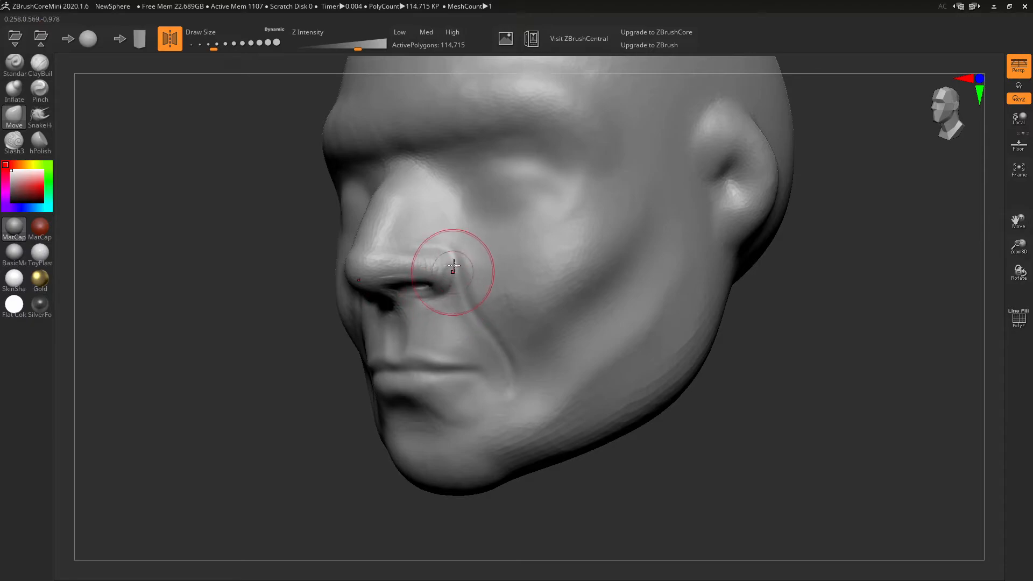
right_drag(443, 254, 560, 214)
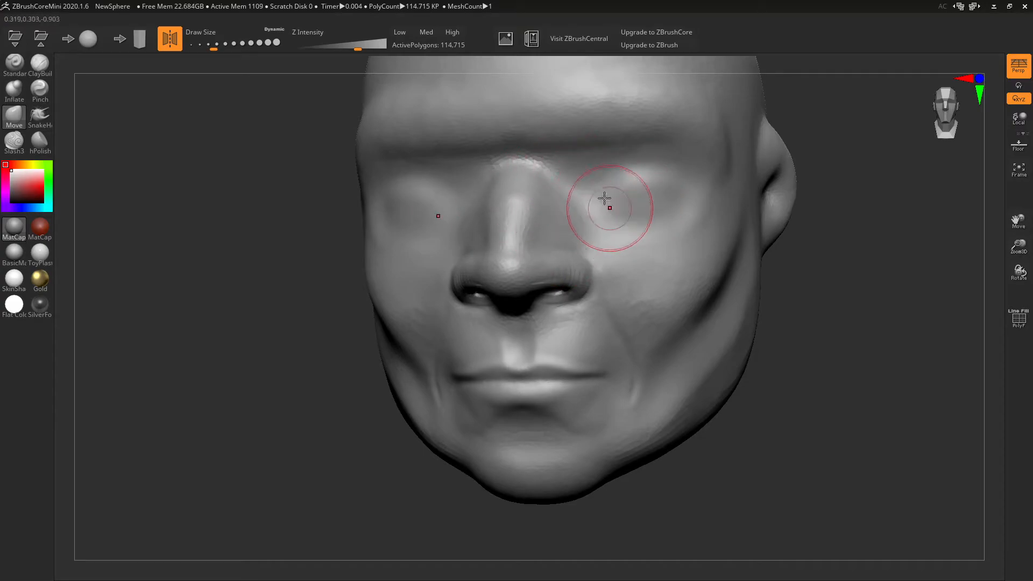
right_drag(618, 208, 634, 235)
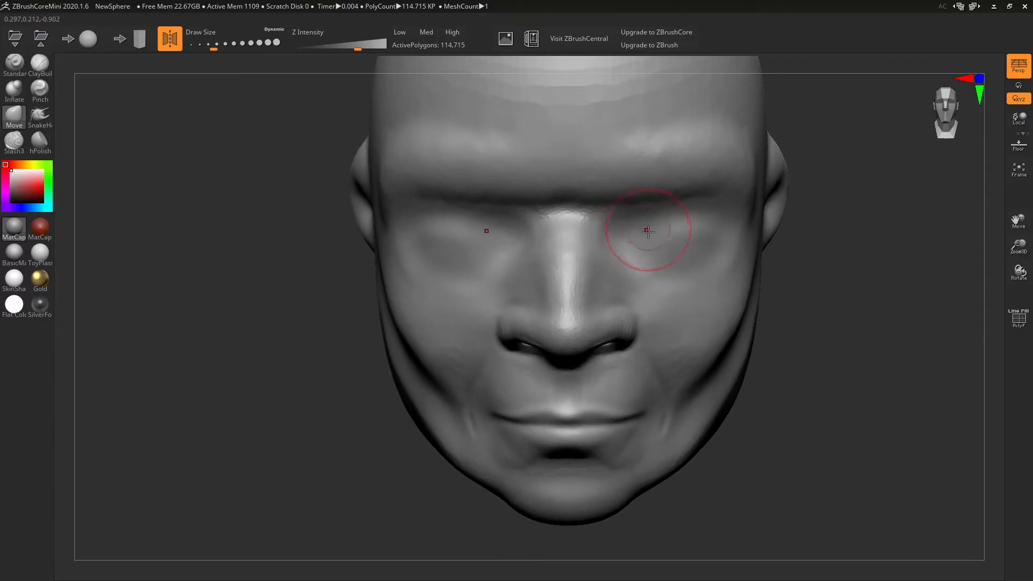
right_drag(701, 349, 616, 422)
mouse_move(484, 338)
right_down()
mouse_move(456, 455)
mouse_move(648, 432)
right_up()
right_drag(732, 434, 762, 420)
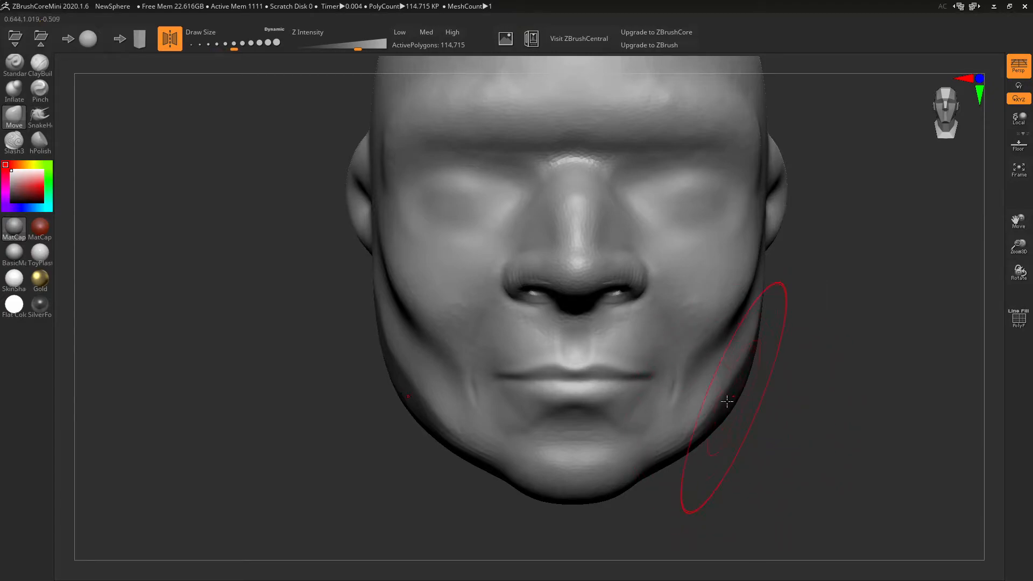
drag(692, 434, 687, 435)
mouse_move(745, 408)
right_down()
mouse_move(749, 422)
mouse_move(754, 307)
right_up()
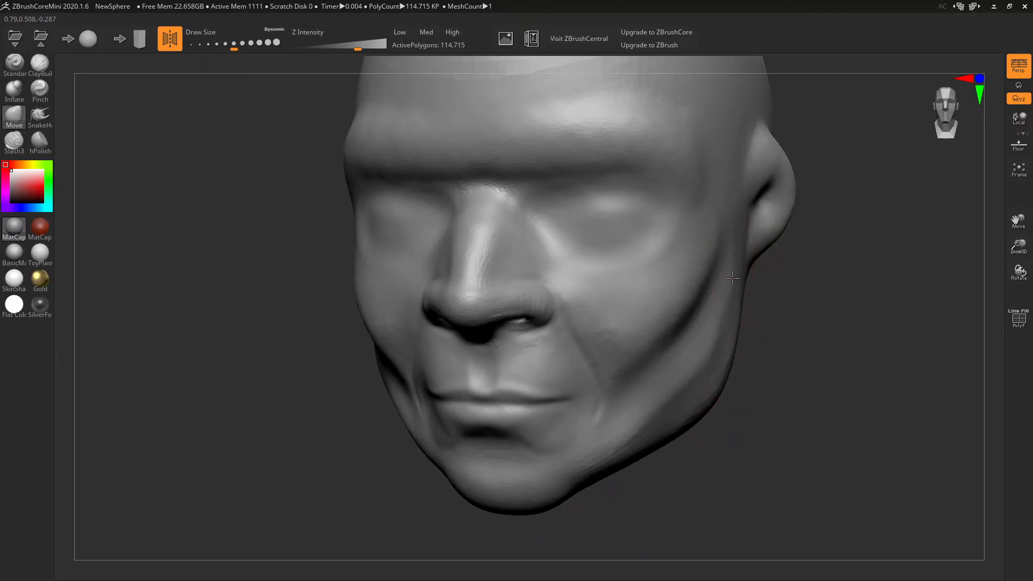
drag(747, 185, 727, 182)
mouse_move(724, 381)
right_down()
mouse_move(706, 373)
mouse_move(758, 347)
right_up()
drag(736, 366, 697, 404)
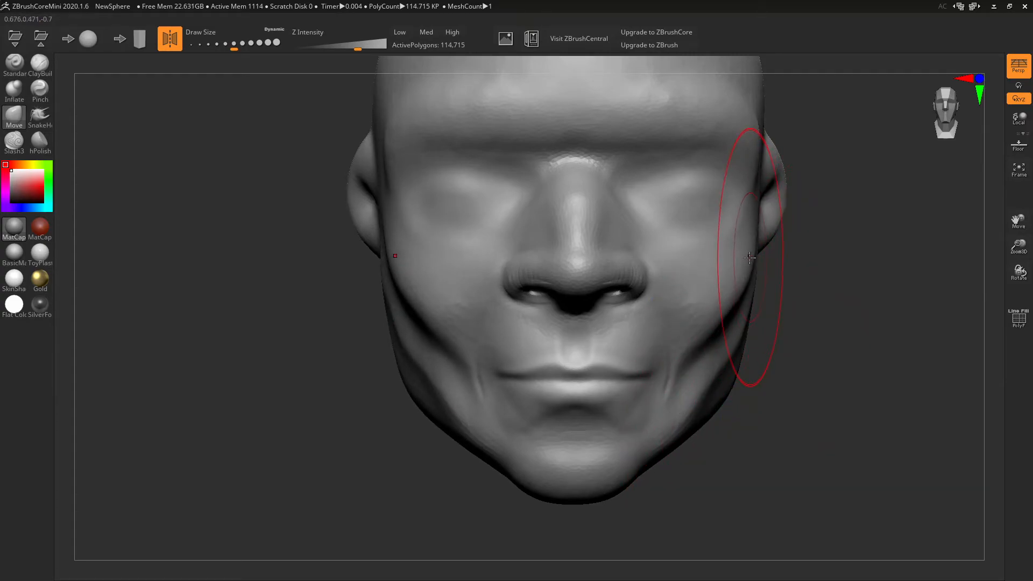
mouse_move(766, 306)
right_down()
mouse_move(784, 330)
mouse_move(736, 329)
mouse_move(750, 330)
right_up()
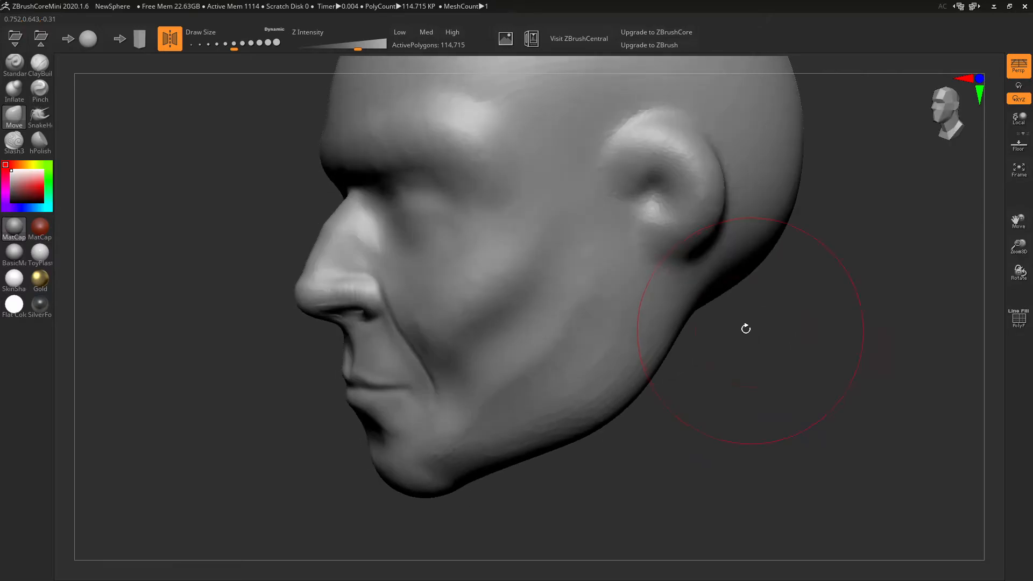
- Reduce the brush size and smooth the cheek, jaw and chin creases on both sides
click(217, 43)
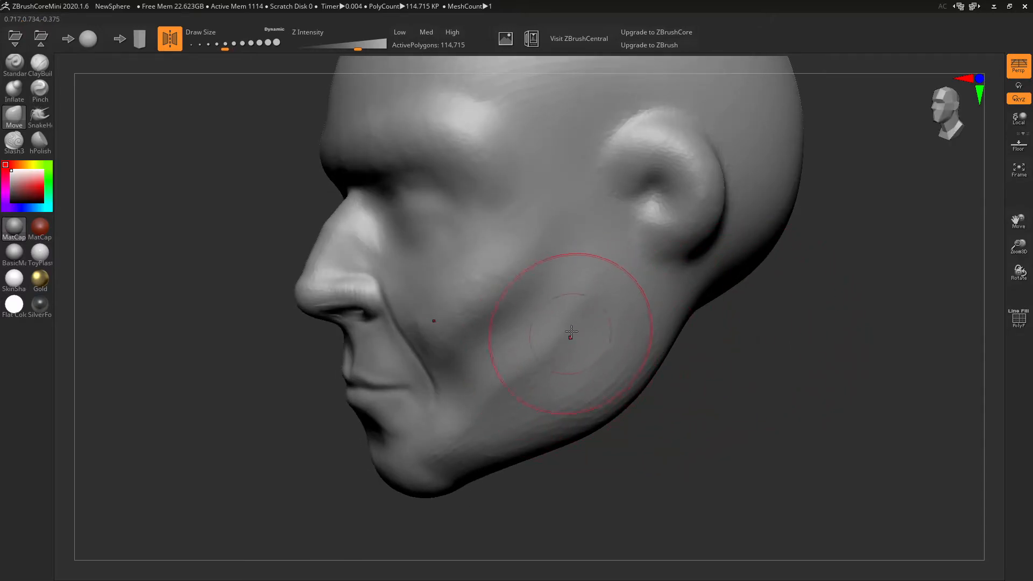
shift+drag(591, 293, 481, 402)
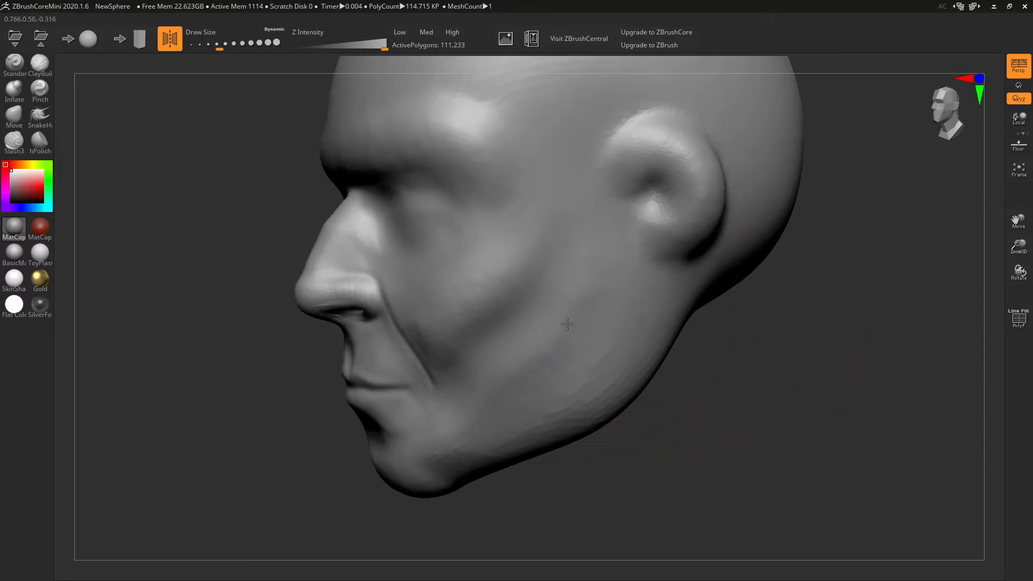
shift+drag(461, 439, 454, 459)
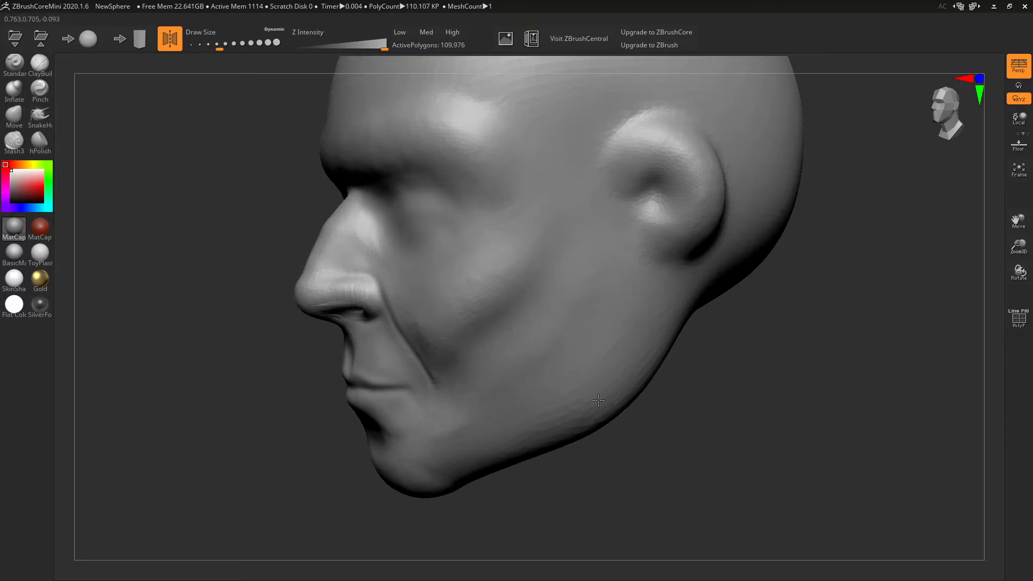
mouse_move(695, 314)
shift+mouse_down()
mouse_move(780, 307)
mouse_move(775, 314)
shift+mouse_up()
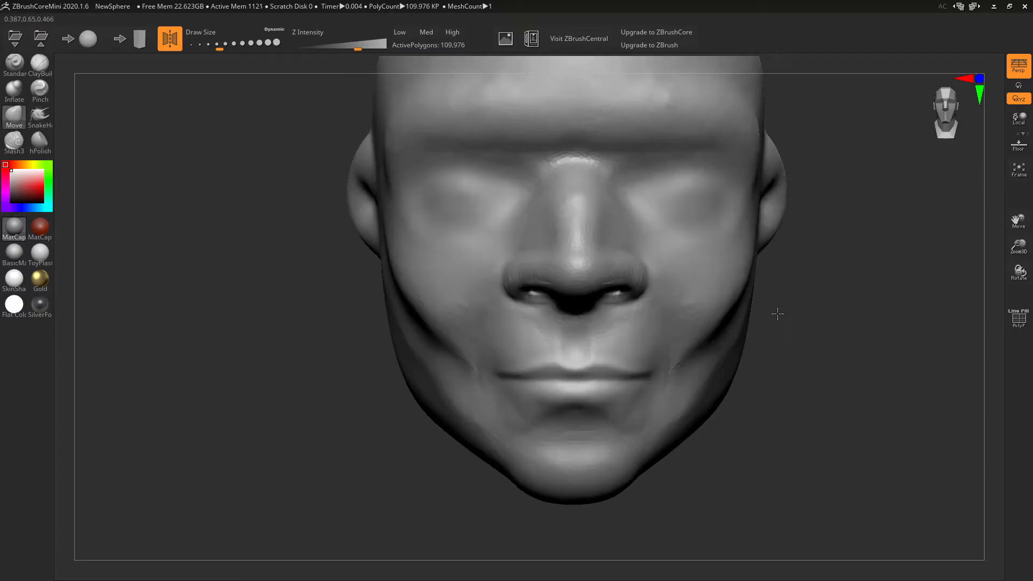
mouse_move(694, 387)
shift+mouse_down()
mouse_move(671, 341)
mouse_move(673, 412)
mouse_move(703, 334)
shift+mouse_up()
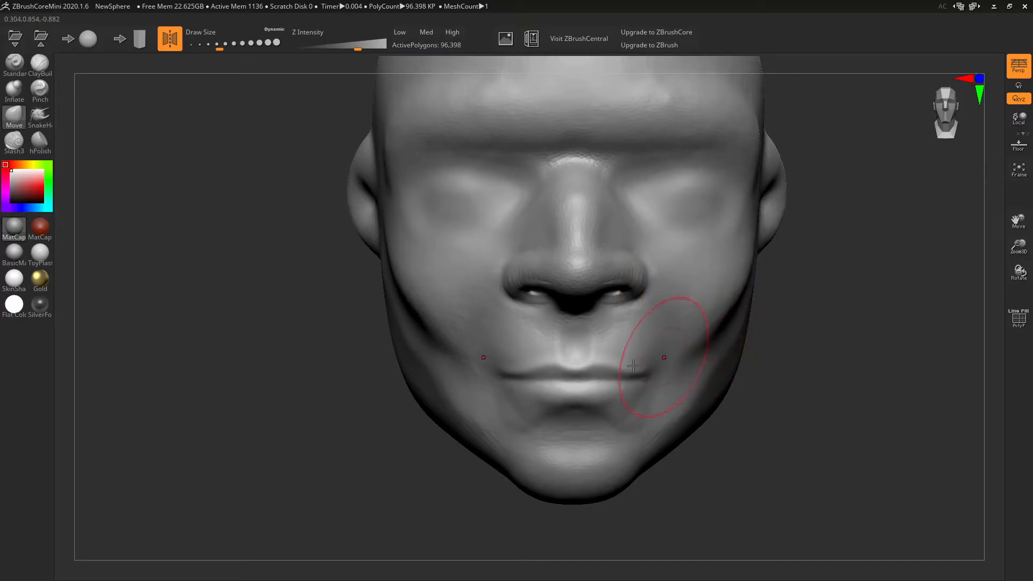
- Carve a Slash3 crease down the cheek beside the mouth and build up the adjacent cheek with ClayBuildup
click(14, 143)
drag(753, 409, 702, 399)
key(bracketleft)
key(bracketleft)
key(bracketleft)
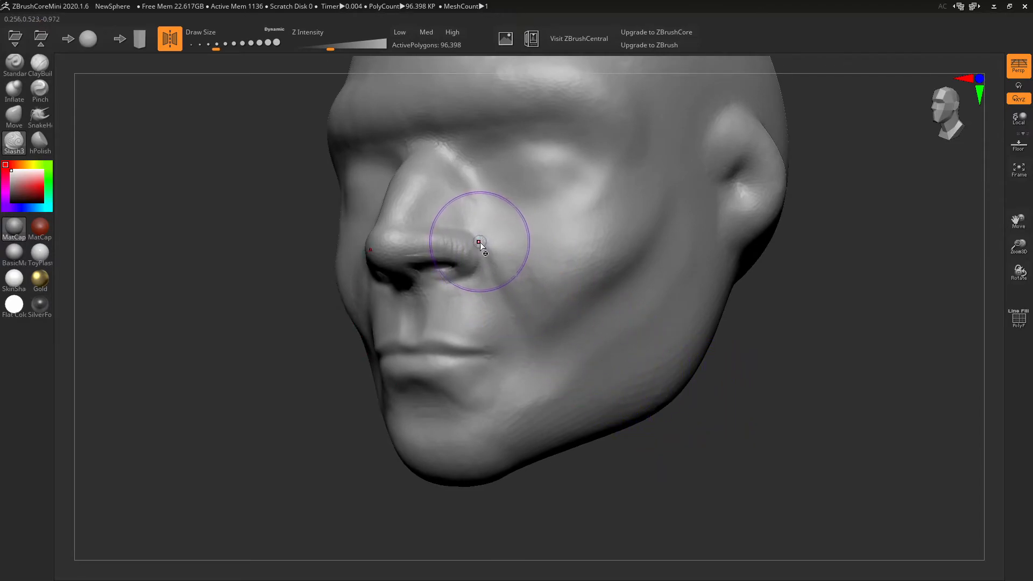
mouse_move(476, 234)
mouse_down()
mouse_move(523, 340)
mouse_move(530, 401)
mouse_up()
click(40, 63)
mouse_move(510, 349)
mouse_down()
mouse_move(503, 333)
mouse_move(528, 359)
mouse_move(454, 299)
mouse_move(521, 357)
mouse_move(521, 377)
mouse_move(495, 311)
mouse_up()
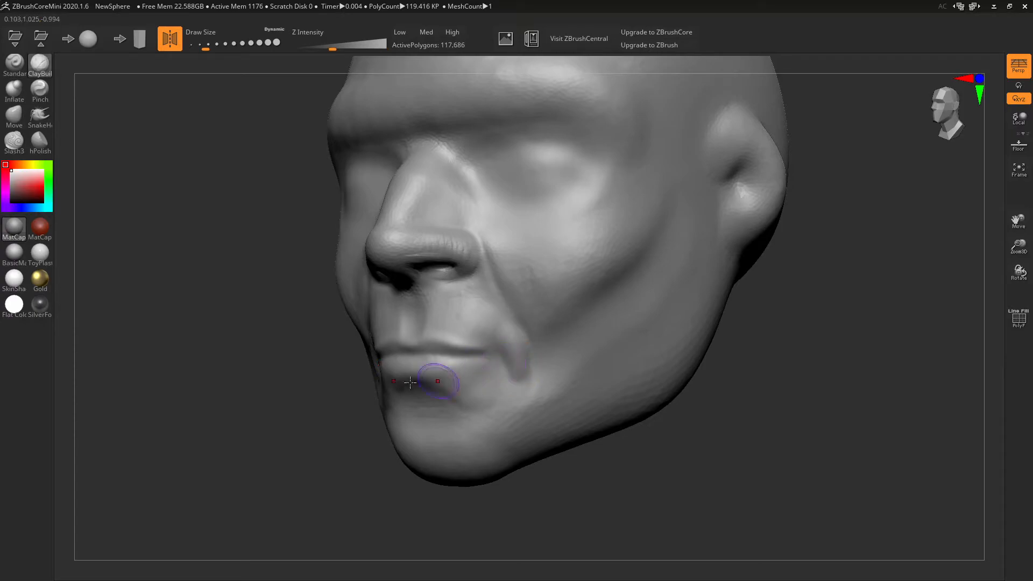
click(18, 142)
mouse_move(487, 357)
mouse_down()
mouse_move(505, 374)
mouse_move(498, 363)
mouse_move(423, 354)
mouse_up()
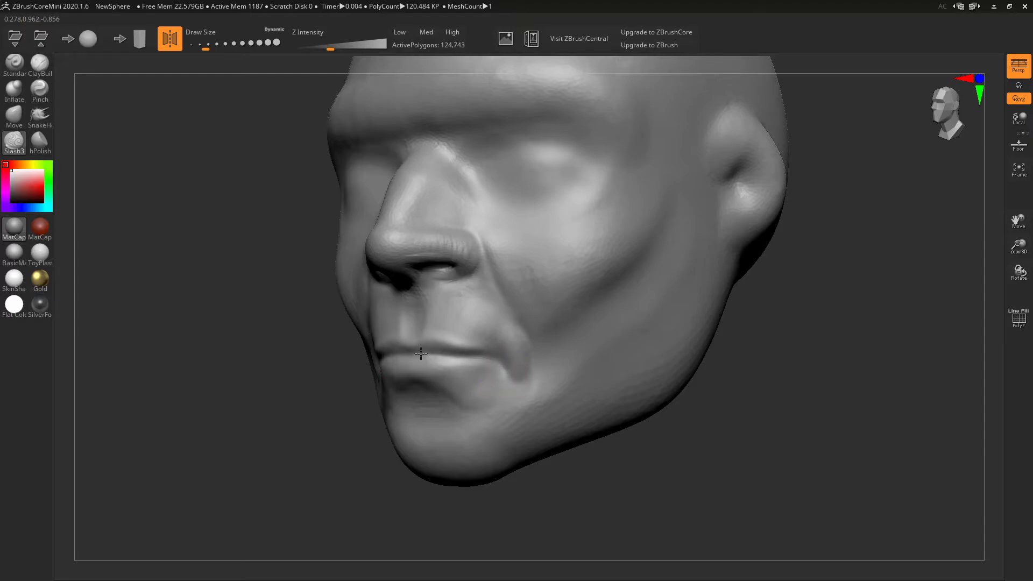
- Reshape the crease around the mouth corner and dent a small dimple into the chin
mouse_move(384, 355)
right_down()
mouse_move(542, 330)
mouse_move(530, 323)
mouse_move(635, 343)
mouse_move(637, 332)
mouse_move(565, 327)
right_up()
mouse_move(566, 326)
mouse_down()
mouse_move(561, 346)
mouse_move(590, 353)
mouse_move(593, 381)
mouse_move(596, 363)
mouse_move(572, 388)
mouse_move(501, 411)
mouse_move(528, 415)
mouse_move(498, 399)
mouse_up()
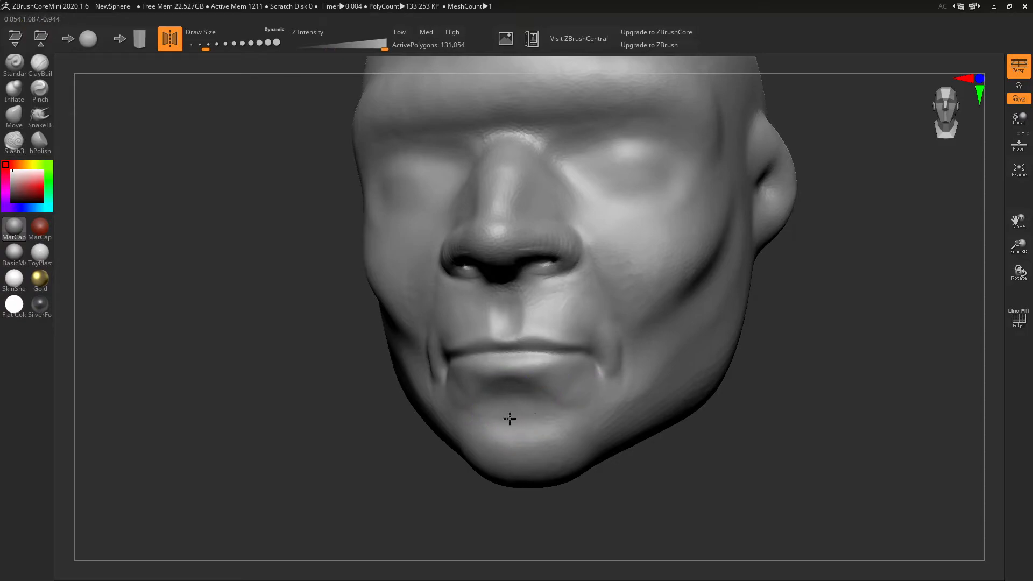
mouse_move(544, 456)
mouse_down()
mouse_move(525, 470)
mouse_move(522, 460)
mouse_up()
mouse_move(718, 436)
mouse_down()
mouse_move(651, 415)
mouse_move(641, 399)
mouse_up()
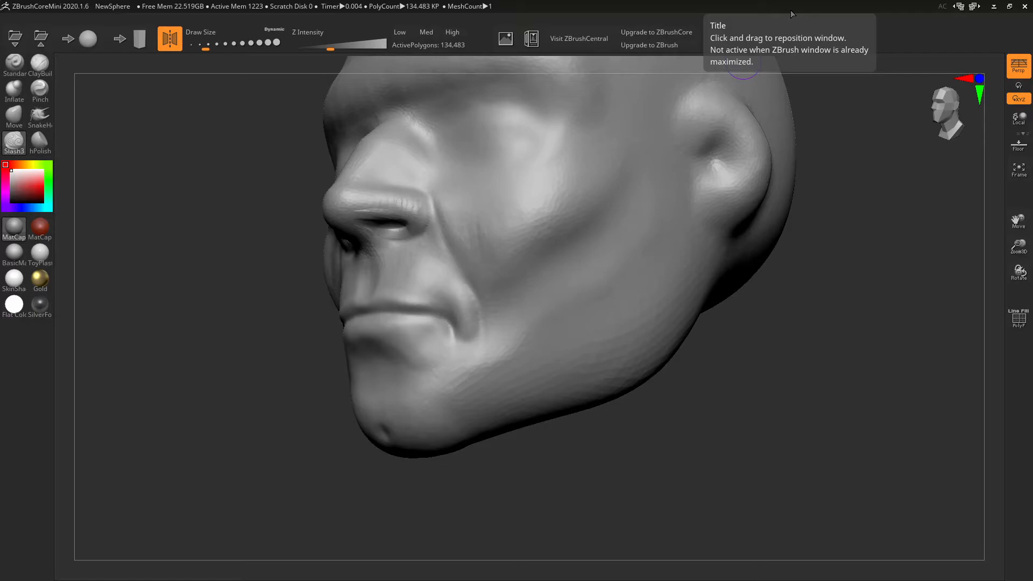
- Carve creases around the nostril wings and along the upper and lower eyelids
mouse_move(443, 350)
right_down()
mouse_move(489, 339)
mouse_move(480, 347)
right_up()
right_drag(565, 278, 500, 332)
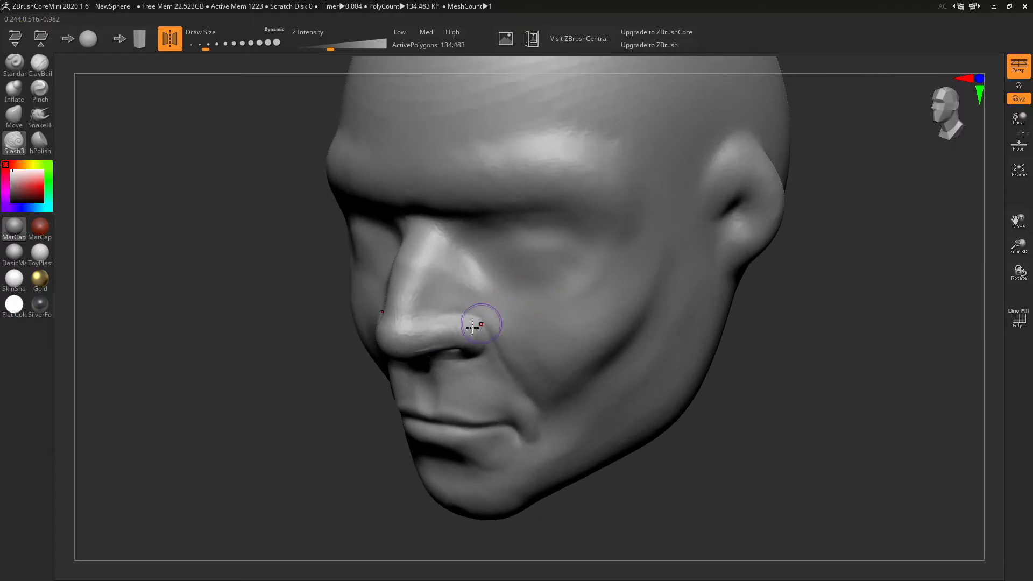
mouse_move(429, 331)
mouse_down()
mouse_move(460, 313)
mouse_move(480, 327)
mouse_up()
mouse_move(591, 278)
right_down()
mouse_move(598, 254)
mouse_move(660, 228)
right_up()
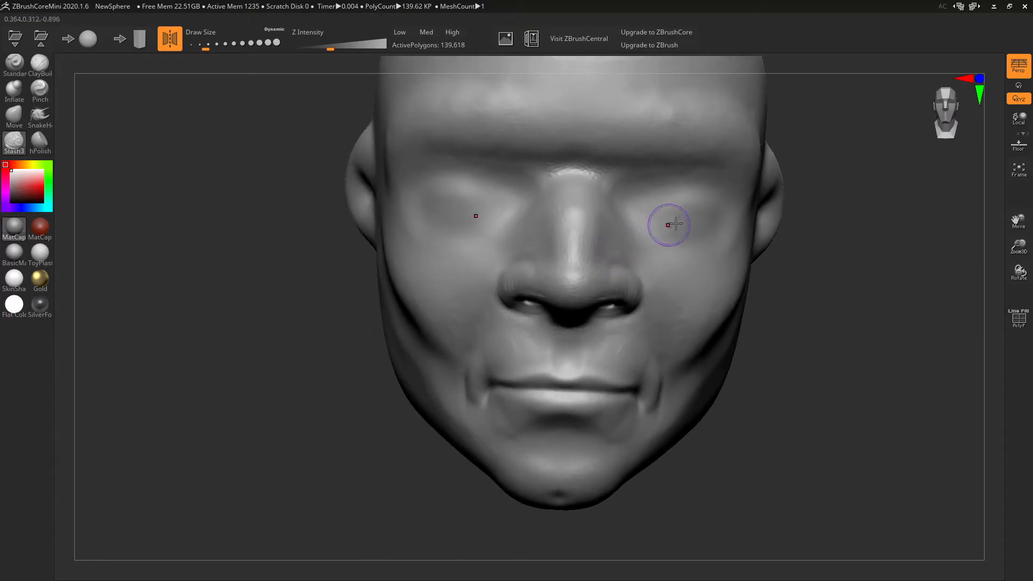
mouse_move(636, 215)
mouse_down()
mouse_move(659, 201)
mouse_move(703, 208)
mouse_move(714, 223)
mouse_up()
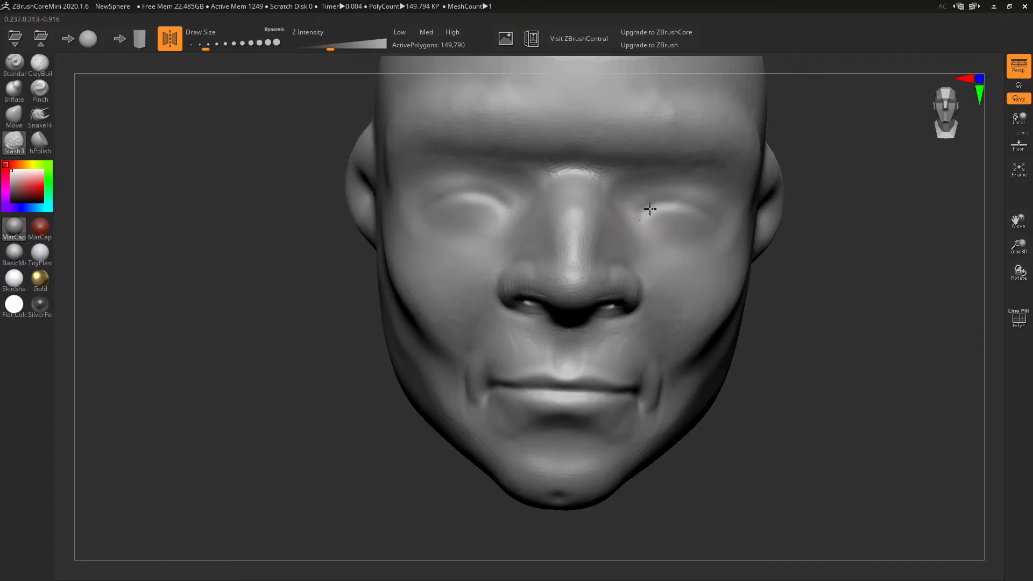
drag(644, 227, 712, 222)
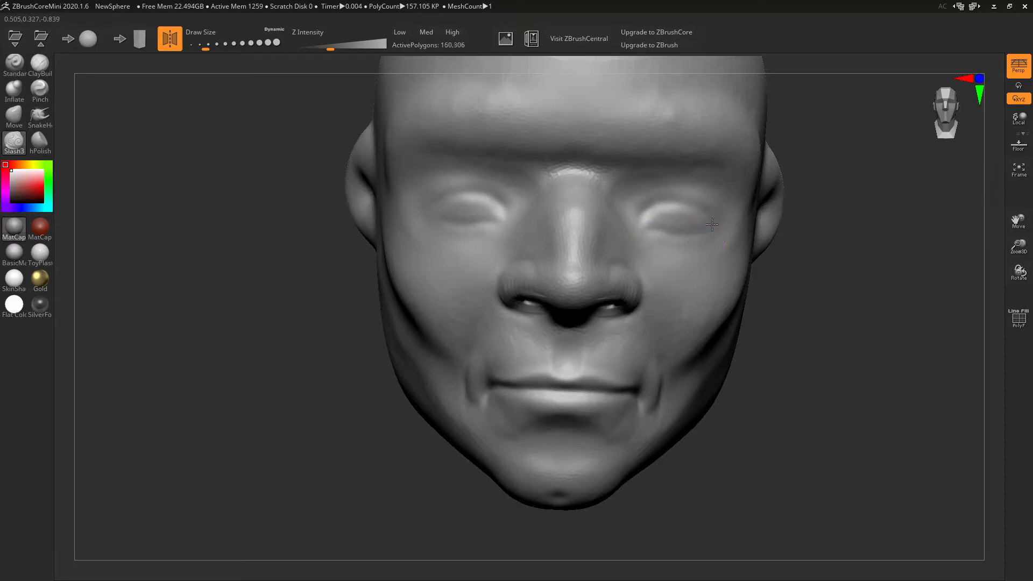
click(40, 64)
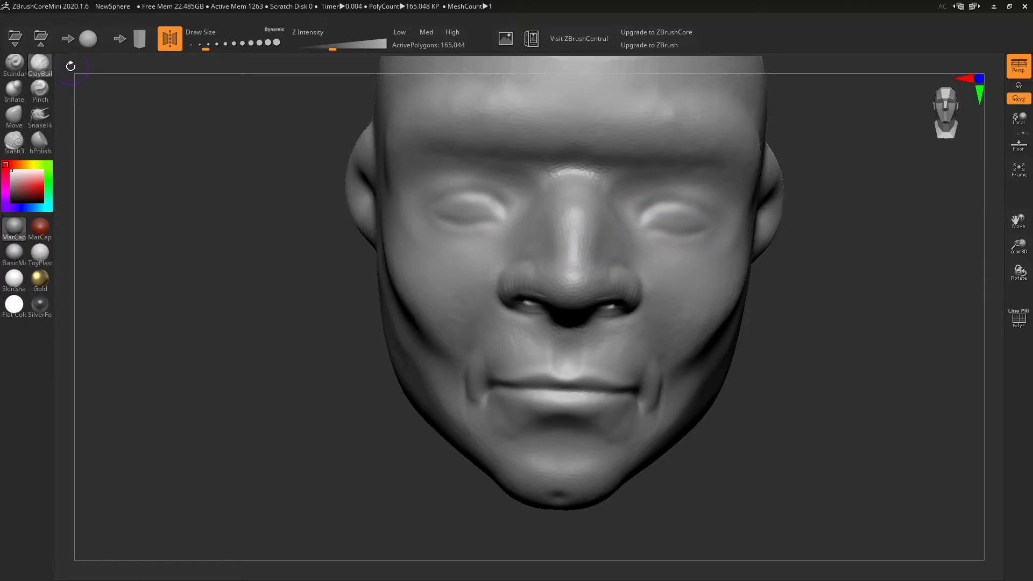
- Build up rounded eyeballs in both eye sockets with ClayBuildup
mouse_move(692, 231)
mouse_down()
mouse_move(662, 221)
mouse_move(670, 211)
mouse_up()
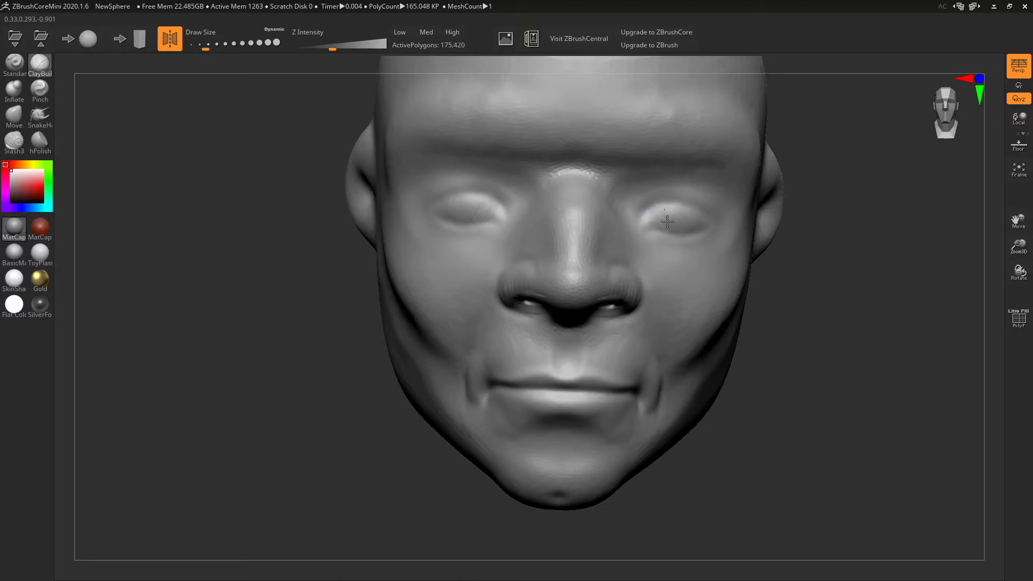
drag(649, 220, 674, 212)
mouse_move(807, 231)
mouse_down()
mouse_move(619, 232)
mouse_move(705, 261)
mouse_up()
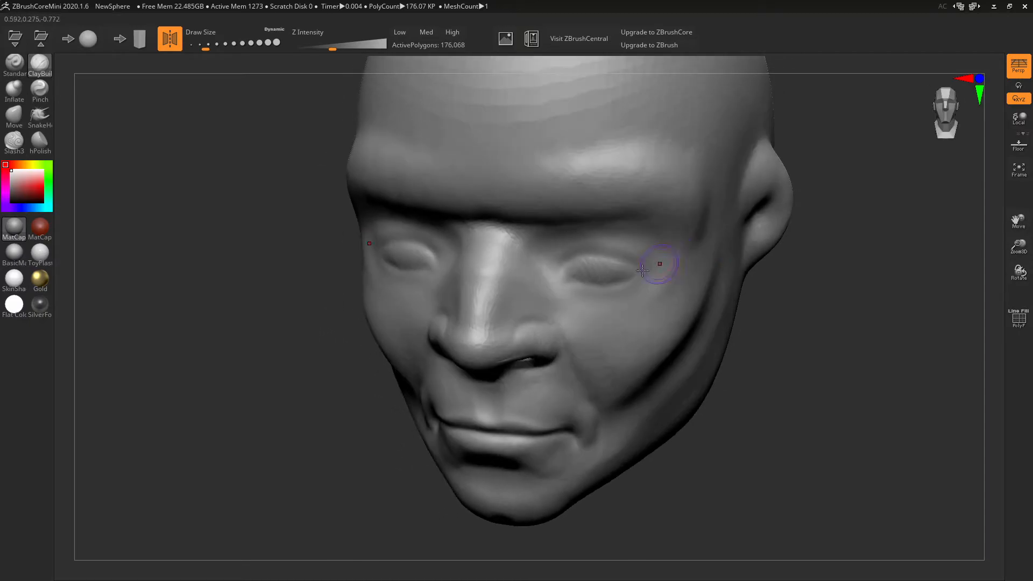
mouse_move(609, 260)
mouse_down()
mouse_move(601, 278)
mouse_move(576, 271)
mouse_move(598, 270)
mouse_up()
right_drag(611, 265, 654, 248)
- With symmetry off and a smaller brush, press a pupil into each eye
click(164, 45)
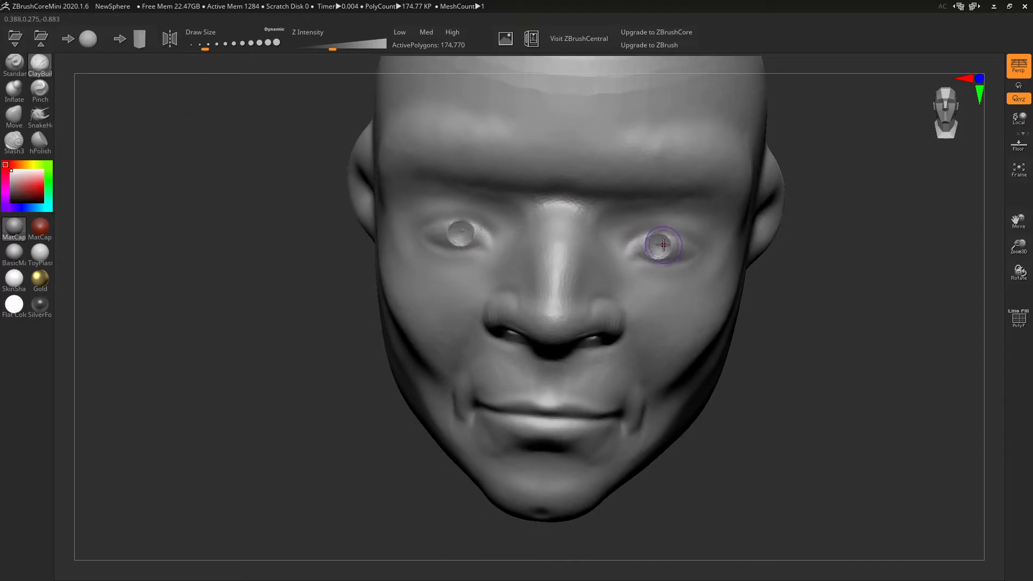
key(bracketleft)
key(bracketleft)
click(664, 240)
click(466, 227)
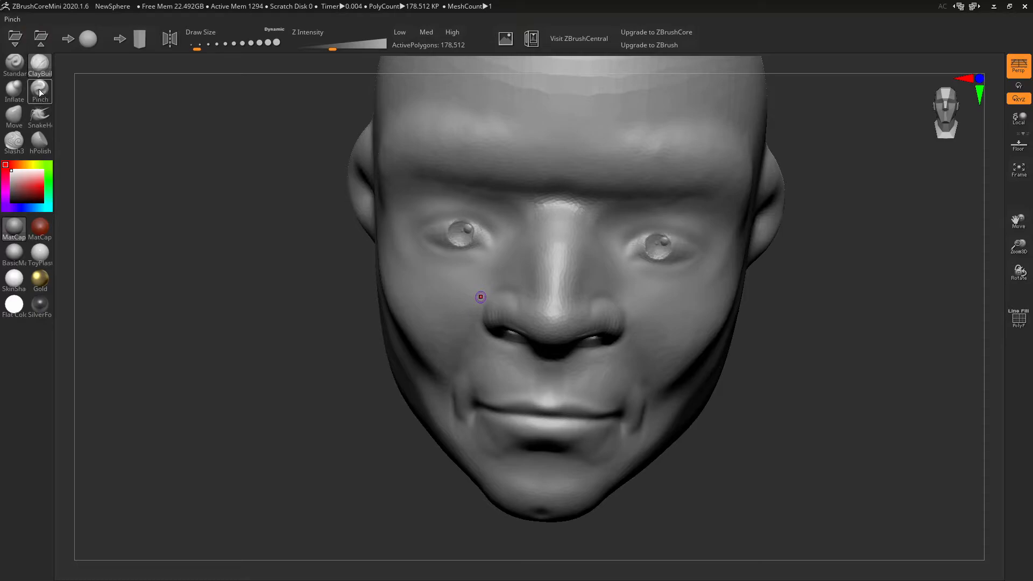
- Carve Slash3 creases at the right eye's inner corner and lower lid with a slightly larger brush
click(43, 146)
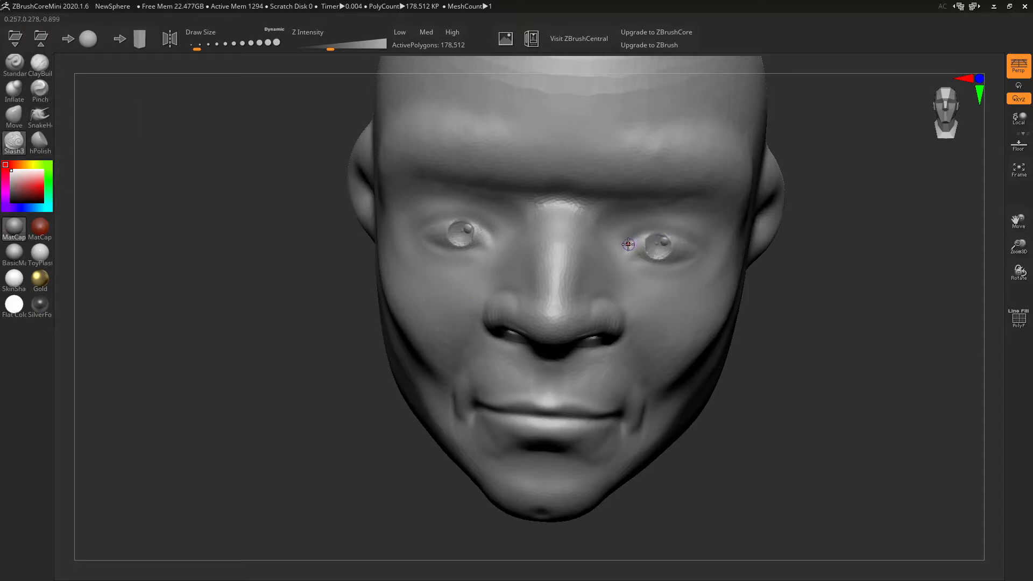
key(bracketright)
drag(660, 229, 685, 235)
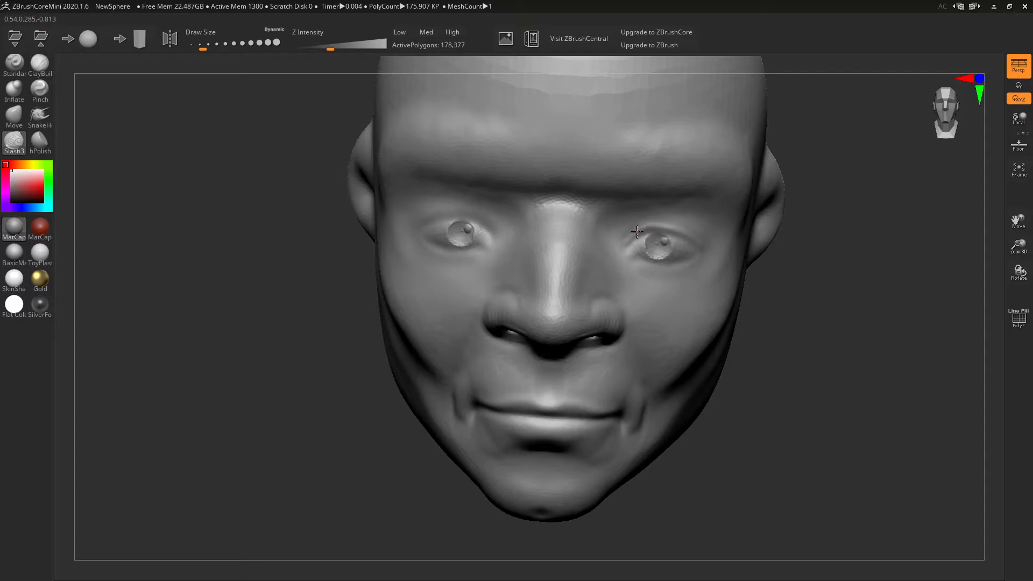
mouse_move(622, 249)
mouse_down()
mouse_move(648, 231)
mouse_move(669, 234)
mouse_move(631, 258)
mouse_move(655, 269)
mouse_move(631, 264)
mouse_up()
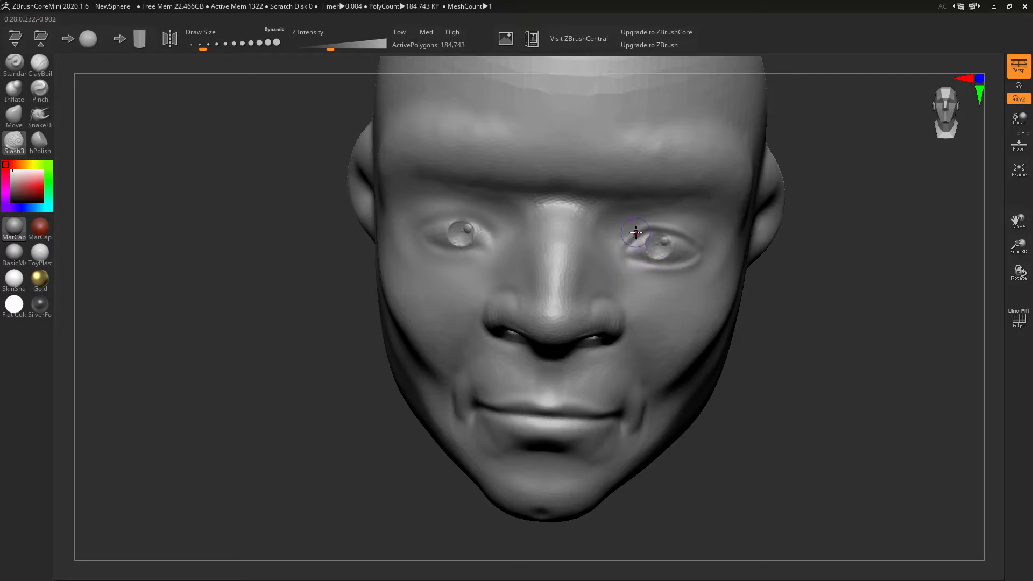
click(22, 123)
mouse_move(666, 326)
right_down()
mouse_move(517, 316)
mouse_move(544, 313)
right_up()
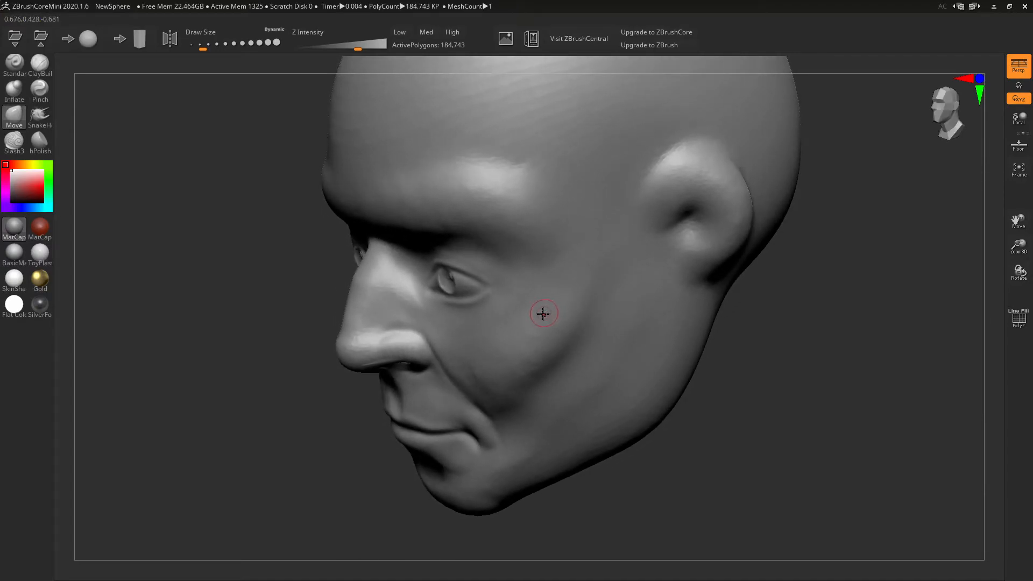
- With a larger Move brush, push the inner eye corner, nose side and outer corner of the right eye
key(bracketright)
key(bracketright)
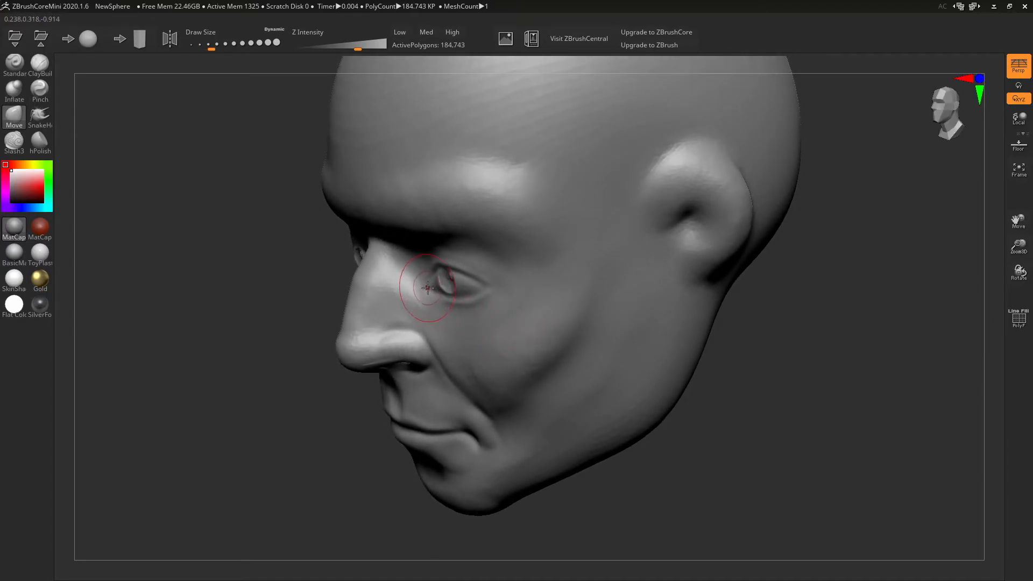
mouse_move(424, 284)
right_down()
mouse_move(443, 281)
mouse_move(442, 293)
right_up()
mouse_move(452, 292)
alt+mouse_down()
mouse_move(432, 307)
mouse_move(473, 281)
mouse_move(443, 303)
alt+mouse_up()
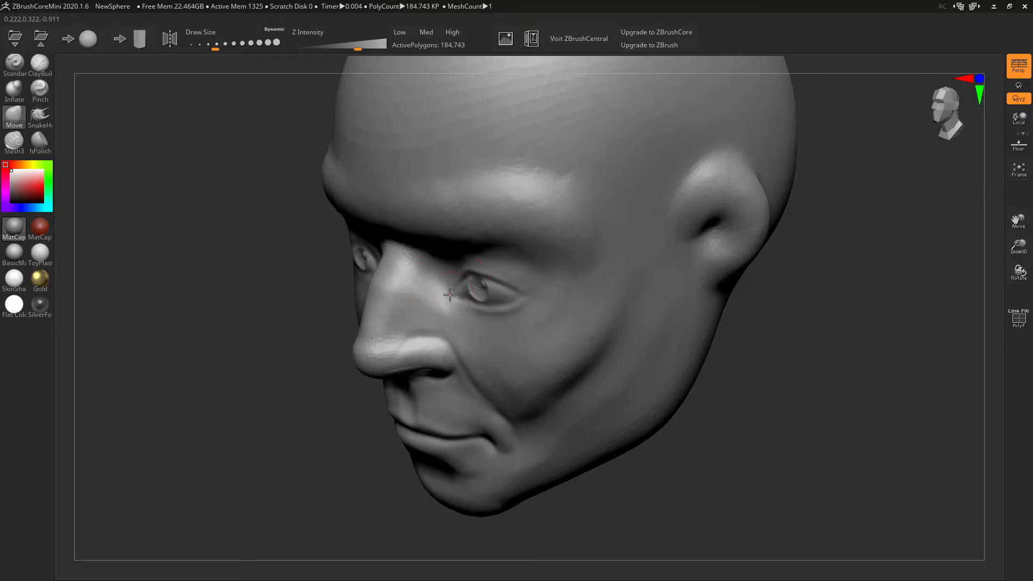
right_drag(480, 243, 482, 203)
right_drag(553, 185, 604, 238)
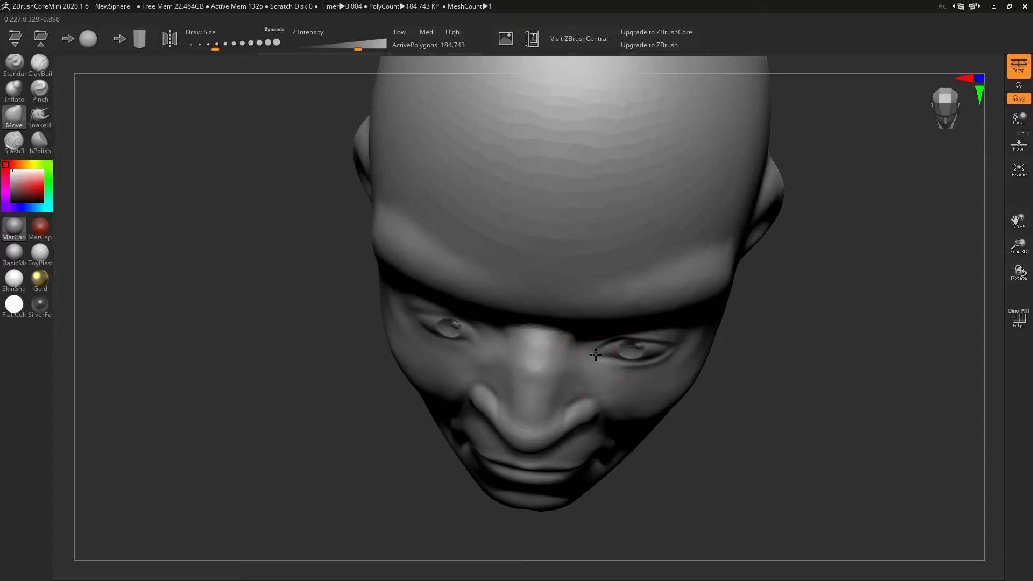
mouse_move(602, 353)
right_down()
mouse_move(637, 341)
mouse_move(622, 368)
right_up()
drag(622, 366, 617, 354)
right_drag(660, 409, 642, 408)
drag(636, 357, 638, 347)
- Reshape the lower lid and pull the inner eye corner down, then enable X symmetry
right_drag(638, 357, 688, 267)
drag(672, 256, 692, 217)
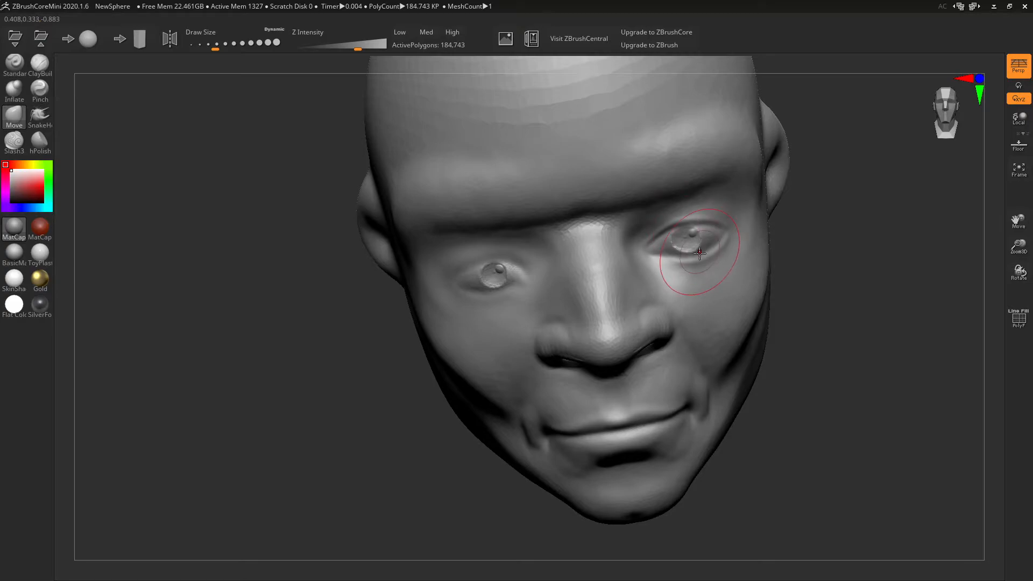
mouse_move(726, 282)
right_down()
mouse_move(768, 291)
mouse_move(754, 281)
right_up()
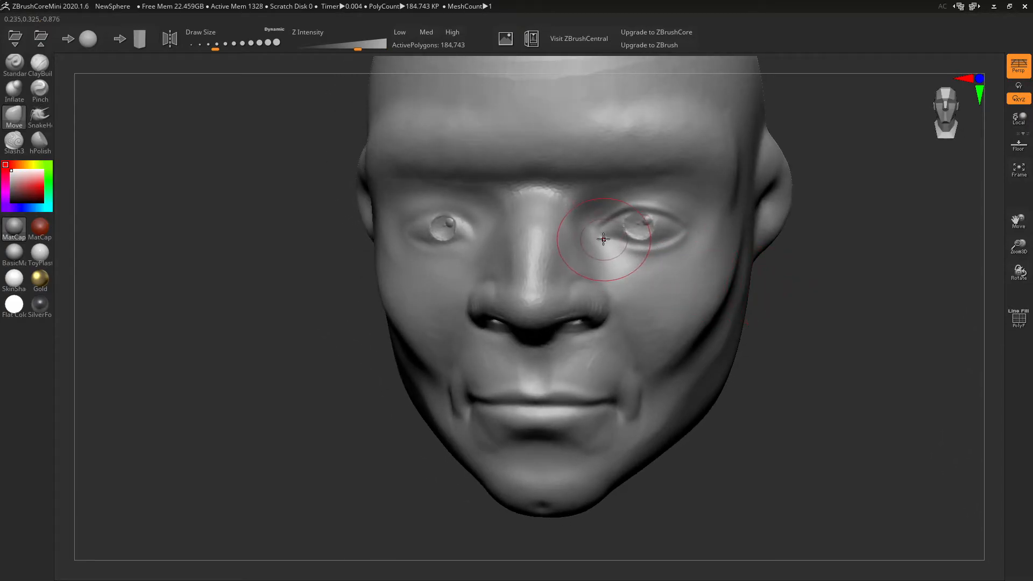
key([)
drag(600, 236, 598, 243)
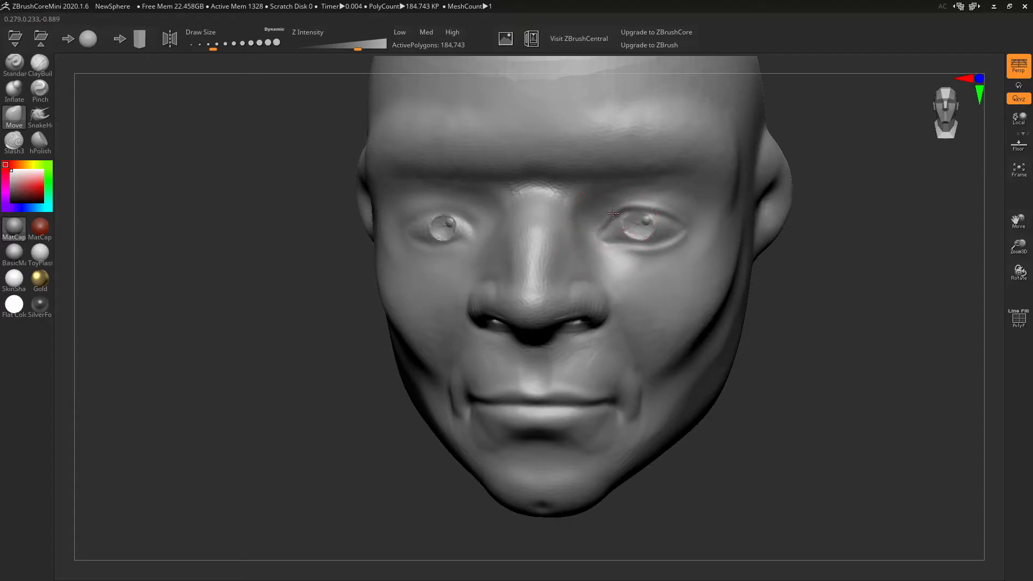
right_drag(637, 194, 751, 283)
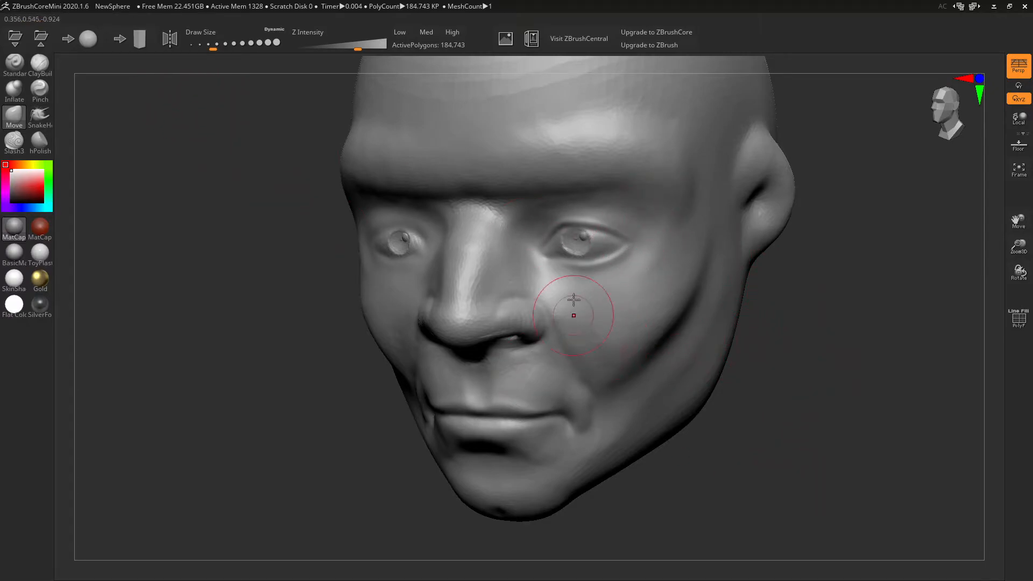
drag(785, 425, 850, 395)
click(177, 42)
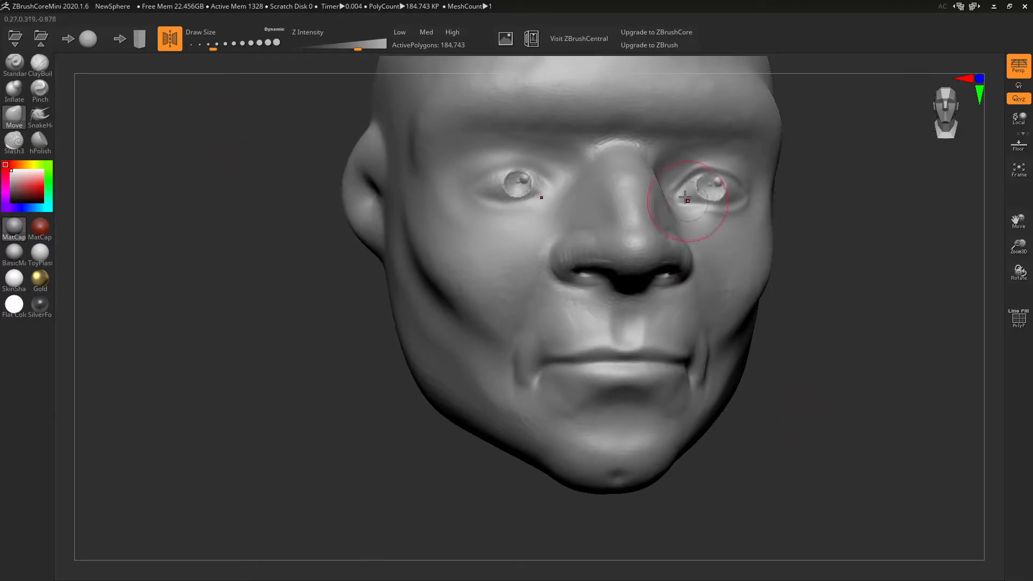
drag(836, 311, 825, 335)
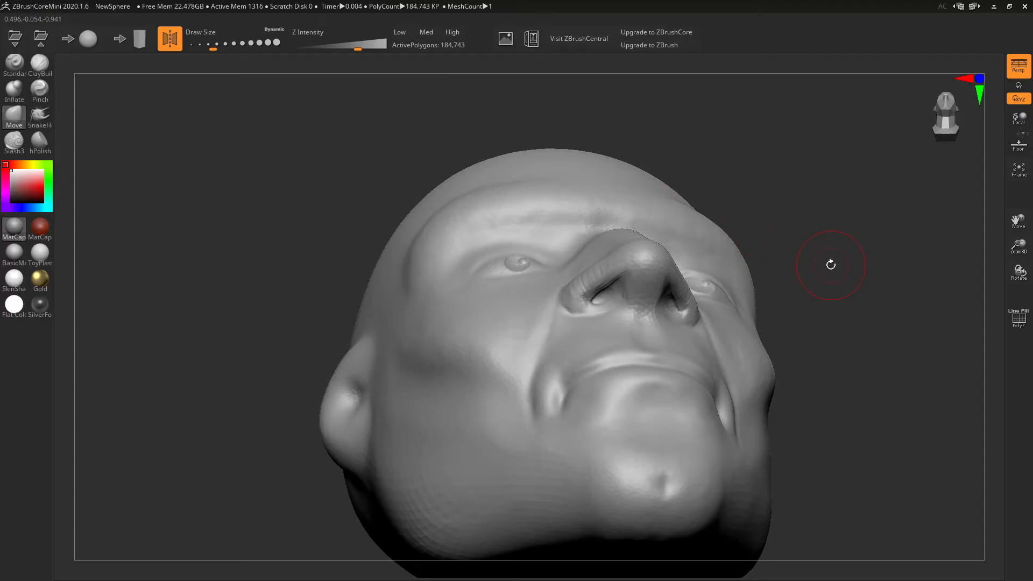
- Undo three recent eye edits and redo one to restore the left eye detail
drag(838, 265, 823, 275)
key(ctrl+z)
key(ctrl+z)
key(ctrl+z)
key(ctrl+z)
key(ctrl+z)
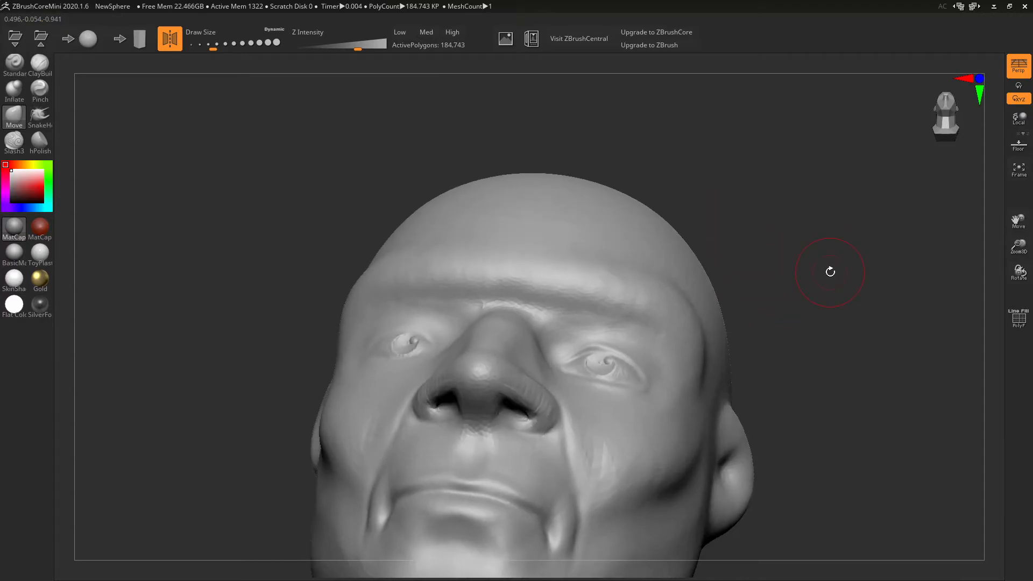
key(ctrl+z)
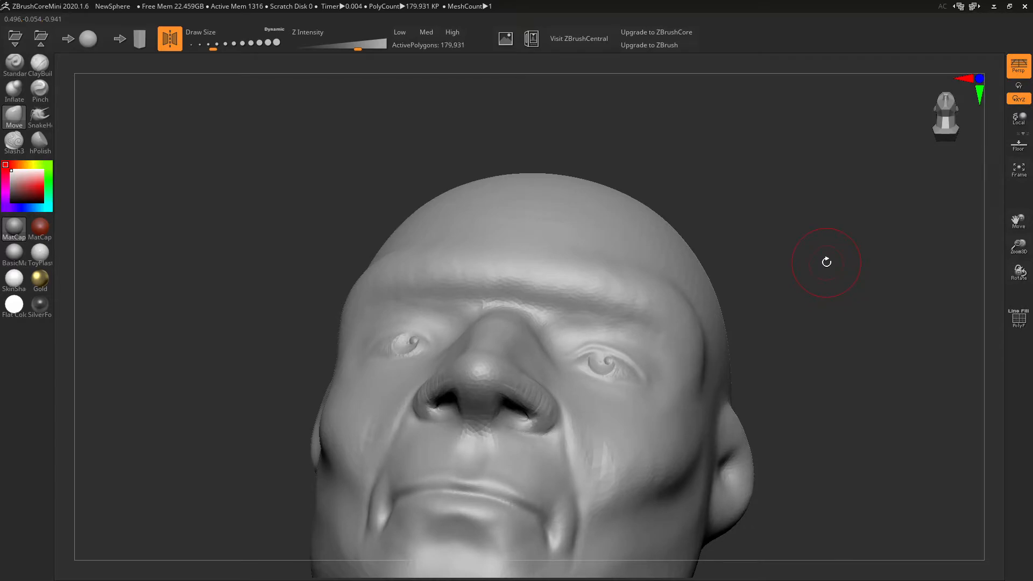
key(ctrl+z)
key(ctrl+z)
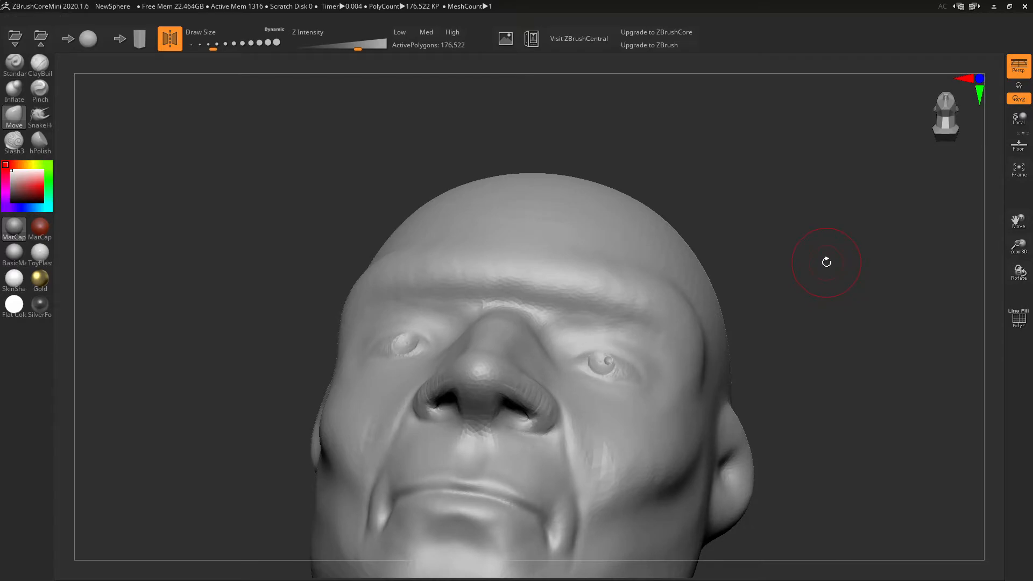
key(ctrl+shift+z)
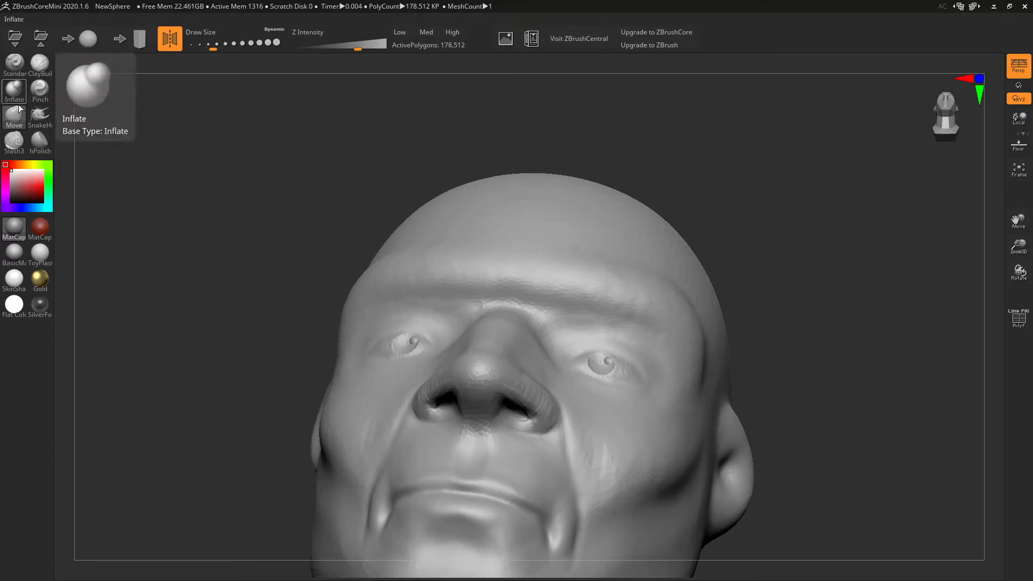
- Carve Slash3 creases at Draw Size 62 along both inner eye corners and lower eyelids
click(16, 143)
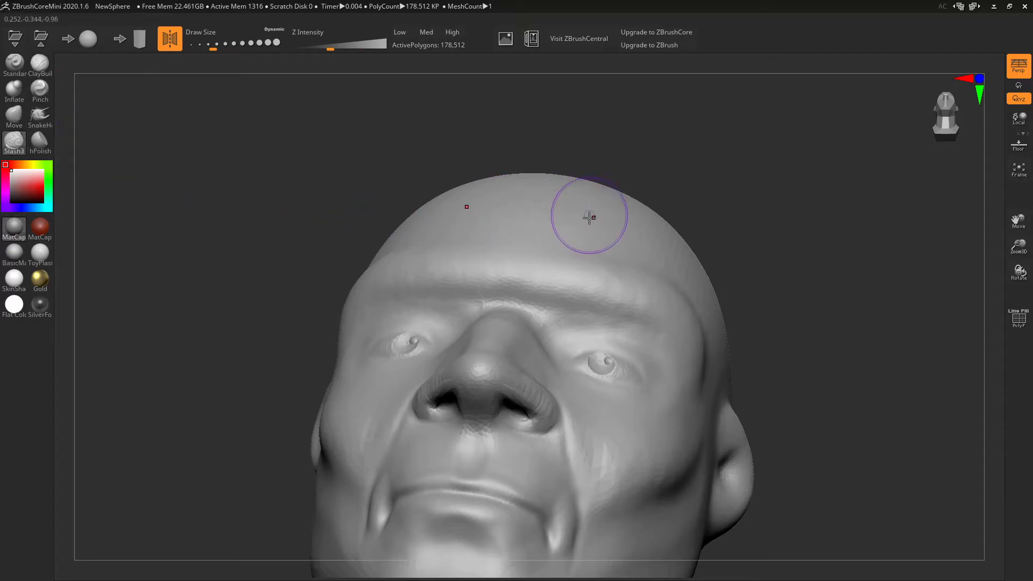
right_drag(648, 240, 644, 252)
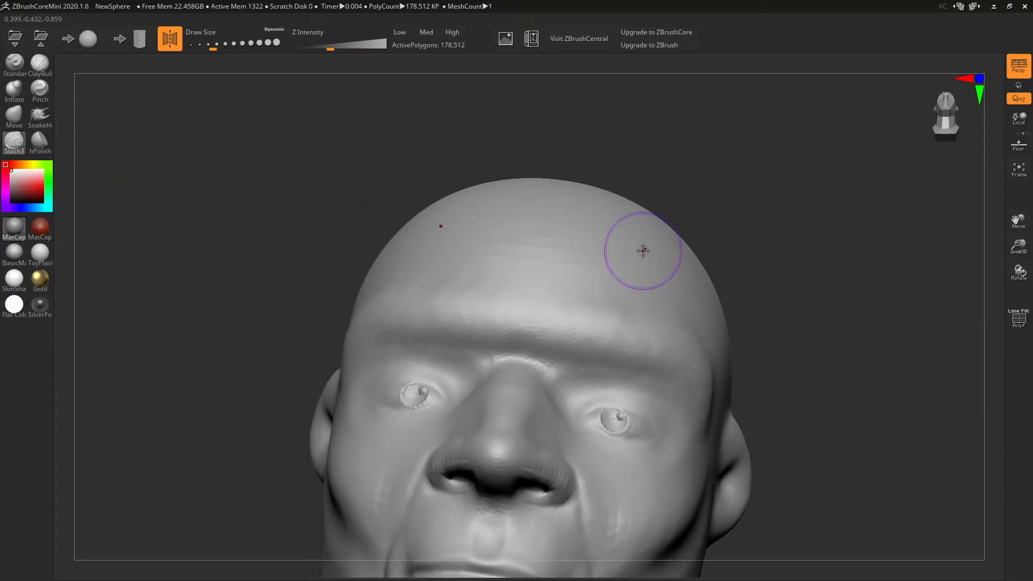
mouse_move(574, 397)
right_down()
mouse_move(575, 412)
mouse_move(649, 374)
mouse_move(606, 392)
right_up()
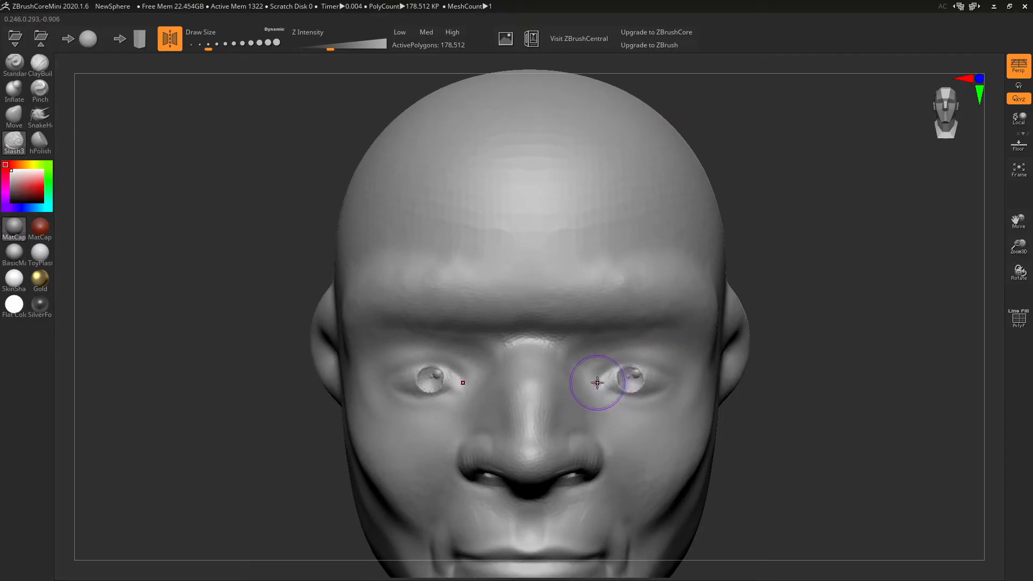
drag(596, 383, 613, 359)
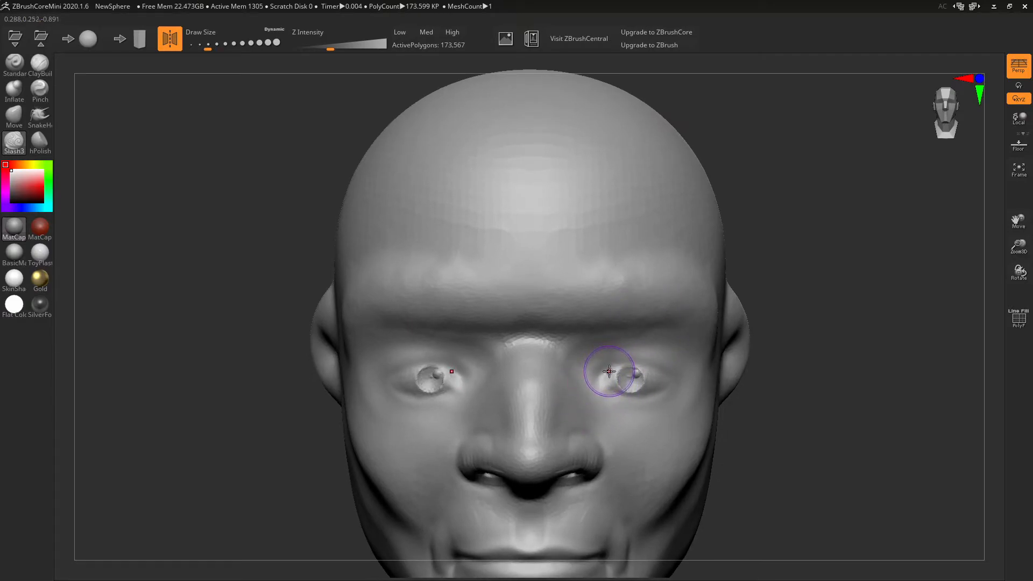
key(ctrl+z)
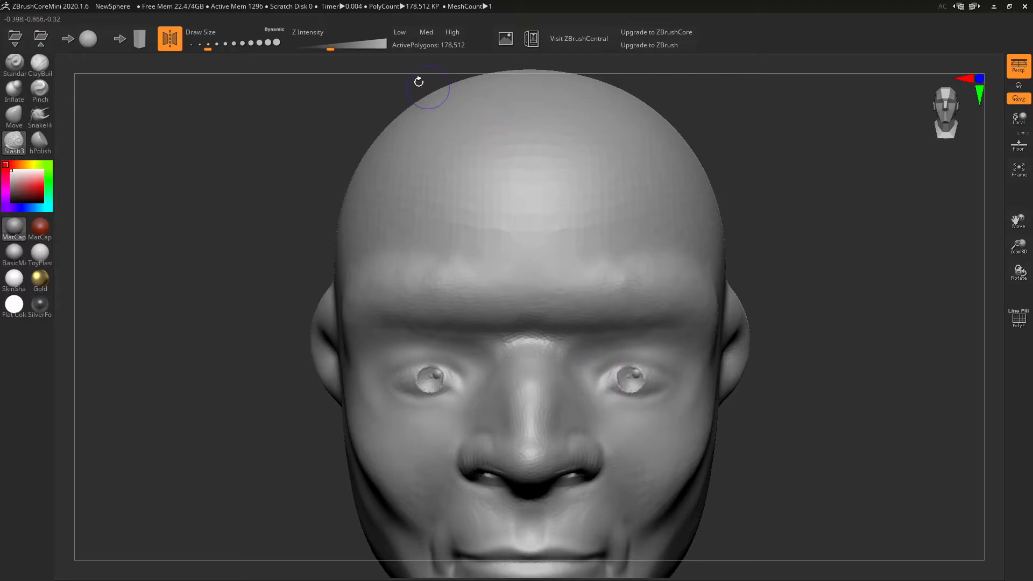
drag(210, 46, 205, 45)
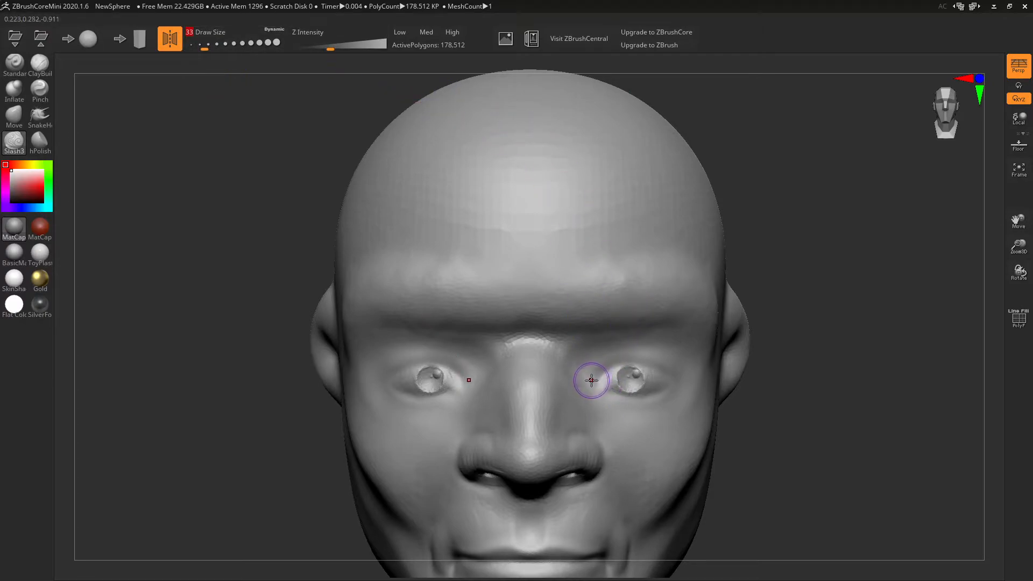
mouse_move(612, 361)
mouse_down()
mouse_move(645, 360)
mouse_move(615, 362)
mouse_move(592, 387)
mouse_up()
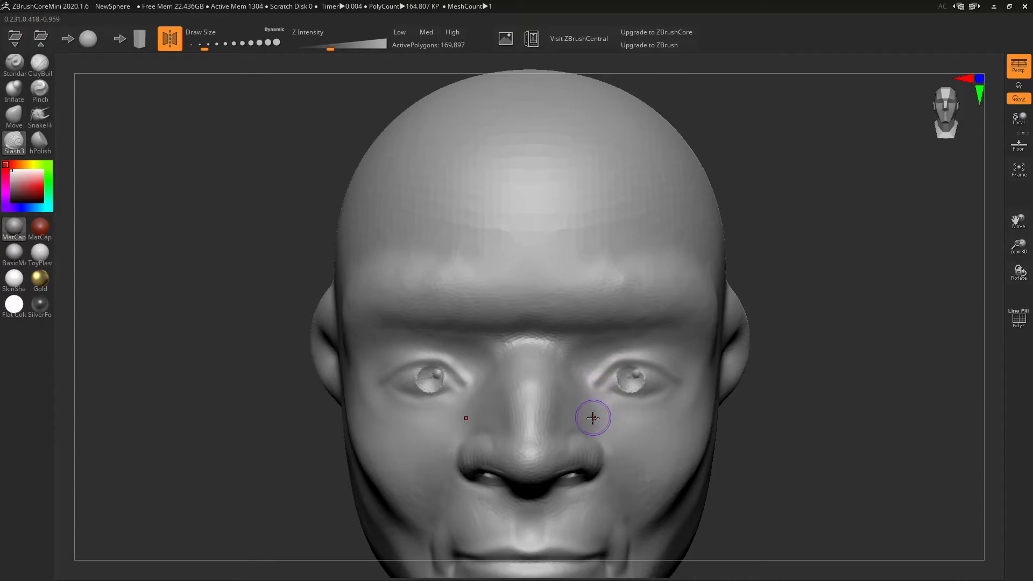
drag(600, 396, 676, 386)
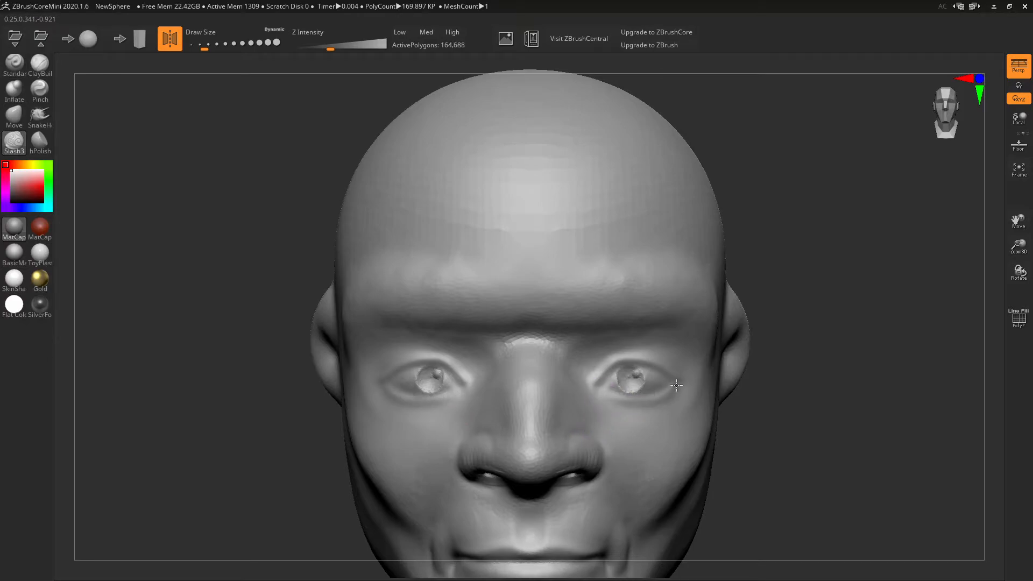
mouse_move(617, 398)
mouse_down()
mouse_move(669, 381)
mouse_move(663, 390)
mouse_move(595, 378)
mouse_move(654, 375)
mouse_up()
mouse_move(654, 375)
right_down()
mouse_move(632, 376)
mouse_move(661, 367)
mouse_move(659, 393)
mouse_move(658, 382)
mouse_move(647, 399)
mouse_move(653, 392)
right_up()
click(14, 115)
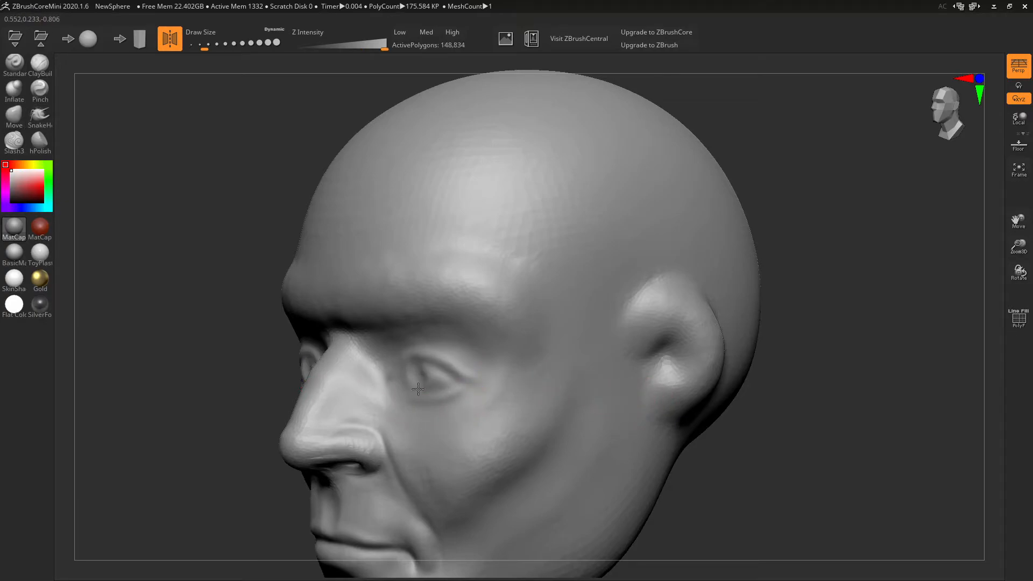
- Push the outer eye corner and the sides of the nose bridge inward with the Move brush
shift+drag(453, 368, 464, 389)
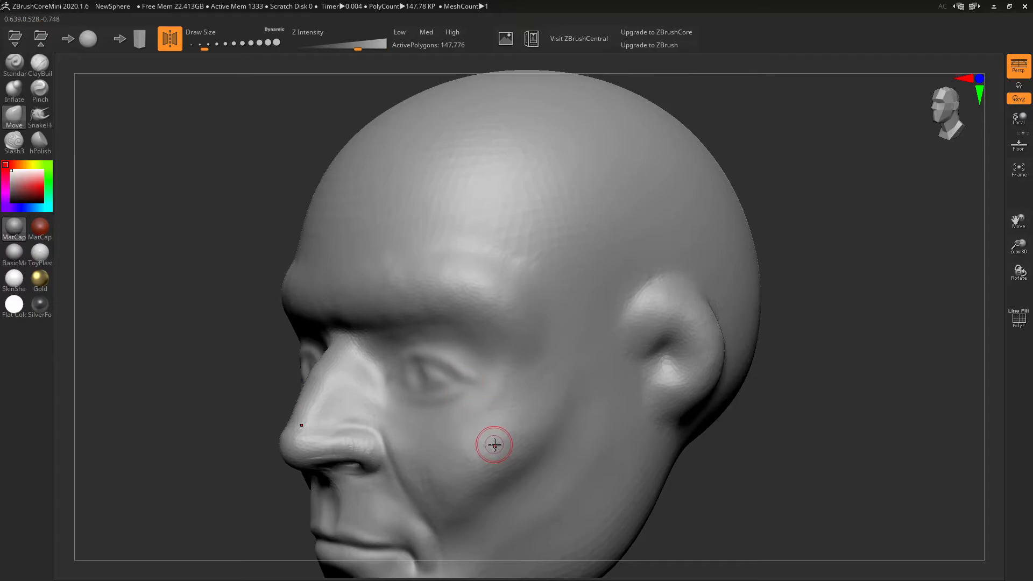
right_drag(494, 441, 515, 395)
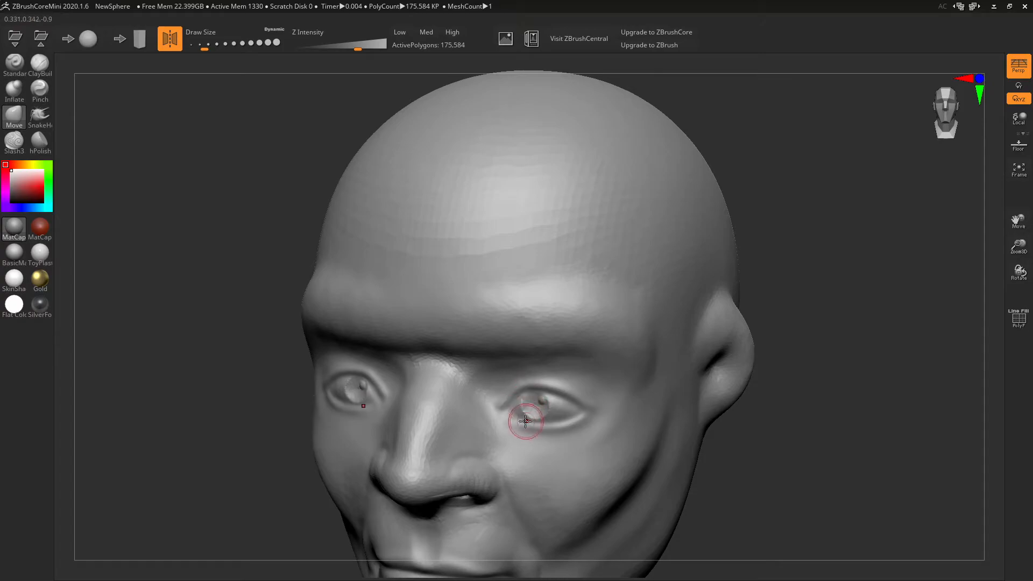
key(bracketright)
shift+right_drag(513, 403, 512, 411)
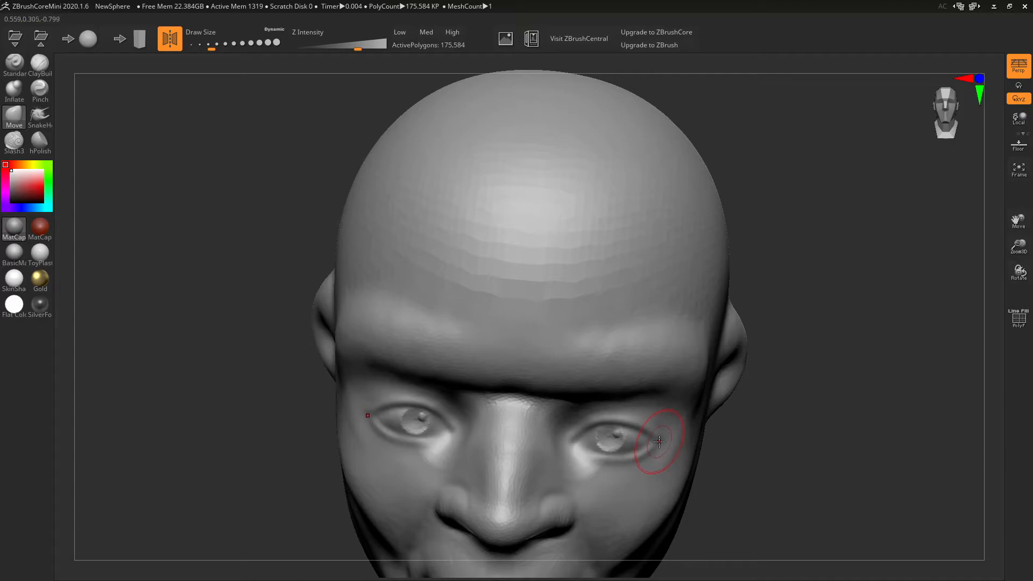
right_drag(659, 437, 571, 479)
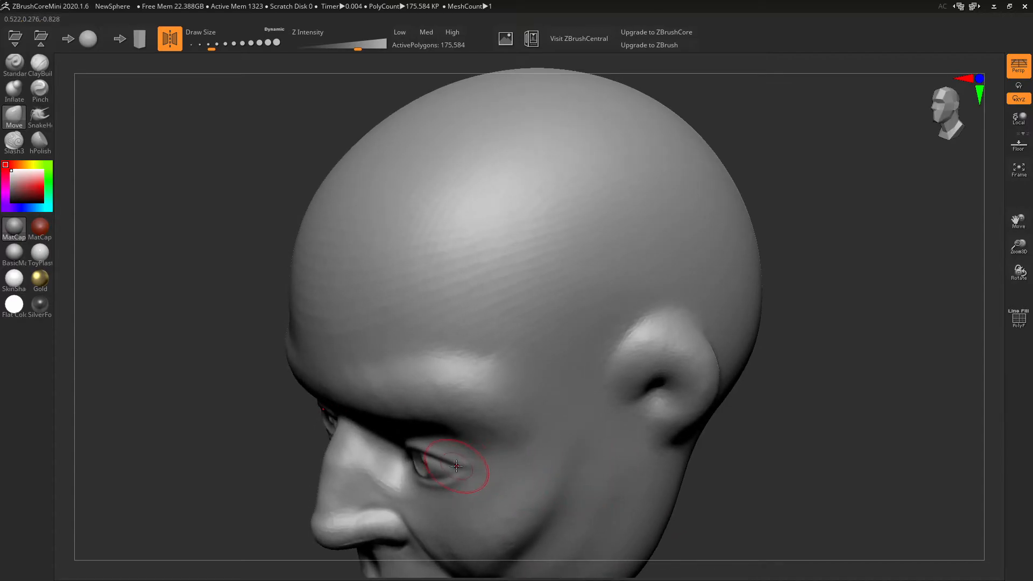
mouse_move(463, 465)
right_down()
mouse_move(503, 373)
mouse_move(512, 438)
right_up()
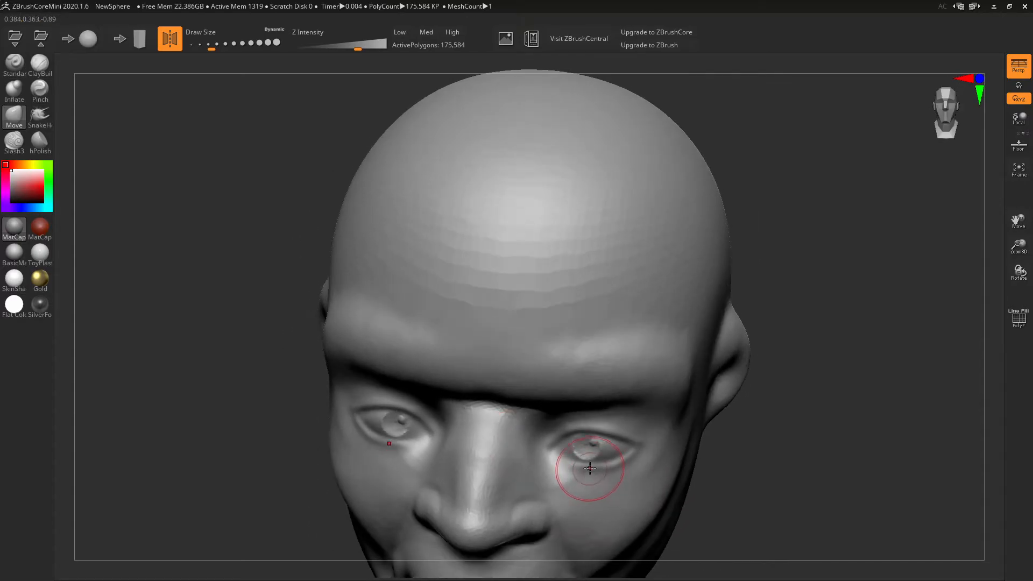
mouse_move(618, 426)
right_down()
mouse_move(618, 450)
mouse_move(580, 489)
mouse_move(445, 457)
mouse_move(432, 402)
right_up()
drag(433, 402, 431, 385)
mouse_move(419, 372)
right_down()
mouse_move(502, 350)
mouse_move(658, 399)
right_up()
mouse_move(618, 414)
mouse_down()
mouse_move(601, 411)
mouse_move(606, 421)
mouse_up()
right_drag(656, 434, 708, 250)
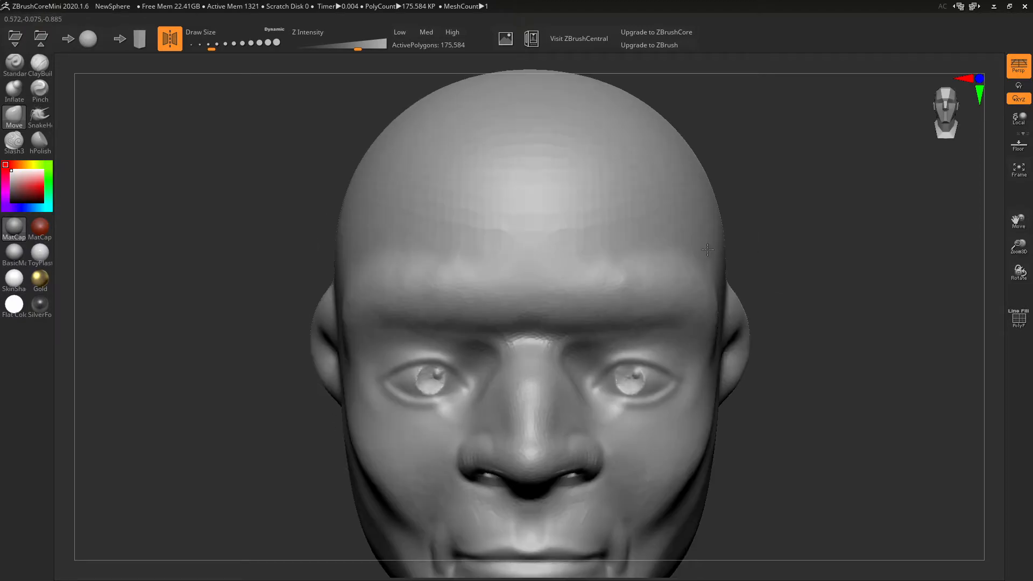
right_drag(785, 360, 671, 353)
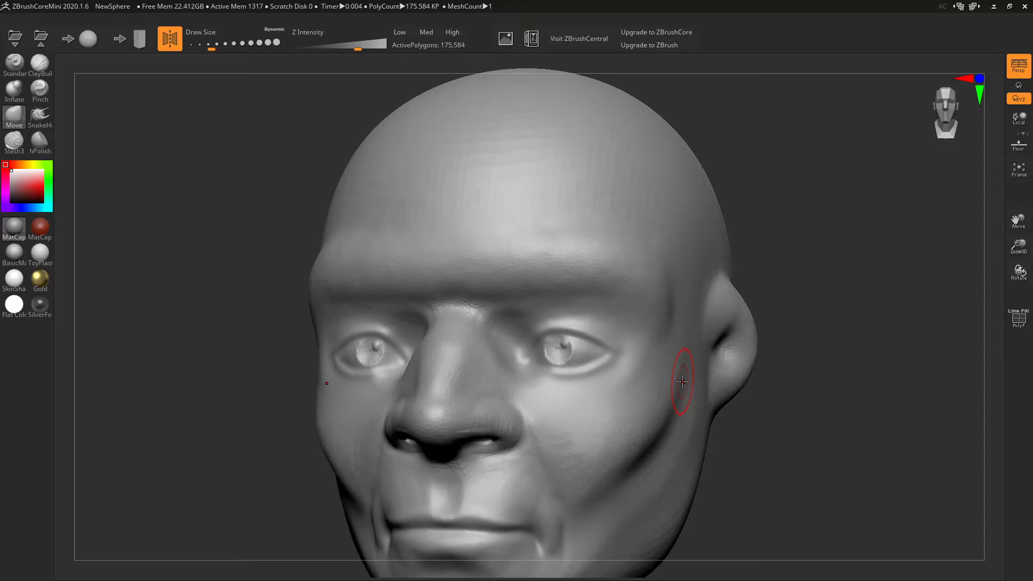
- Smooth both eyes and the skin beside the nose, undoing a bad inner-corner push
mouse_move(573, 372)
right_down()
mouse_move(694, 371)
mouse_move(603, 355)
right_up()
mouse_move(623, 387)
shift+mouse_down()
mouse_move(617, 370)
mouse_move(645, 328)
mouse_move(681, 355)
shift+mouse_up()
shift+drag(617, 372, 614, 367)
mouse_move(780, 376)
right_down()
mouse_move(691, 414)
mouse_move(721, 411)
right_up()
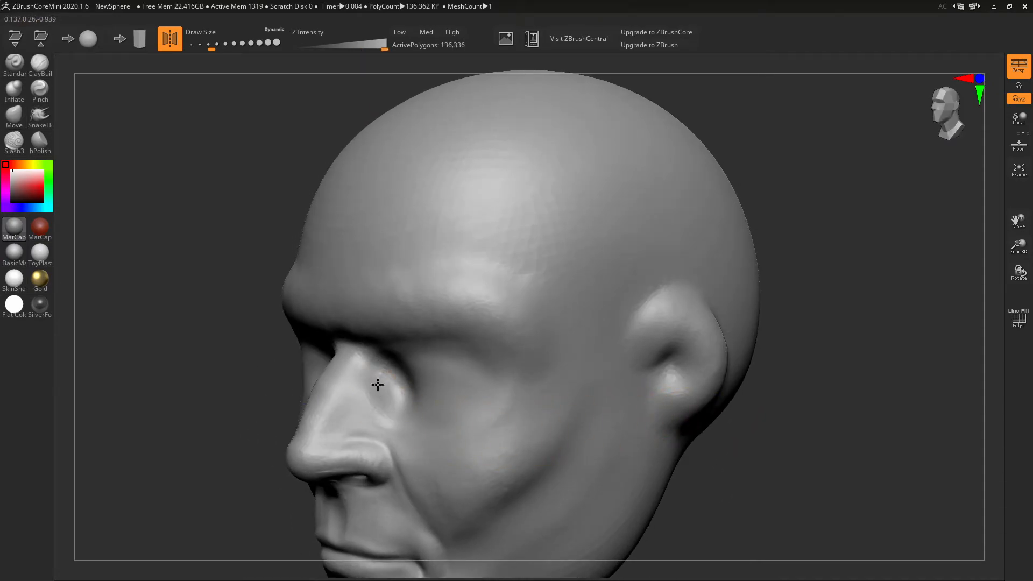
mouse_move(378, 407)
shift+mouse_down()
mouse_move(395, 358)
mouse_move(410, 373)
mouse_move(405, 395)
shift+mouse_up()
right_drag(430, 387, 572, 387)
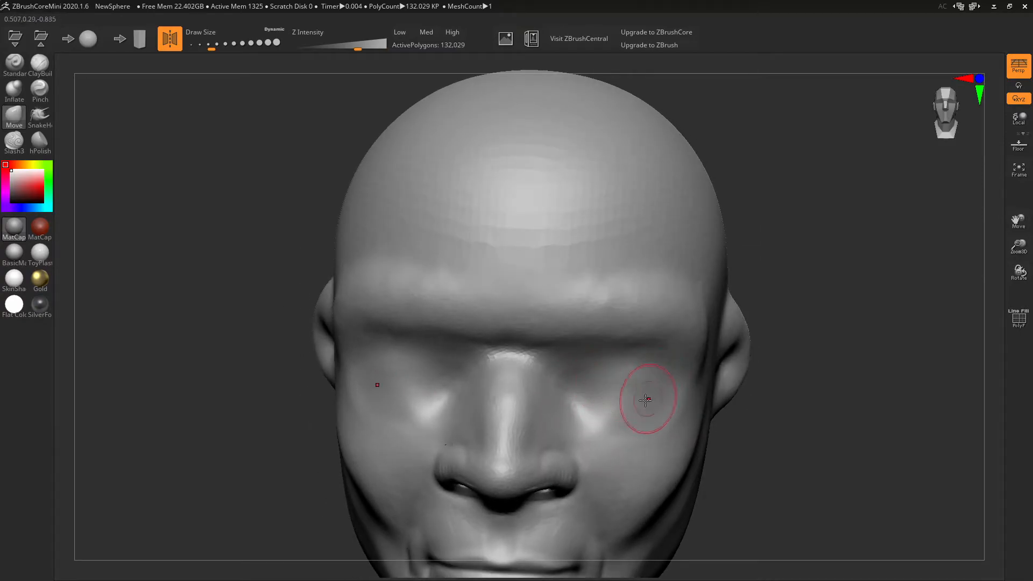
right_drag(650, 384, 665, 385)
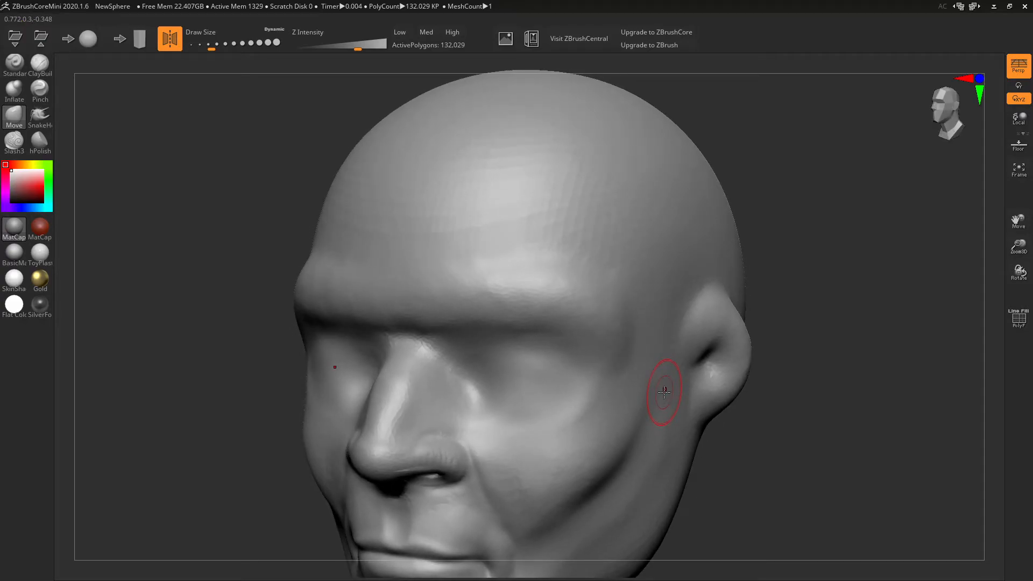
drag(480, 382, 484, 392)
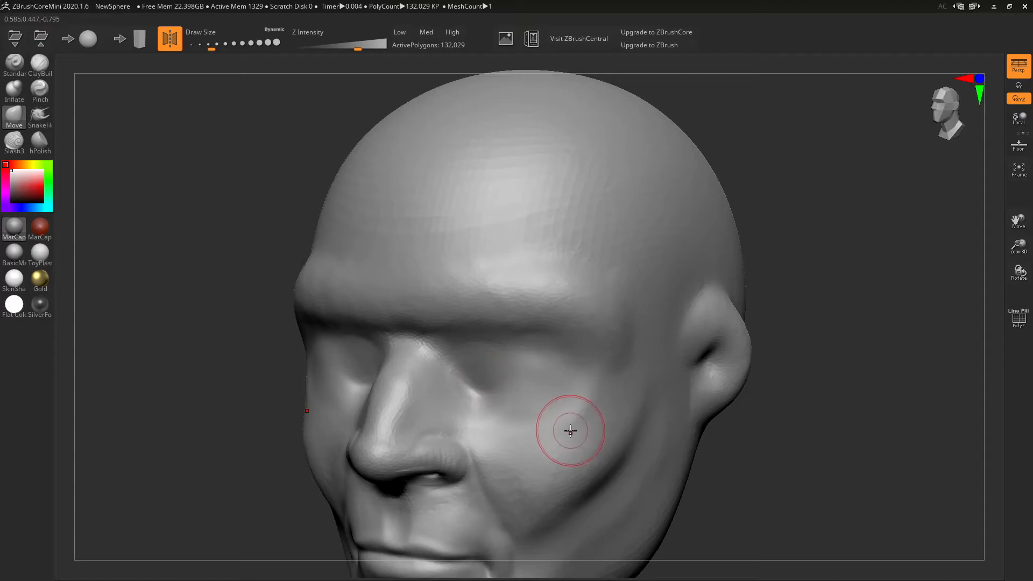
key(ctrl+z)
key(ctrl+z)
key(ctrl+z)
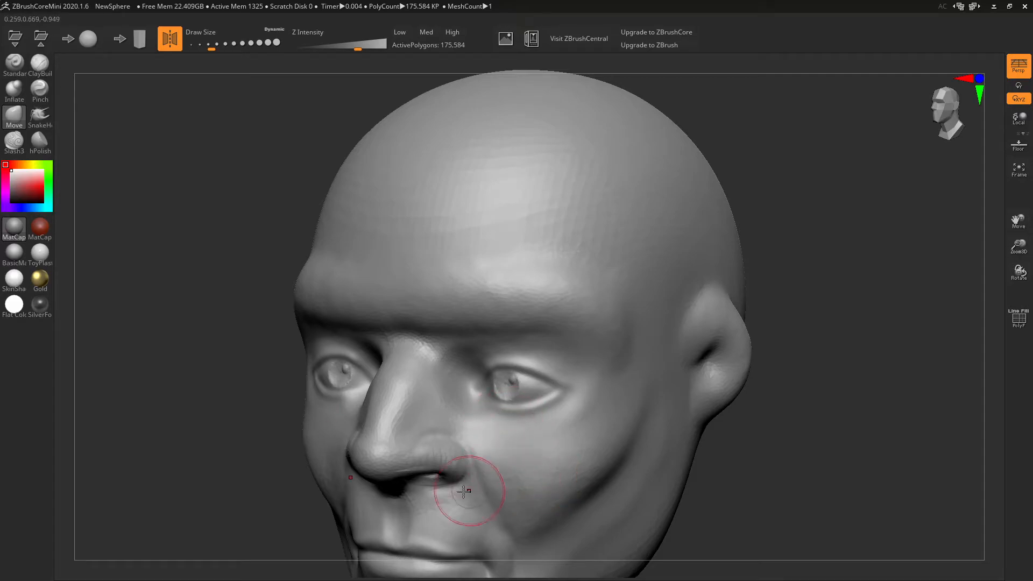
- Reshape the inner eye corners symmetrically and smooth the skin under the eyes
drag(203, 447, 279, 431)
drag(564, 339, 559, 329)
right_drag(583, 347, 510, 440)
mouse_move(503, 446)
mouse_down()
mouse_move(495, 460)
mouse_move(523, 493)
mouse_up()
mouse_move(580, 500)
right_down()
mouse_move(614, 442)
mouse_move(692, 410)
mouse_move(643, 422)
right_up()
mouse_move(603, 380)
right_down()
mouse_move(607, 415)
mouse_move(546, 454)
right_up()
shift+drag(504, 452, 518, 457)
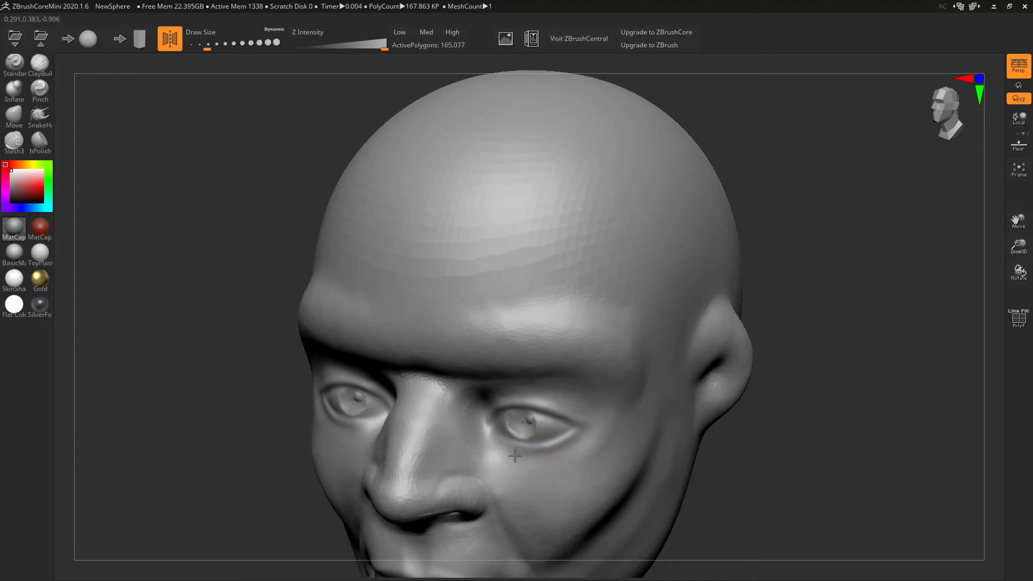
- Carve Slash3 lines at the inner eye corner and along the lower eyelid
click(14, 142)
mouse_move(492, 439)
mouse_down()
mouse_move(511, 446)
mouse_move(576, 437)
mouse_move(571, 450)
mouse_move(576, 435)
mouse_up()
right_drag(586, 434, 631, 377)
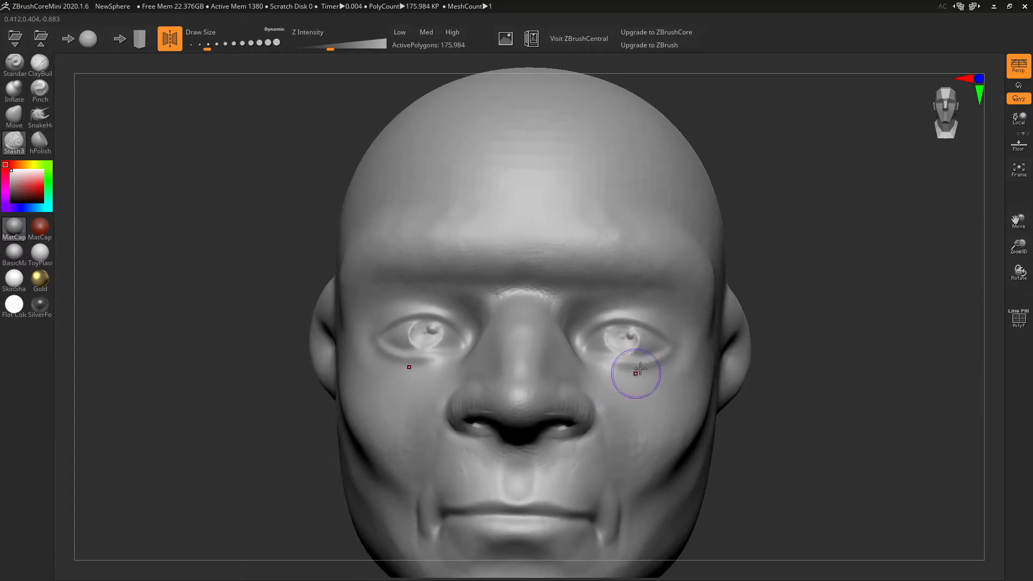
- Pinch the eye corners and the upper and lower eyelid edges into crisp creases
click(40, 90)
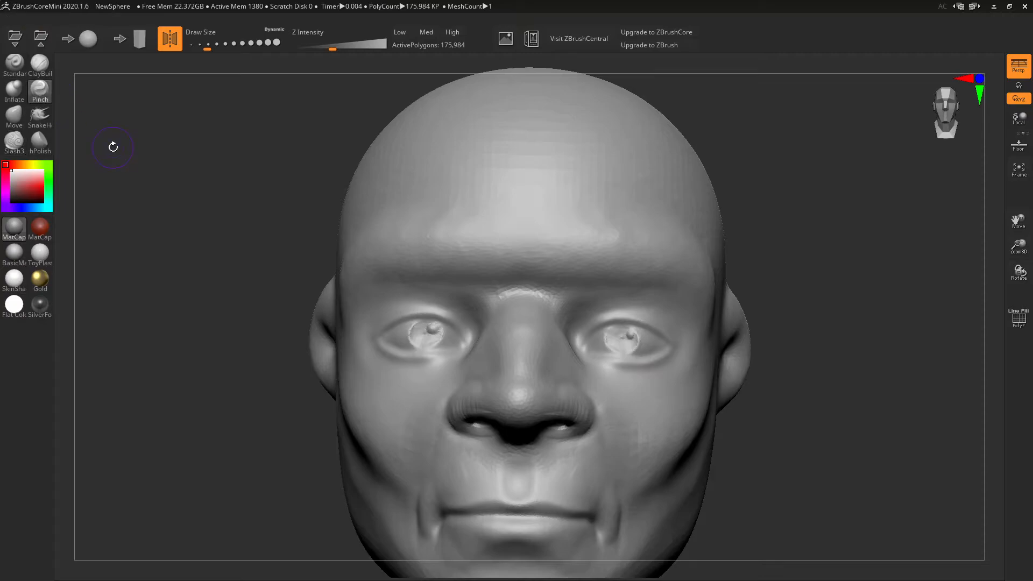
mouse_move(684, 364)
ctrl+right_down()
mouse_move(768, 392)
mouse_move(761, 388)
ctrl+right_up()
drag(783, 393, 787, 388)
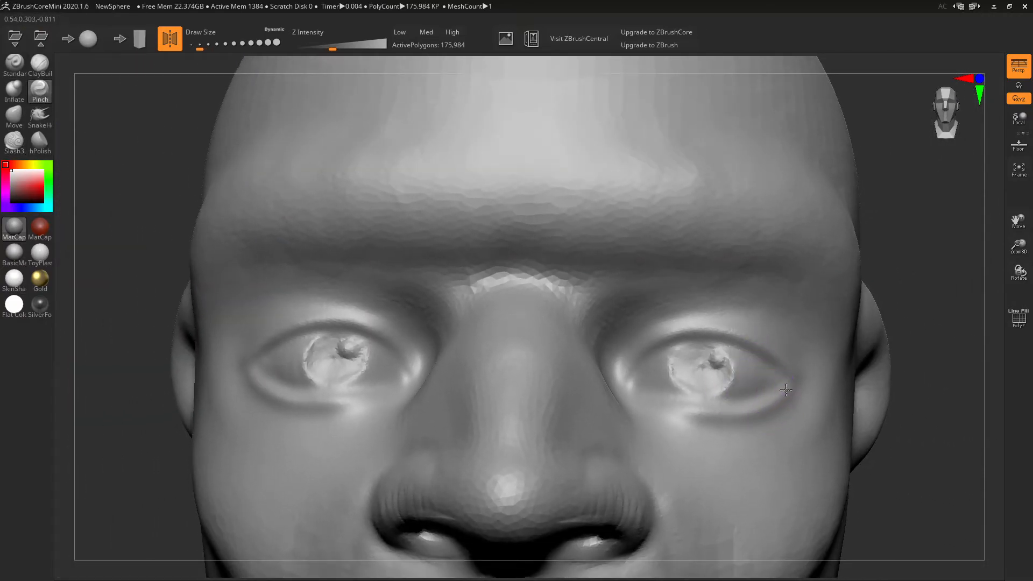
drag(685, 411, 657, 407)
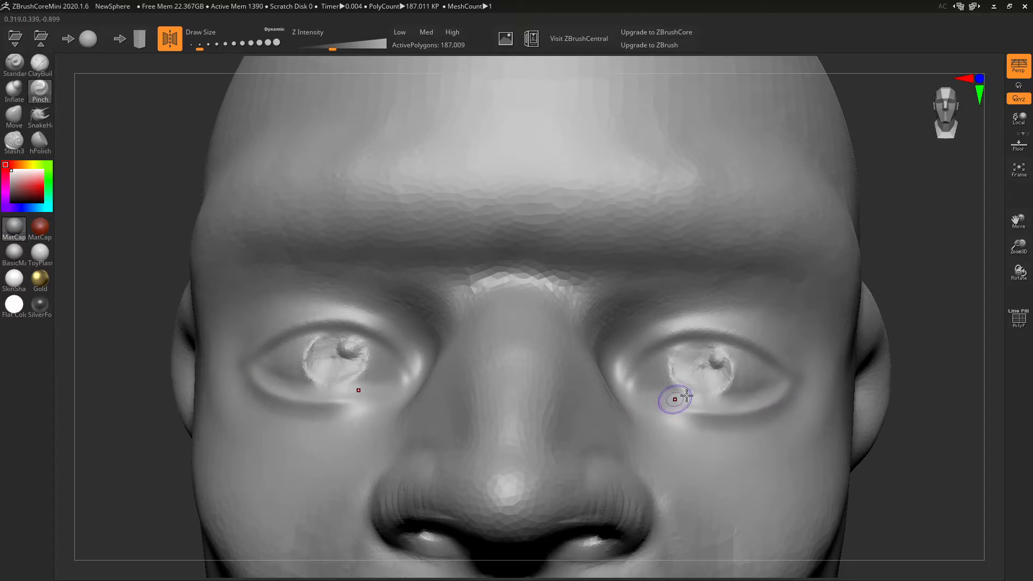
mouse_move(776, 374)
mouse_down()
mouse_move(714, 341)
mouse_move(670, 345)
mouse_move(641, 372)
mouse_up()
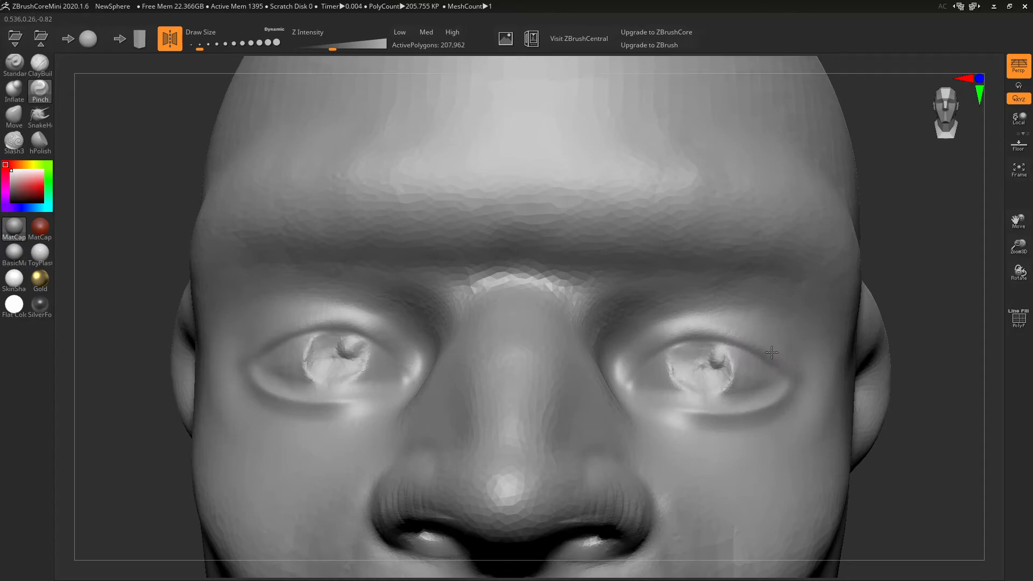
mouse_move(745, 338)
mouse_down()
mouse_move(675, 337)
mouse_move(623, 382)
mouse_up()
mouse_move(918, 403)
mouse_down()
mouse_move(754, 419)
mouse_move(745, 410)
mouse_up()
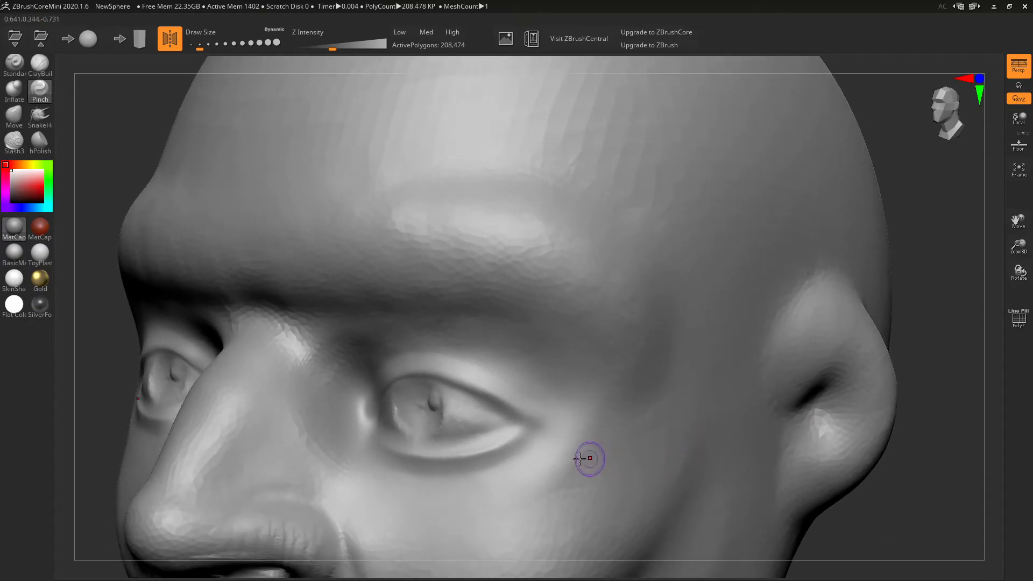
drag(519, 432, 482, 442)
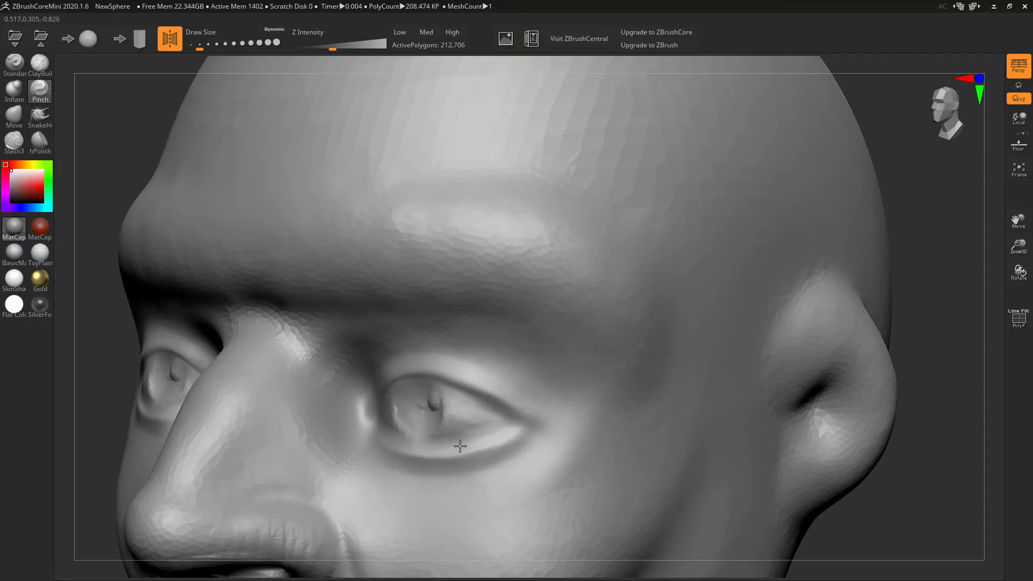
drag(403, 444, 386, 439)
drag(102, 428, 523, 415)
- Build up the irises with ClayBuildup, then add a pupil blob to each eye with symmetry off
click(40, 63)
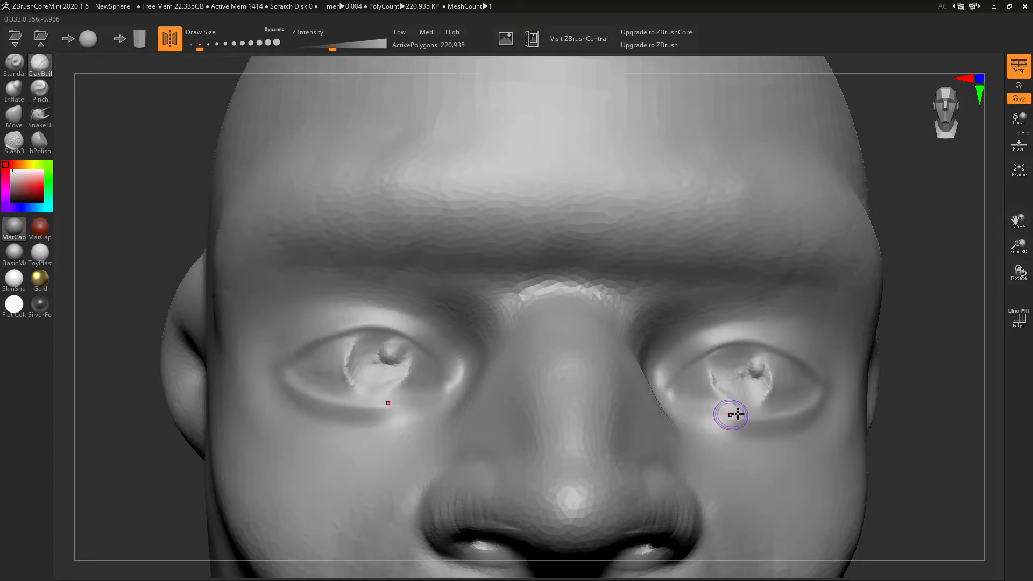
mouse_move(719, 369)
mouse_down()
mouse_move(739, 394)
mouse_move(758, 392)
mouse_move(723, 365)
mouse_up()
mouse_move(743, 359)
mouse_down()
mouse_move(730, 361)
mouse_move(752, 352)
mouse_move(724, 379)
mouse_up()
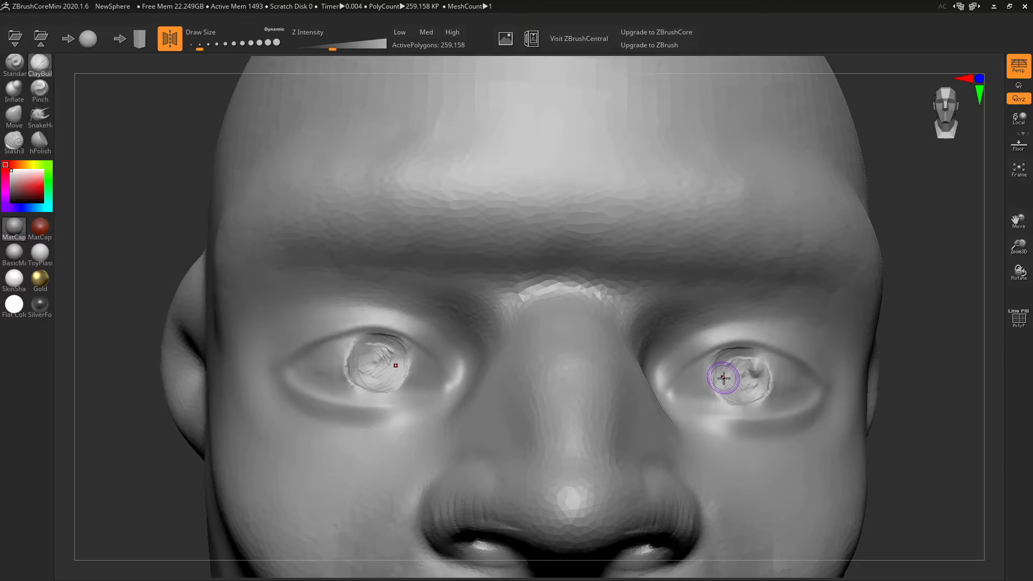
key(x)
drag(398, 357, 394, 351)
click(760, 366)
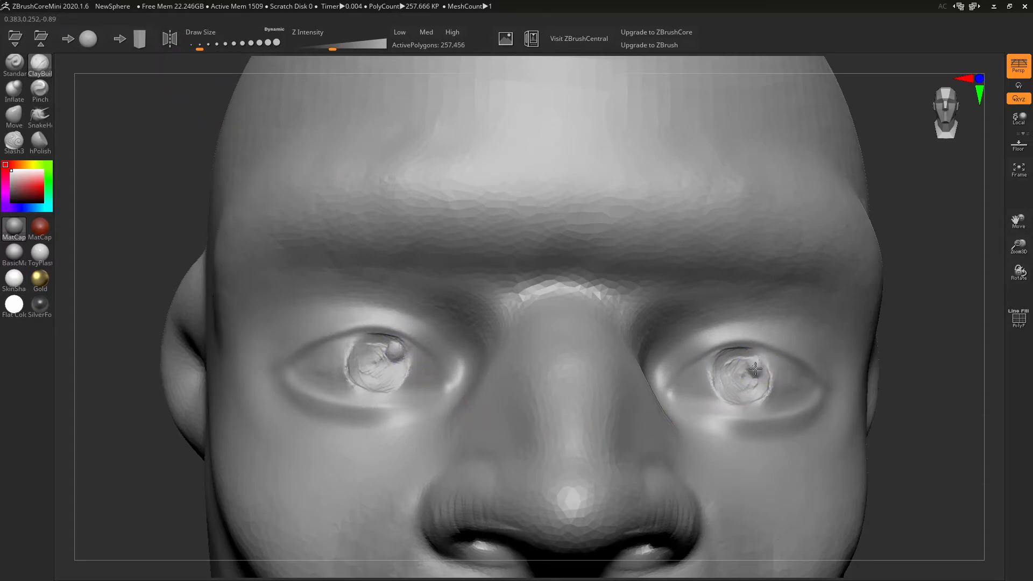
click(177, 39)
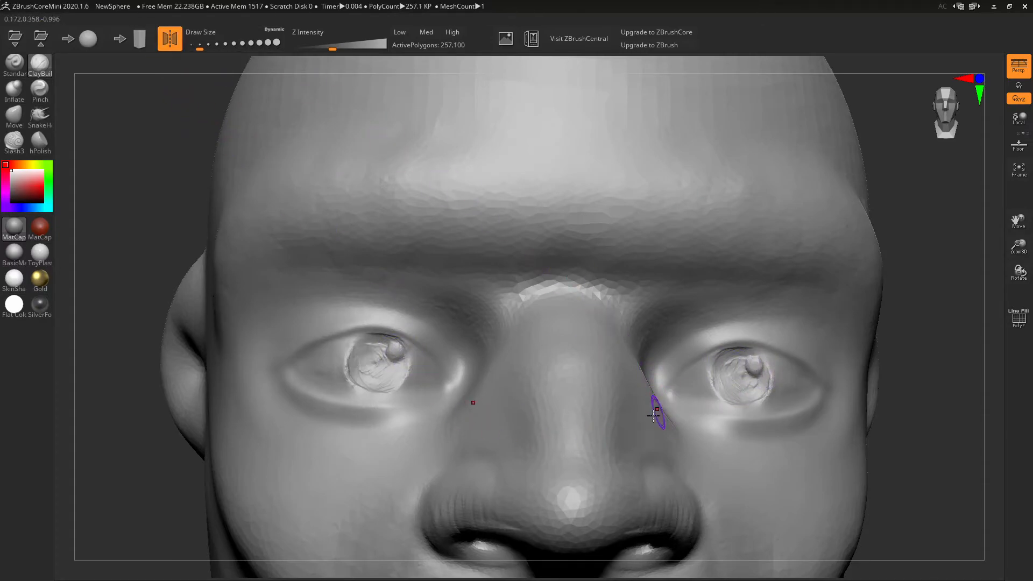
- Build clay creases and folds along the inner corners, upper lids and lower lids
mouse_move(451, 391)
mouse_down()
mouse_move(443, 360)
mouse_move(454, 390)
mouse_up()
mouse_move(422, 338)
mouse_down()
mouse_move(453, 398)
mouse_move(427, 404)
mouse_up()
right_drag(772, 367, 482, 473)
mouse_move(376, 415)
mouse_down()
mouse_move(401, 425)
mouse_move(526, 411)
mouse_up()
mouse_move(525, 380)
right_down()
mouse_move(544, 378)
mouse_move(555, 352)
right_up()
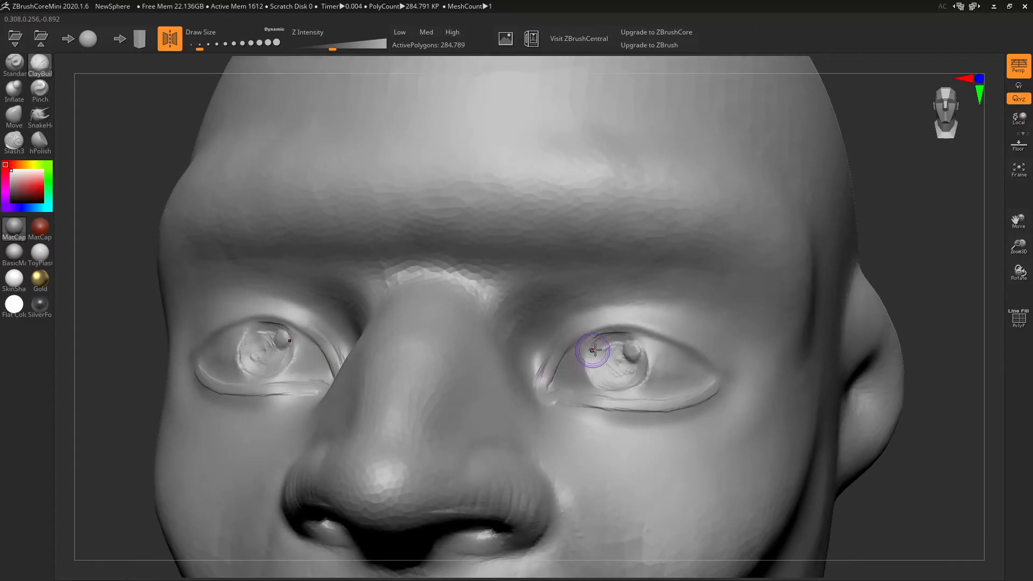
mouse_move(600, 328)
mouse_down()
mouse_move(648, 334)
mouse_move(620, 332)
mouse_move(736, 376)
mouse_up()
drag(688, 341, 744, 372)
mouse_move(679, 337)
mouse_down()
mouse_move(728, 366)
mouse_move(651, 422)
mouse_up()
drag(731, 390, 625, 427)
drag(703, 420, 609, 419)
right_drag(683, 386, 573, 427)
- With a larger ClayBuildup brush, raise brow ridges above both upper eyelids
key(bracketright)
key(bracketright)
mouse_move(237, 445)
mouse_down()
mouse_move(259, 432)
mouse_move(269, 439)
mouse_move(242, 450)
mouse_move(308, 440)
mouse_up()
mouse_move(313, 396)
right_down()
mouse_move(397, 416)
mouse_move(450, 355)
right_up()
mouse_move(479, 320)
right_down()
mouse_move(504, 362)
mouse_move(532, 344)
mouse_move(527, 329)
right_up()
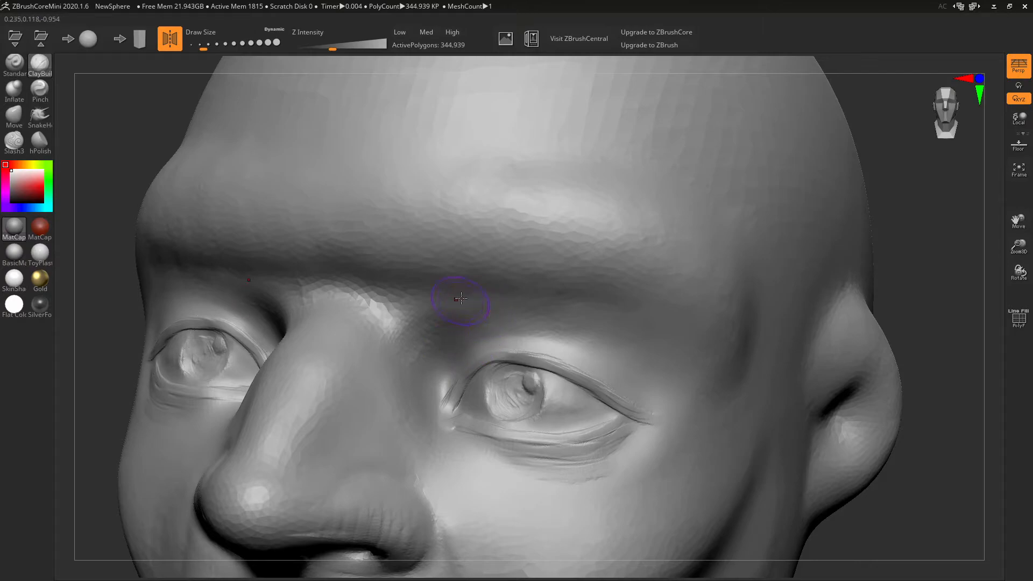
drag(499, 338, 605, 356)
mouse_move(507, 338)
mouse_down()
mouse_move(430, 339)
mouse_move(565, 344)
mouse_move(506, 334)
mouse_up()
mouse_move(571, 322)
mouse_down()
mouse_move(677, 351)
mouse_move(589, 331)
mouse_move(686, 372)
mouse_move(696, 341)
mouse_move(671, 334)
mouse_move(620, 353)
mouse_move(596, 292)
mouse_move(570, 350)
mouse_move(525, 337)
mouse_move(659, 401)
mouse_up()
drag(538, 332, 651, 391)
right_drag(642, 331, 709, 346)
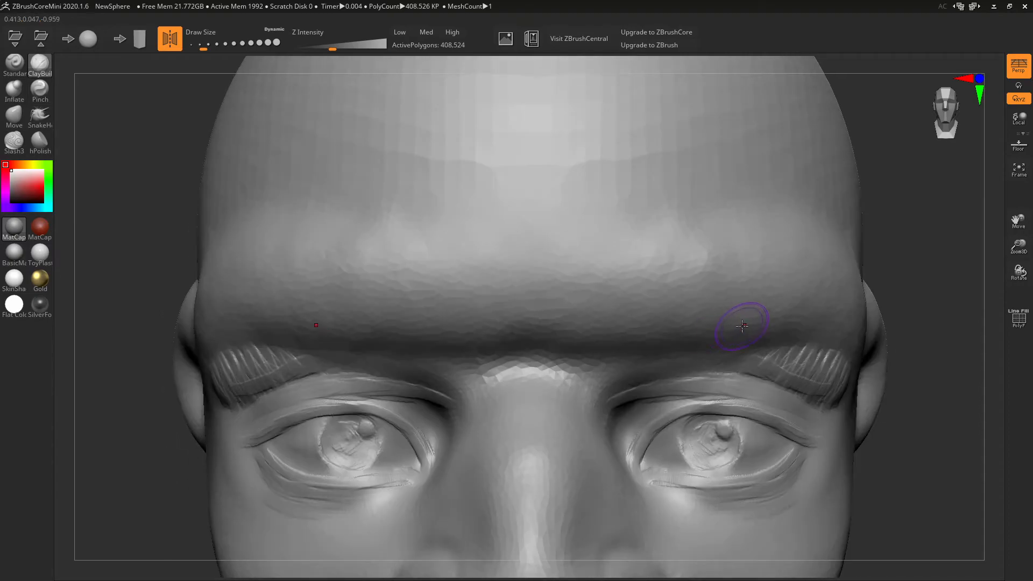
- Frame the head and smooth the outer tails of the brows
key(f)
right_drag(786, 382, 767, 376)
mouse_move(643, 274)
shift+mouse_down()
mouse_move(615, 257)
mouse_move(650, 283)
shift+mouse_up()
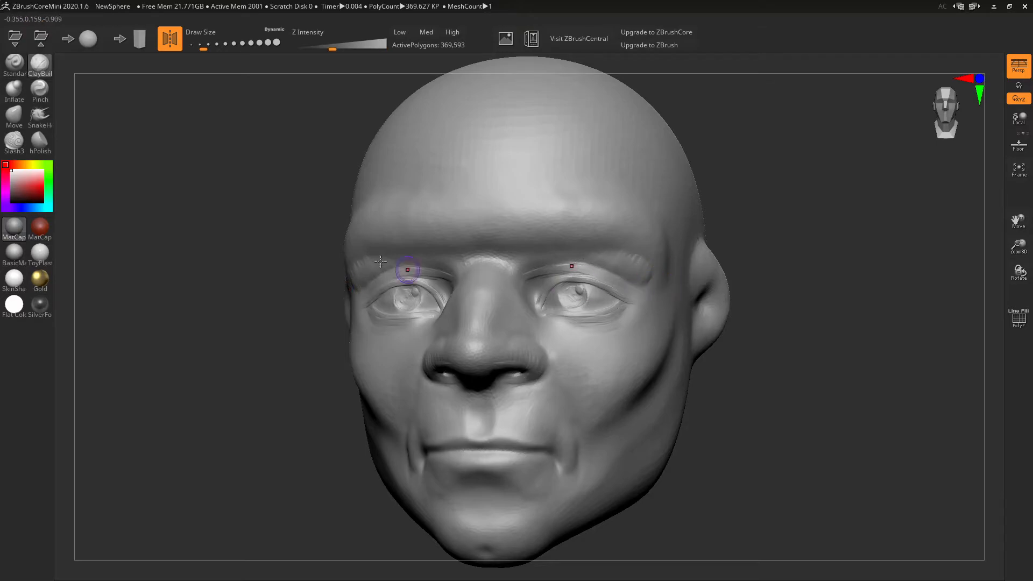
- Lift the outer corners of the upper eyelids with an enlarged Move brush
click(14, 115)
right_drag(601, 322, 597, 324)
key(bracketright)
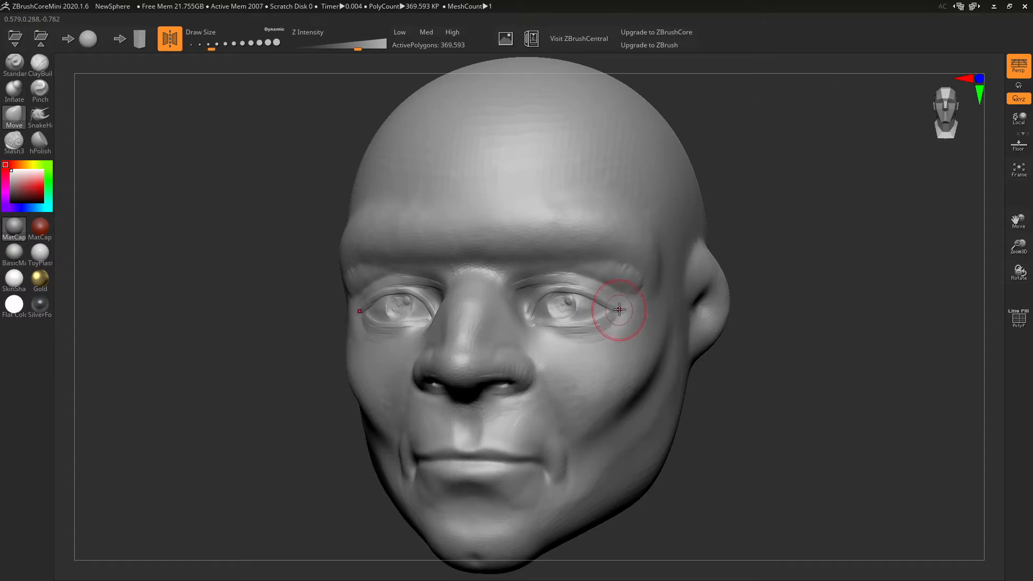
mouse_move(579, 331)
mouse_down()
mouse_move(561, 330)
mouse_move(541, 291)
mouse_move(576, 288)
mouse_up()
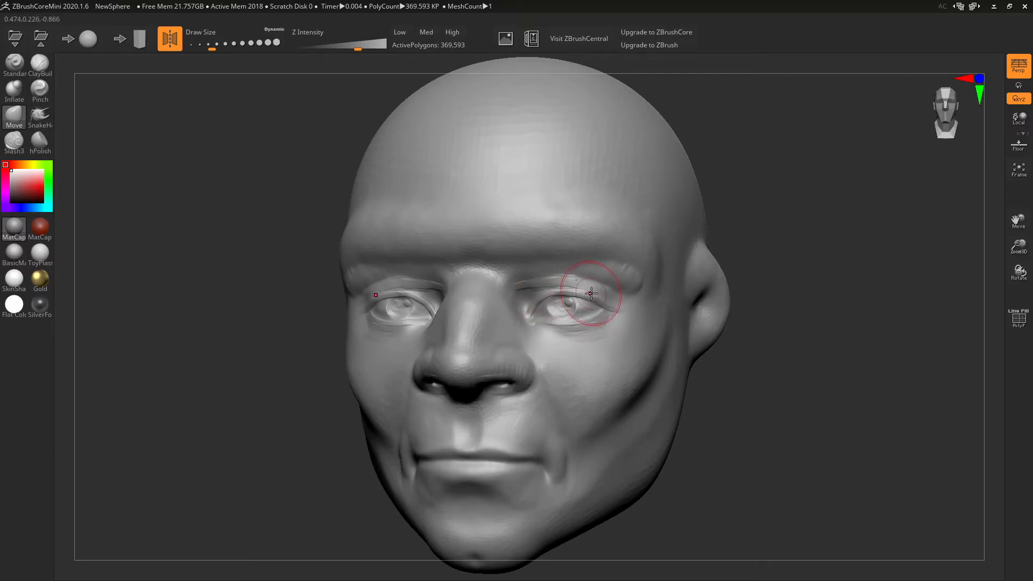
right_drag(611, 300, 655, 349)
mouse_move(655, 349)
mouse_down()
mouse_move(665, 344)
mouse_move(657, 341)
mouse_up()
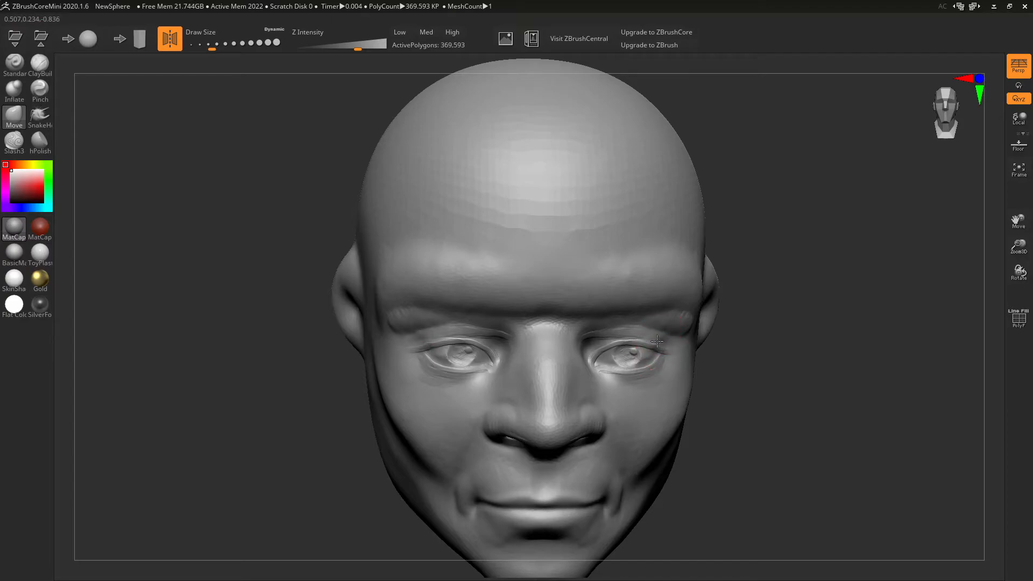
mouse_move(660, 372)
right_down()
mouse_move(635, 371)
mouse_move(635, 349)
right_up()
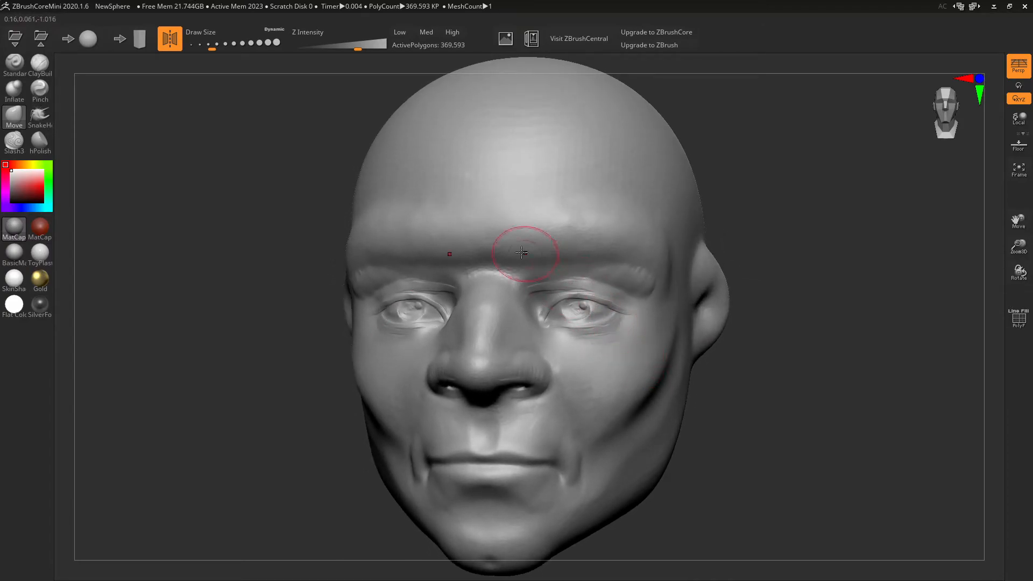
- Carve vertical frown grooves and V-shaped creases between the brows with a smaller ClayBuildup brush
click(39, 63)
key(bracketleft)
alt+drag(486, 234, 492, 264)
mouse_move(486, 208)
alt+mouse_down()
mouse_move(486, 259)
mouse_move(492, 236)
mouse_move(493, 248)
alt+mouse_up()
alt+drag(512, 198, 490, 226)
drag(724, 269, 746, 256)
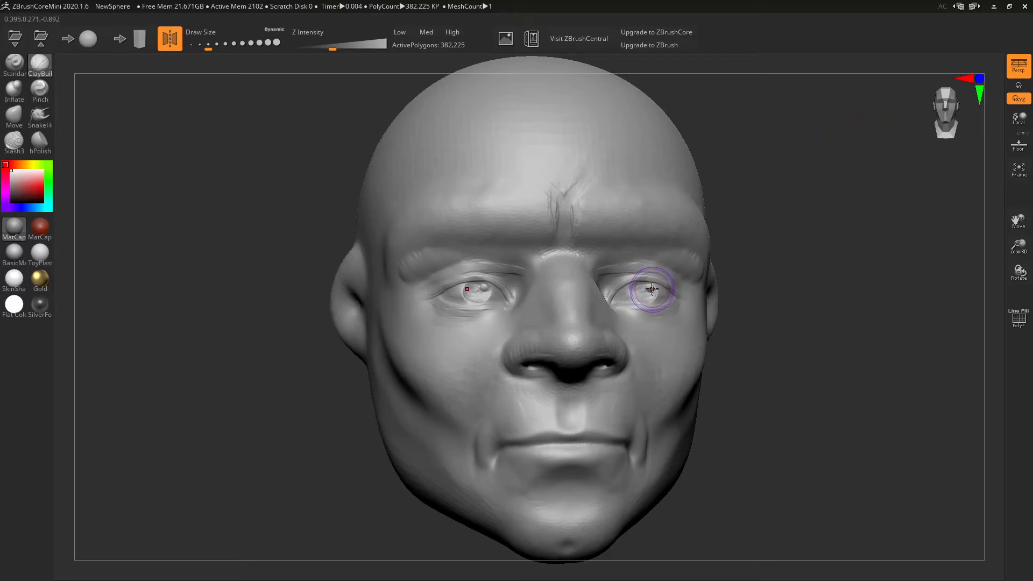
- Carve iris detail into the eyeball, toggling Symmetry X off and back on
drag(651, 289, 650, 287)
click(170, 39)
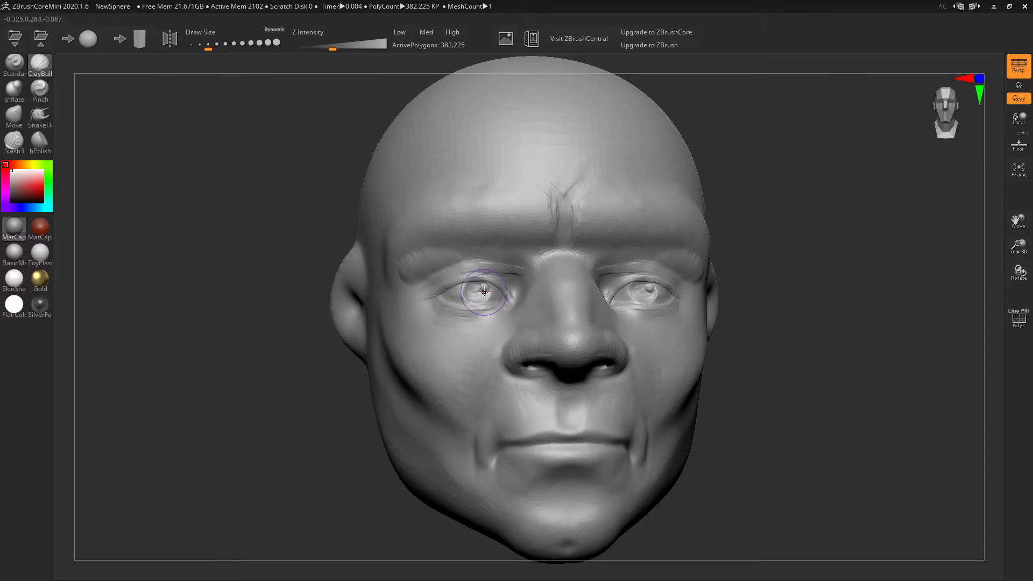
click(170, 39)
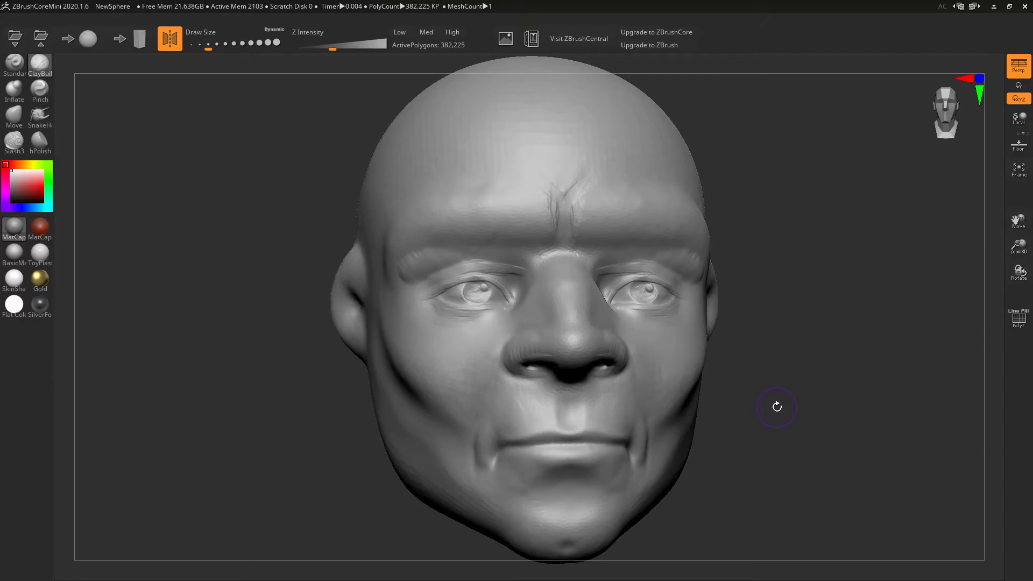
- From a three-quarter view, Shift-smooth the ridges off the nostril wing
drag(777, 407, 612, 415)
mouse_move(467, 367)
shift+mouse_down()
mouse_move(435, 355)
mouse_move(418, 361)
mouse_move(444, 362)
shift+mouse_up()
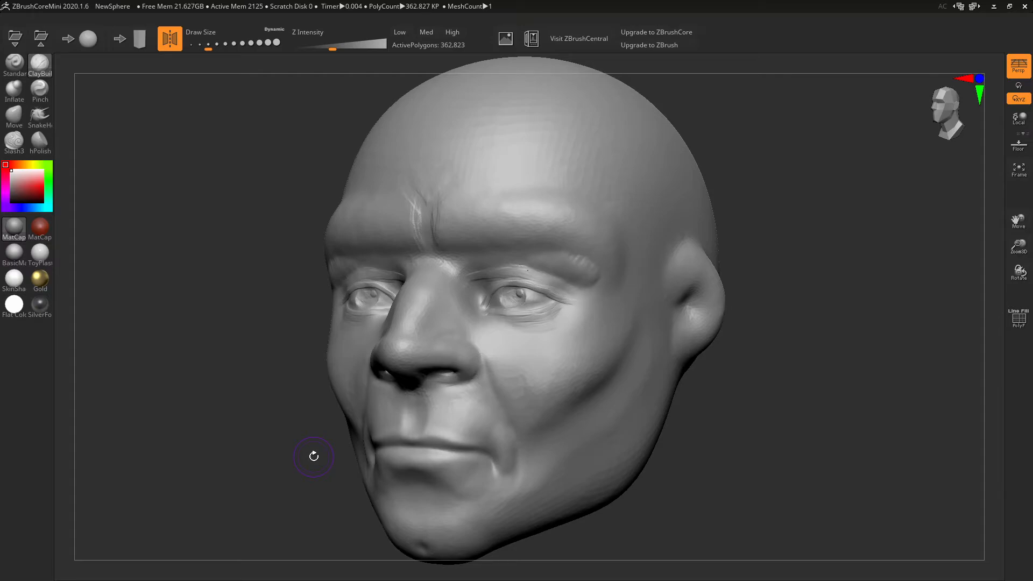
click(535, 42)
click(128, 249)
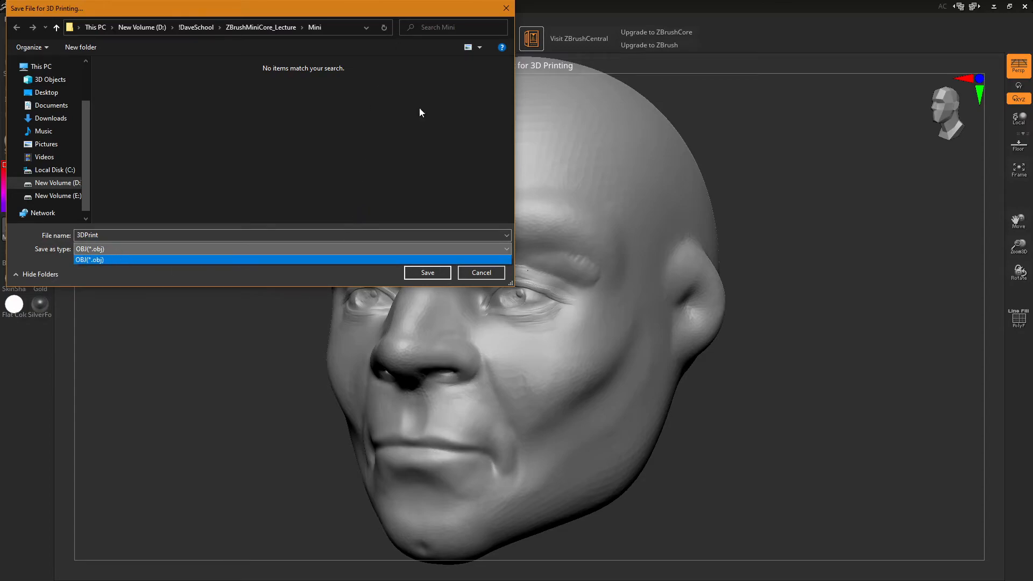
click(477, 276)
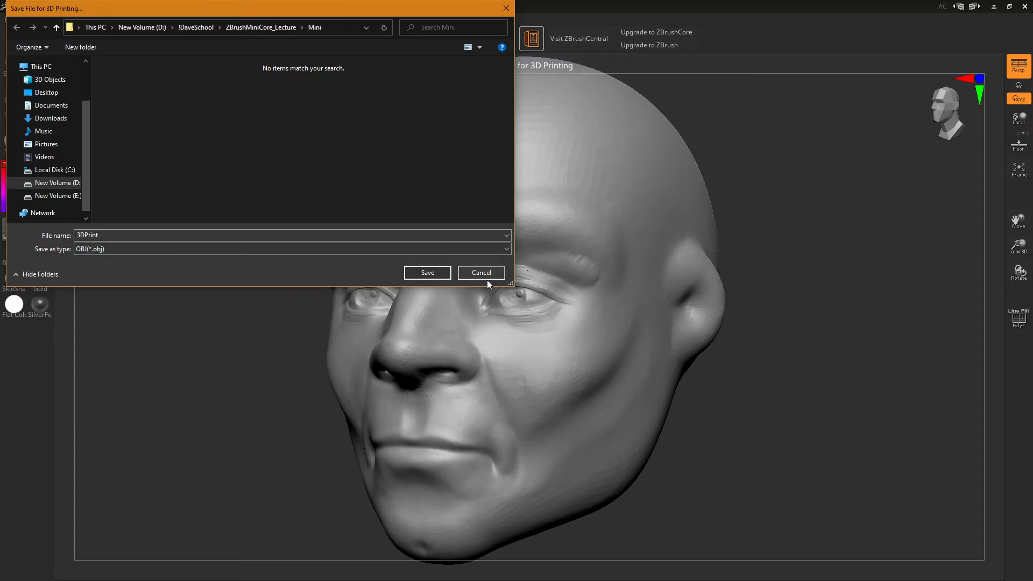
click(487, 277)
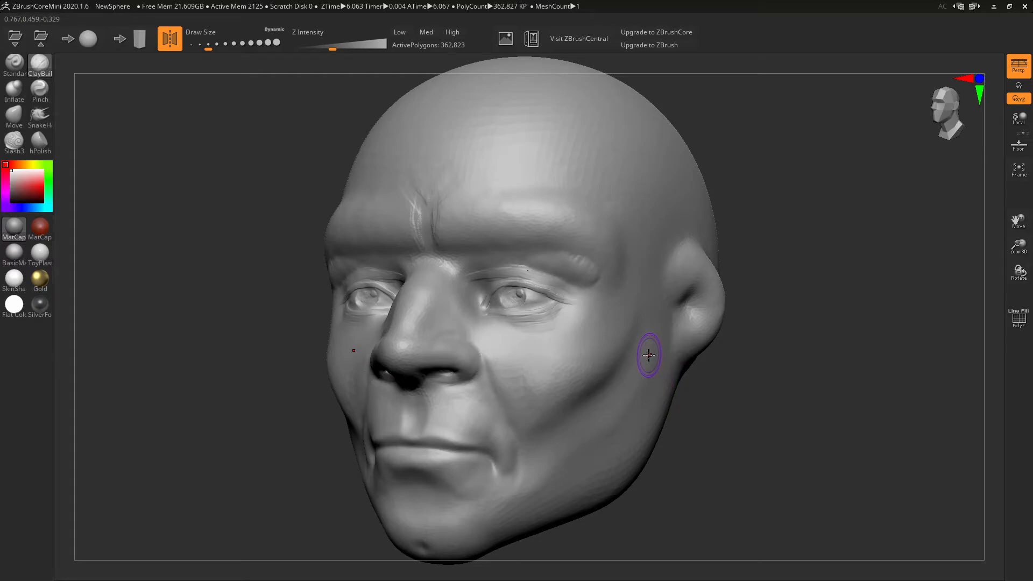
- Smooth the outer brow bumps, then carve eyebrow hair strands along the full brow
mouse_move(596, 270)
shift+mouse_down()
mouse_move(575, 265)
mouse_move(587, 263)
mouse_move(597, 288)
mouse_move(569, 269)
shift+mouse_up()
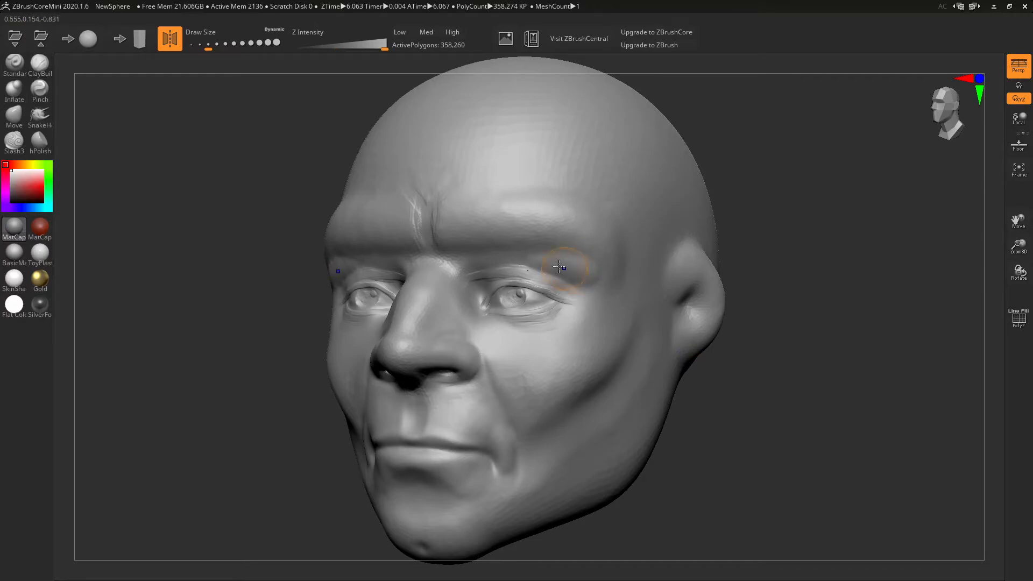
mouse_move(439, 213)
mouse_down()
mouse_move(458, 248)
mouse_move(473, 242)
mouse_move(454, 233)
mouse_move(475, 254)
mouse_up()
mouse_move(475, 216)
mouse_down()
mouse_move(497, 233)
mouse_move(515, 220)
mouse_move(578, 230)
mouse_move(612, 250)
mouse_up()
drag(569, 213, 478, 221)
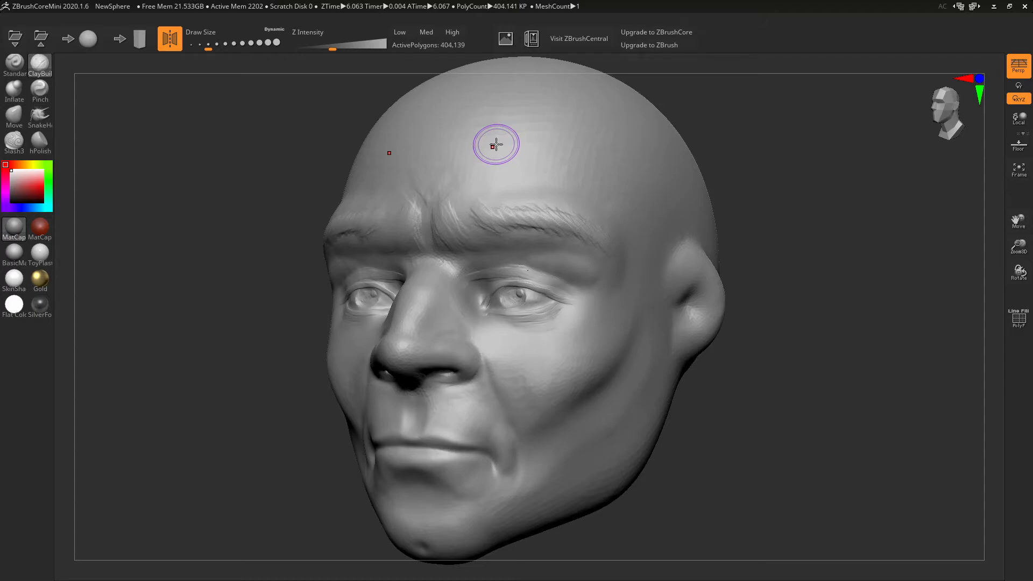
- Deepen the eyebrow hair strokes while viewing the brow from several angles
drag(484, 208, 538, 230)
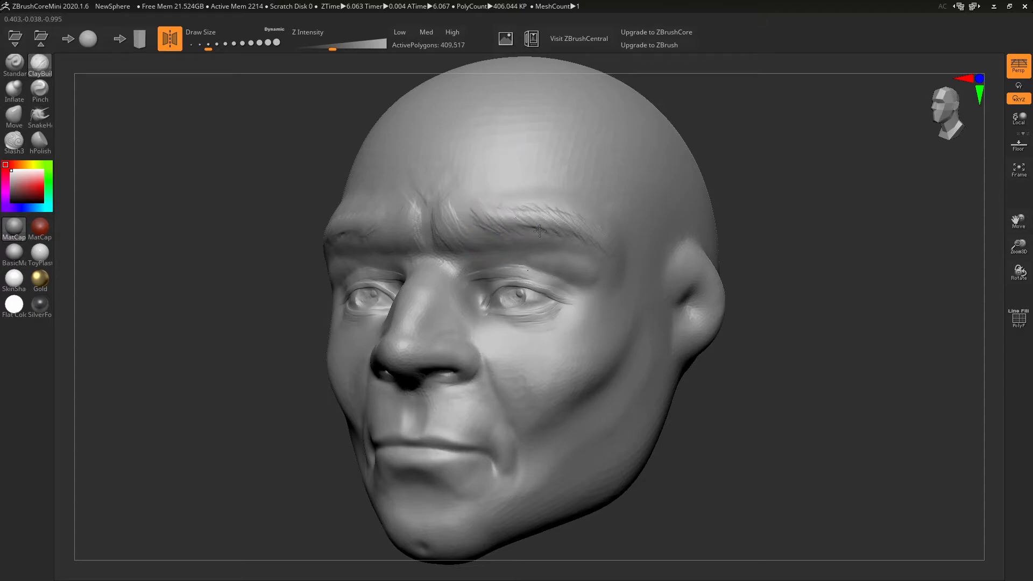
drag(560, 190, 591, 220)
mouse_move(775, 259)
mouse_down()
mouse_move(840, 258)
mouse_move(775, 259)
mouse_up()
right_drag(653, 218, 641, 239)
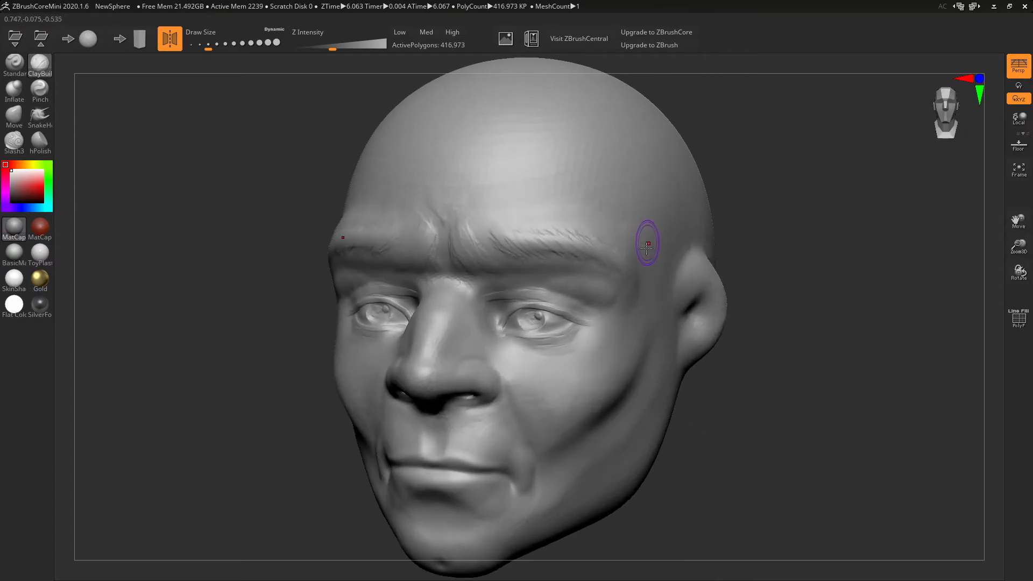
- Sculpt wrinkles at the outer eye corner, across the nose bridge and on the cheek
drag(601, 310, 618, 310)
mouse_move(612, 312)
mouse_down()
mouse_move(623, 306)
mouse_move(615, 318)
mouse_up()
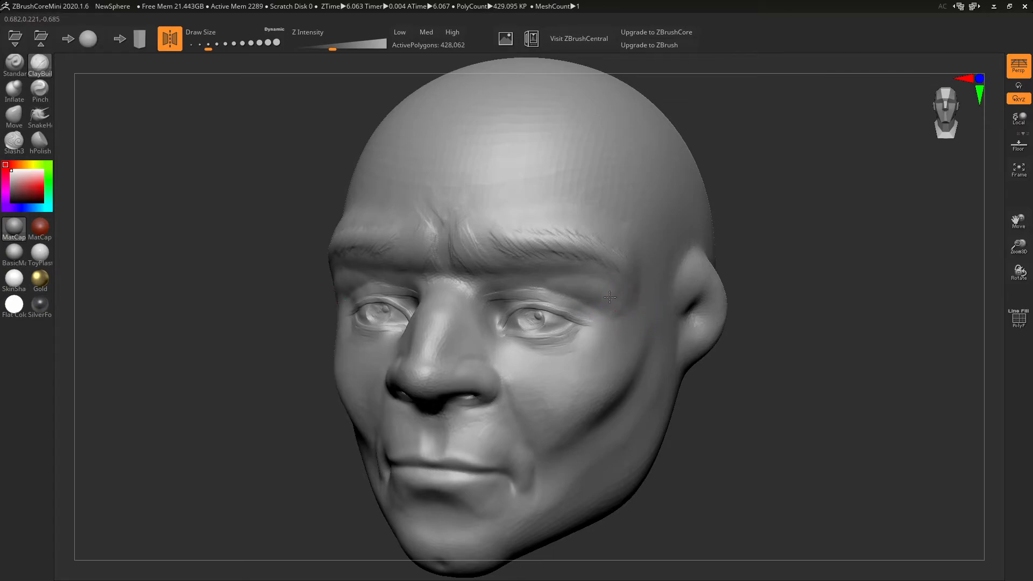
mouse_move(541, 285)
mouse_down()
mouse_move(487, 307)
mouse_move(483, 328)
mouse_move(501, 286)
mouse_move(536, 285)
mouse_move(471, 284)
mouse_move(495, 285)
mouse_up()
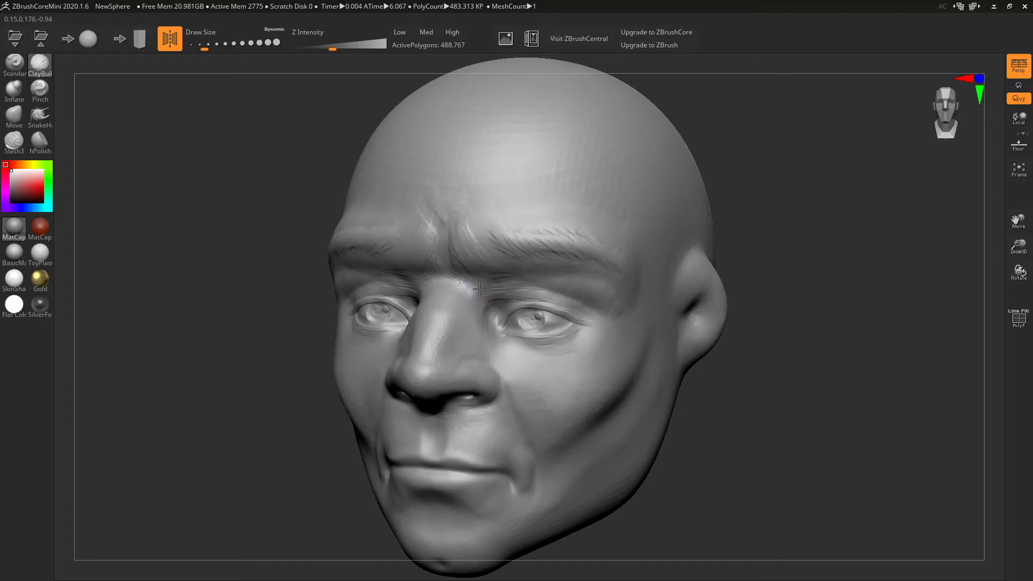
drag(589, 313, 614, 350)
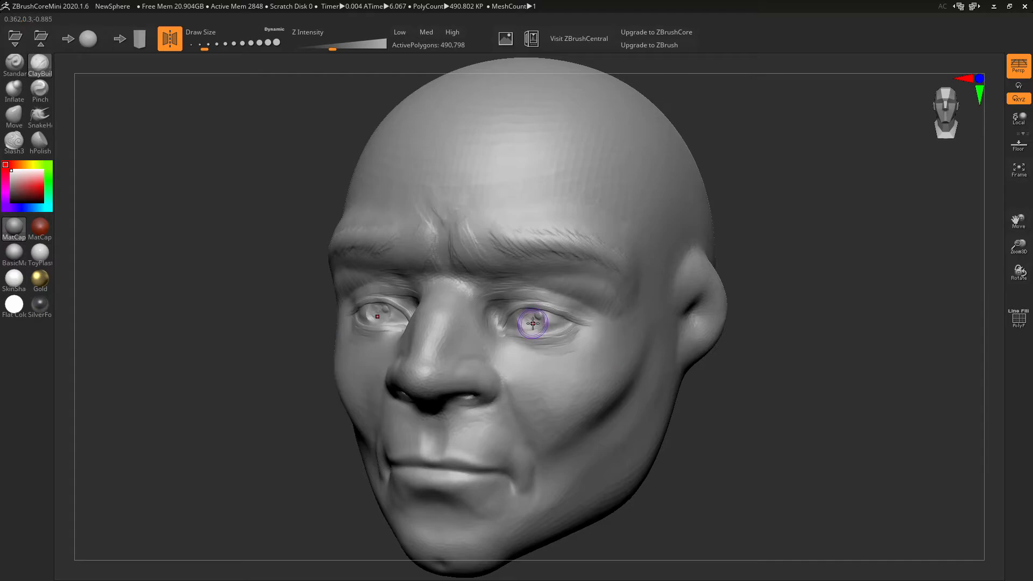
- Carve and soften creases under the left lower eyelid
mouse_move(533, 322)
right_down()
mouse_move(625, 329)
mouse_move(669, 311)
right_up()
mouse_move(575, 315)
mouse_down()
mouse_move(544, 341)
mouse_move(509, 326)
mouse_move(546, 339)
mouse_up()
drag(508, 324, 543, 340)
mouse_move(507, 330)
mouse_down()
mouse_move(540, 350)
mouse_move(530, 349)
mouse_move(555, 341)
mouse_up()
- Add a crease and reshape the bag under the right eye's outer corner
drag(762, 363, 728, 356)
drag(560, 328, 604, 317)
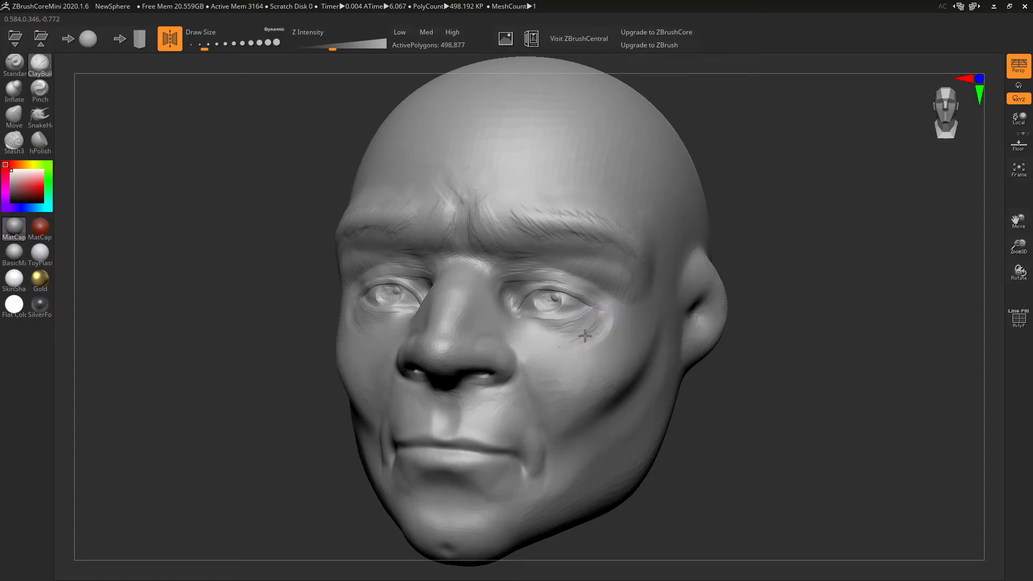
shift+drag(544, 338, 610, 328)
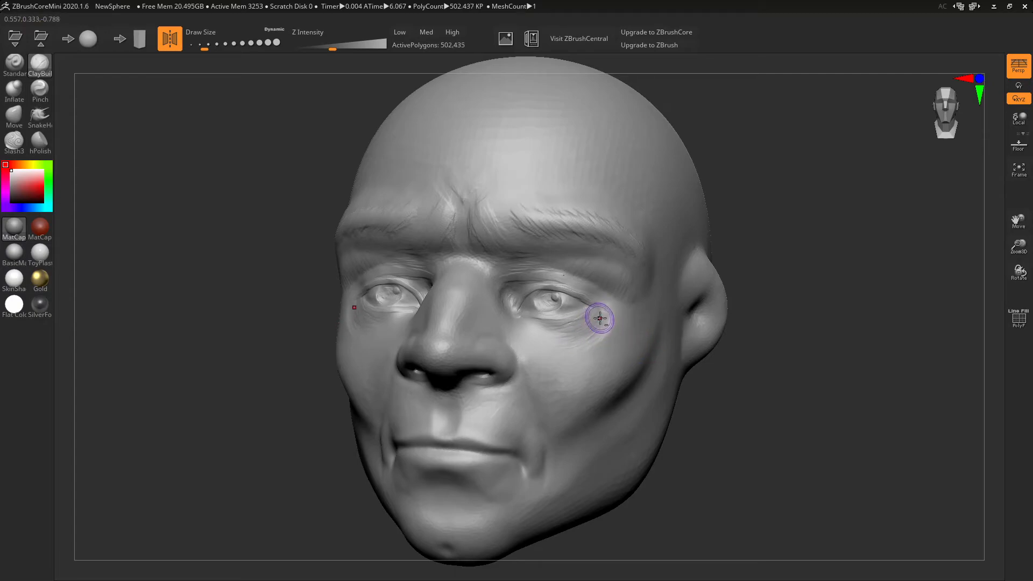
mouse_move(592, 334)
alt+mouse_down()
mouse_move(545, 346)
mouse_move(568, 351)
mouse_move(549, 346)
alt+mouse_up()
right_drag(612, 359, 634, 357)
- Shift-smooth the cheek surface below the eye
key(shift)
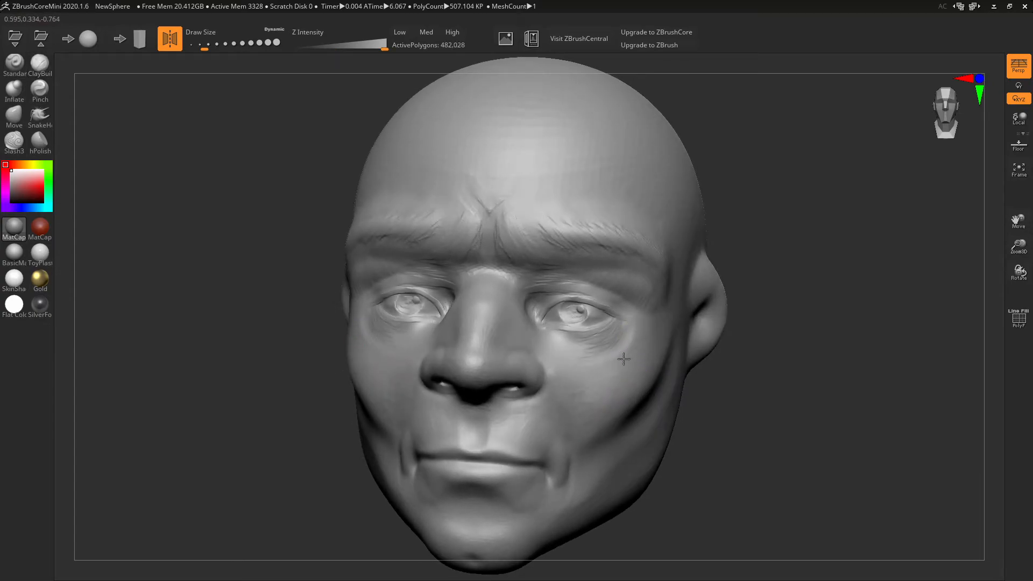
mouse_move(576, 417)
shift+mouse_down()
mouse_move(581, 433)
mouse_move(628, 457)
shift+mouse_up()
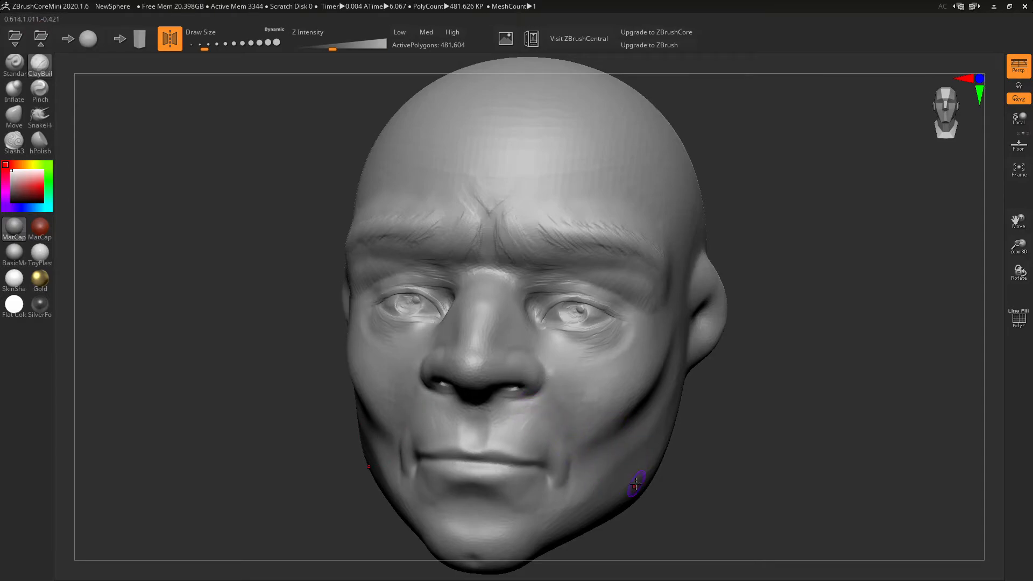
drag(816, 317, 789, 311)
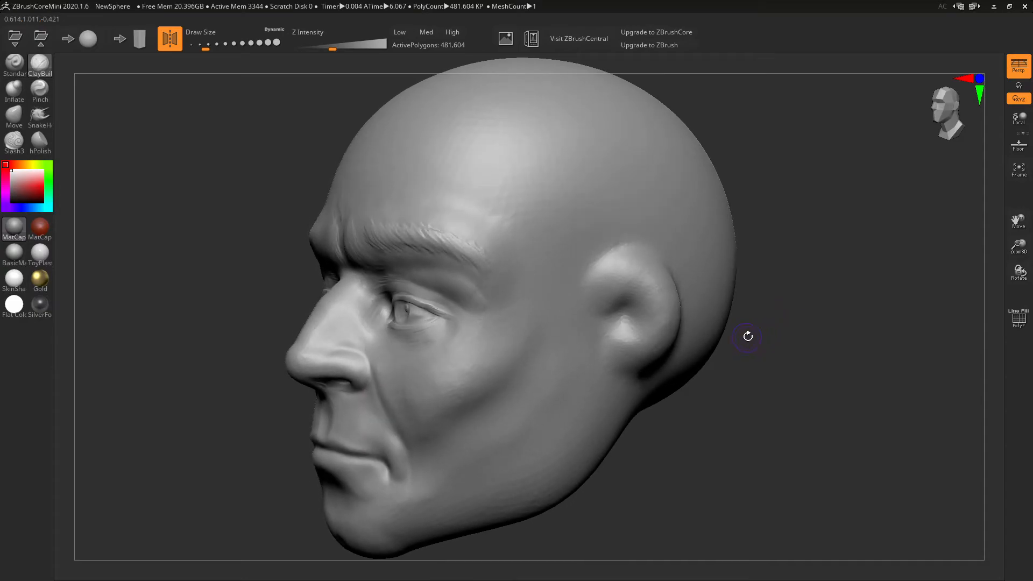
- Build up clay inside the ear's inner hollow
mouse_move(661, 312)
mouse_down()
mouse_move(646, 302)
mouse_move(643, 336)
mouse_move(638, 303)
mouse_move(610, 346)
mouse_up()
mouse_move(632, 308)
mouse_down()
mouse_move(614, 342)
mouse_move(634, 331)
mouse_move(627, 307)
mouse_up()
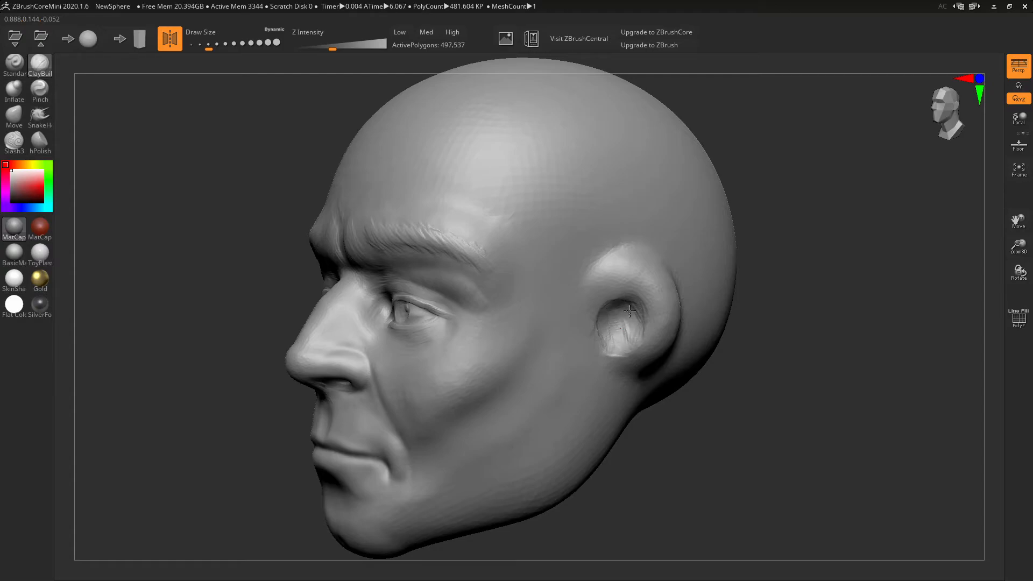
drag(638, 342, 621, 346)
right_drag(661, 335, 611, 332)
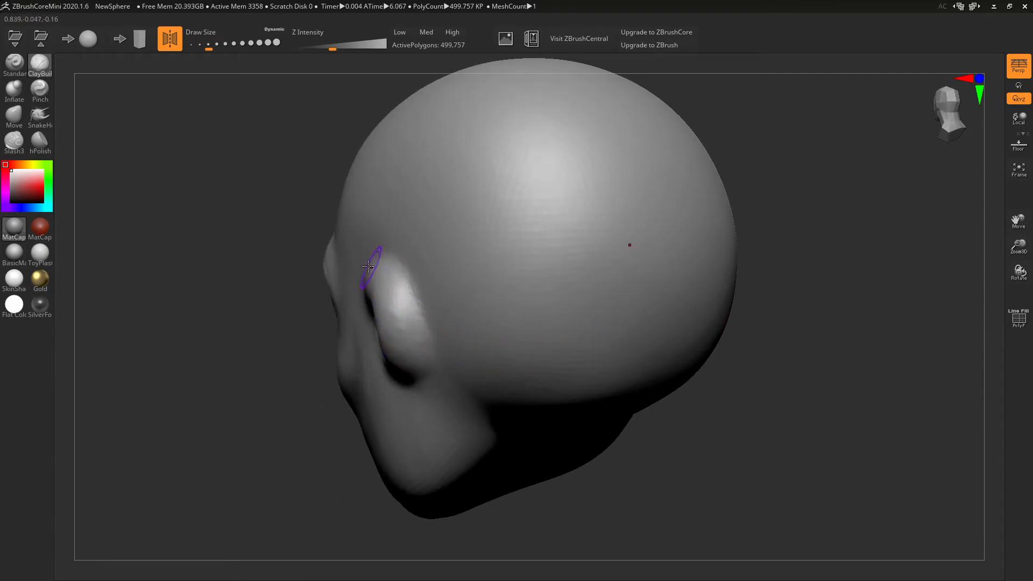
mouse_move(382, 277)
right_down()
mouse_move(502, 266)
mouse_move(517, 283)
right_up()
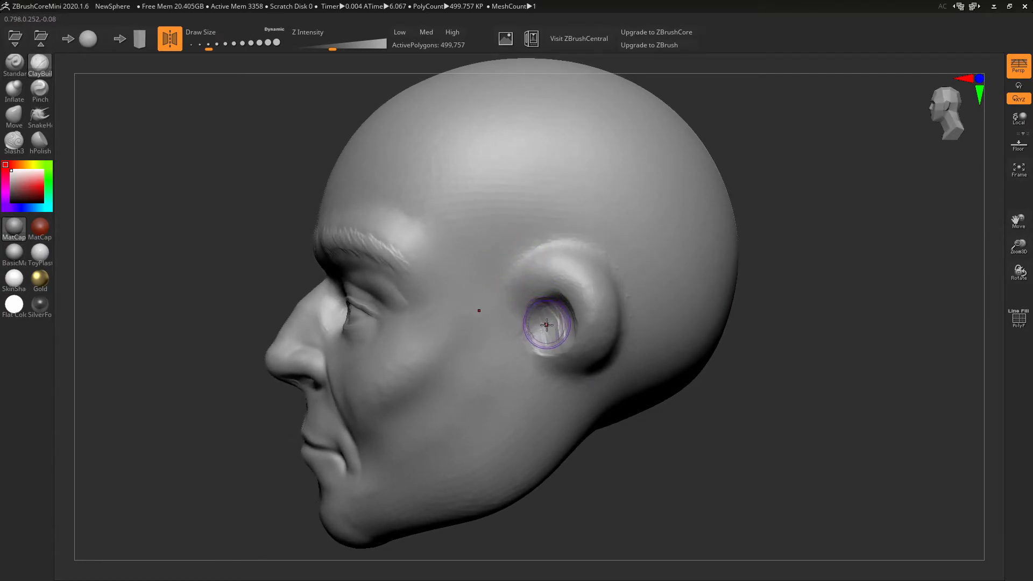
- Undo an extra hollow stroke and build raised ridges along the top and back of the ear rim
mouse_move(548, 322)
mouse_down()
mouse_move(538, 310)
mouse_move(536, 323)
mouse_move(526, 281)
mouse_move(557, 258)
mouse_move(582, 266)
mouse_move(555, 253)
mouse_move(588, 278)
mouse_move(598, 328)
mouse_move(595, 318)
mouse_move(592, 352)
mouse_move(577, 370)
mouse_move(588, 270)
mouse_up()
key(ctrl+z)
mouse_move(588, 270)
right_down()
mouse_move(484, 326)
mouse_move(610, 326)
right_up()
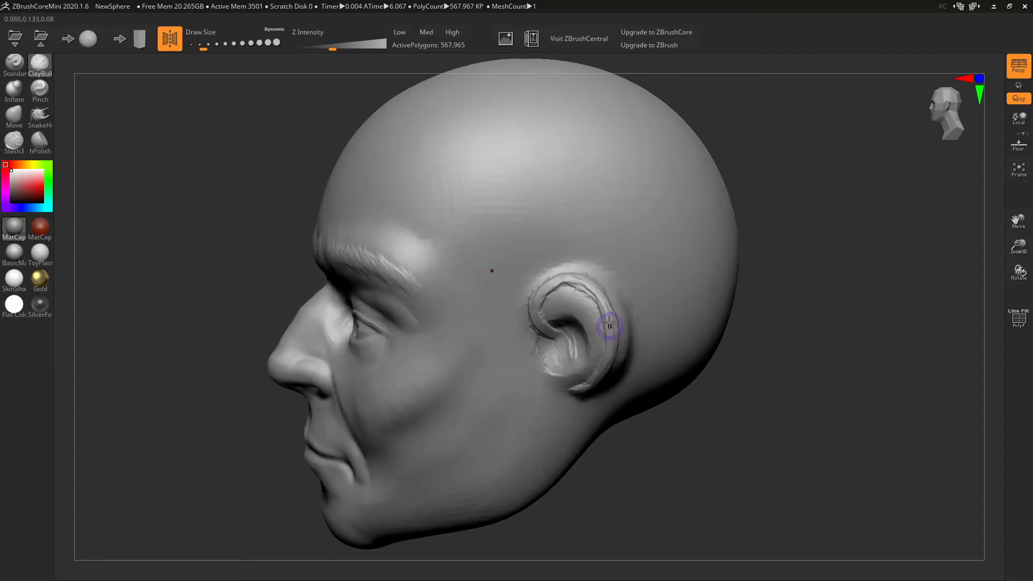
mouse_move(554, 279)
mouse_down()
mouse_move(586, 284)
mouse_move(611, 325)
mouse_up()
- With the Move brush, pull the ear's upper rim, lower rim and lobe outward
click(14, 115)
right_drag(590, 320, 577, 368)
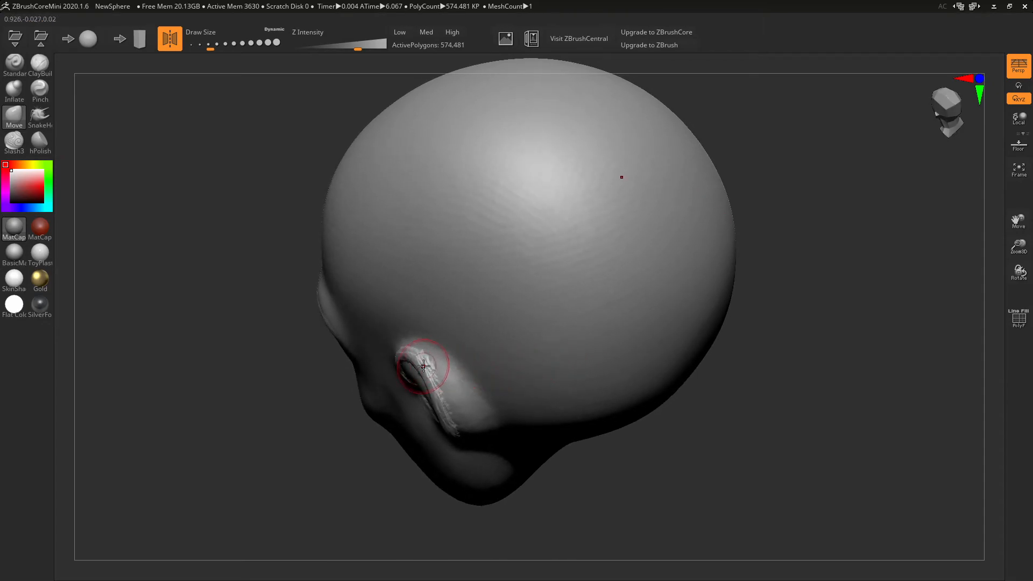
drag(408, 357, 428, 377)
mouse_move(448, 383)
right_down()
mouse_move(435, 313)
mouse_move(480, 178)
right_up()
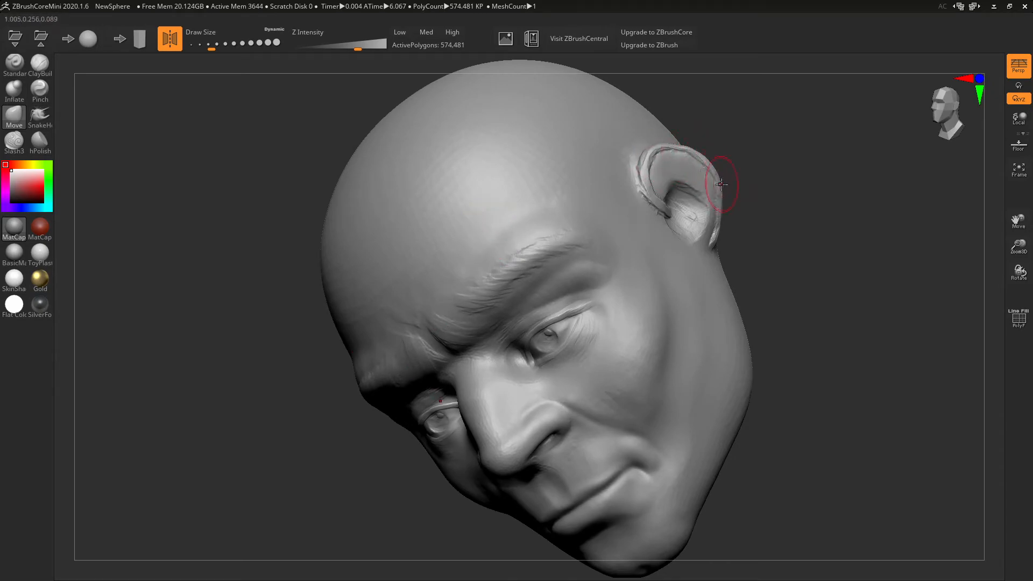
right_drag(742, 228, 687, 255)
mouse_move(623, 224)
mouse_down()
mouse_move(631, 219)
mouse_move(631, 251)
mouse_up()
drag(564, 156, 552, 153)
- Smooth behind the ear and carve a deep crease where the ear meets the head
mouse_move(562, 154)
right_down()
mouse_move(554, 212)
mouse_move(570, 203)
mouse_move(570, 212)
right_up()
shift+drag(443, 249, 450, 281)
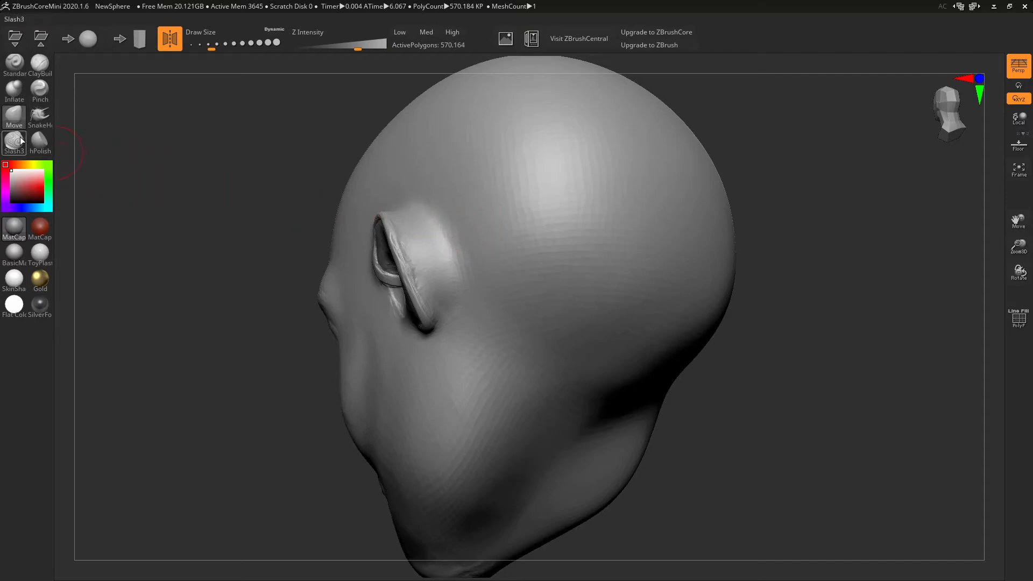
mouse_move(347, 160)
right_down()
mouse_move(424, 231)
mouse_move(418, 244)
right_up()
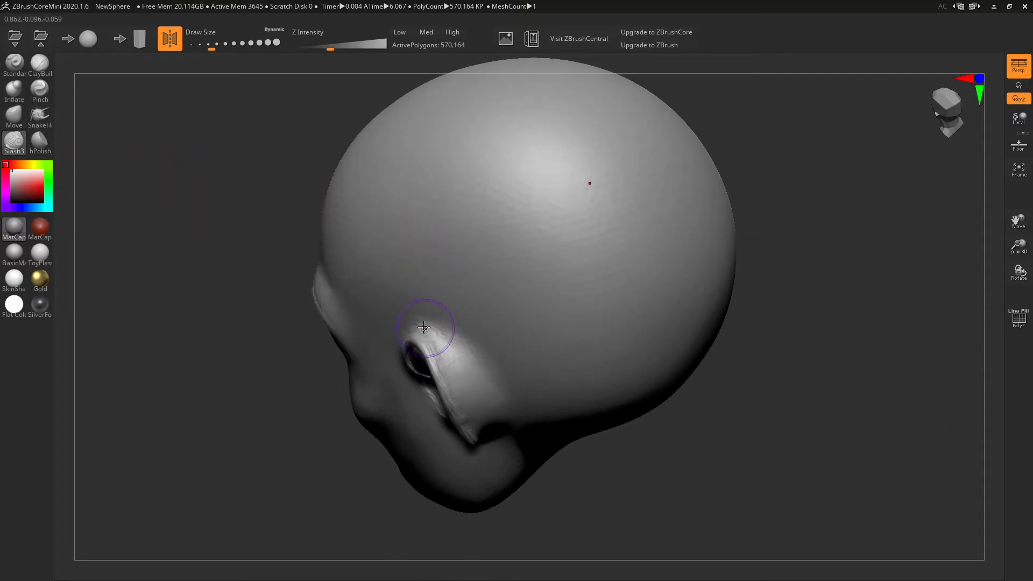
drag(491, 384, 503, 405)
drag(456, 348, 503, 404)
drag(459, 342, 504, 408)
mouse_move(479, 367)
right_down()
mouse_move(450, 277)
mouse_move(445, 283)
right_up()
mouse_move(408, 266)
mouse_down()
mouse_move(426, 334)
mouse_move(390, 236)
mouse_up()
drag(426, 326, 426, 331)
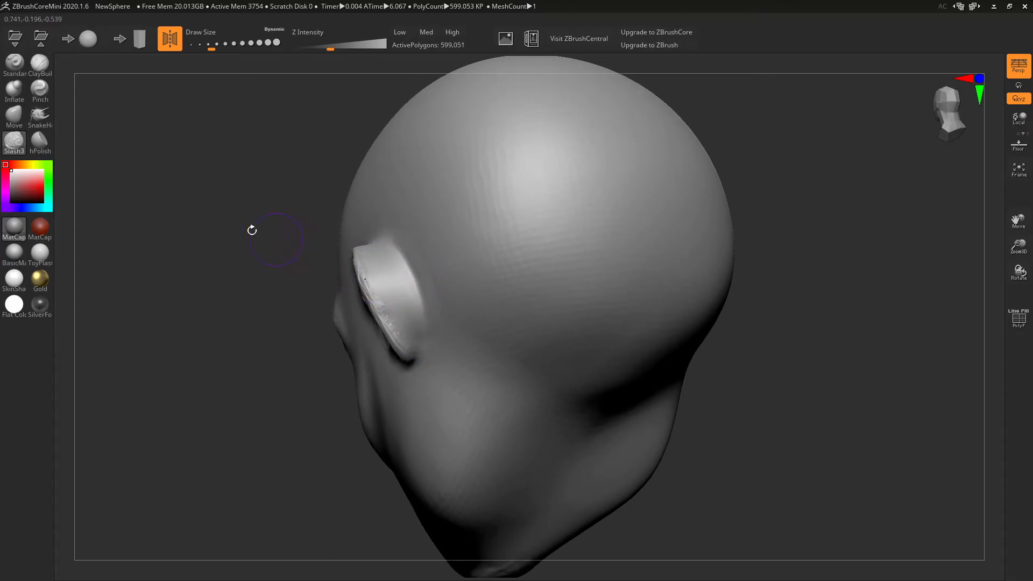
- With a smaller ClayBuildup brush, build up the ear's front rim, inner hollow, tragus and lobe
click(39, 63)
drag(104, 80, 445, 258)
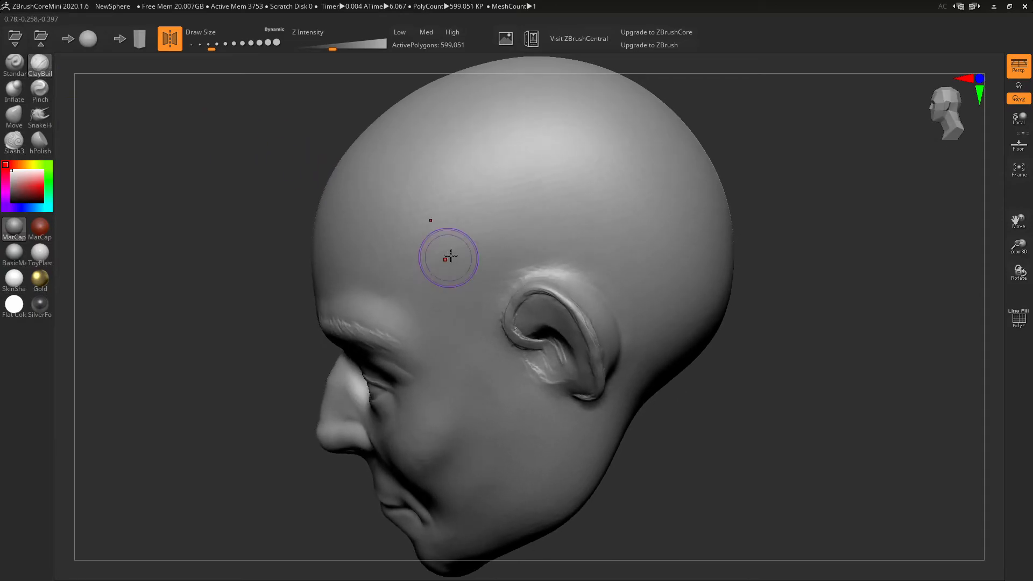
key(bracketleft)
mouse_move(524, 296)
mouse_down()
mouse_move(516, 326)
mouse_move(543, 288)
mouse_move(518, 294)
mouse_move(557, 288)
mouse_move(598, 364)
mouse_up()
right_drag(568, 290, 634, 213)
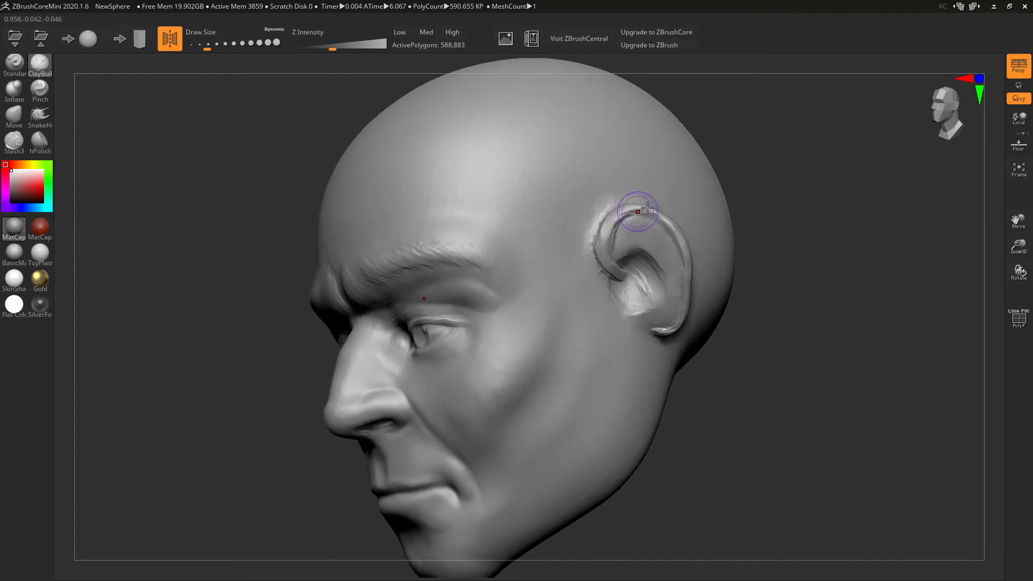
mouse_move(623, 253)
mouse_down()
mouse_move(662, 265)
mouse_move(666, 255)
mouse_up()
mouse_move(668, 299)
mouse_down()
mouse_move(660, 229)
mouse_move(676, 276)
mouse_move(624, 233)
mouse_move(655, 246)
mouse_up()
mouse_move(623, 309)
mouse_down()
mouse_move(611, 291)
mouse_move(617, 307)
mouse_up()
mouse_move(681, 328)
right_down()
mouse_move(568, 360)
mouse_move(607, 340)
mouse_move(612, 355)
right_up()
mouse_move(613, 355)
mouse_down()
mouse_move(565, 350)
mouse_move(578, 351)
mouse_move(541, 326)
mouse_move(553, 336)
mouse_up()
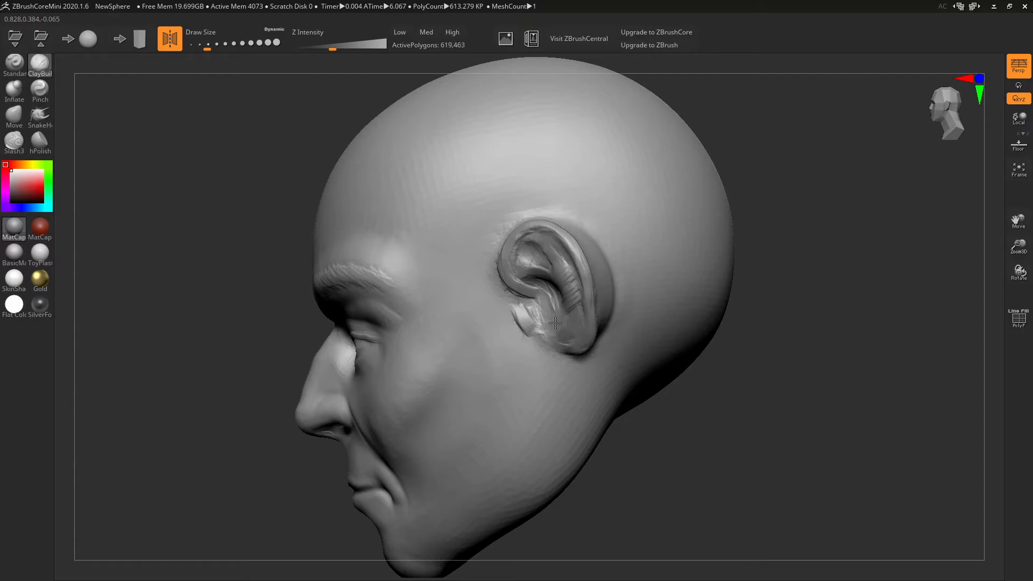
drag(544, 317, 547, 303)
- Build up the ear rim and define its ridges from behind the head
right_drag(607, 256, 651, 280)
mouse_move(595, 300)
right_down()
mouse_move(594, 316)
mouse_move(572, 319)
right_up()
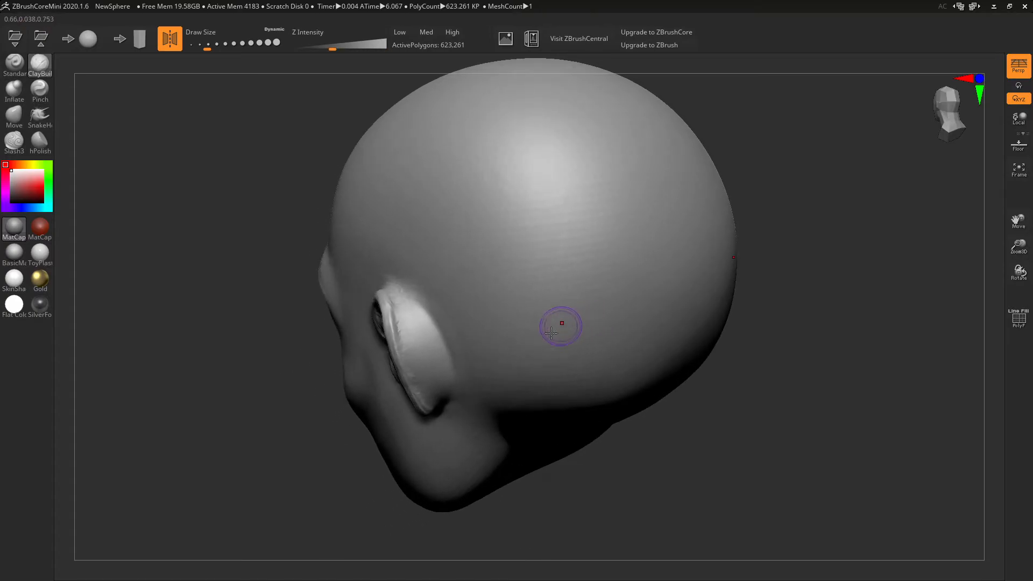
drag(397, 300, 411, 345)
mouse_move(425, 336)
mouse_down()
mouse_move(424, 346)
mouse_move(417, 315)
mouse_move(441, 380)
mouse_move(426, 335)
mouse_up()
right_drag(450, 272, 440, 222)
mouse_move(373, 242)
mouse_down()
mouse_move(385, 249)
mouse_move(392, 297)
mouse_move(376, 225)
mouse_move(378, 259)
mouse_move(367, 254)
mouse_move(386, 264)
mouse_up()
- Smooth the back of the ear and add more clay ridges running down it
right_drag(473, 228, 490, 313)
shift+drag(414, 355, 412, 372)
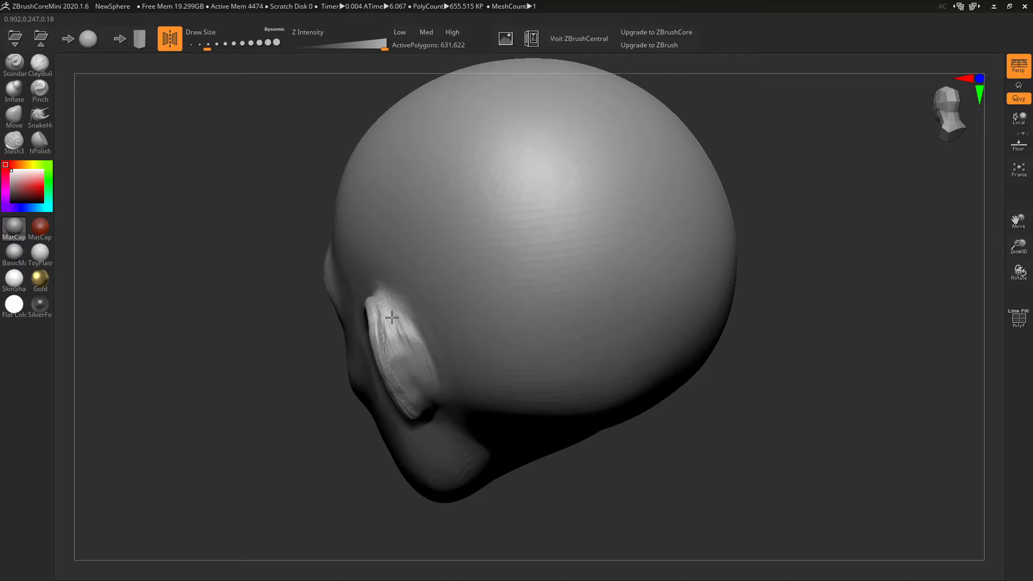
shift+drag(414, 353, 405, 369)
drag(398, 330, 409, 357)
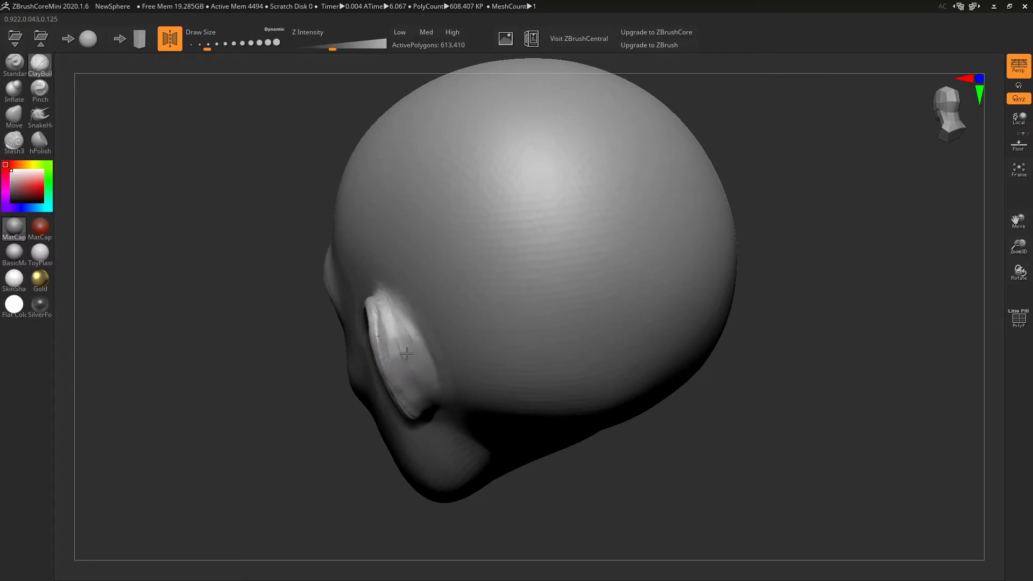
drag(402, 322, 423, 396)
mouse_move(411, 359)
right_down()
mouse_move(397, 279)
mouse_move(415, 150)
mouse_move(581, 159)
mouse_move(604, 201)
mouse_move(583, 217)
mouse_move(578, 205)
right_up()
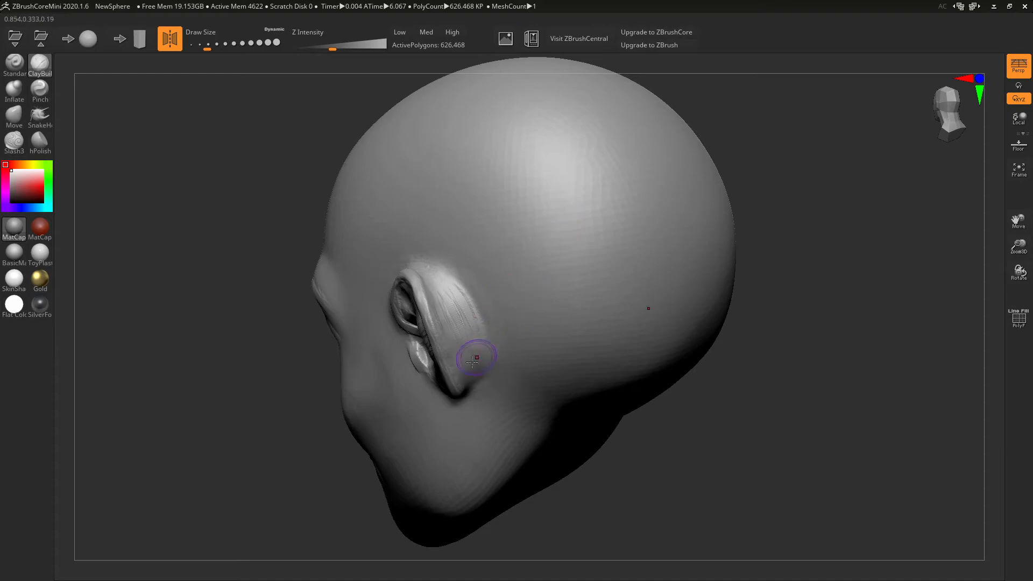
drag(438, 345, 449, 378)
right_drag(453, 271, 513, 224)
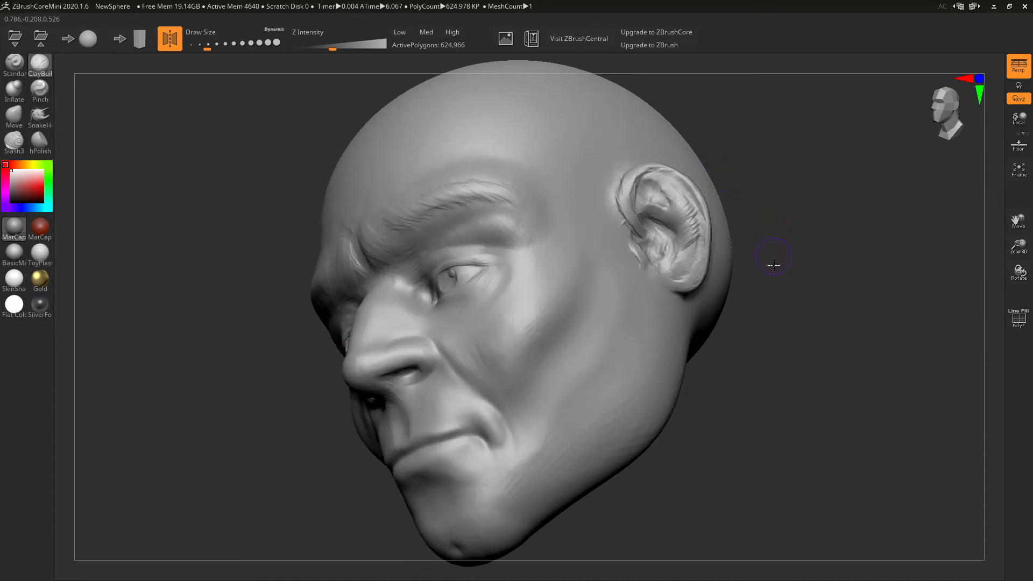
right_drag(780, 261, 763, 292)
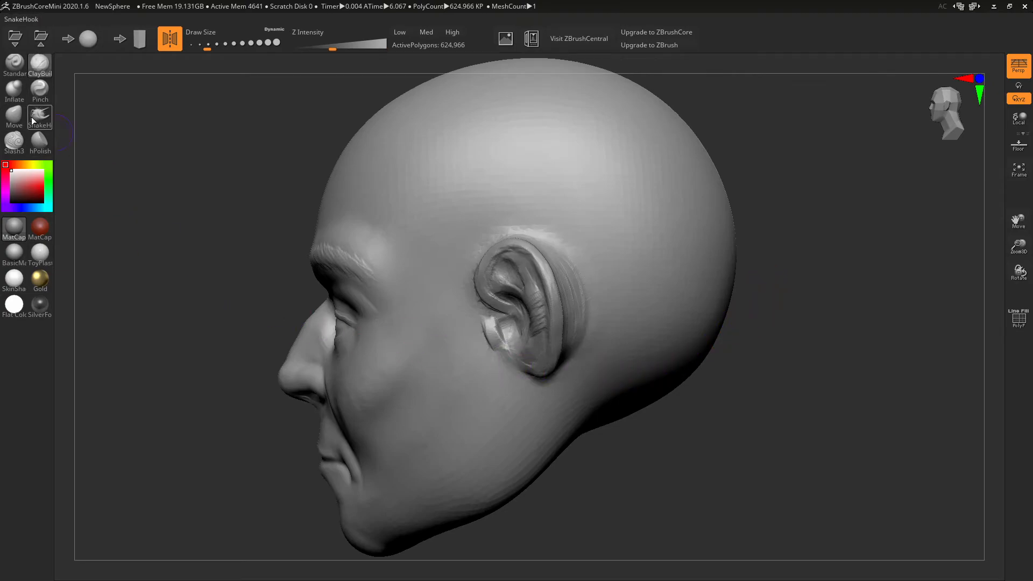
- With an enlarged Move brush, push the ridge behind the ear inward
click(14, 116)
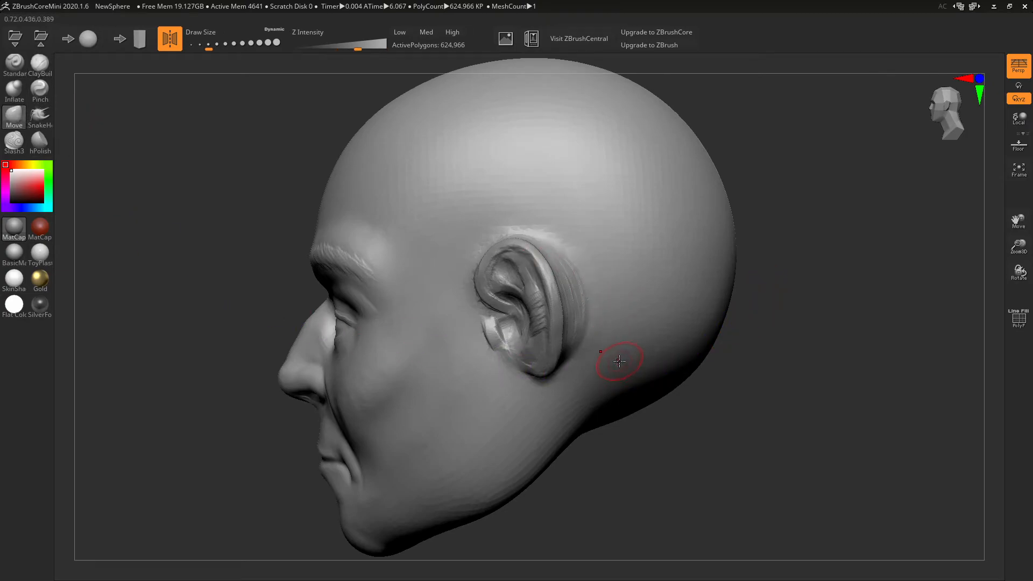
key(bracketright)
key(bracketright)
key(bracketright)
drag(584, 334, 572, 337)
drag(583, 289, 560, 257)
mouse_move(586, 290)
mouse_down()
mouse_move(577, 295)
mouse_move(567, 350)
mouse_move(575, 283)
mouse_up()
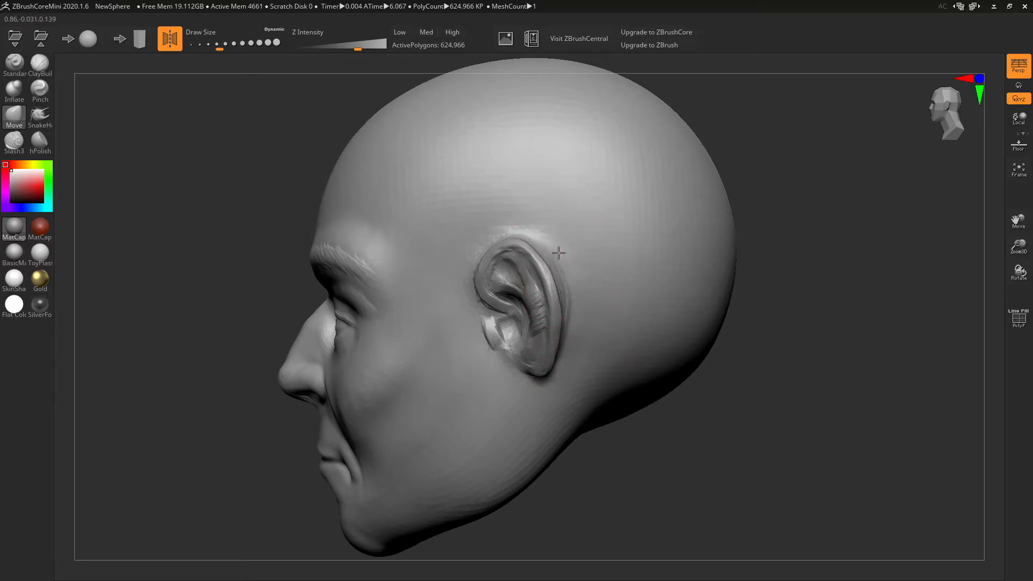
- Nudge the ear's upper and lower outer rim and the tragus into shape
mouse_move(538, 236)
right_down()
mouse_move(686, 326)
mouse_move(607, 340)
mouse_move(663, 279)
right_up()
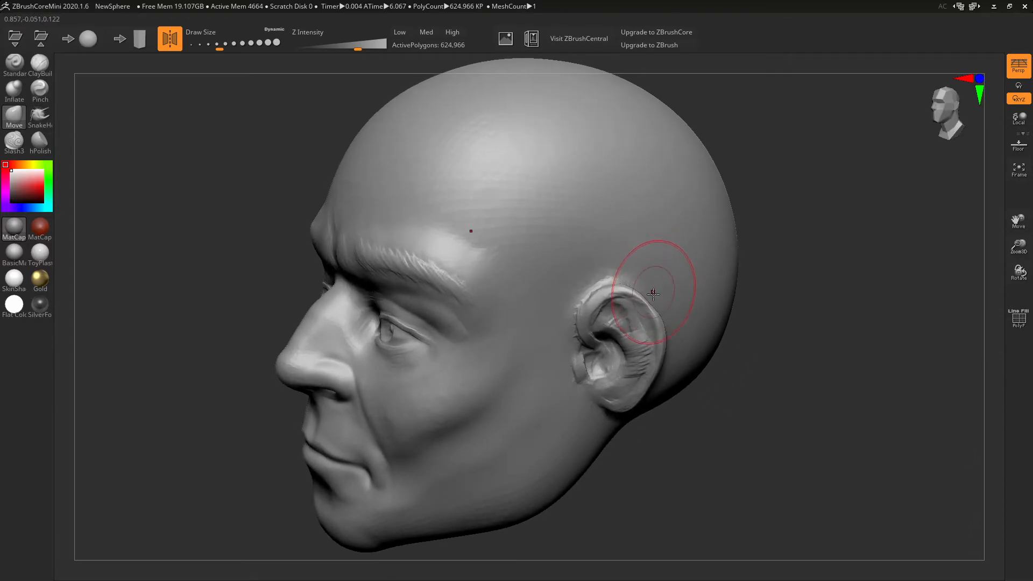
drag(651, 307, 657, 307)
drag(651, 368, 643, 387)
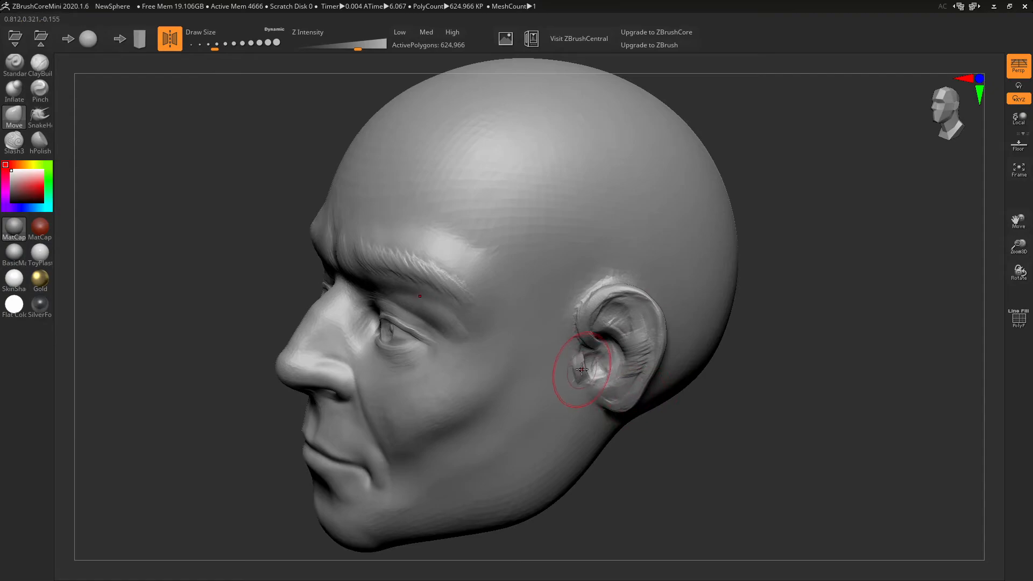
drag(586, 372, 591, 374)
- Reshape and smooth the temple from a three-quarter front view
right_drag(589, 373, 669, 335)
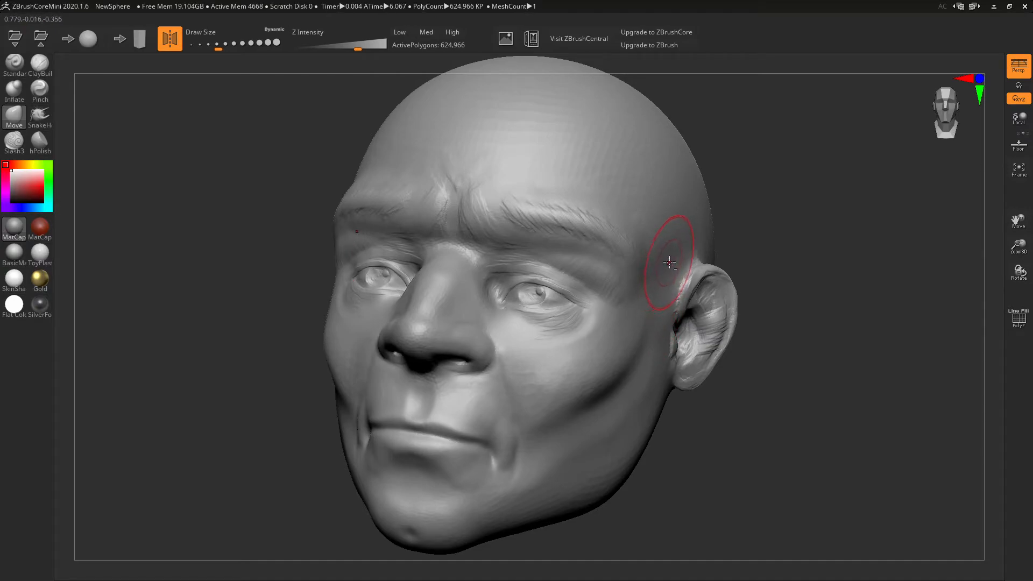
alt+drag(669, 253, 656, 265)
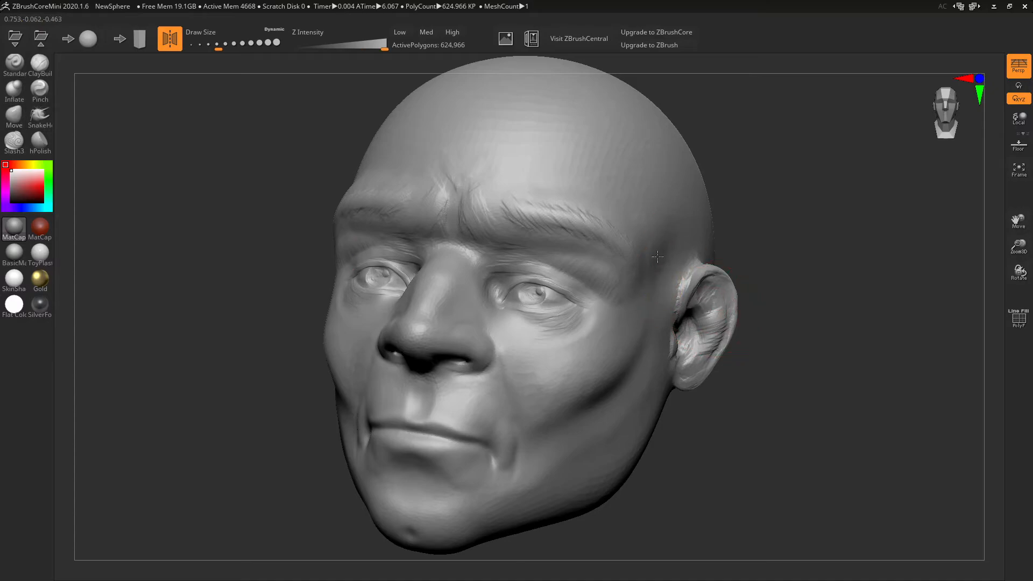
mouse_move(780, 315)
mouse_down()
mouse_move(730, 309)
mouse_move(709, 294)
mouse_up()
mouse_move(813, 382)
alt+mouse_down()
mouse_move(754, 345)
mouse_move(778, 325)
mouse_move(823, 322)
mouse_move(704, 380)
mouse_move(692, 324)
mouse_move(680, 344)
mouse_move(727, 302)
mouse_move(750, 261)
alt+mouse_up()
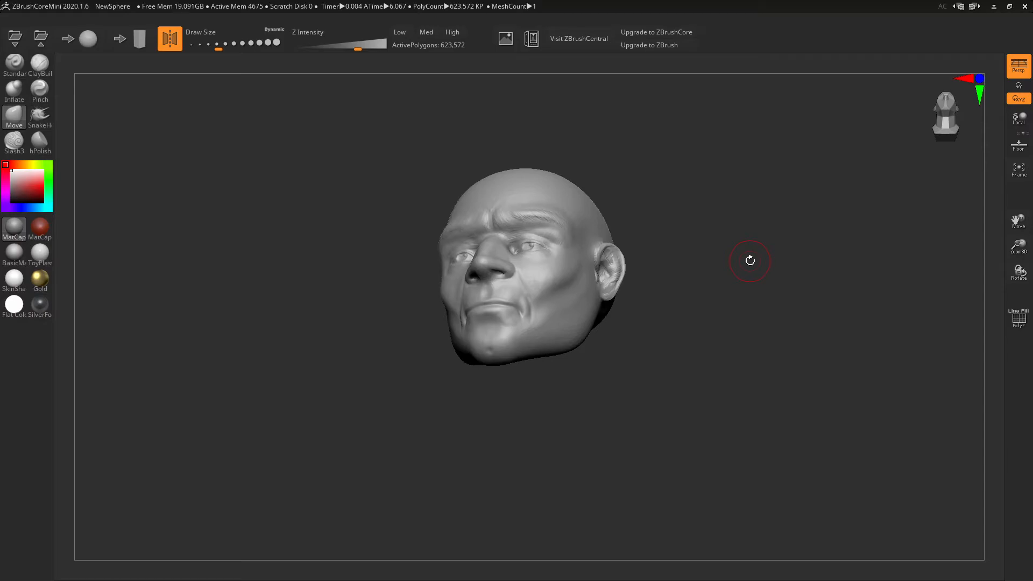
- Build a ClayBuildup ring over the underside hollow, then accept REDUCE to lower mesh density
drag(776, 334, 710, 242)
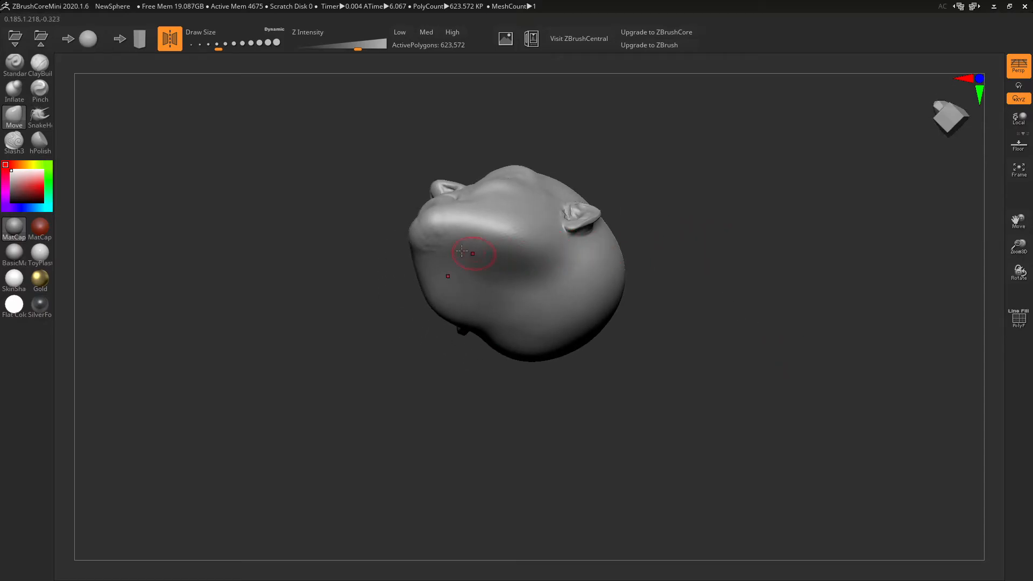
click(43, 70)
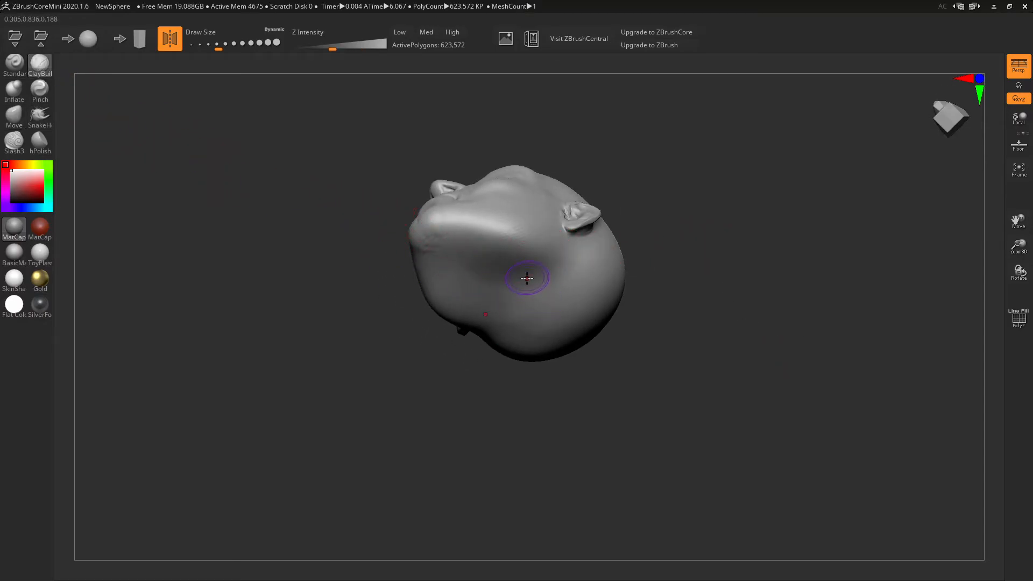
mouse_move(495, 289)
mouse_down()
mouse_move(538, 323)
mouse_move(511, 312)
mouse_move(501, 328)
mouse_move(496, 296)
mouse_move(554, 302)
mouse_move(505, 333)
mouse_up()
right_drag(504, 332, 557, 220)
mouse_move(557, 219)
mouse_down()
mouse_move(508, 231)
mouse_move(511, 253)
mouse_move(538, 236)
mouse_move(524, 267)
mouse_move(565, 242)
mouse_move(576, 286)
mouse_move(560, 291)
mouse_move(554, 261)
mouse_move(531, 237)
mouse_move(536, 249)
mouse_up()
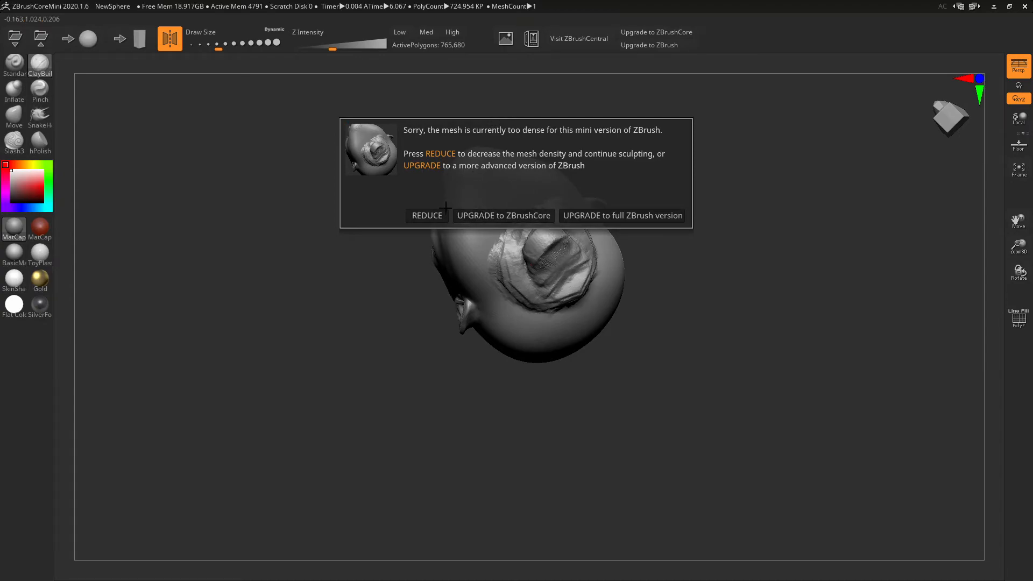
click(423, 216)
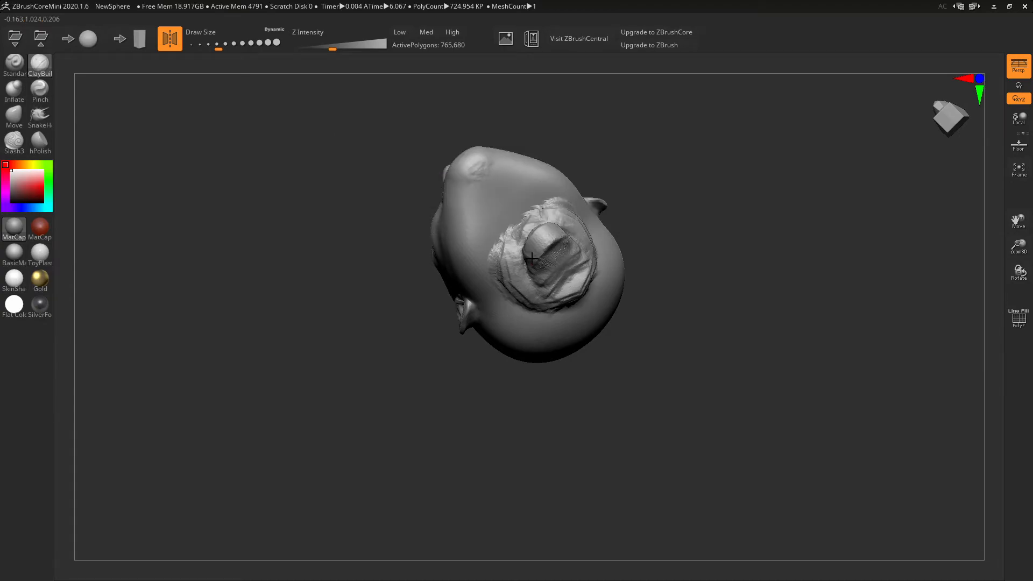
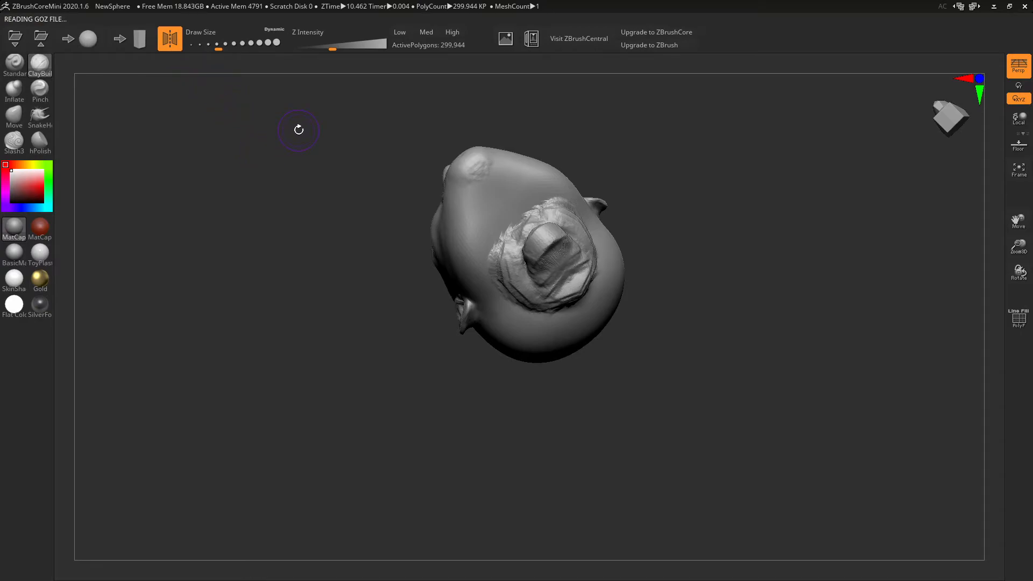
- Check the wireframe, then smooth the rough opening at the neck base from underneath
drag(298, 130, 295, 289)
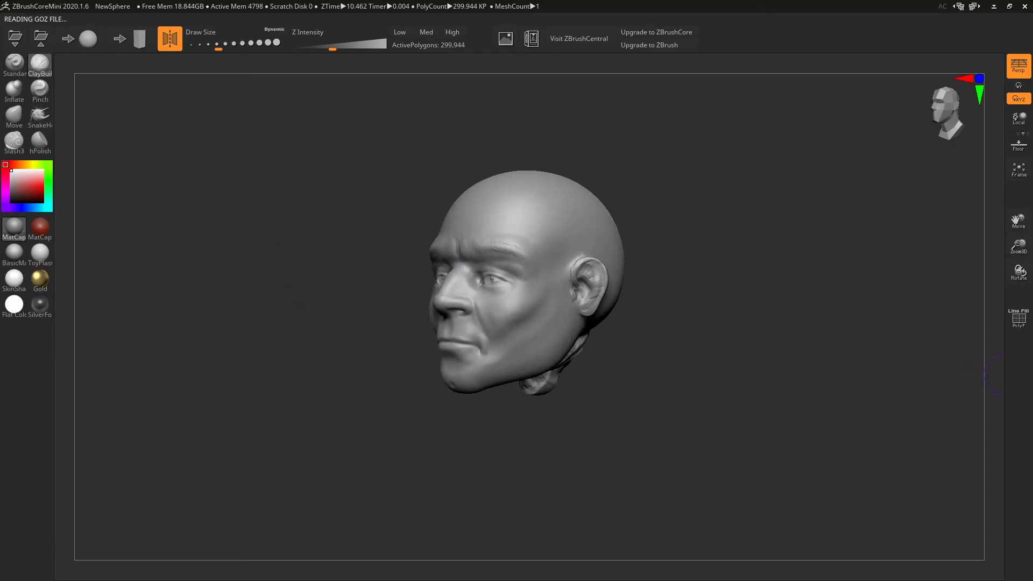
click(1019, 328)
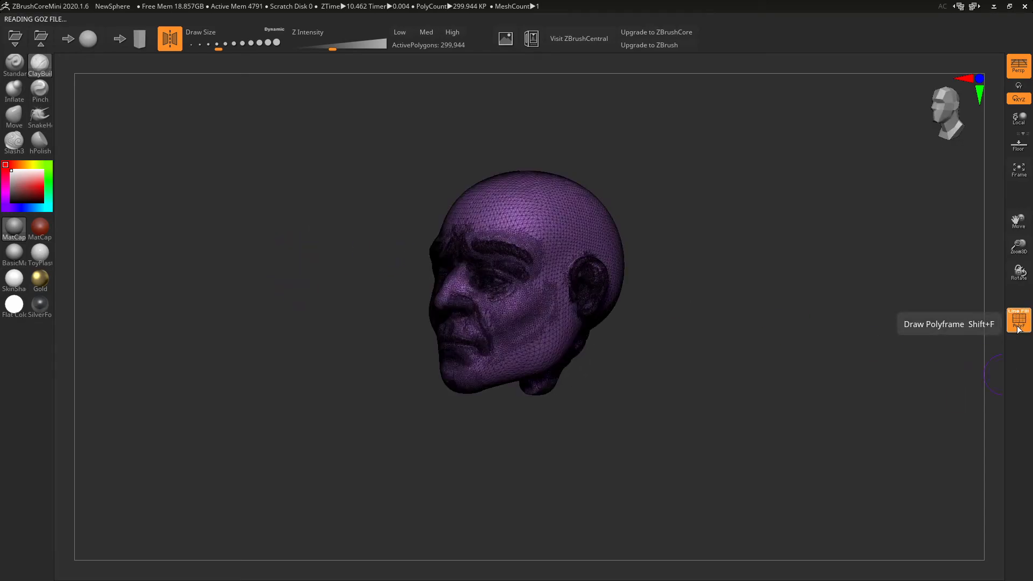
click(1019, 329)
drag(882, 372, 862, 314)
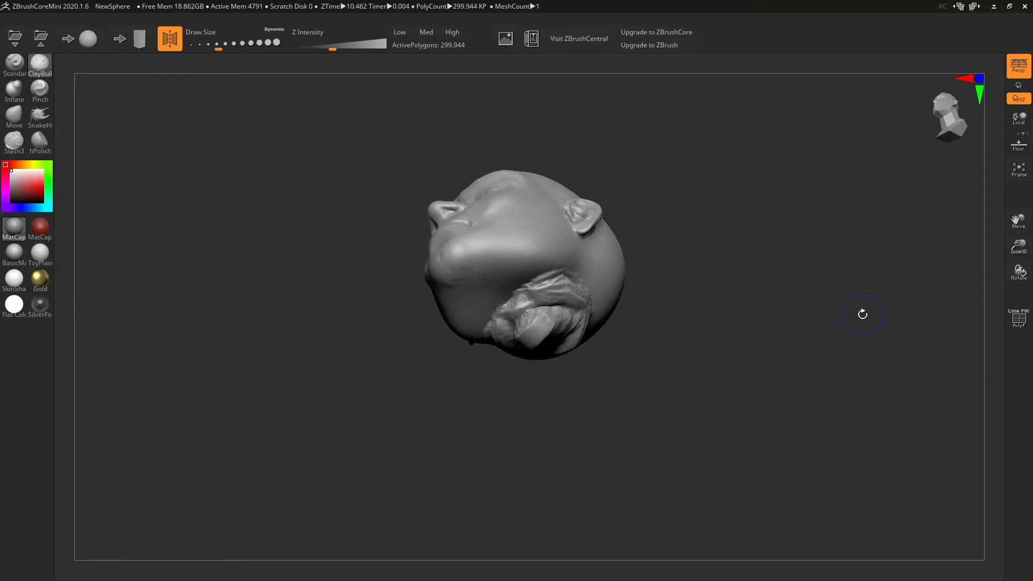
shift+drag(531, 309, 530, 313)
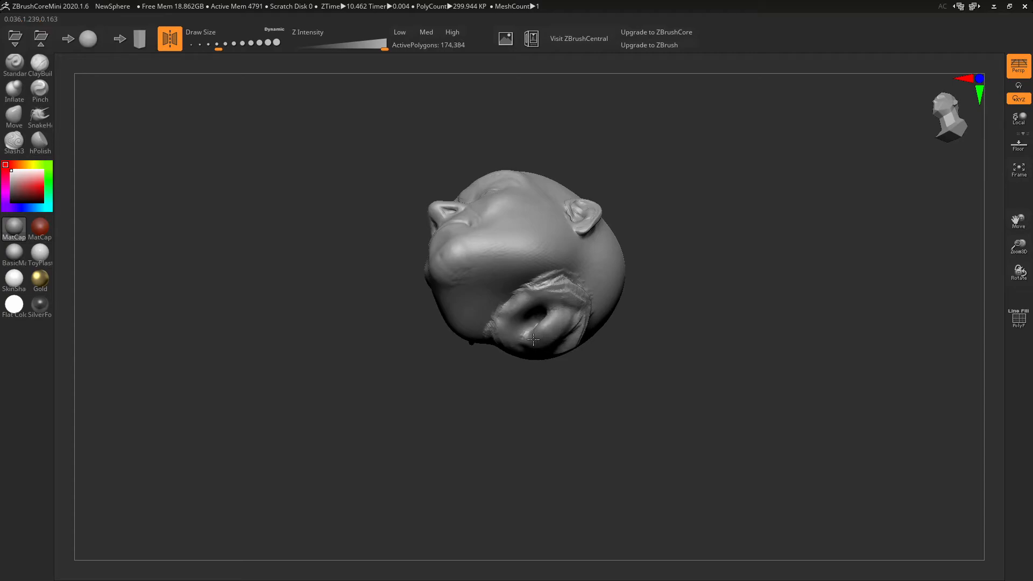
- Fill the neck hole with ClayBuildup strokes until it closes
drag(540, 323, 531, 321)
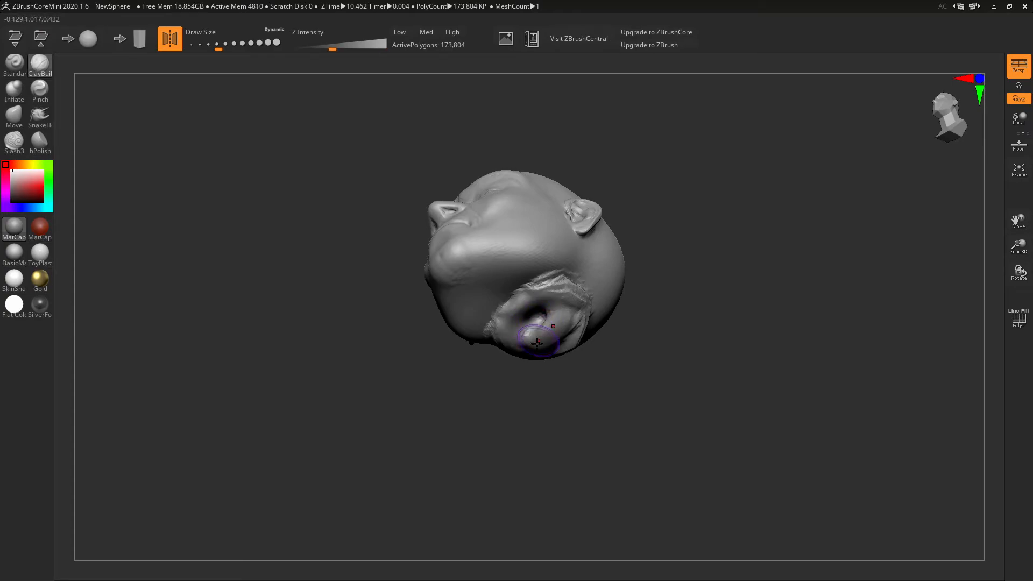
drag(523, 320, 553, 328)
right_drag(553, 328, 528, 261)
mouse_move(529, 261)
mouse_down()
mouse_move(501, 291)
mouse_move(468, 242)
mouse_move(474, 253)
mouse_move(490, 241)
mouse_move(486, 273)
mouse_move(503, 249)
mouse_up()
right_drag(502, 249, 521, 360)
- With the Move brush, pull the neck stub longer and its front edge outward
click(11, 117)
drag(346, 338, 377, 318)
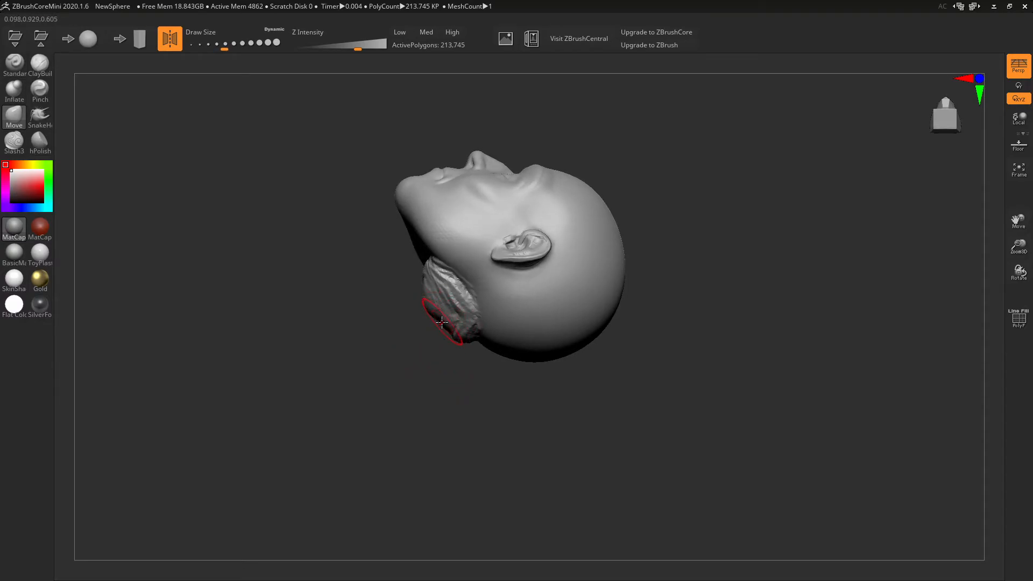
drag(442, 321, 402, 337)
mouse_move(422, 299)
mouse_down()
mouse_move(399, 300)
mouse_move(382, 319)
mouse_up()
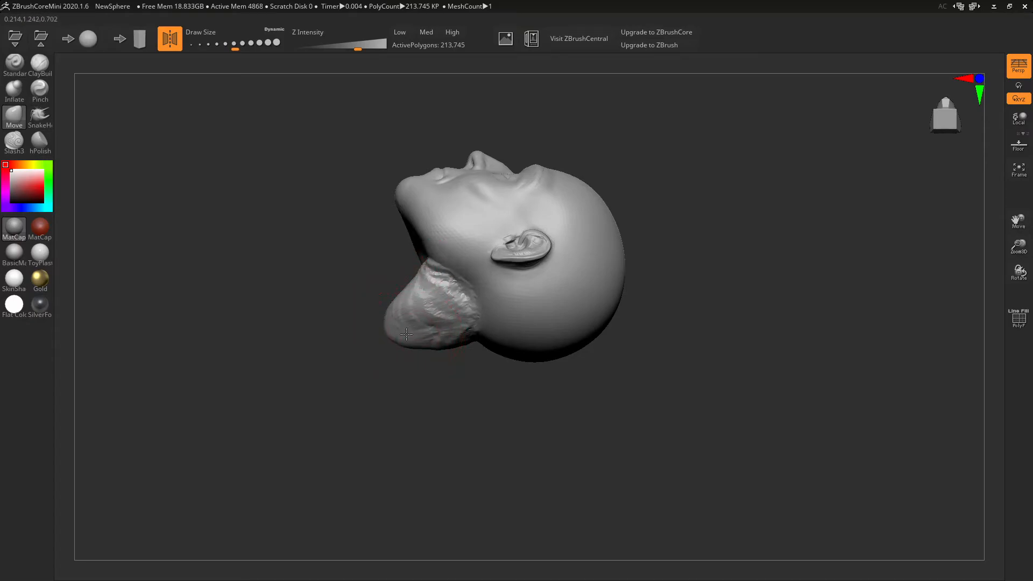
- Reshape the neck base's lower edge, pull its left end out, and smooth the spike
mouse_move(461, 355)
mouse_down()
mouse_move(526, 357)
mouse_move(563, 320)
mouse_move(519, 291)
mouse_move(511, 302)
mouse_move(577, 324)
mouse_move(552, 358)
mouse_move(561, 362)
mouse_move(580, 330)
mouse_move(579, 344)
mouse_move(569, 295)
mouse_move(526, 292)
mouse_move(582, 304)
mouse_move(615, 337)
mouse_move(560, 370)
mouse_move(425, 371)
mouse_move(403, 364)
mouse_move(403, 342)
mouse_move(425, 325)
mouse_move(409, 310)
mouse_move(389, 341)
mouse_move(426, 362)
mouse_move(431, 382)
mouse_up()
mouse_move(565, 397)
mouse_down()
mouse_move(498, 414)
mouse_move(500, 367)
mouse_move(509, 396)
mouse_move(489, 384)
mouse_up()
mouse_move(390, 341)
mouse_down()
mouse_move(331, 369)
mouse_move(443, 369)
mouse_up()
shift+drag(352, 308, 331, 319)
shift+drag(394, 351, 397, 372)
- Pull the neck flap's left tip and lower edge outward, then smooth the neck creases
drag(398, 396, 448, 389)
drag(388, 336, 372, 372)
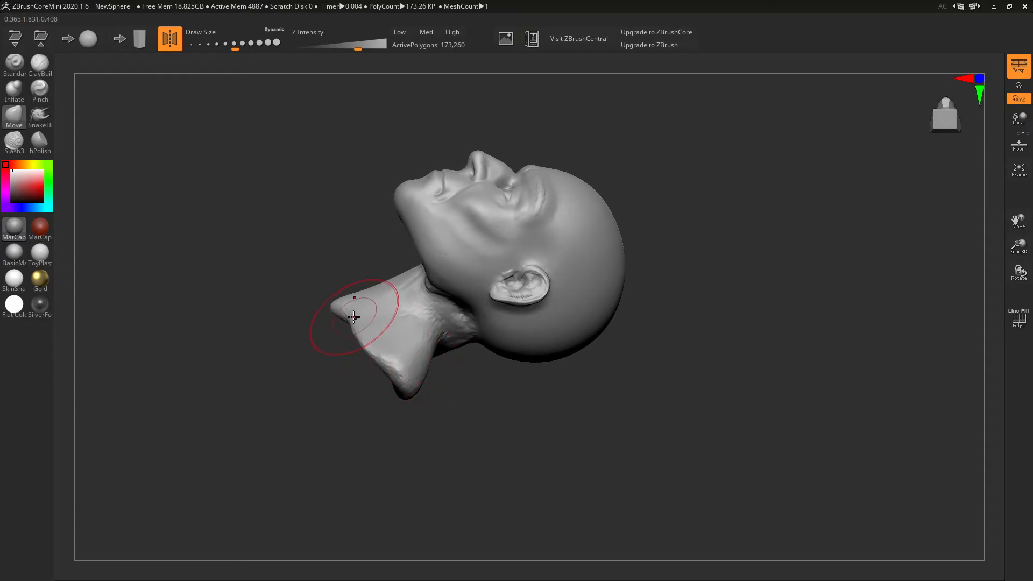
drag(345, 310, 331, 307)
mouse_move(383, 345)
mouse_down()
mouse_move(375, 354)
mouse_move(343, 342)
mouse_up()
drag(433, 396, 395, 376)
drag(511, 396, 410, 292)
mouse_move(603, 388)
mouse_down()
mouse_move(565, 288)
mouse_move(557, 294)
mouse_up()
mouse_move(522, 337)
shift+mouse_down()
mouse_move(499, 347)
mouse_move(531, 374)
mouse_move(505, 376)
mouse_move(500, 366)
mouse_move(453, 382)
mouse_move(523, 379)
shift+mouse_up()
- Widen the bust's lower edge and extend the shoulder tips outward
mouse_move(500, 406)
right_down()
mouse_move(540, 389)
mouse_move(526, 389)
right_up()
mouse_move(443, 442)
mouse_down()
mouse_move(429, 452)
mouse_move(499, 489)
mouse_move(548, 486)
mouse_up()
drag(600, 456, 610, 461)
drag(580, 469, 596, 483)
mouse_move(612, 437)
mouse_down()
mouse_move(662, 437)
mouse_move(656, 424)
mouse_up()
mouse_move(619, 402)
right_down()
mouse_move(613, 419)
mouse_move(588, 421)
right_up()
drag(568, 412, 556, 421)
right_drag(555, 421, 522, 406)
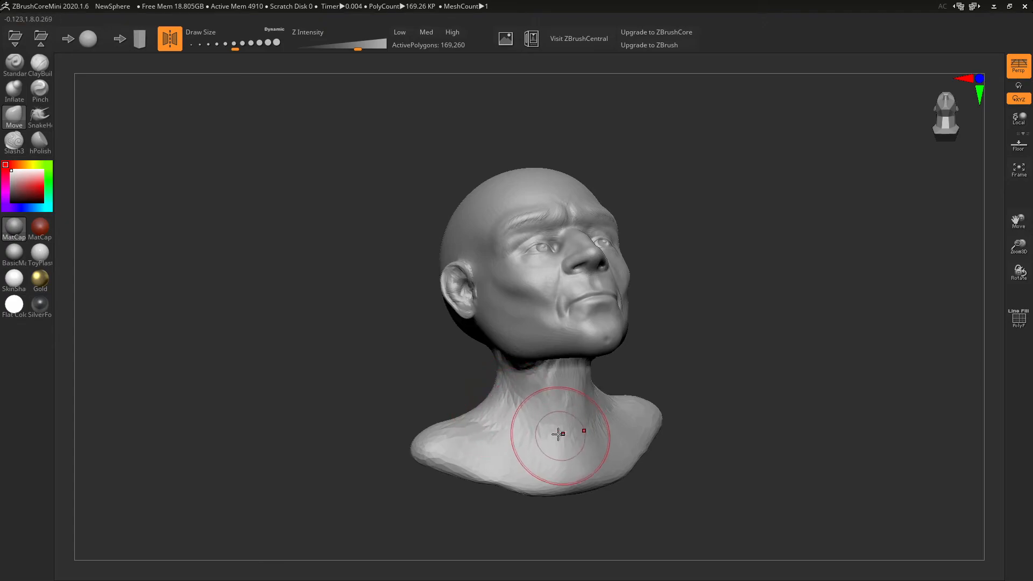
mouse_move(594, 420)
right_down()
mouse_move(596, 380)
mouse_move(542, 277)
right_up()
- Add ClayBuildup clay under the chin and jaw and along the neck
click(42, 67)
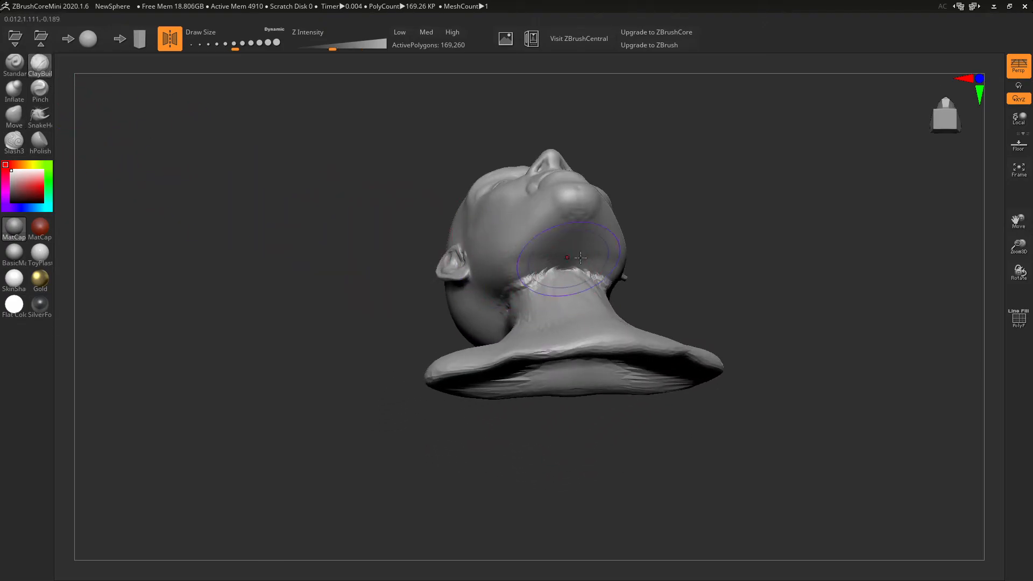
mouse_move(569, 271)
mouse_down()
mouse_move(575, 261)
mouse_move(561, 278)
mouse_move(551, 256)
mouse_move(555, 277)
mouse_move(541, 285)
mouse_move(584, 264)
mouse_move(562, 280)
mouse_move(551, 249)
mouse_up()
mouse_move(547, 288)
mouse_down()
mouse_move(577, 270)
mouse_move(575, 298)
mouse_up()
right_drag(599, 306, 607, 345)
mouse_move(606, 292)
mouse_down()
mouse_move(611, 270)
mouse_move(598, 313)
mouse_move(625, 350)
mouse_move(622, 333)
mouse_up()
- Smooth the neck lumps and under-jaw area, then add clay below the ear and lower neck
right_drag(714, 328, 657, 358)
mouse_move(533, 369)
shift+mouse_down()
mouse_move(516, 377)
mouse_move(489, 345)
shift+mouse_up()
right_drag(587, 372, 552, 361)
mouse_move(517, 327)
shift+mouse_down()
mouse_move(526, 327)
mouse_move(509, 362)
mouse_move(516, 386)
shift+mouse_up()
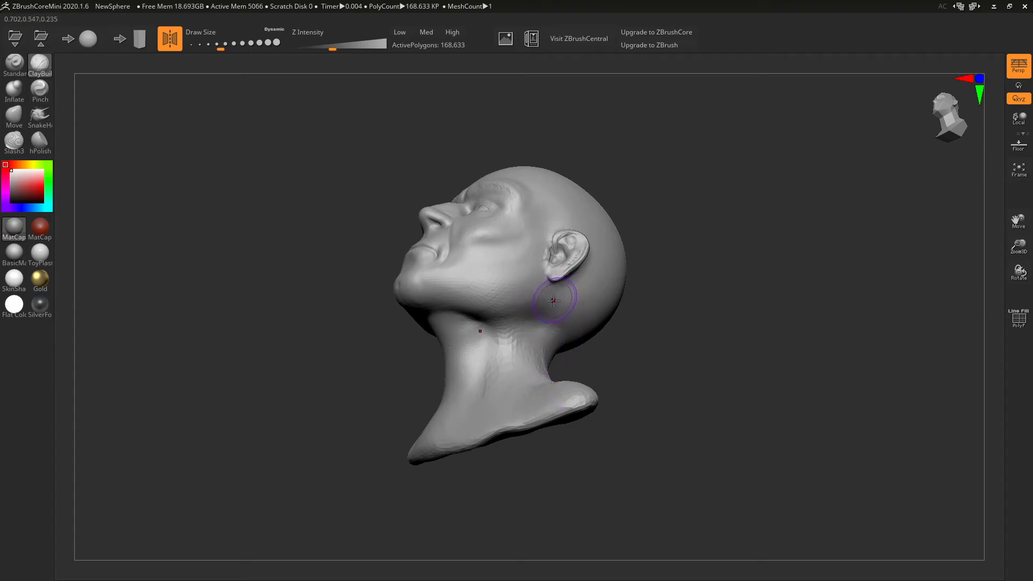
drag(535, 300, 510, 315)
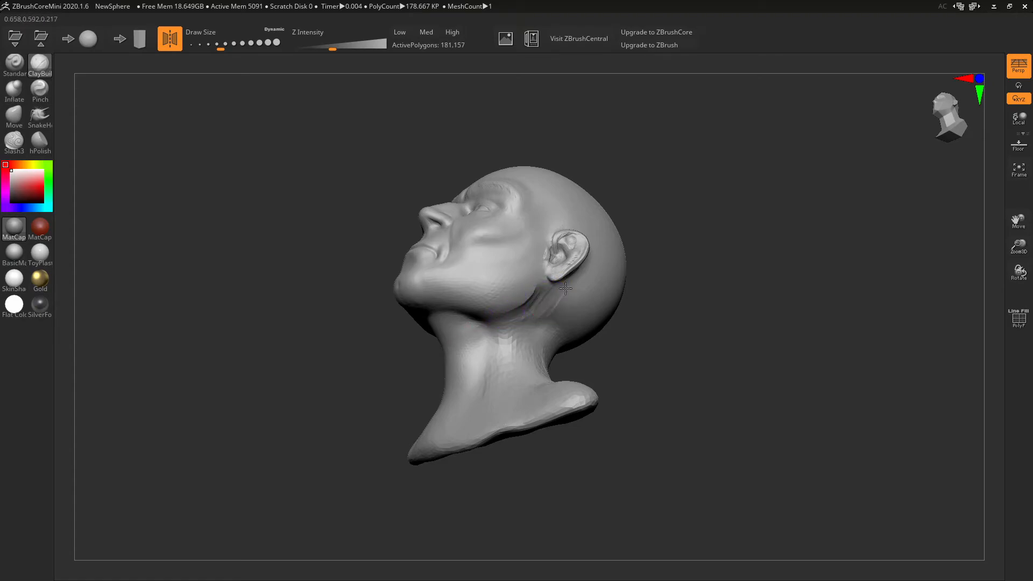
right_drag(535, 331, 651, 329)
mouse_move(576, 452)
mouse_down()
mouse_move(561, 461)
mouse_move(649, 424)
mouse_move(606, 447)
mouse_up()
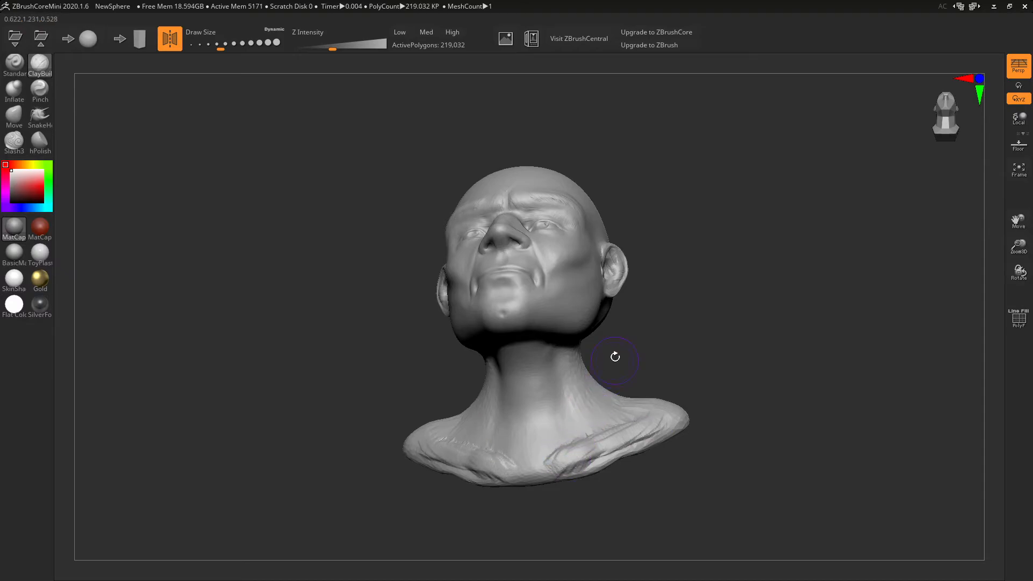
- Lay a diagonal neck muscle running from below the ear toward the collarbone
right_drag(615, 360, 575, 360)
drag(529, 330, 458, 437)
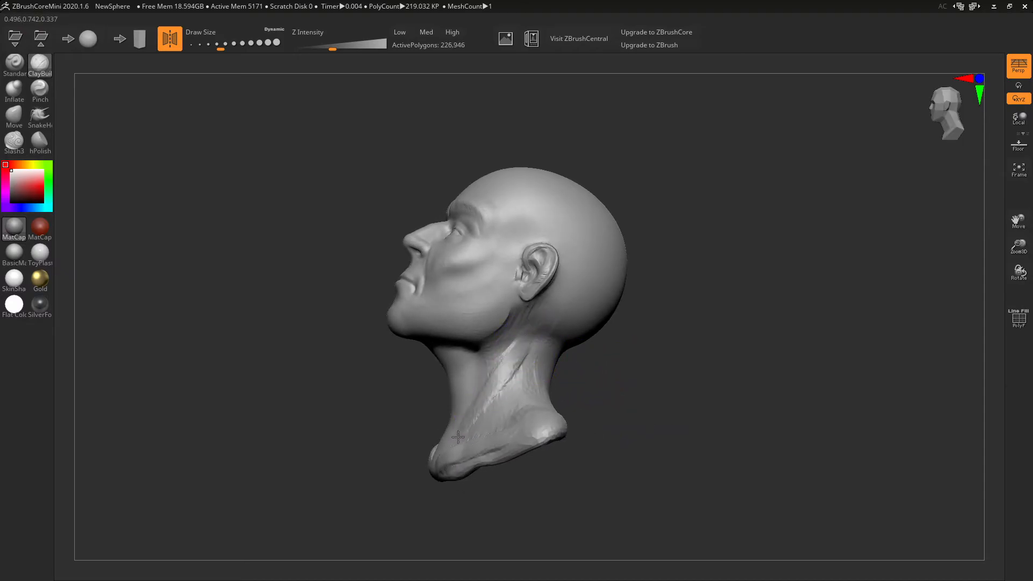
drag(536, 322, 466, 425)
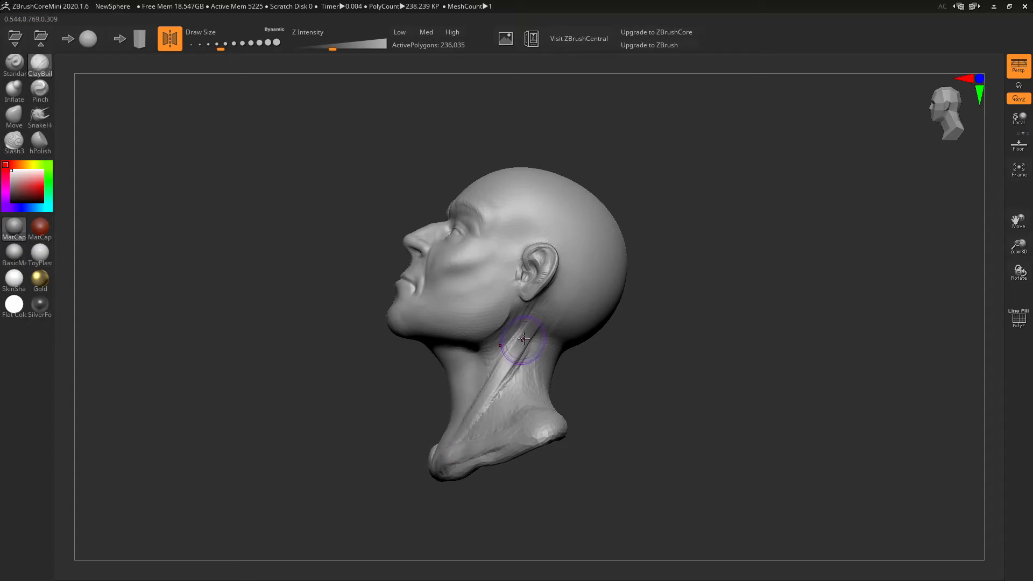
right_drag(523, 345, 574, 394)
right_drag(556, 461, 606, 367)
click(17, 127)
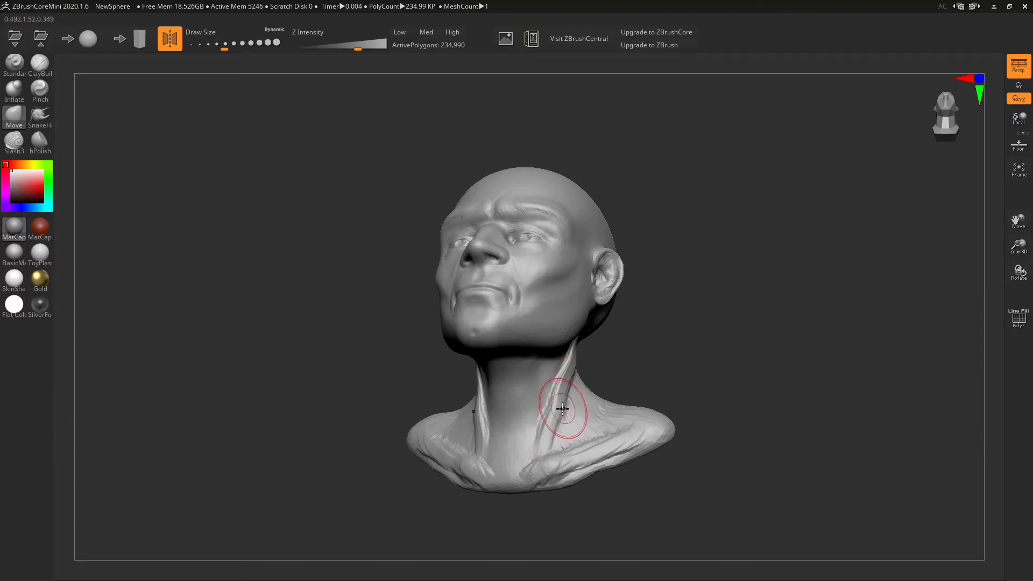
- Smooth the neck muscle and build up clay on both sides of the neck and throat
click(40, 64)
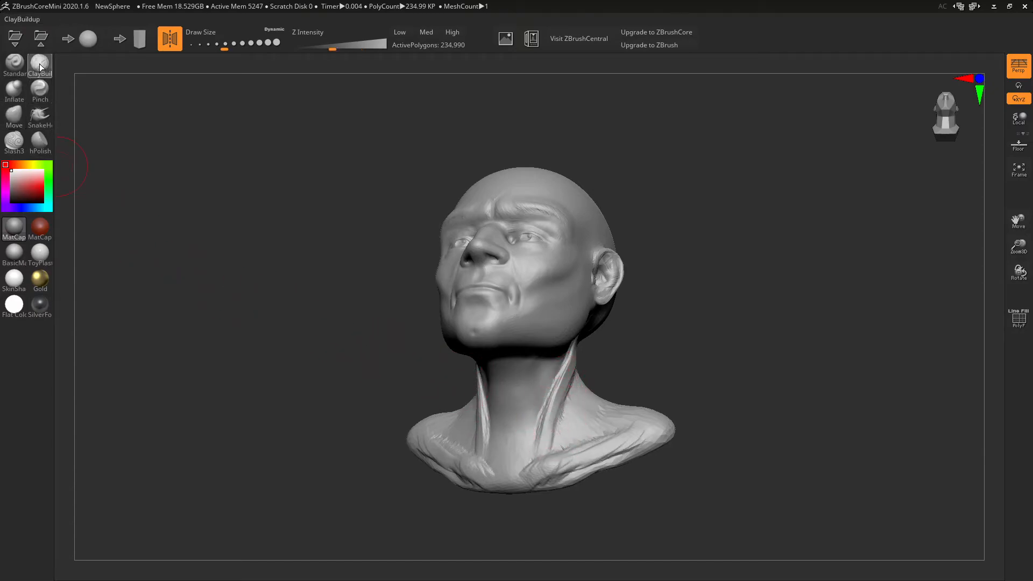
right_drag(569, 389, 554, 389)
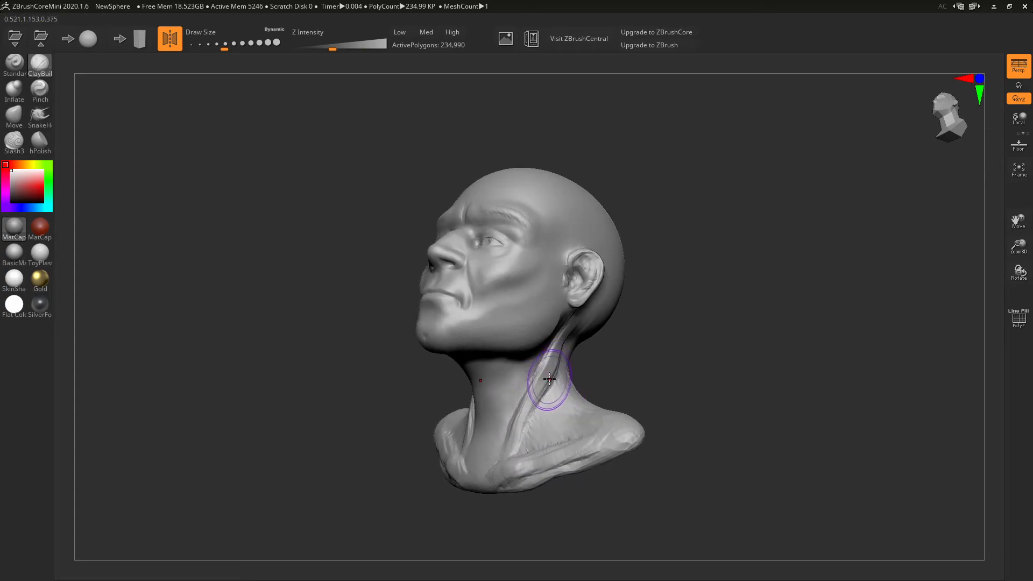
shift+drag(553, 366, 544, 388)
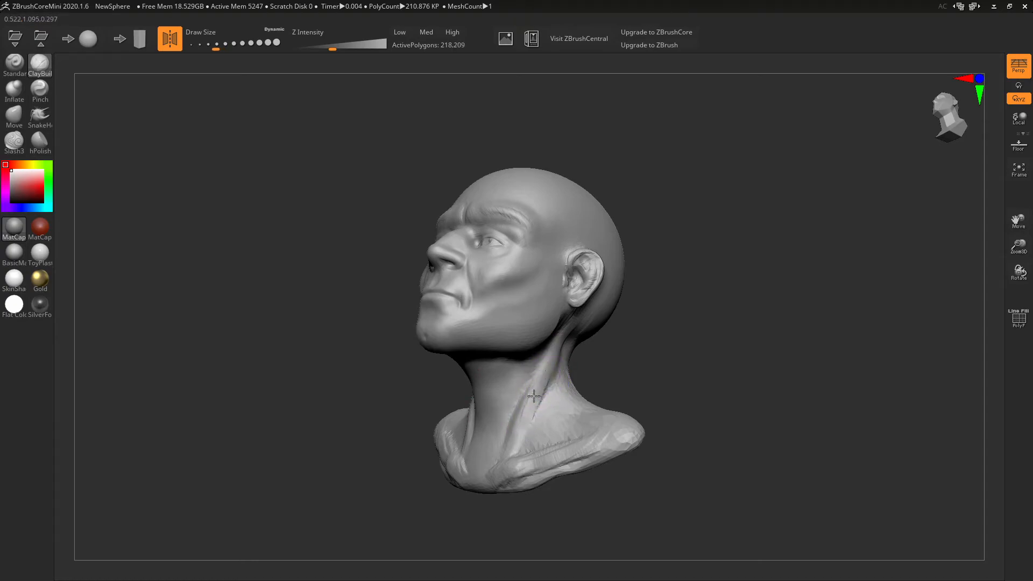
right_drag(511, 446, 542, 438)
mouse_move(542, 438)
mouse_down()
mouse_move(545, 468)
mouse_move(554, 443)
mouse_move(521, 475)
mouse_move(521, 448)
mouse_move(521, 464)
mouse_up()
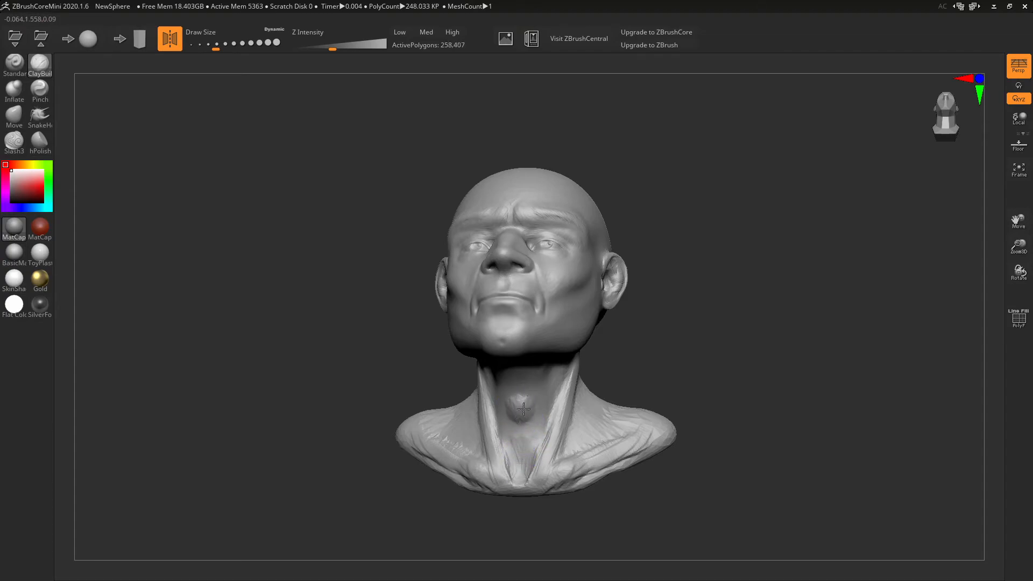
drag(508, 405, 517, 420)
- Add clay down the back of the neck and across its front
mouse_move(518, 420)
right_down()
mouse_move(618, 384)
mouse_move(552, 417)
right_up()
mouse_move(614, 399)
right_down()
mouse_move(665, 352)
mouse_move(597, 372)
mouse_move(618, 373)
right_up()
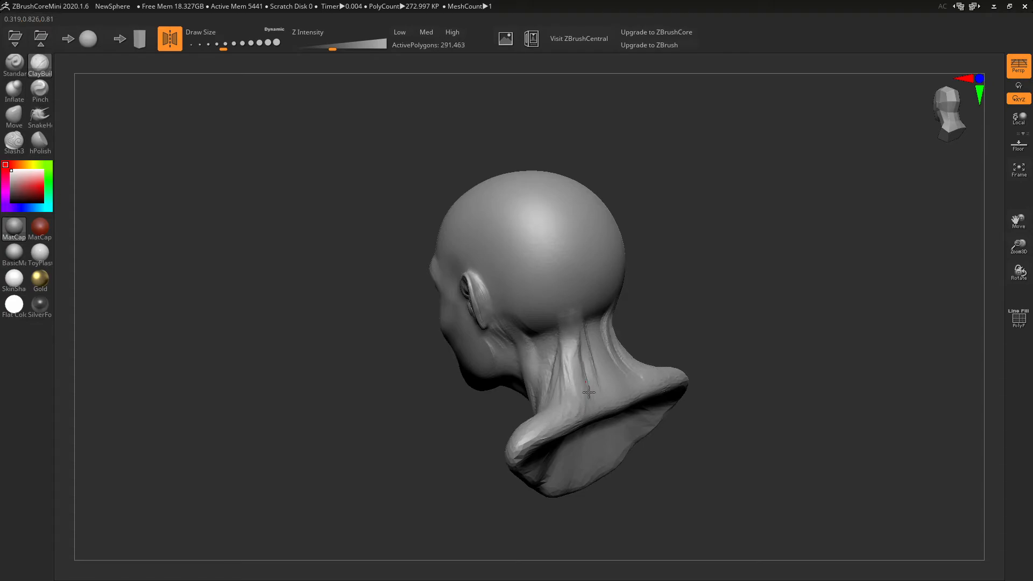
drag(582, 329, 613, 394)
right_drag(588, 365, 660, 379)
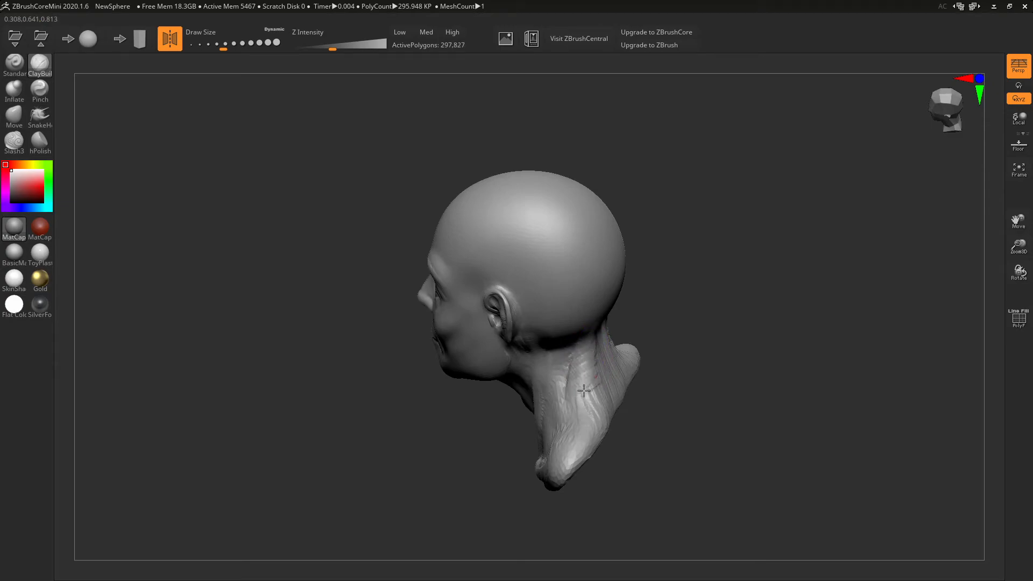
mouse_move(585, 431)
right_down()
mouse_move(680, 368)
mouse_move(685, 342)
right_up()
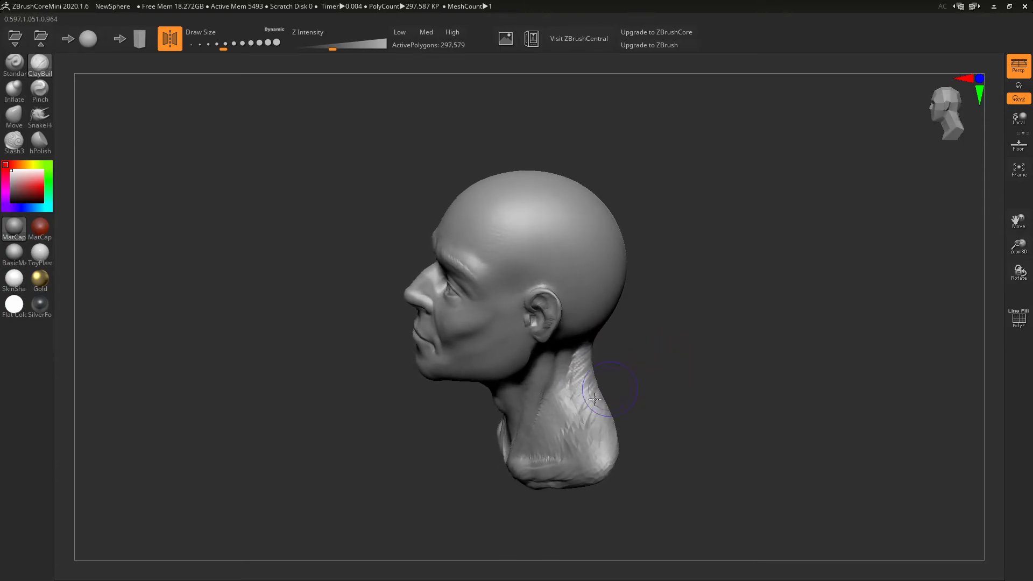
mouse_move(567, 432)
mouse_down()
mouse_move(560, 409)
mouse_move(549, 419)
mouse_up()
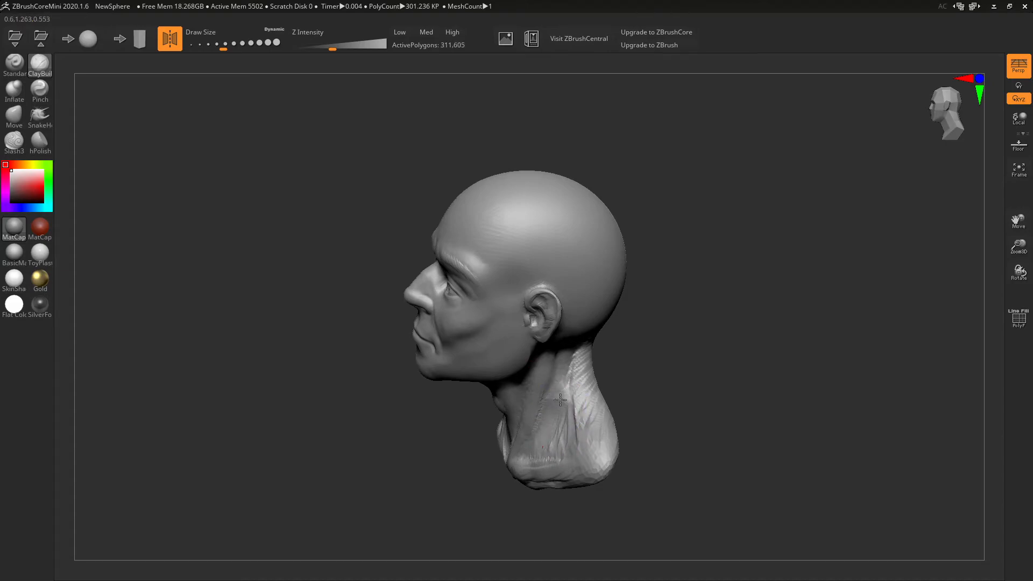
- Build muscle strokes down the side of the neck and over the collarbone and shoulder
drag(560, 379, 556, 440)
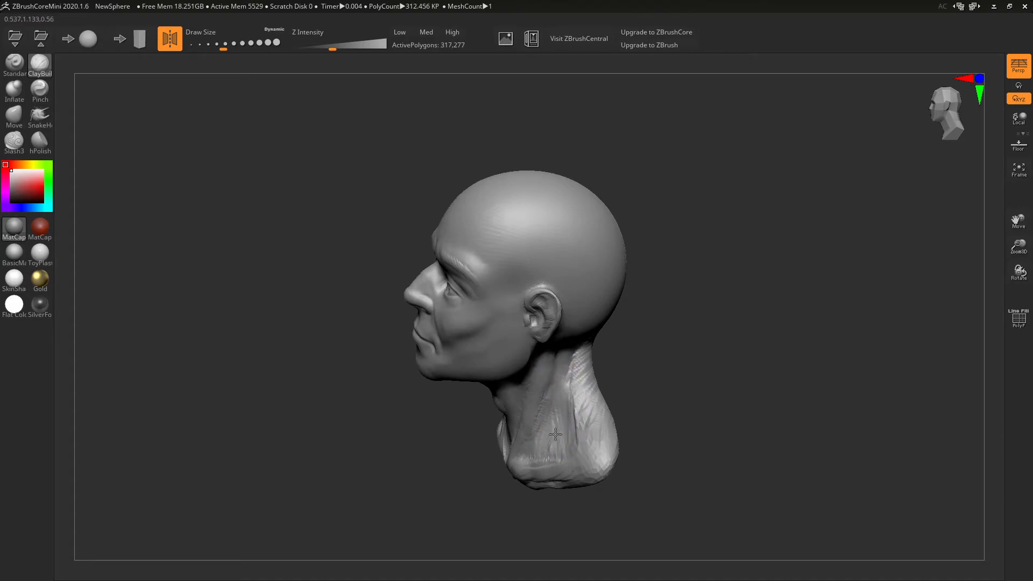
right_drag(546, 421, 651, 351)
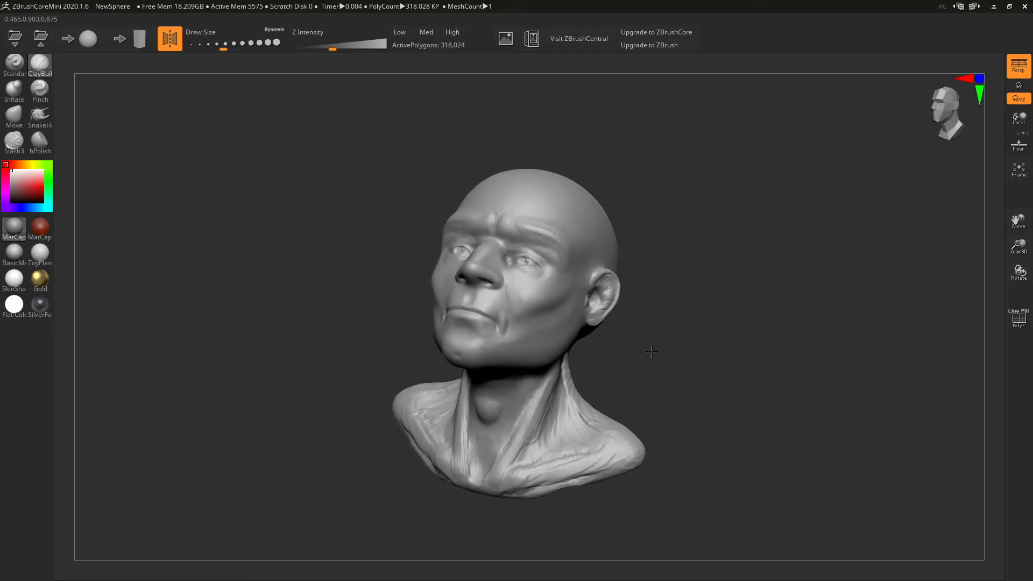
alt+drag(587, 438, 558, 455)
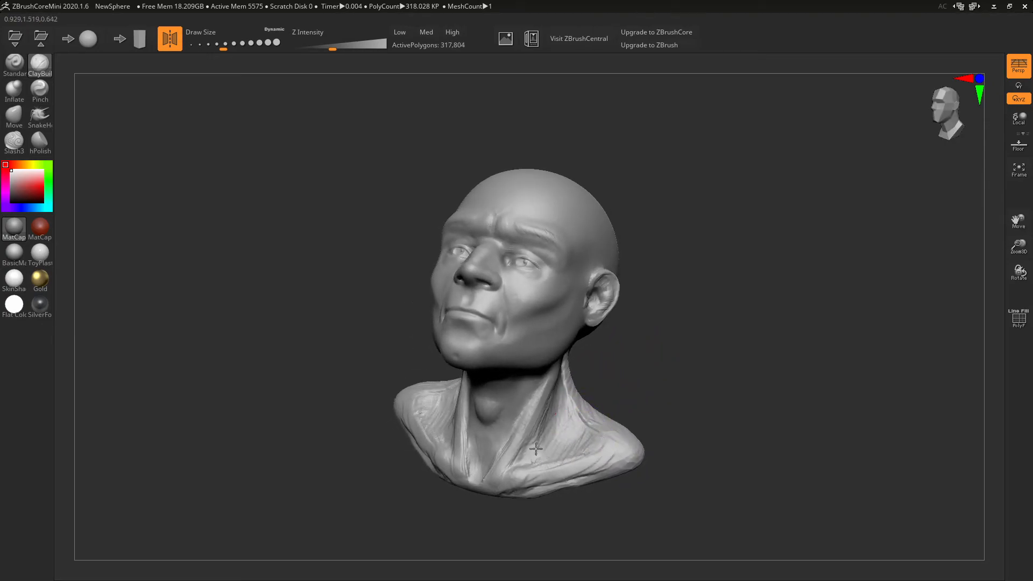
right_drag(669, 350, 553, 393)
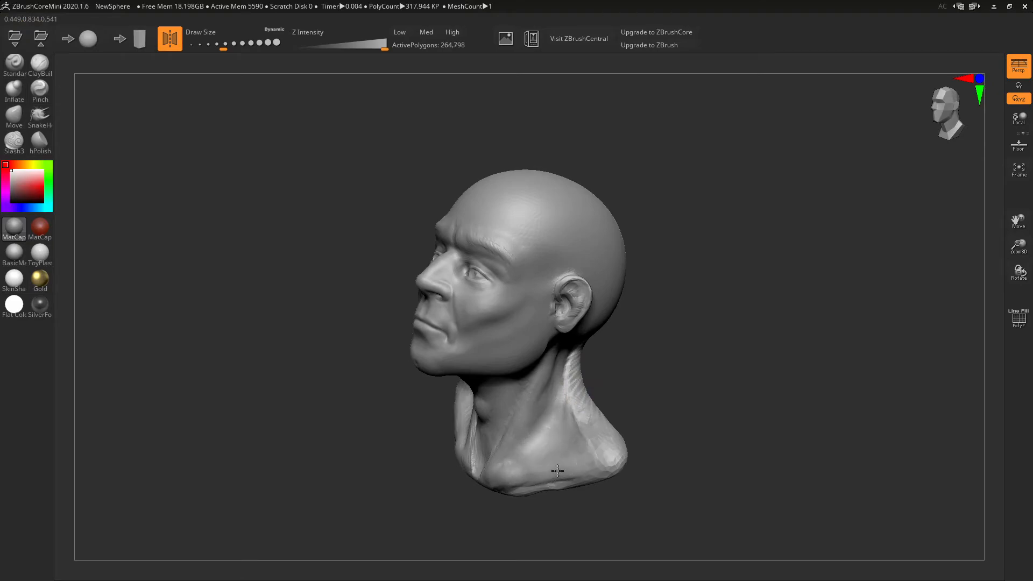
right_drag(547, 487, 555, 367)
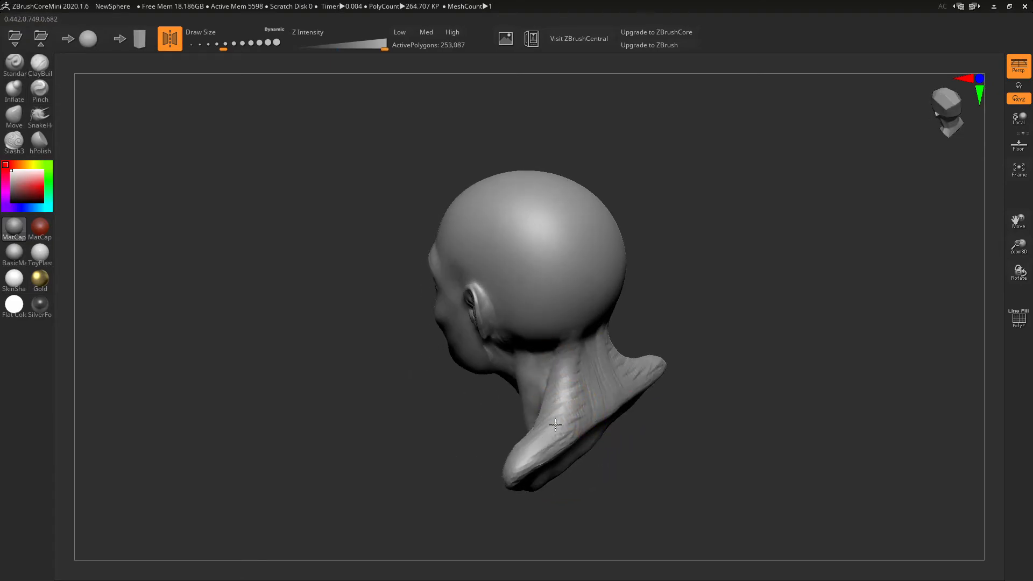
right_drag(617, 390, 630, 302)
- Smooth the dent at the back of the head, then pull the neck rim up with a larger brush
shift+drag(500, 274, 537, 258)
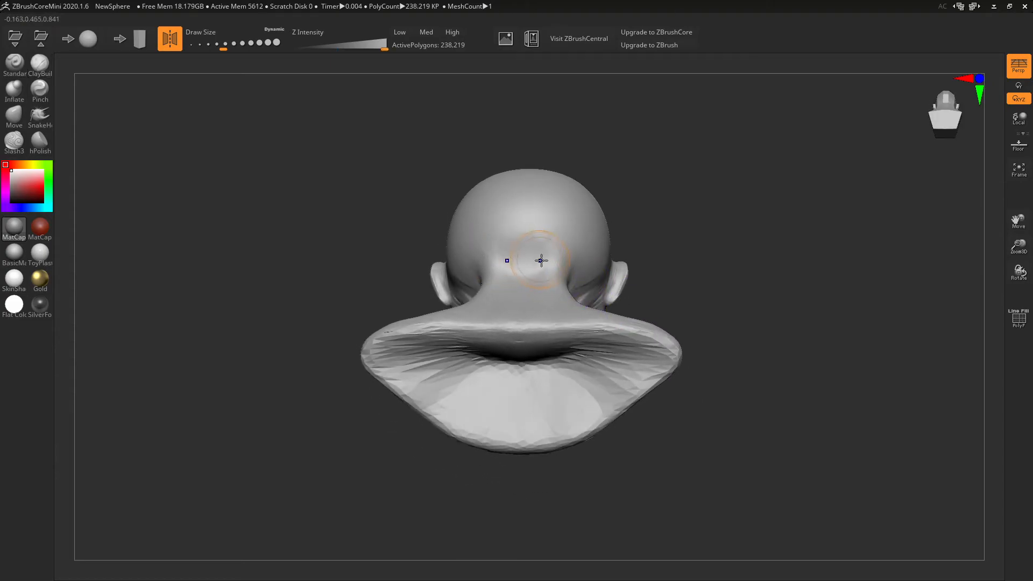
right_drag(411, 147, 650, 295)
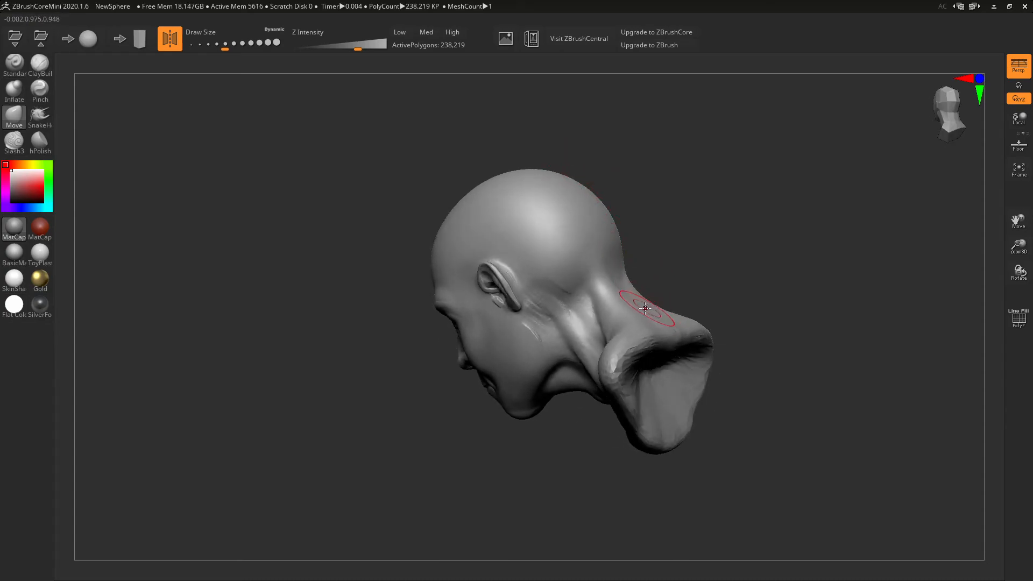
key(])
key(])
key(])
key(])
key(])
mouse_move(667, 327)
mouse_down()
mouse_move(674, 305)
mouse_move(655, 309)
mouse_move(630, 287)
mouse_up()
- Pull the collar rim outward, round off its bottom, and smooth its inner folds
mouse_move(645, 253)
mouse_down()
mouse_move(664, 284)
mouse_move(674, 270)
mouse_up()
mouse_move(646, 314)
mouse_down()
mouse_move(642, 282)
mouse_move(690, 319)
mouse_move(676, 364)
mouse_move(685, 369)
mouse_move(715, 315)
mouse_move(705, 335)
mouse_up()
mouse_move(684, 374)
mouse_down()
mouse_move(693, 388)
mouse_move(657, 415)
mouse_up()
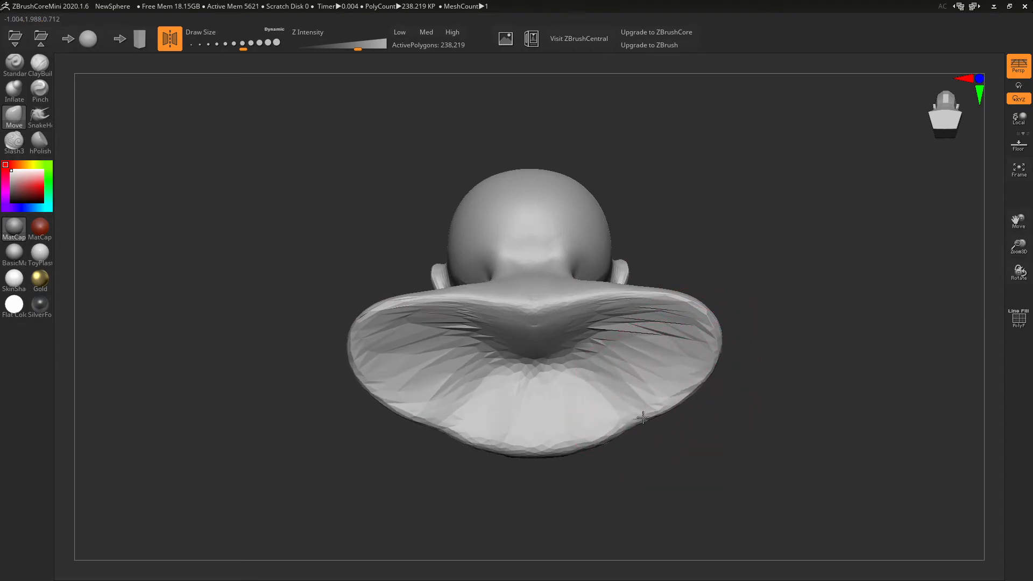
mouse_move(535, 454)
mouse_down()
mouse_move(530, 466)
mouse_move(501, 445)
mouse_move(544, 454)
mouse_up()
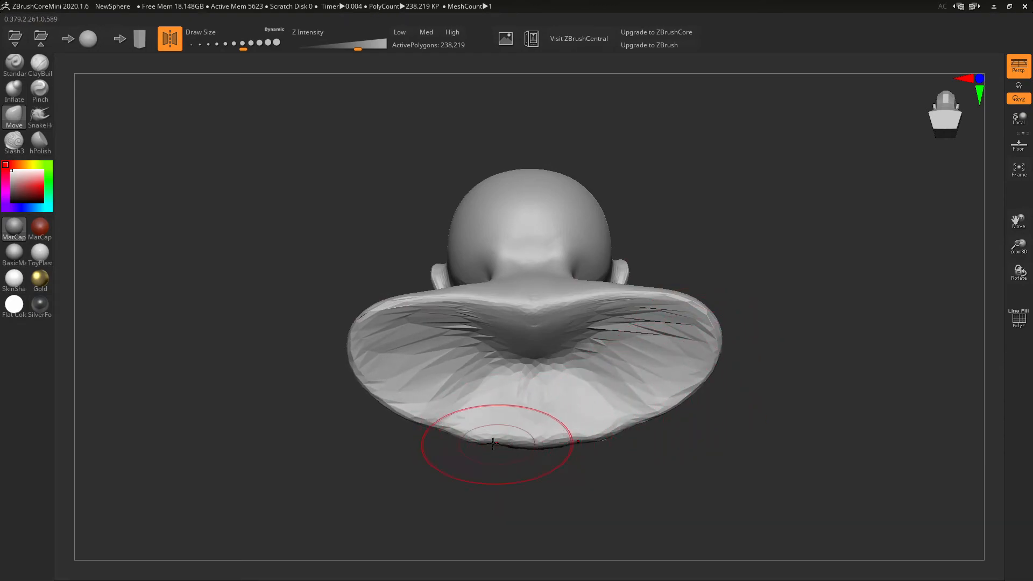
mouse_move(455, 427)
mouse_down()
mouse_move(409, 420)
mouse_move(343, 368)
mouse_up()
drag(430, 473, 392, 461)
mouse_move(597, 324)
shift+mouse_down()
mouse_move(566, 354)
mouse_move(515, 339)
mouse_move(429, 357)
mouse_move(651, 315)
mouse_move(557, 362)
mouse_move(489, 326)
mouse_move(519, 376)
shift+mouse_up()
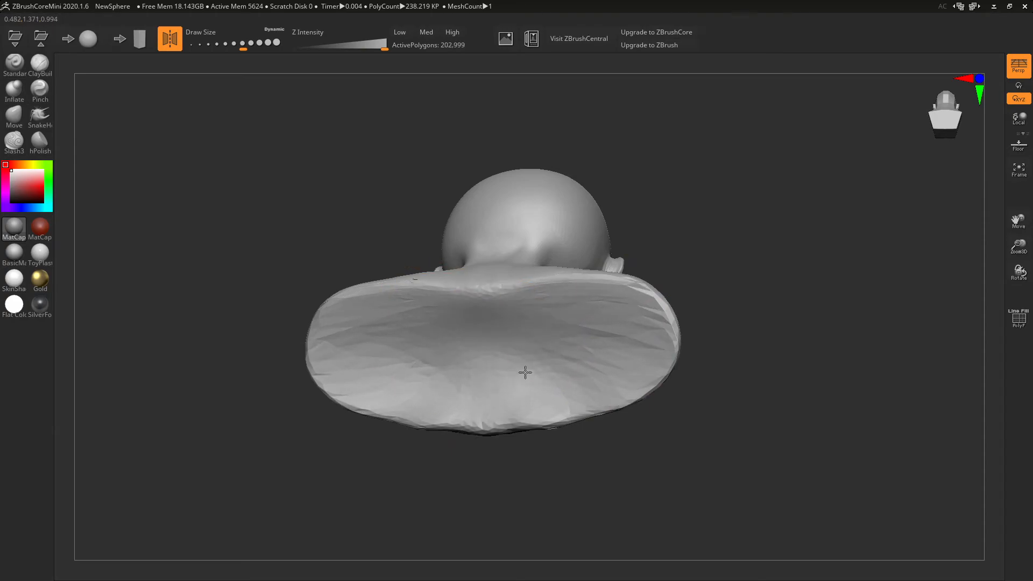
mouse_move(701, 325)
mouse_down()
mouse_move(761, 370)
mouse_move(742, 422)
mouse_move(702, 214)
mouse_move(725, 196)
mouse_move(709, 233)
mouse_up()
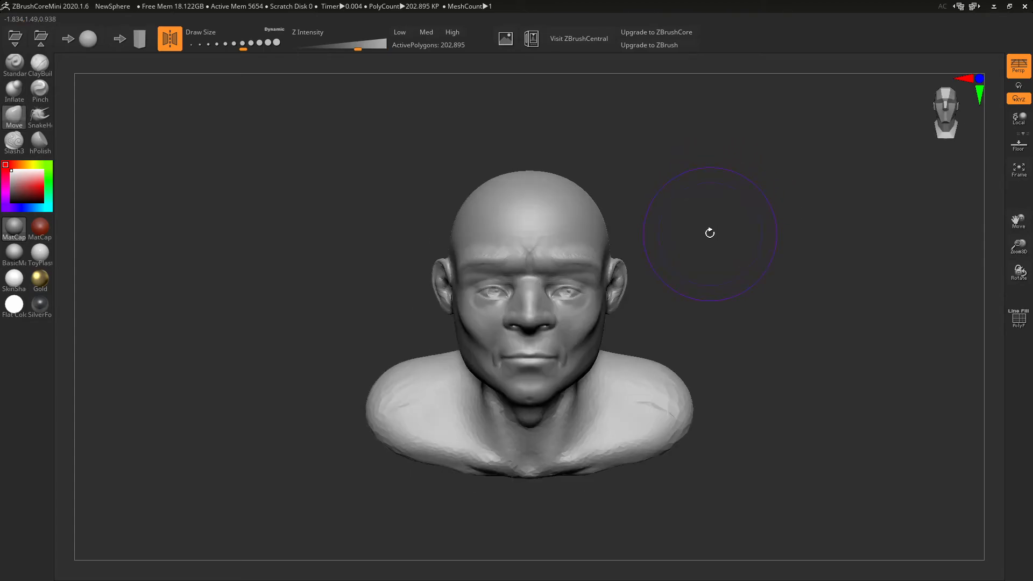
- With a smaller ClayBuildup brush, stroke creases on the cheek in front of the ear toward the jaw
click(44, 75)
drag(345, 219, 399, 223)
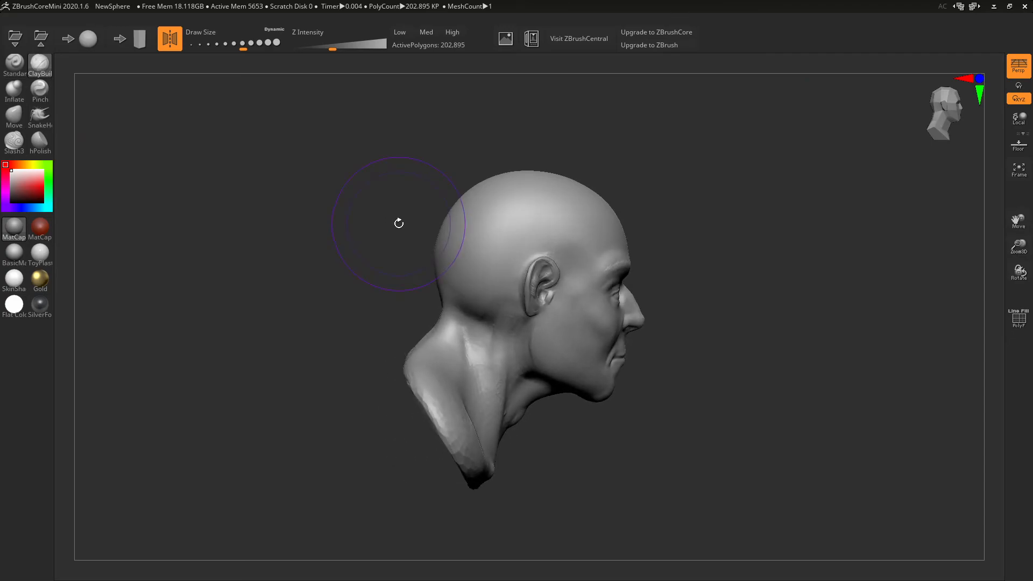
key(bracketleft)
key(bracketleft)
key(bracketleft)
drag(651, 290, 698, 282)
mouse_move(535, 263)
mouse_down()
mouse_move(512, 316)
mouse_move(511, 361)
mouse_up()
mouse_move(523, 314)
mouse_down()
mouse_move(543, 368)
mouse_move(566, 375)
mouse_up()
- Add several more clay creases down the cheek below the ear
drag(656, 299, 683, 271)
drag(562, 262, 564, 326)
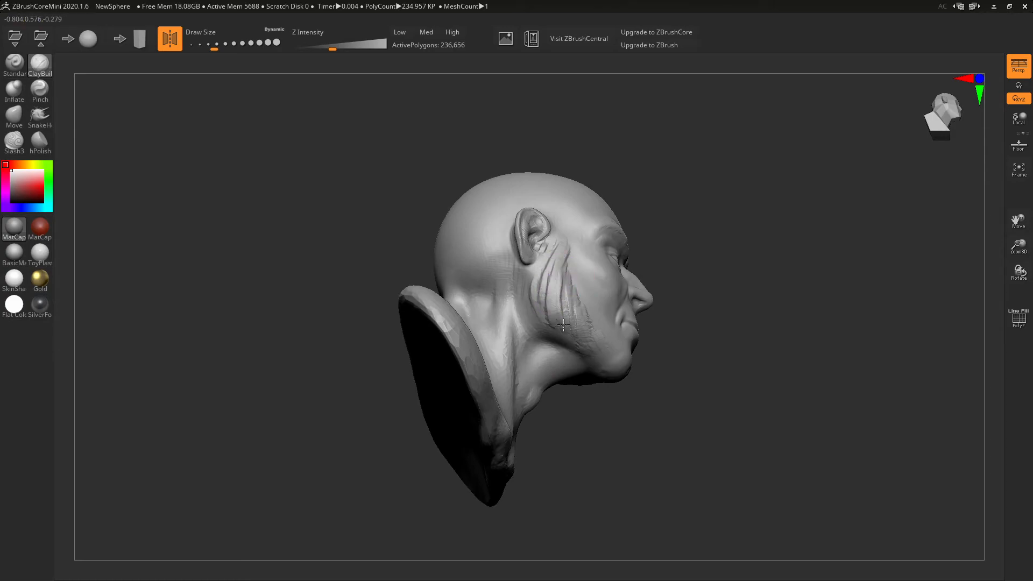
drag(565, 287, 579, 319)
mouse_move(560, 266)
mouse_down()
mouse_move(558, 325)
mouse_move(540, 314)
mouse_up()
mouse_move(668, 301)
mouse_down()
mouse_move(530, 320)
mouse_move(506, 293)
mouse_move(490, 310)
mouse_up()
mouse_move(630, 316)
mouse_down()
mouse_move(759, 321)
mouse_move(780, 332)
mouse_move(685, 247)
mouse_up()
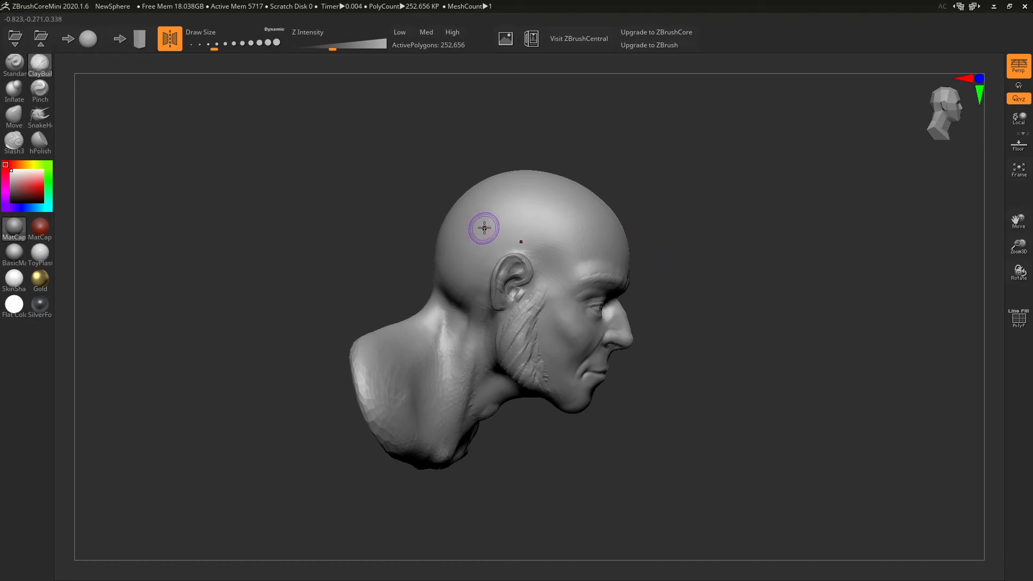
- Try a curved stroke down the side of the skull, then undo it
drag(492, 214, 471, 260)
drag(646, 213, 751, 234)
drag(613, 255, 582, 247)
key(ctrl+z)
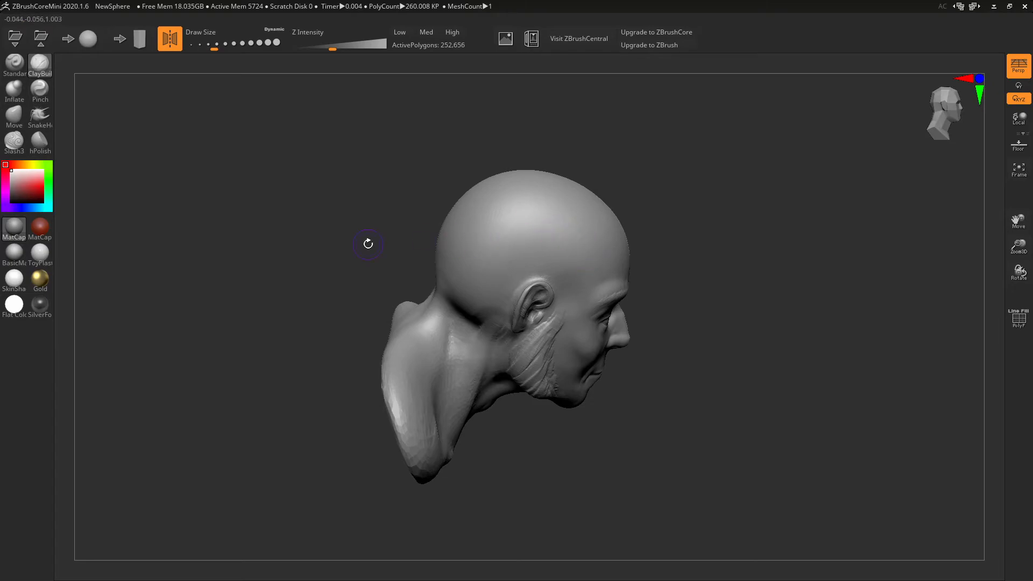
click(14, 142)
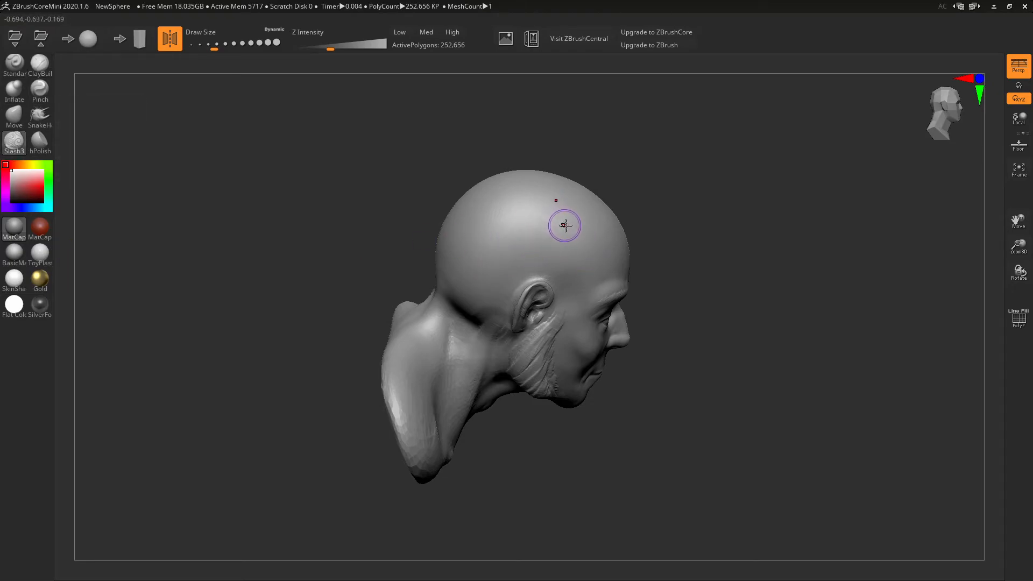
- Test a Slash3 groove on the skull, undo it, and frame the cheek in side view
drag(529, 218, 561, 222)
key(ctrl+z)
mouse_move(609, 302)
right_down()
mouse_move(568, 294)
mouse_move(666, 315)
right_up()
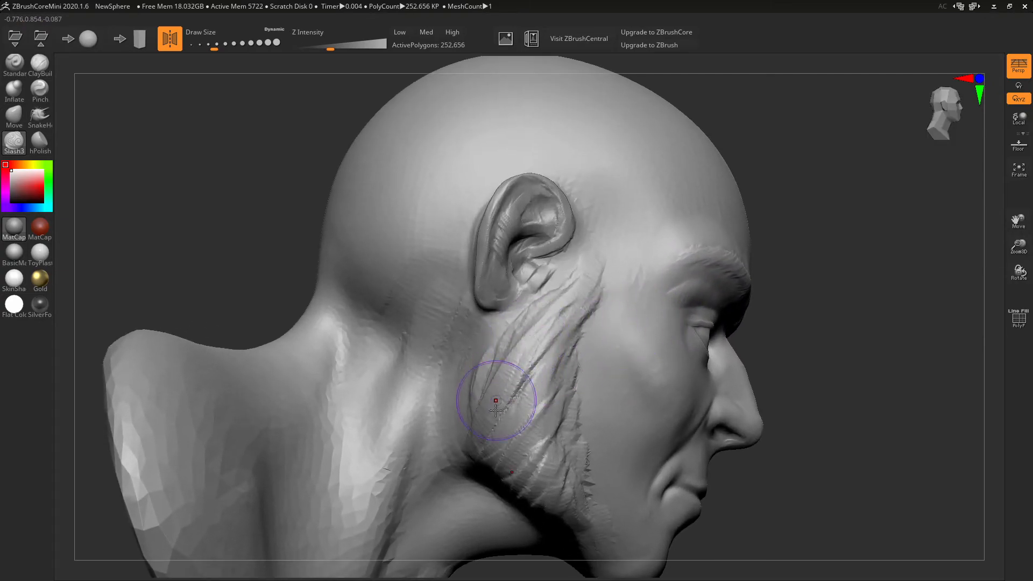
mouse_move(570, 330)
alt+right_down()
mouse_move(583, 247)
mouse_move(618, 241)
alt+right_up()
- Carve repeated sharp creases from below the ear down to the jaw with a finer brush
drag(629, 209, 534, 347)
alt+drag(604, 273, 555, 355)
key(bracketleft)
key(bracketleft)
key(bracketleft)
key(bracketleft)
key(bracketleft)
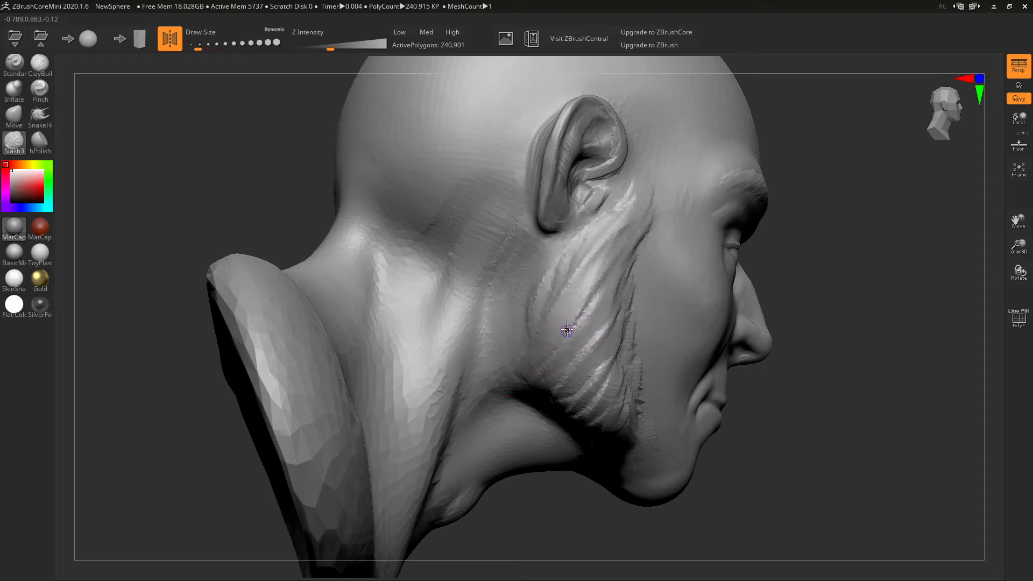
key(bracketright)
key(bracketright)
drag(621, 245, 534, 357)
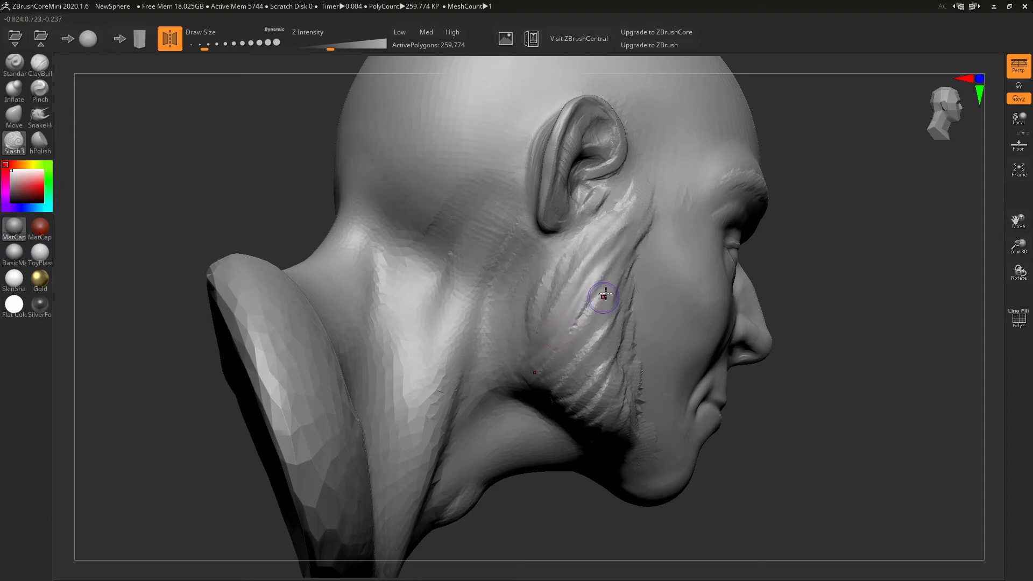
drag(597, 288, 541, 371)
drag(619, 253, 541, 355)
drag(607, 242, 538, 358)
drag(572, 280, 608, 226)
- Carve sharp creases down the sideburn area beside the ear
mouse_move(670, 277)
right_down()
mouse_move(636, 258)
mouse_move(596, 263)
right_up()
drag(529, 215, 477, 276)
drag(507, 239, 486, 261)
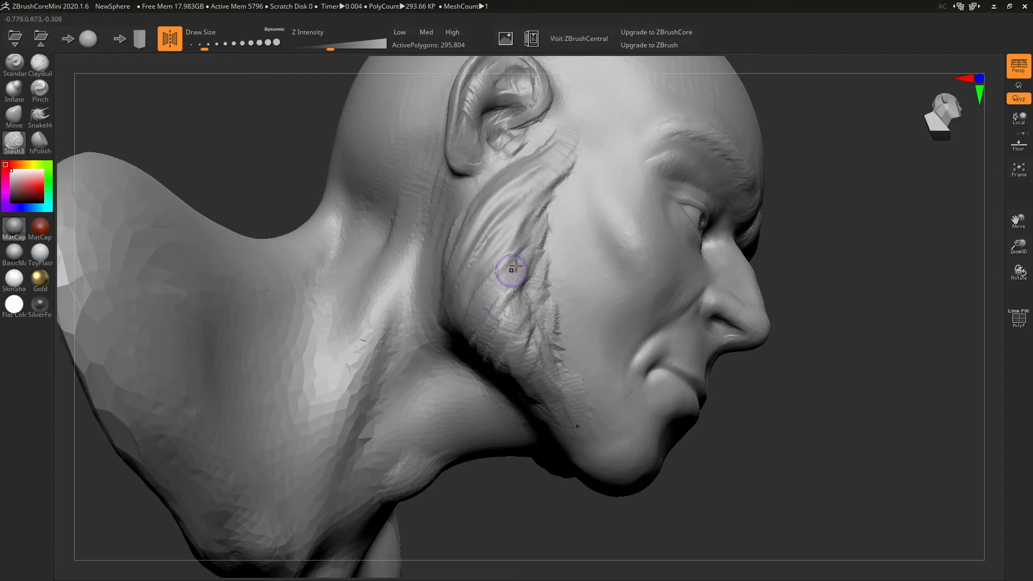
drag(531, 235, 482, 310)
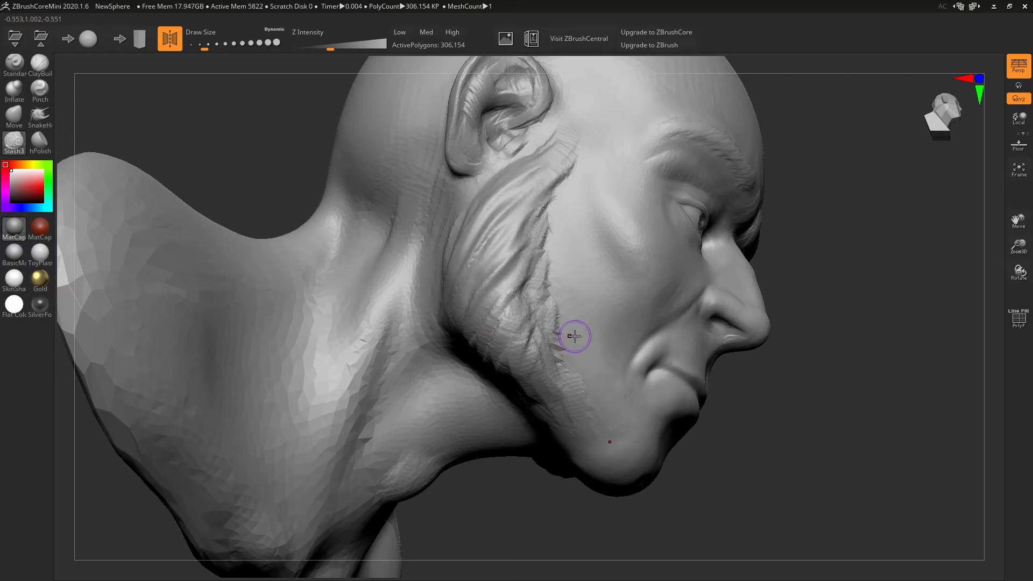
drag(856, 429, 849, 385)
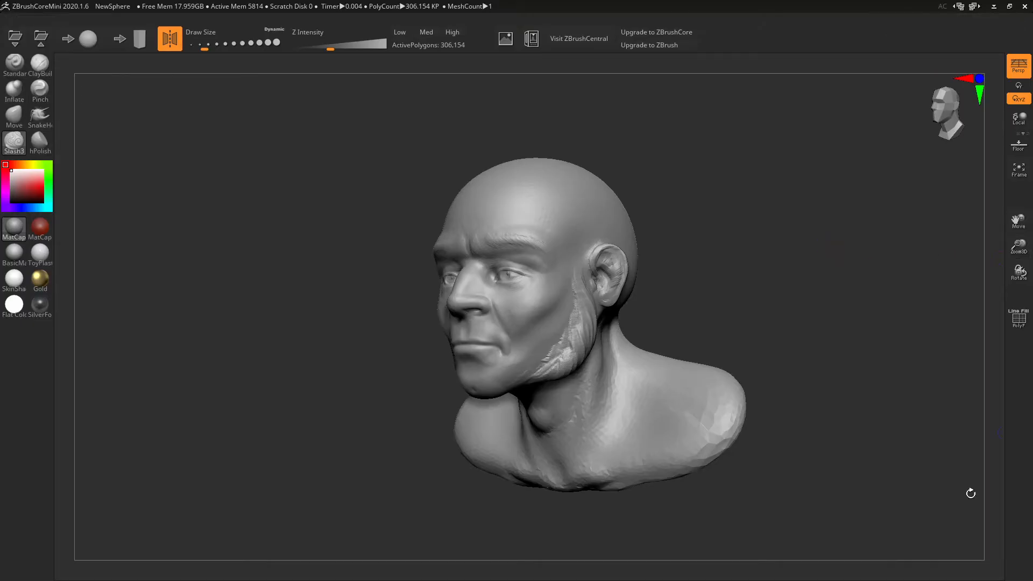
- Minimize ZBrushCoreMini and bring the Amazon pen tablet search results back up
click(995, 7)
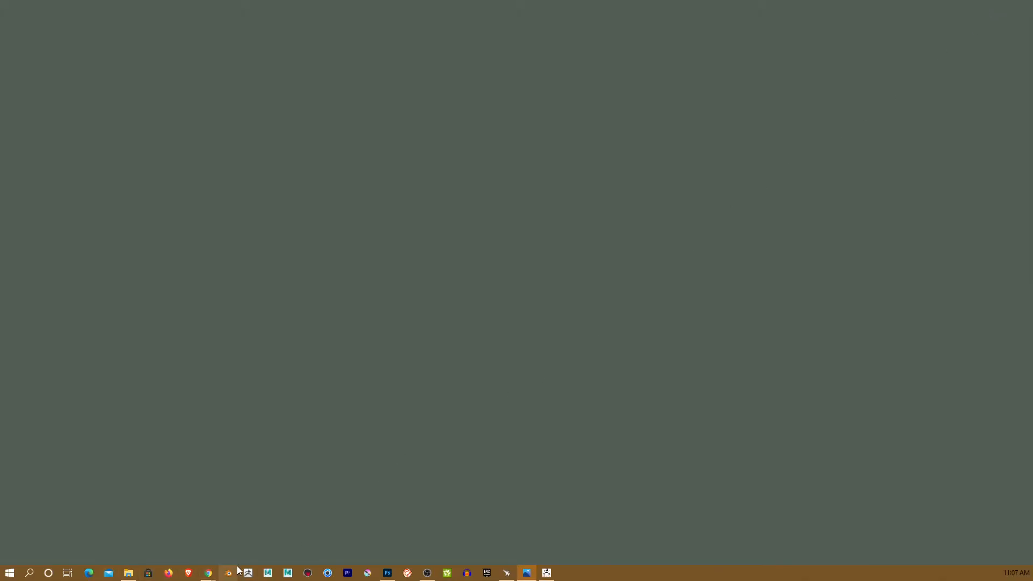
mouse_move(208, 574)
click(208, 514)
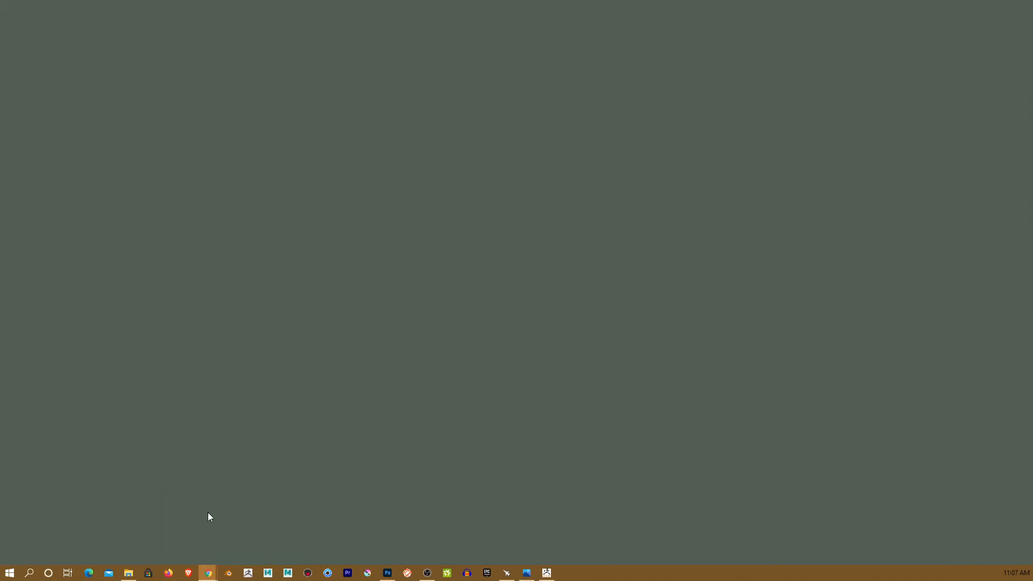
- Scroll through the tablet listings, including XP-Pen G430S at $29.99 and Huion H1161 at $79.99
scroll(391, 164, up, 3)
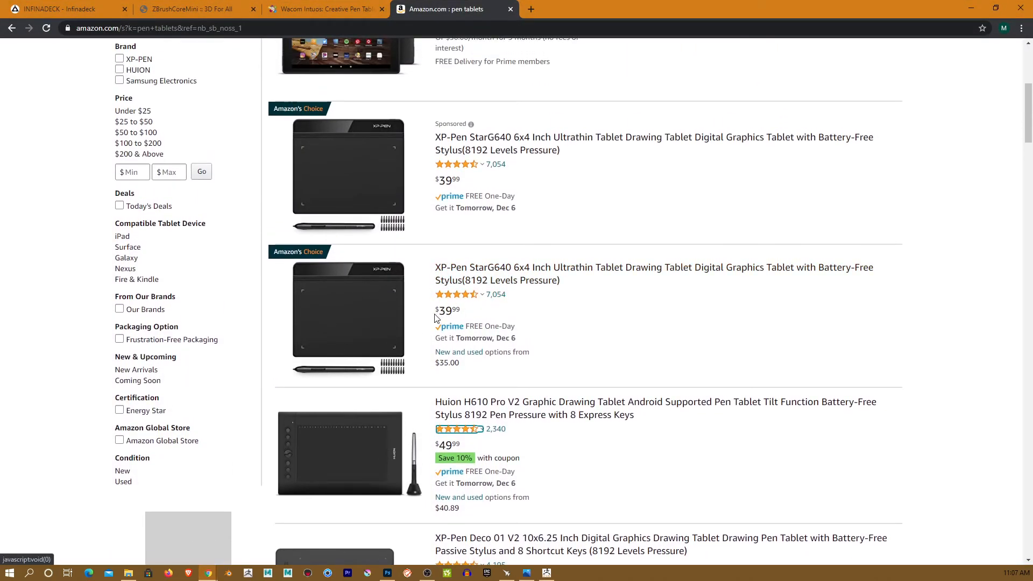
scroll(444, 324, up, 4)
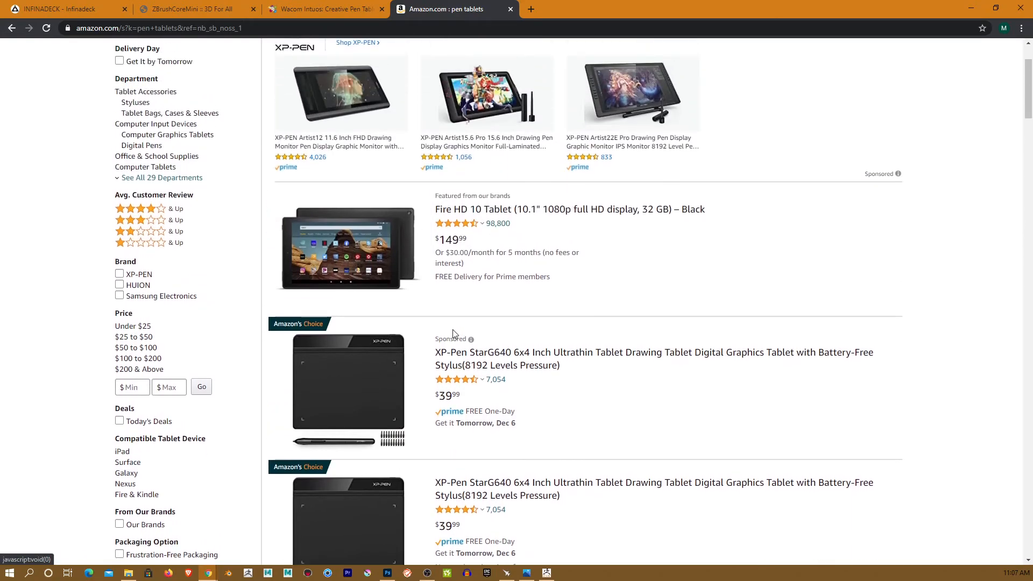
scroll(453, 330, down, 8)
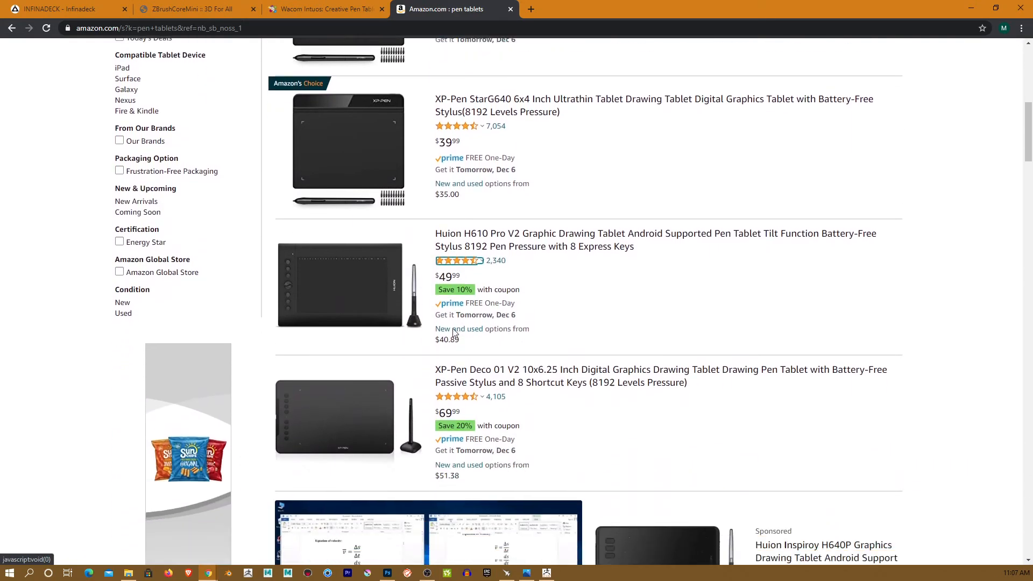
scroll(454, 334, down, 3)
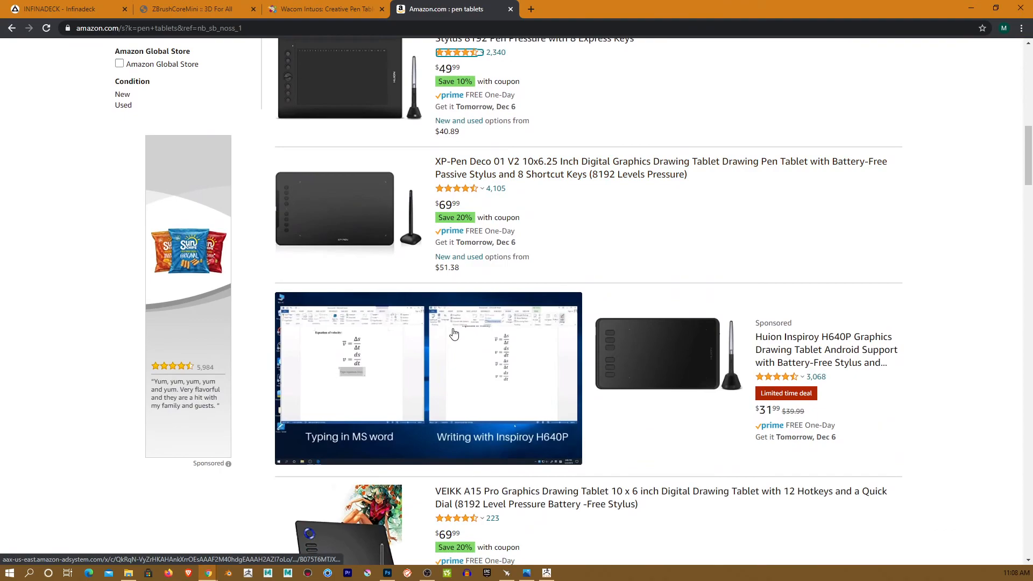
scroll(454, 333, down, 1)
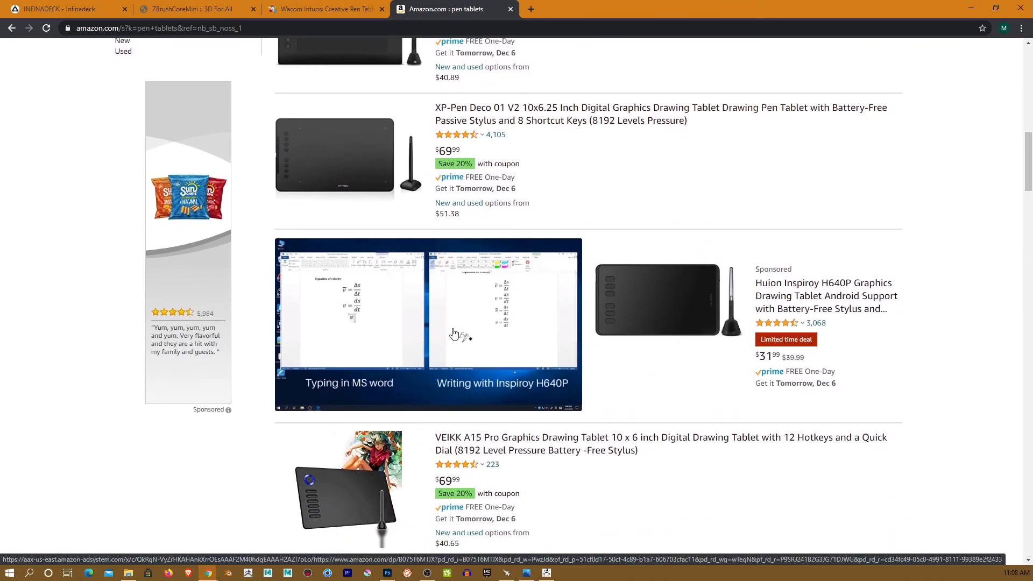
scroll(454, 334, down, 1)
scroll(454, 334, down, 2)
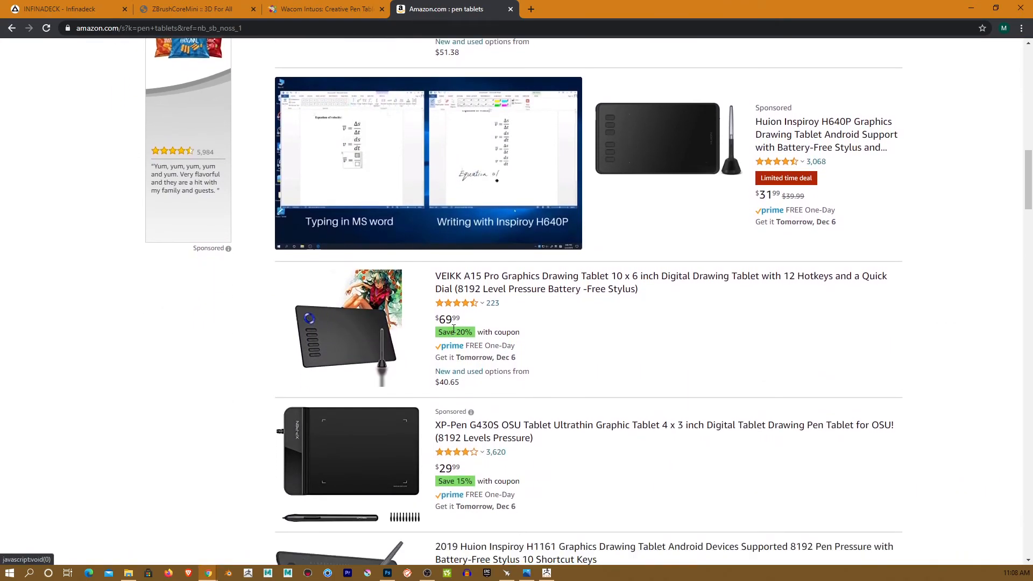
scroll(454, 329, down, 1)
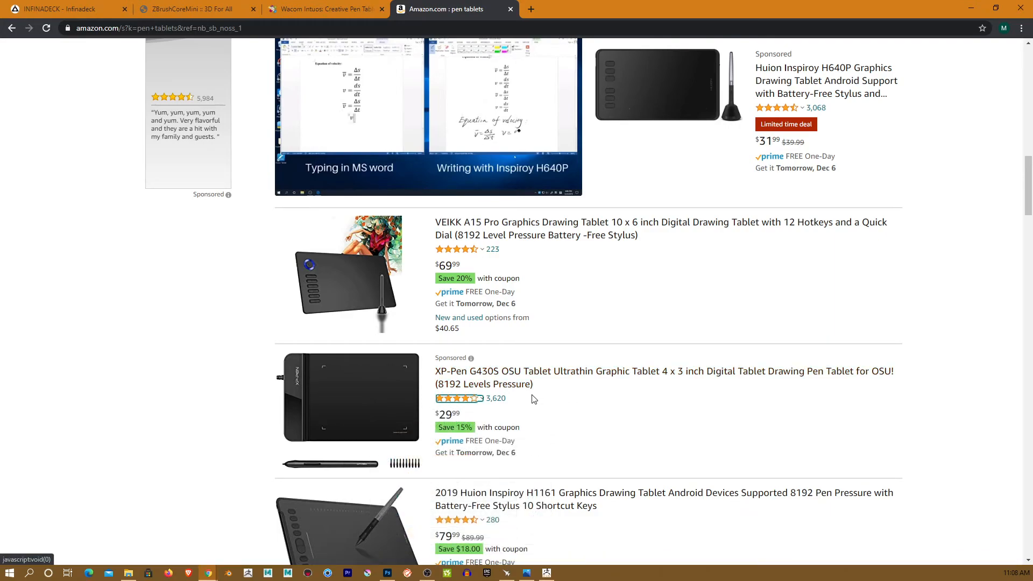
scroll(534, 400, down, 1)
scroll(534, 400, down, 4)
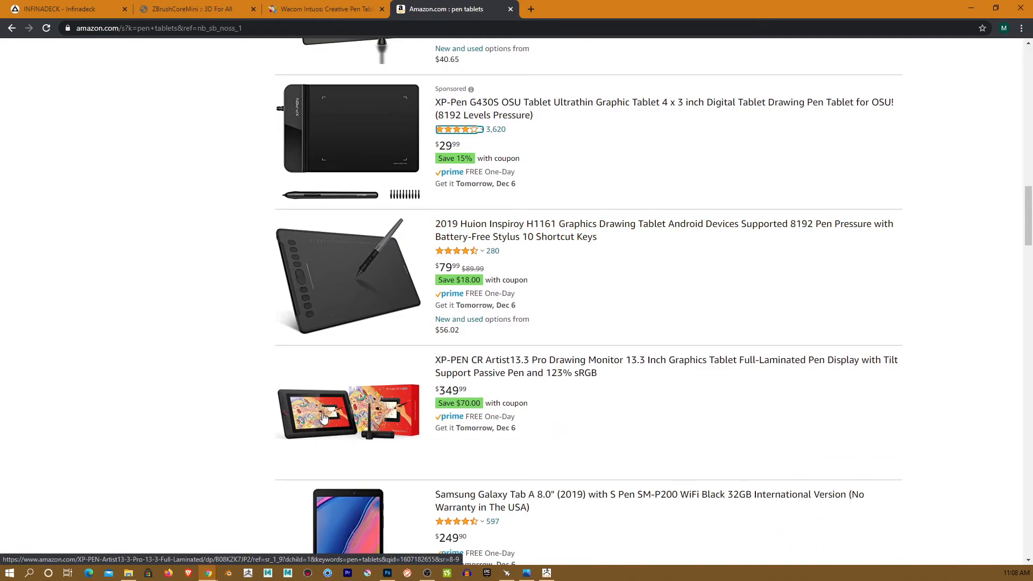
scroll(511, 444, down, 3)
scroll(511, 444, down, 8)
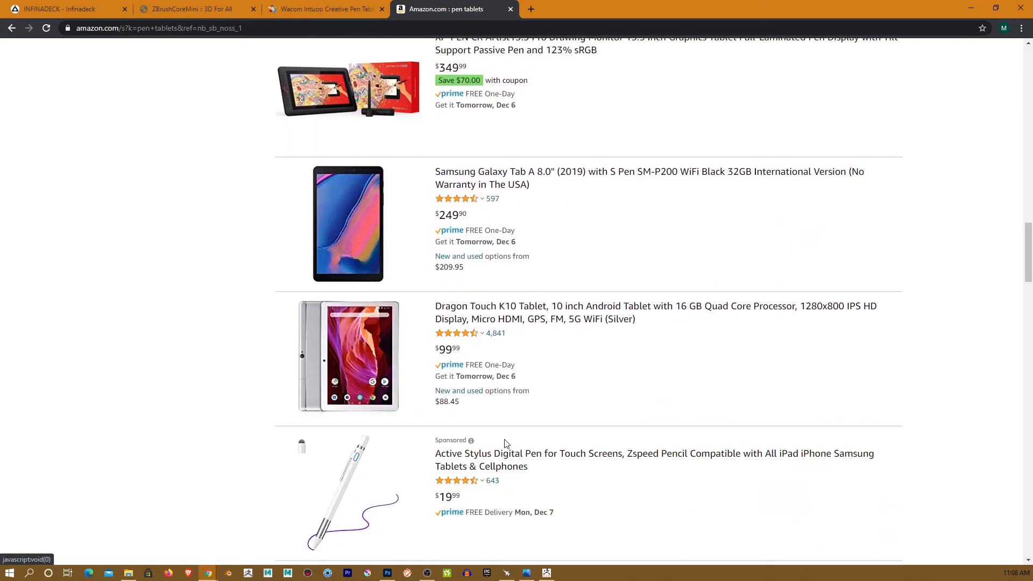
scroll(501, 434, up, 6)
scroll(501, 434, up, 5)
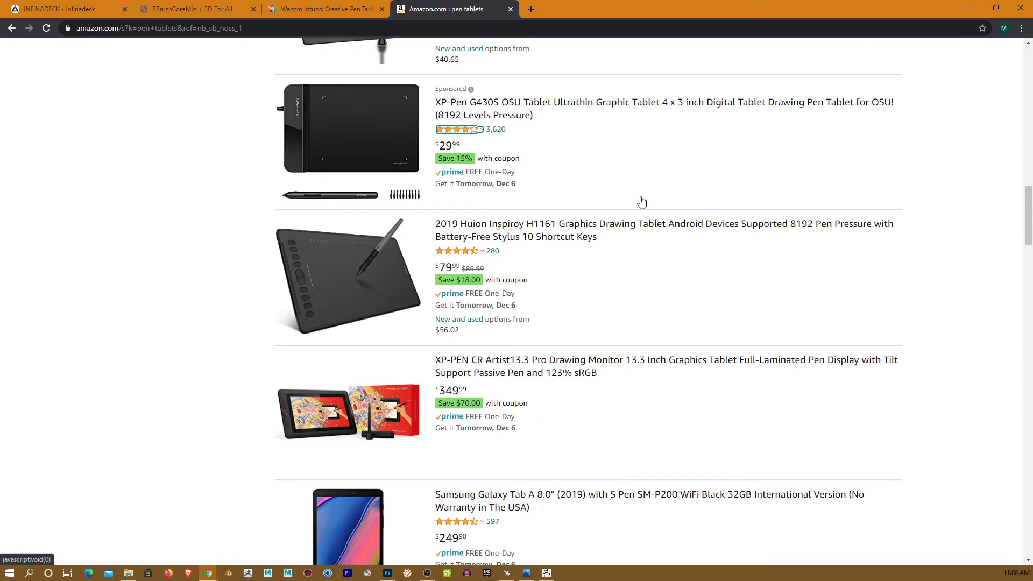
- In a new Chrome tab, Google 'nomad sculpt' and open the Nomad Sculpt website result
click(531, 9)
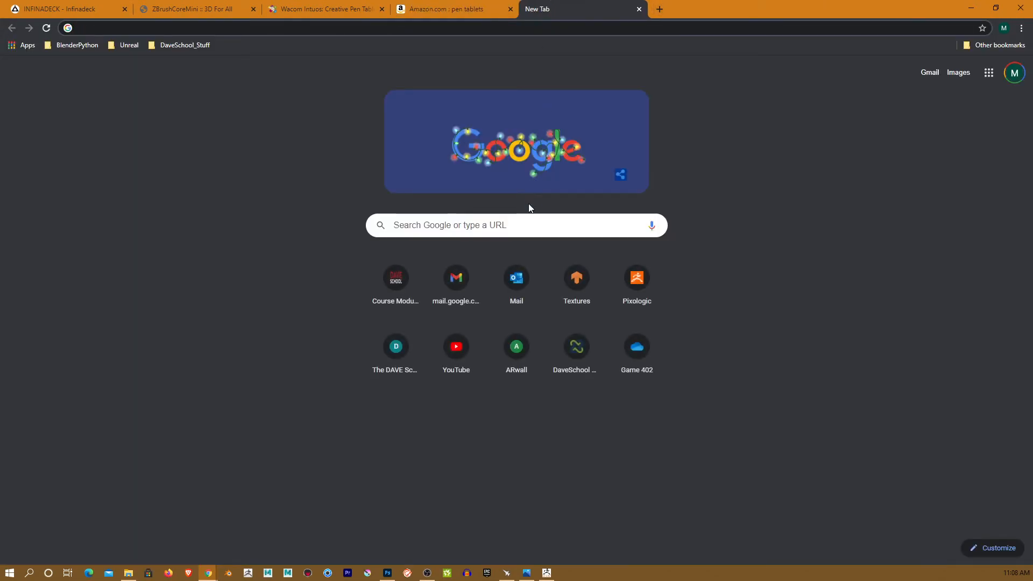
click(527, 223)
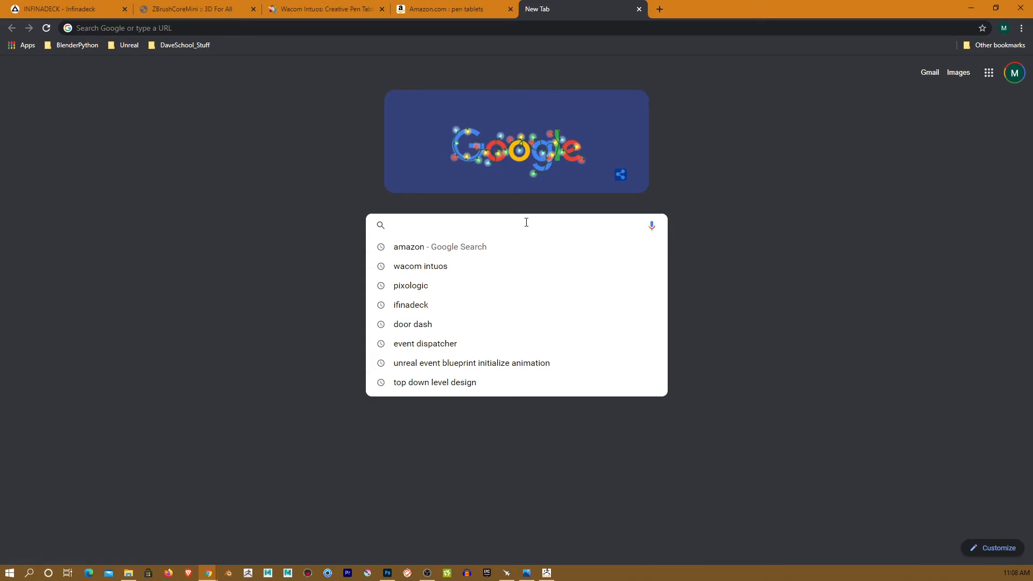
text(nomad )
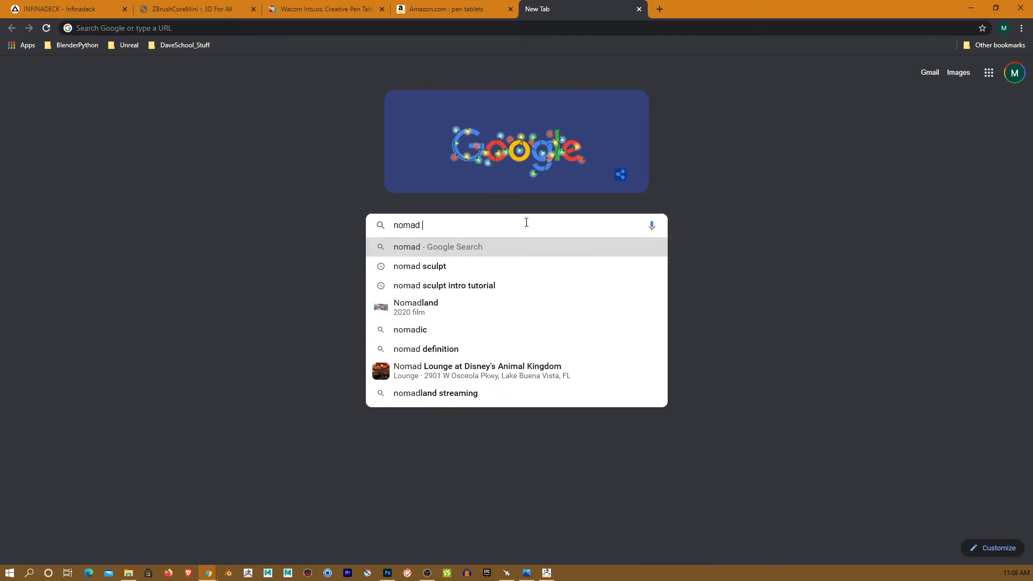
text(sculpt)
key(Return)
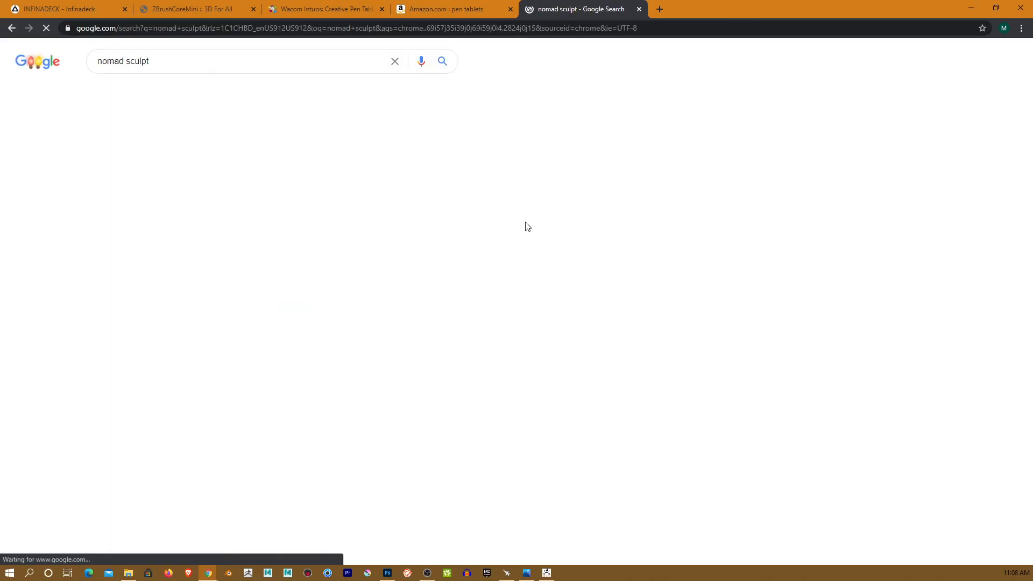
click(146, 152)
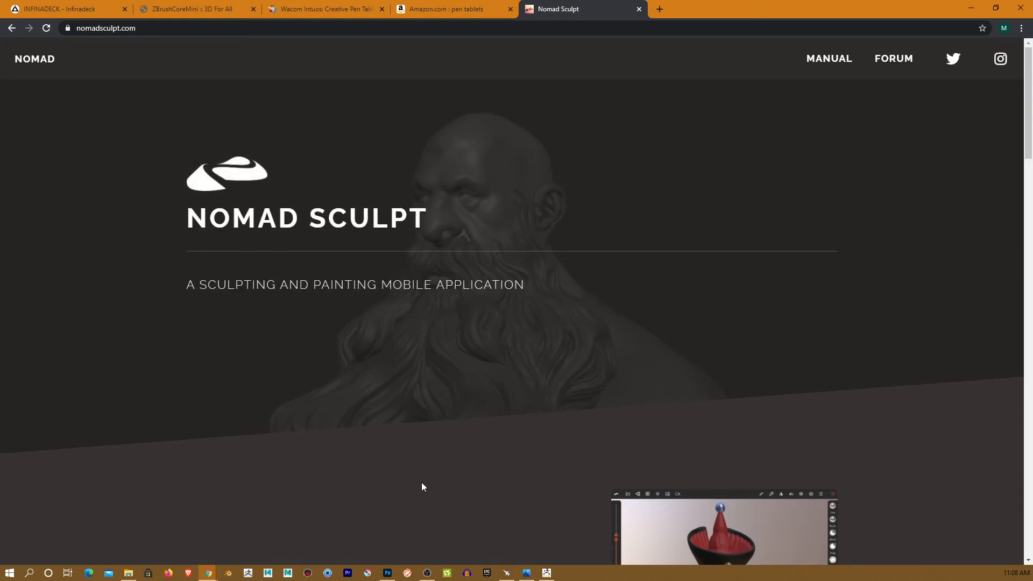
- Scroll nomadsculpt.com past the features and gallery to the Access download links, then minimize Chrome
scroll(422, 483, down, 8)
scroll(422, 482, down, 4)
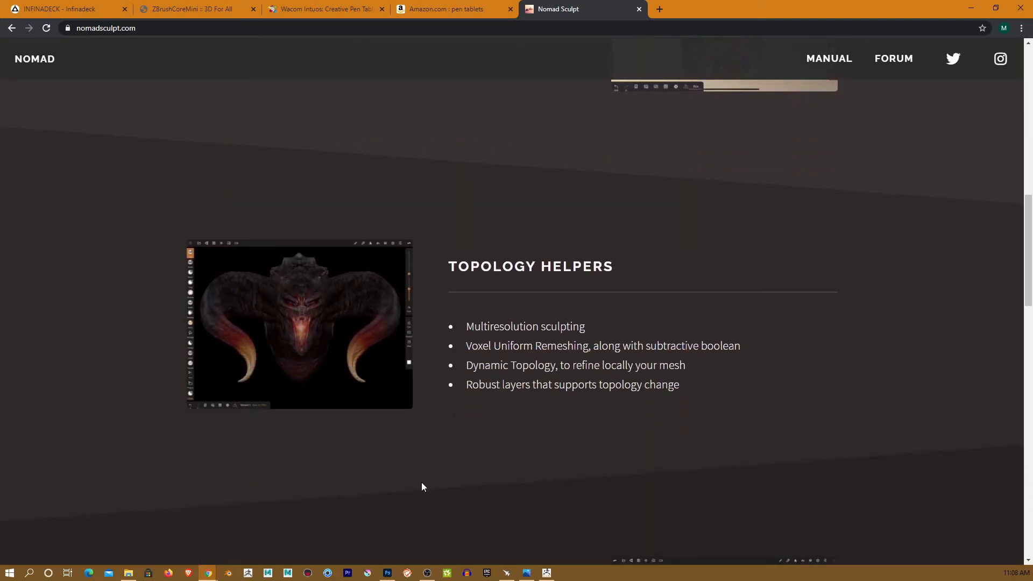
scroll(422, 483, down, 5)
scroll(422, 483, down, 10)
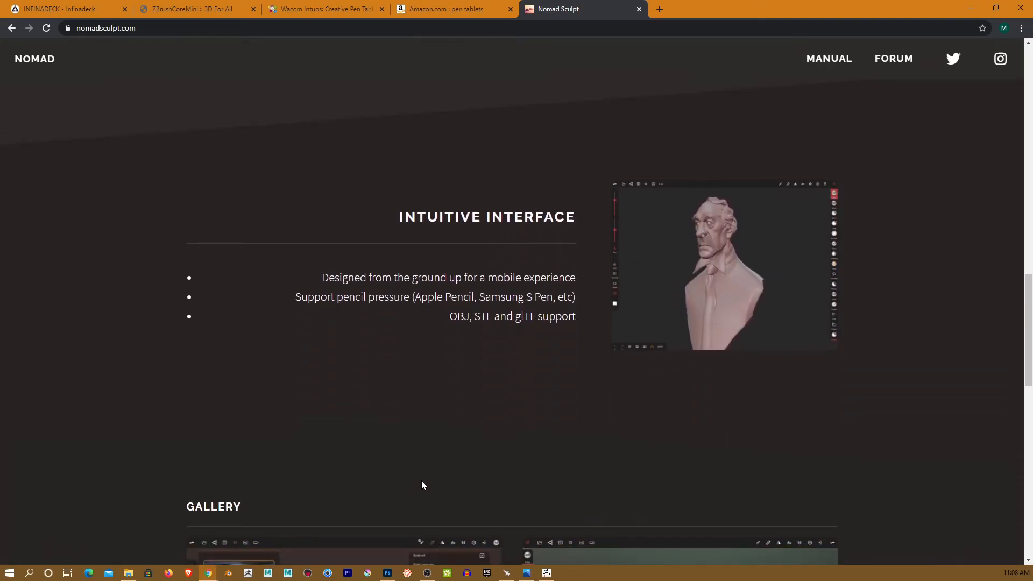
scroll(422, 480, down, 3)
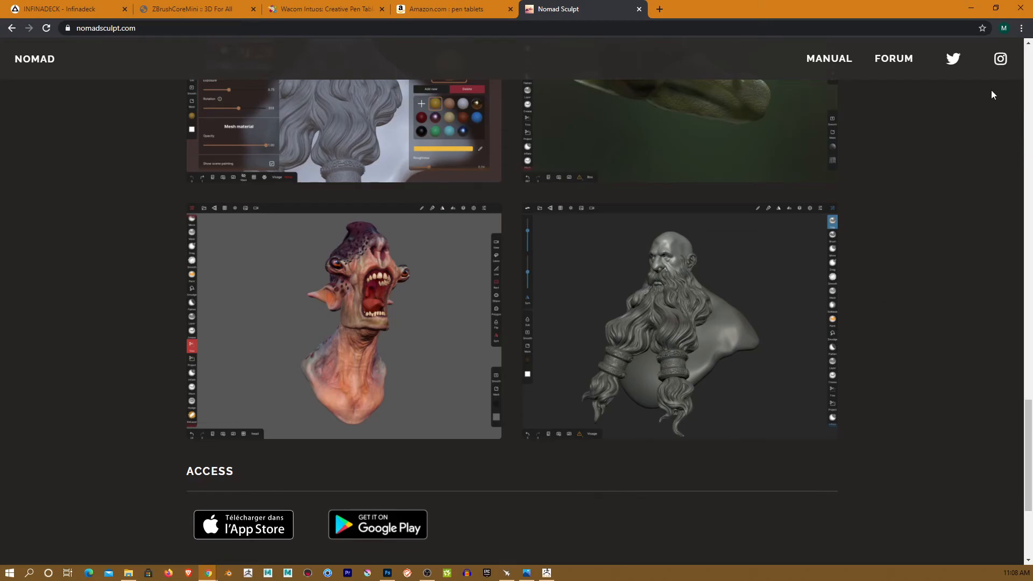
click(973, 8)
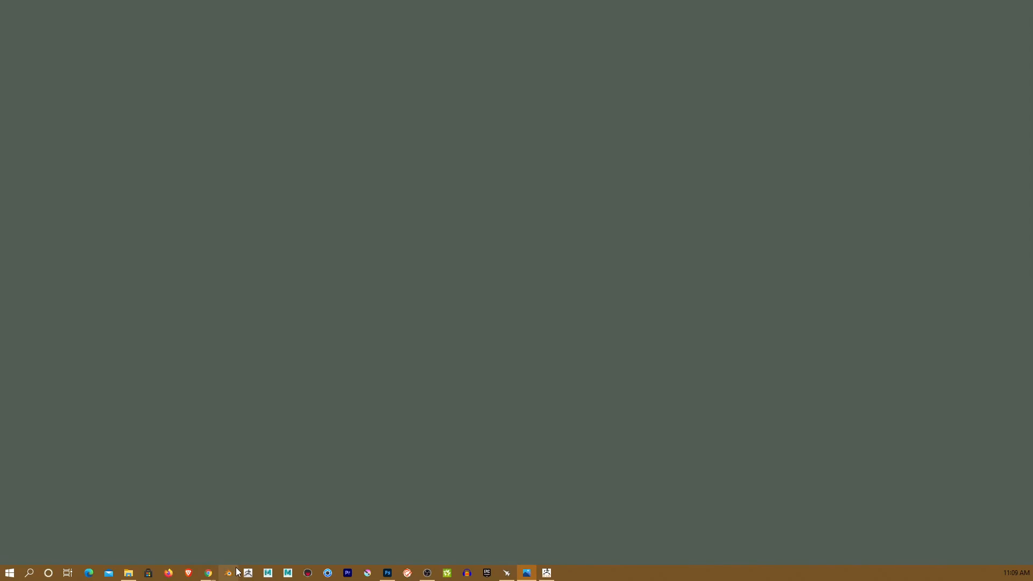
- Restore ZBrushCoreMini and orbit the wrinkled-cheek bust into a left-facing side view
click(547, 573)
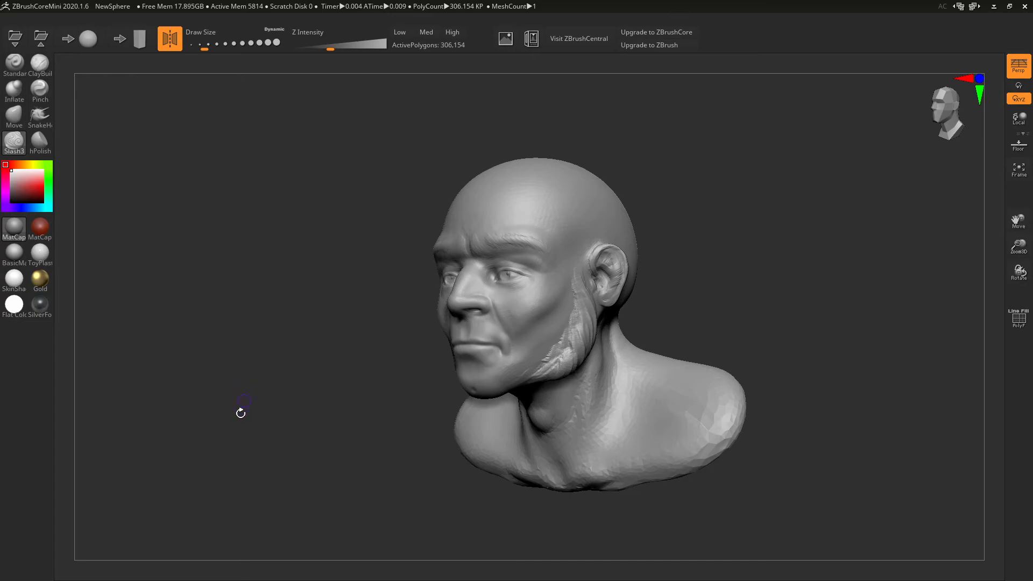
drag(375, 327, 345, 323)
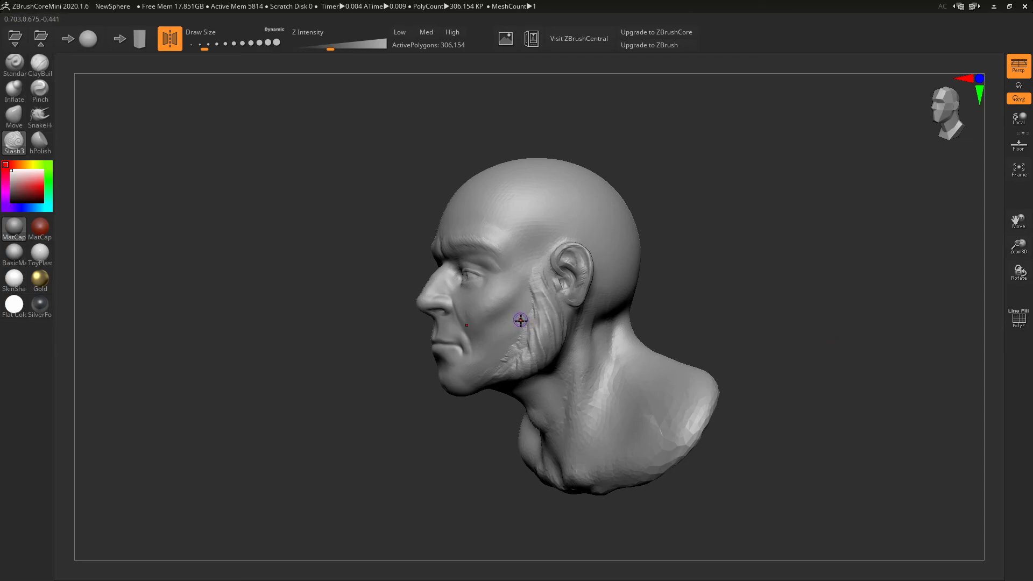
- With the ClayBuildup brush, stroke clay over the cheek beside the sideburn
click(45, 70)
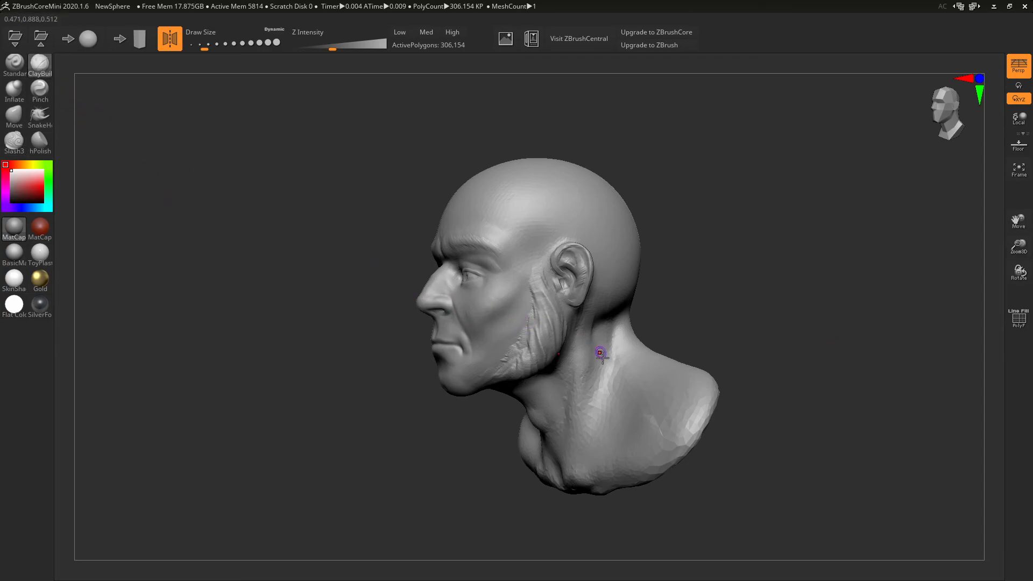
mouse_move(526, 315)
mouse_down()
mouse_move(525, 349)
mouse_move(519, 289)
mouse_move(530, 326)
mouse_move(518, 305)
mouse_move(518, 357)
mouse_move(512, 332)
mouse_move(525, 286)
mouse_move(539, 293)
mouse_move(499, 371)
mouse_move(505, 322)
mouse_move(507, 377)
mouse_move(505, 353)
mouse_move(494, 350)
mouse_move(497, 379)
mouse_move(516, 341)
mouse_move(523, 390)
mouse_up()
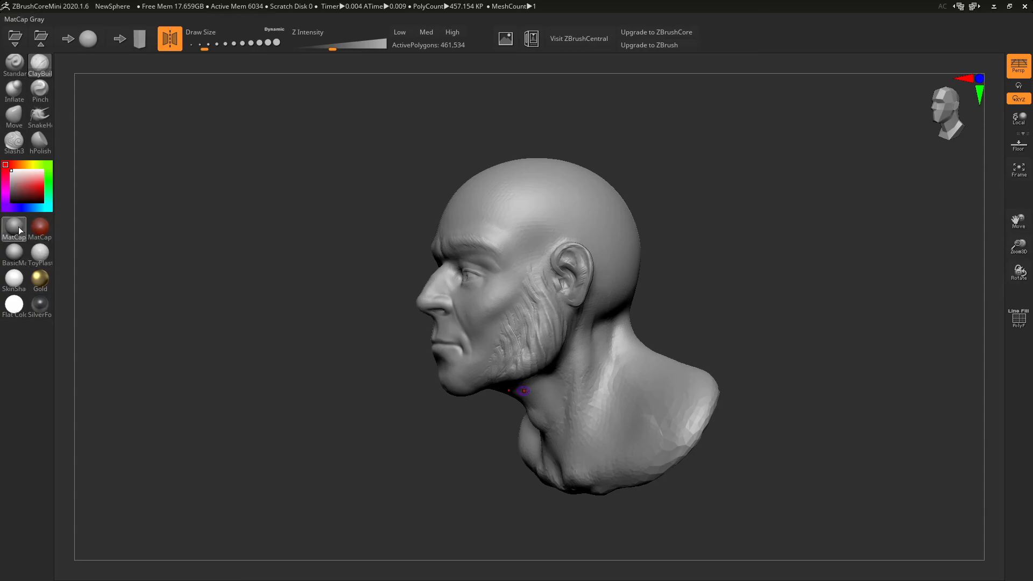
- Apply the SkinShade4 material and set the model colour to white (255,255,255), replacing a brief red tint
click(20, 278)
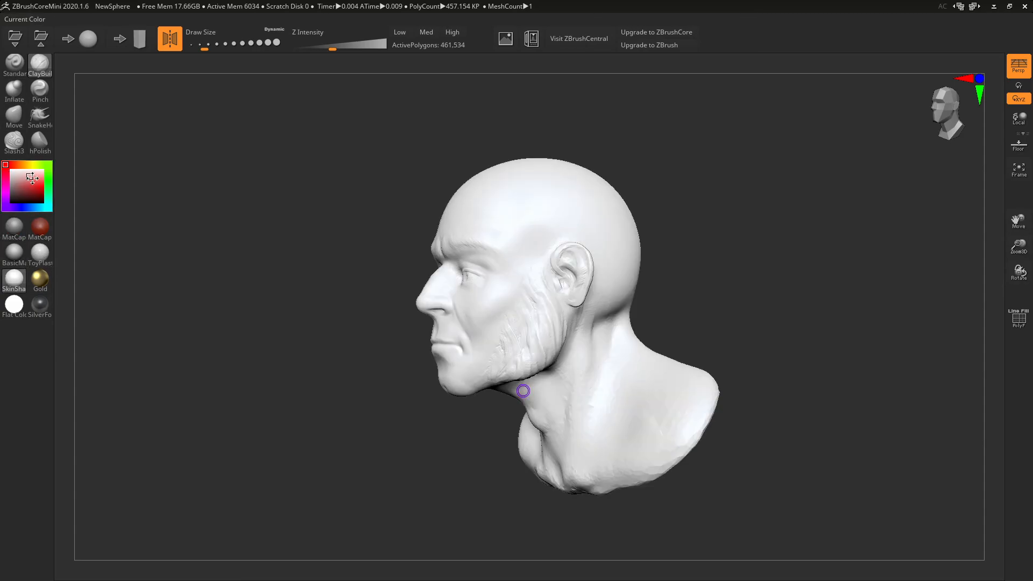
click(41, 183)
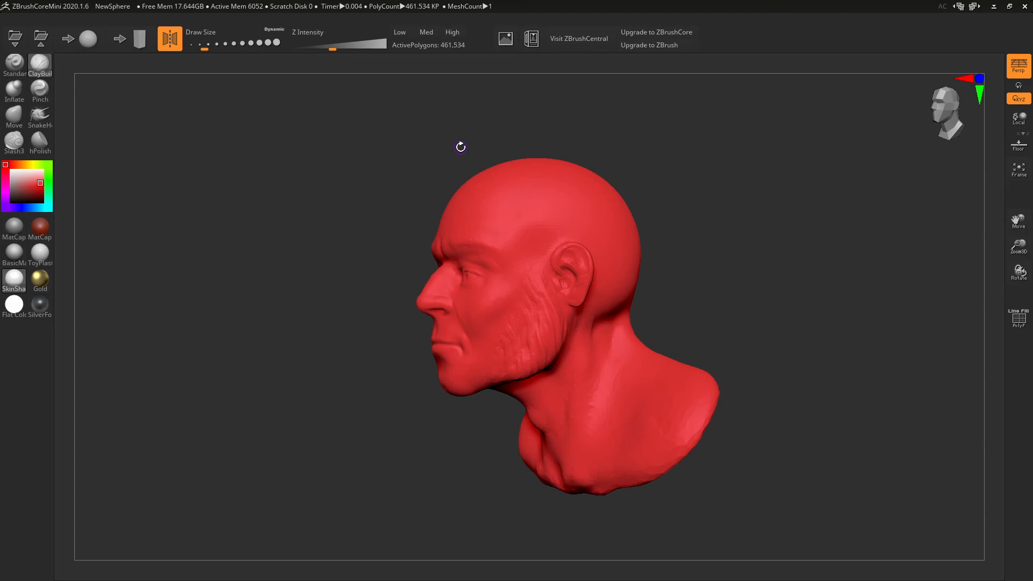
click(11, 170)
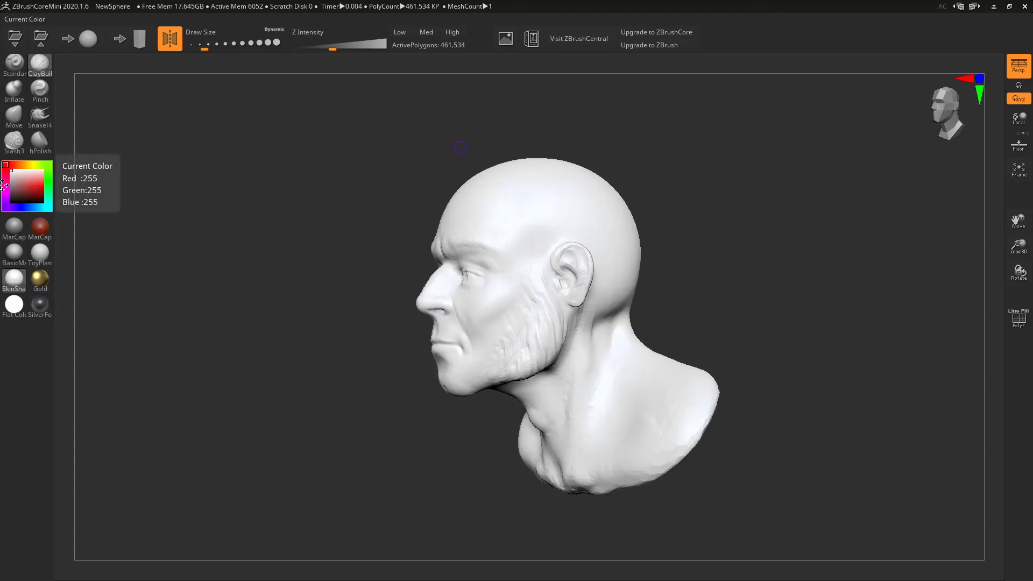